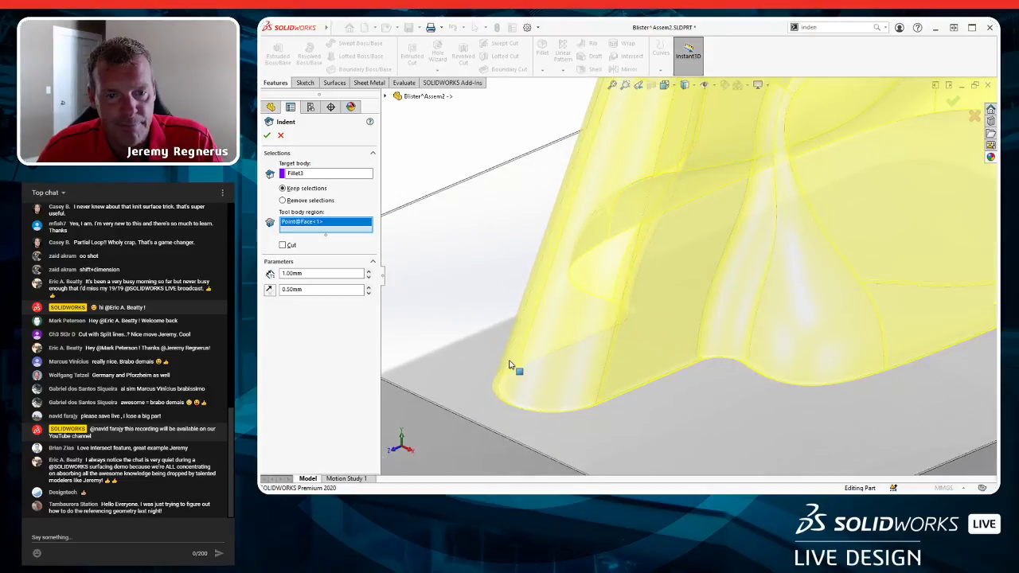
# Set the indent's thickness to 0.50 mm and try a clearance of 0 mm.
pyautogui.scroll(-2, 493, 347)
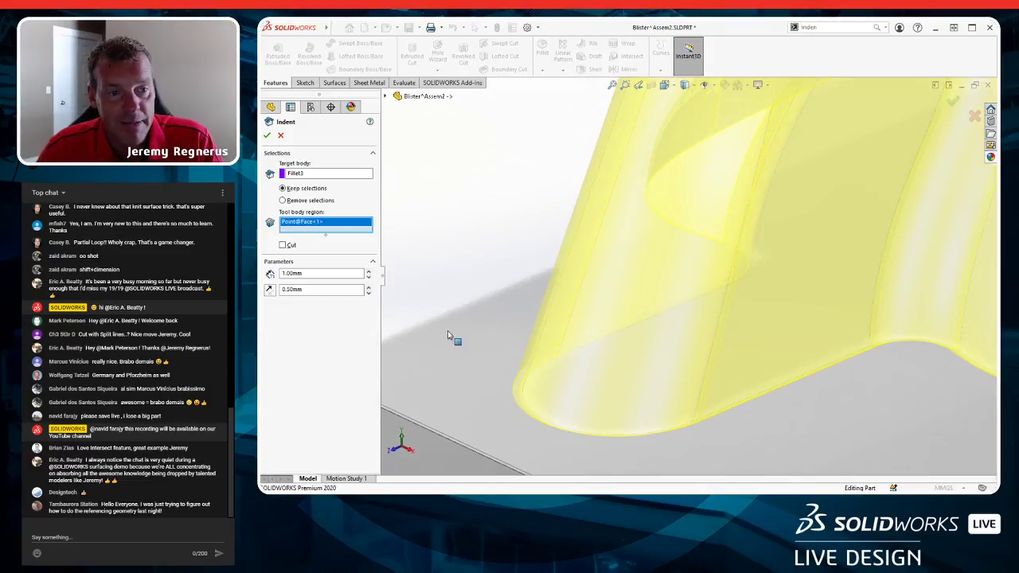
pyautogui.click(318, 273)
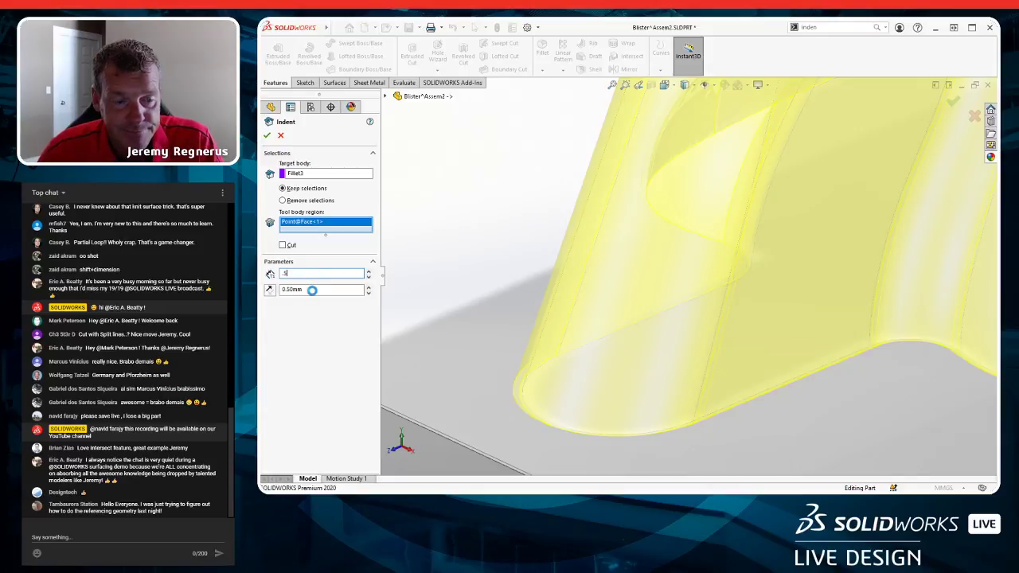
pyautogui.press('Tab')
pyautogui.write('0')
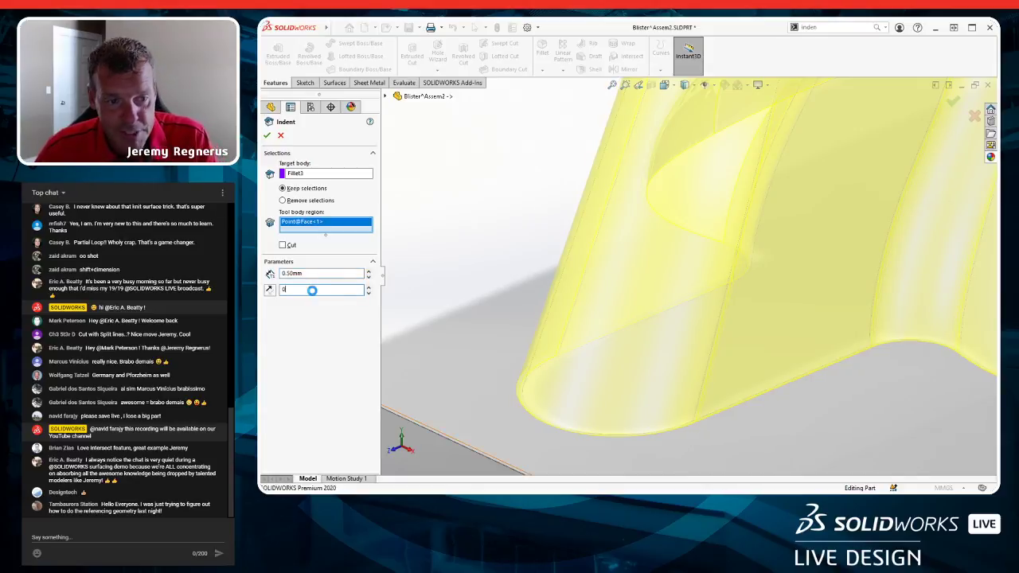
pyautogui.scroll(4, 581, 383)
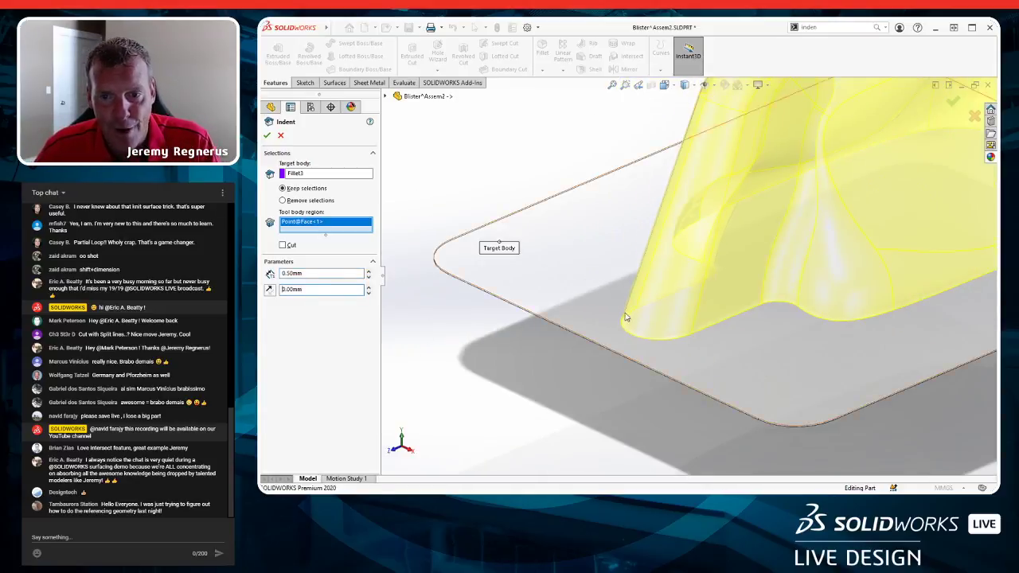
# Set the indent's clearance to 0.50 mm and complete the indent in the flat sheet.
pyautogui.scroll(-5, 628, 318)
pyautogui.scroll(-2, 653, 326)
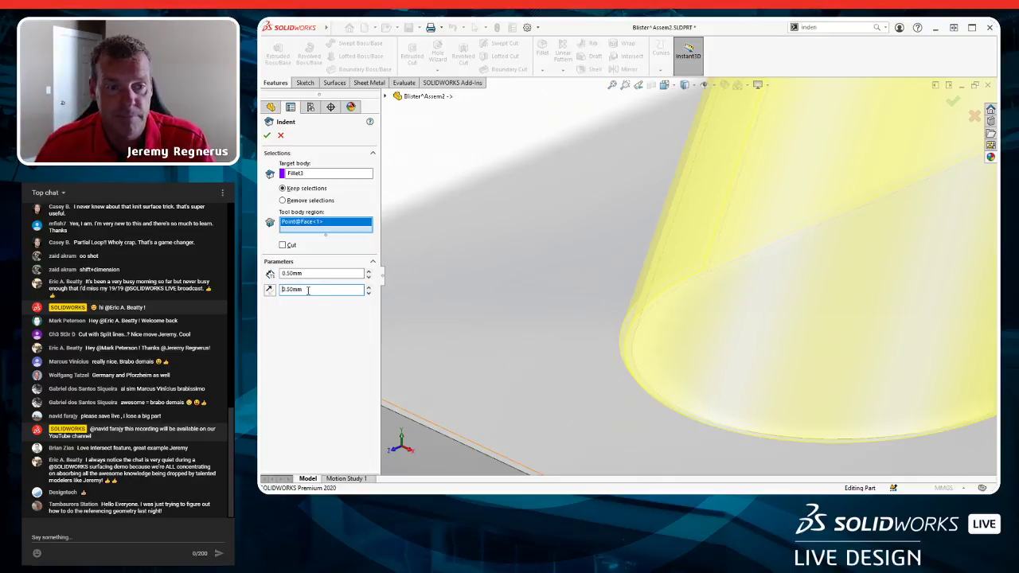
pyautogui.scroll(5, 717, 293)
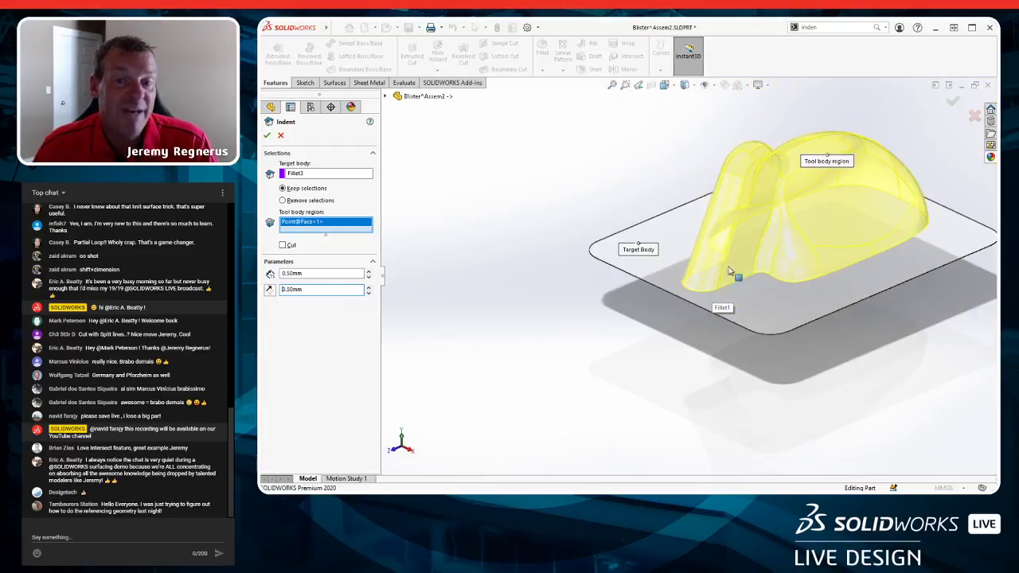
pyautogui.moveTo(729, 272); pyautogui.dragTo(664, 236, button='middle')
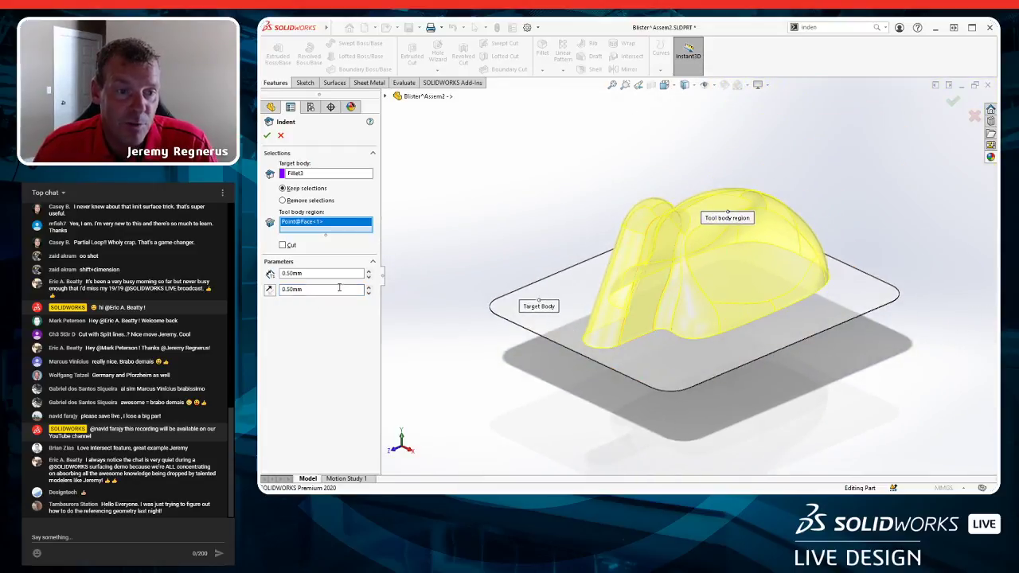
pyautogui.click(267, 136)
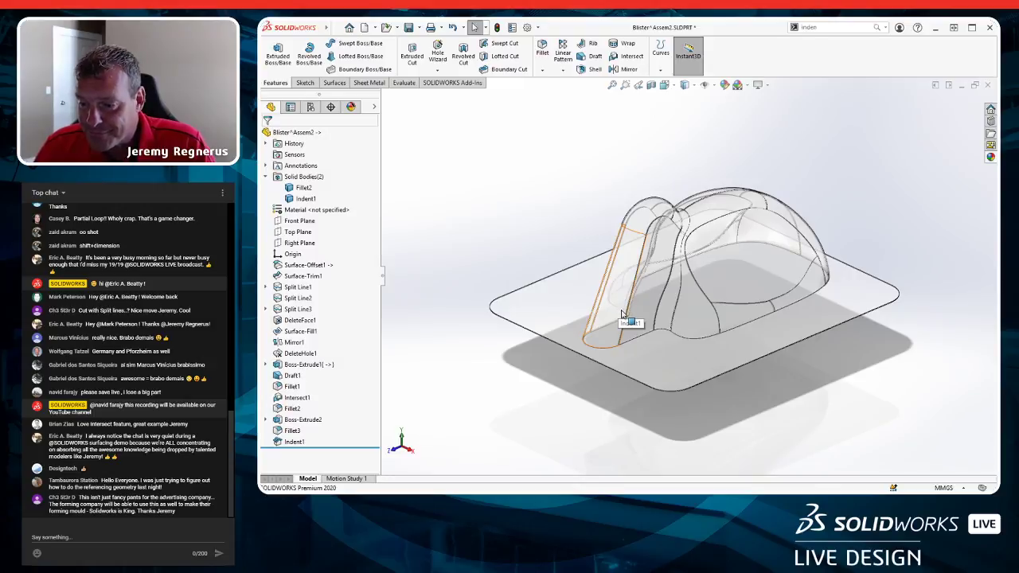
# Delete the Fillet2 solid body that served as the forming tool, keeping only the indented blister body.
pyautogui.moveTo(655, 319); pyautogui.dragTo(673, 329, button='middle')
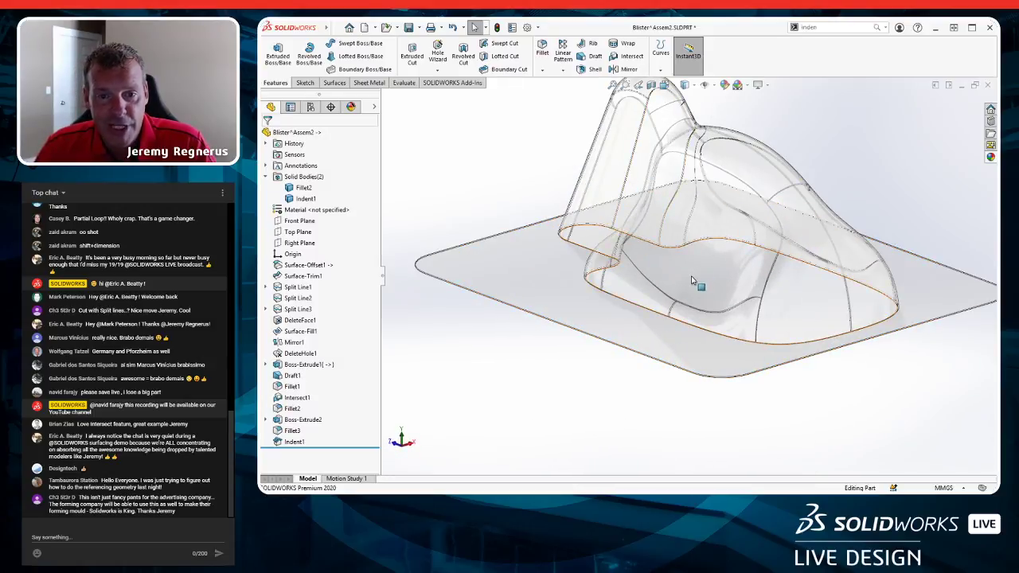
pyautogui.click(300, 188)
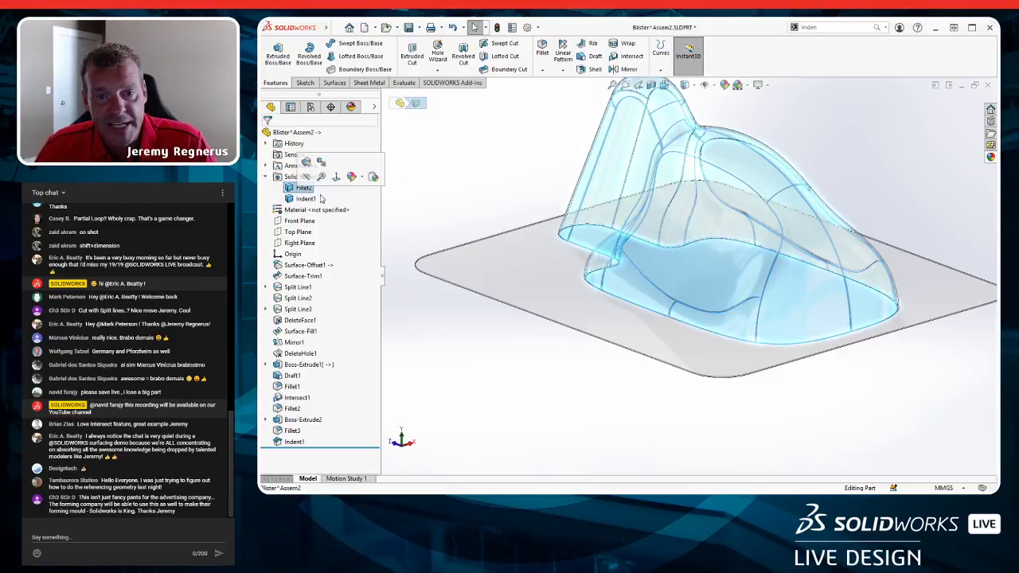
pyautogui.moveTo(604, 302); pyautogui.dragTo(691, 191, button='middle')
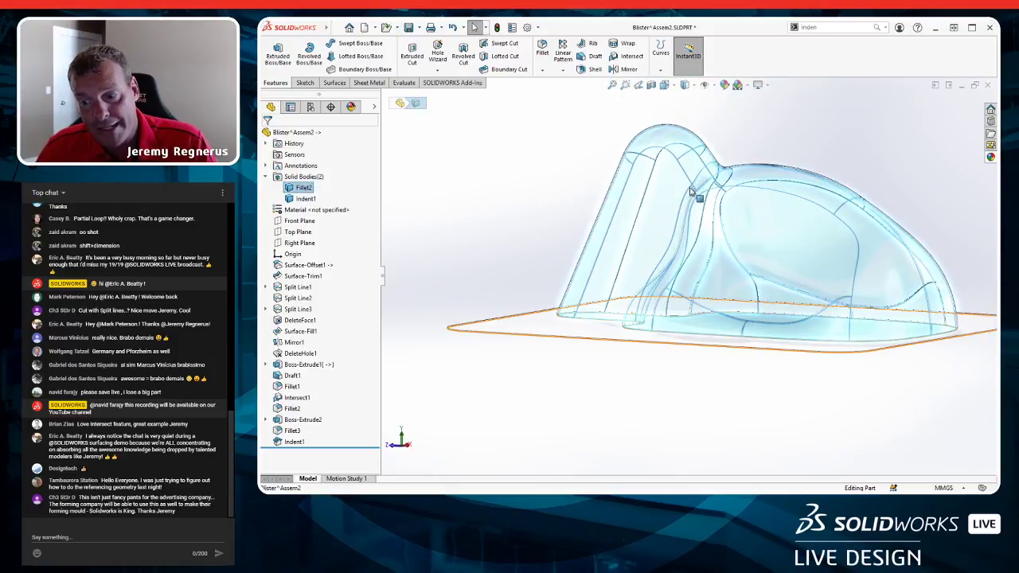
pyautogui.click(293, 190)
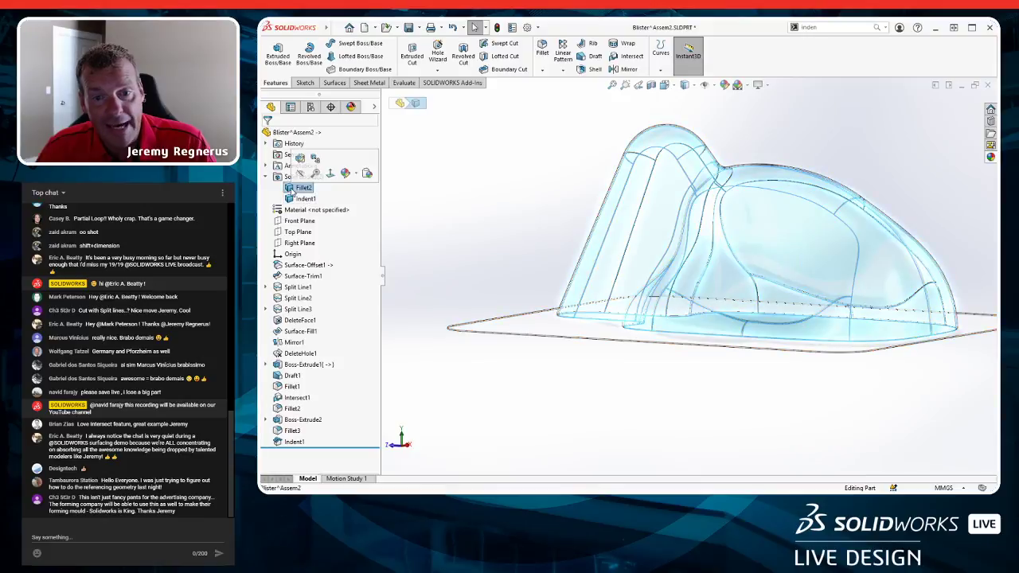
pyautogui.rightClick(293, 192)
pyautogui.click(320, 246)
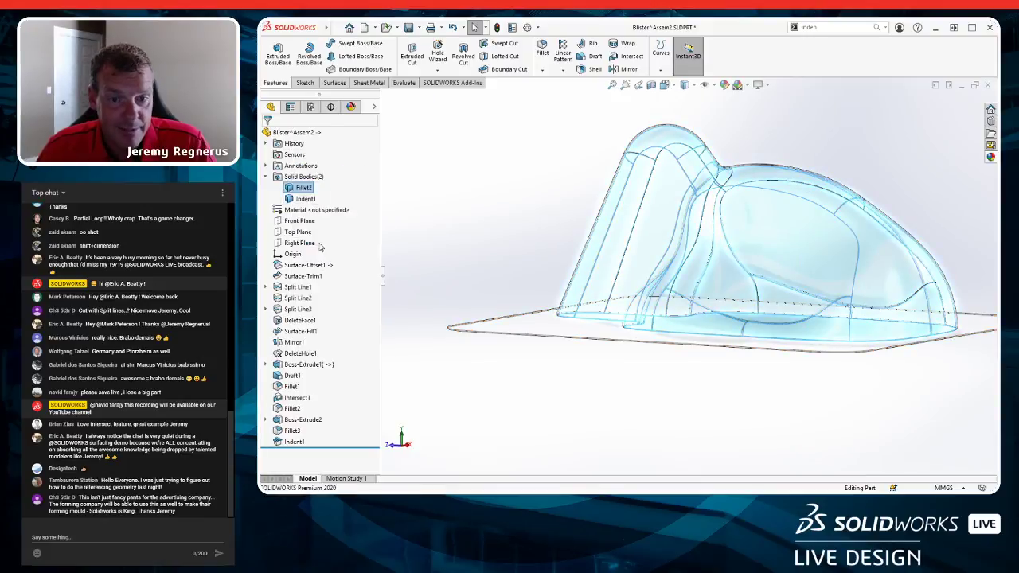
pyautogui.click(267, 138)
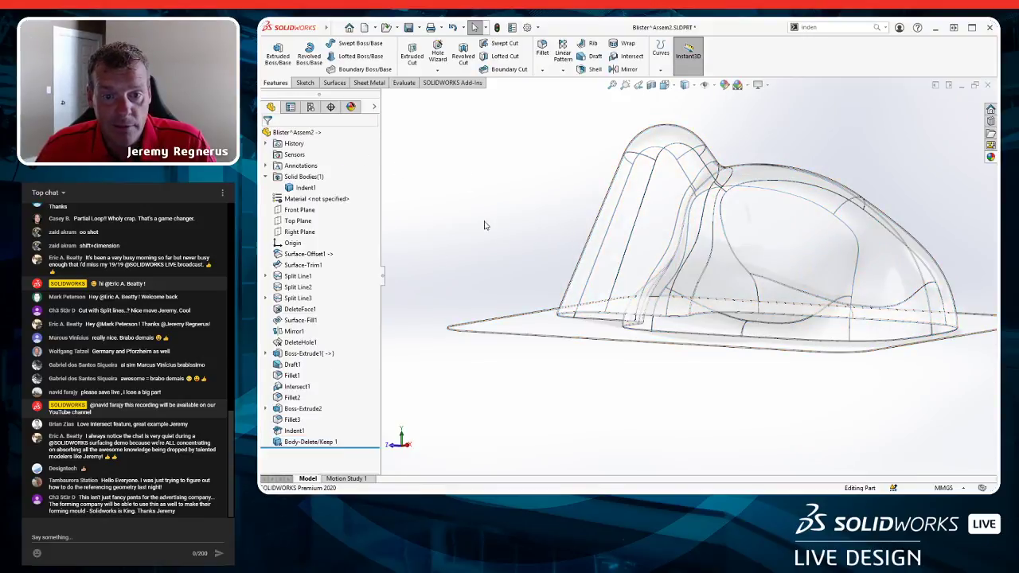
# Start a fillet on the outer edge where the blister wall meets the flat sheet, with a 1 mm radius.
pyautogui.hotkey('ctrl', '7')
pyautogui.scroll(6, 609, 350)
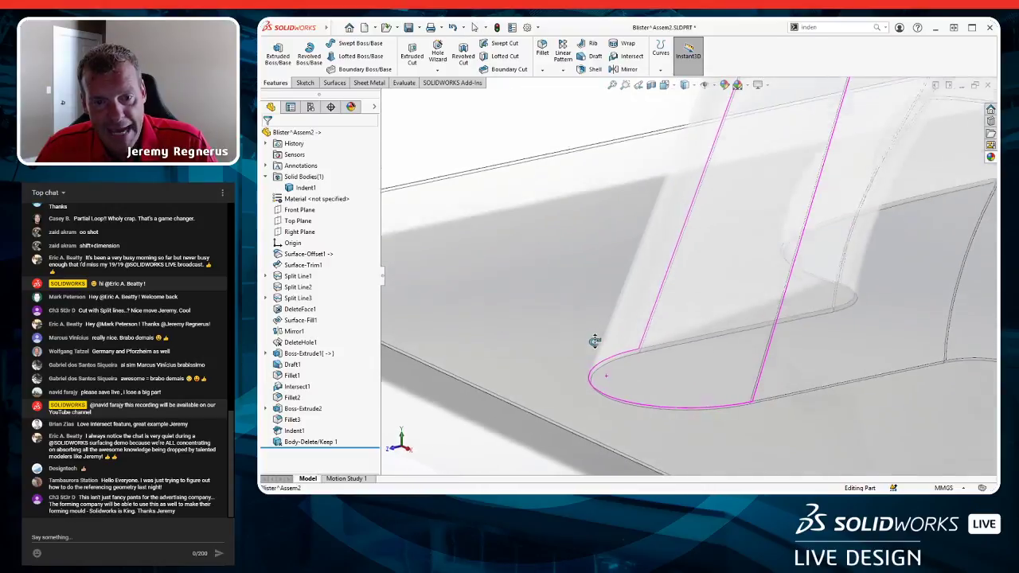
pyautogui.click(607, 383)
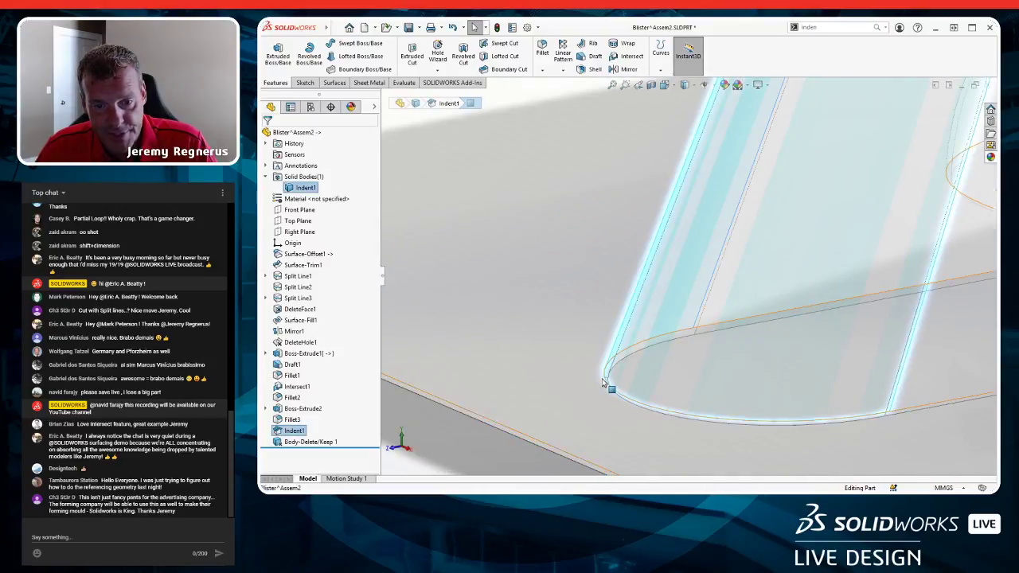
pyautogui.click(605, 382)
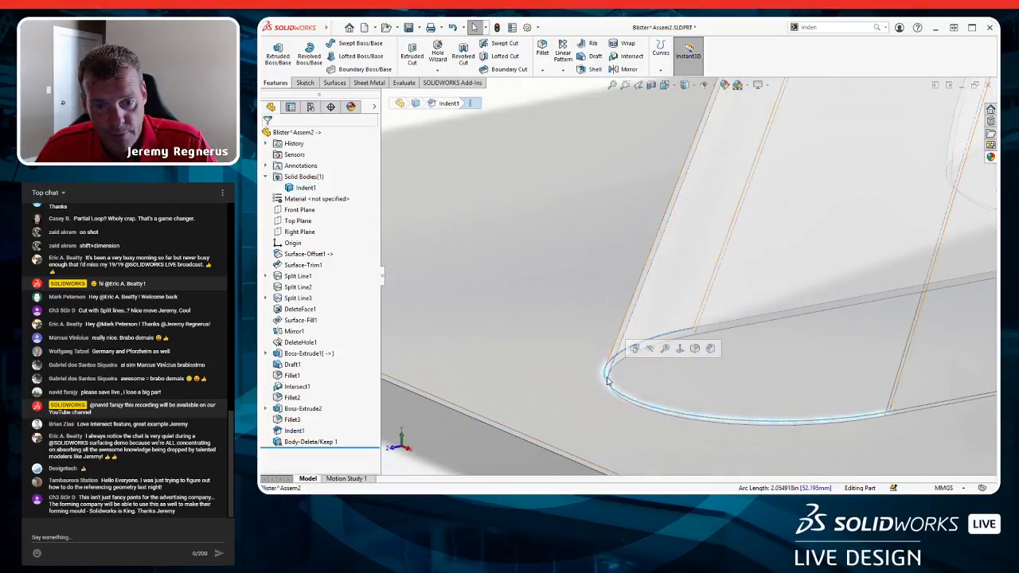
pyautogui.click(694, 348)
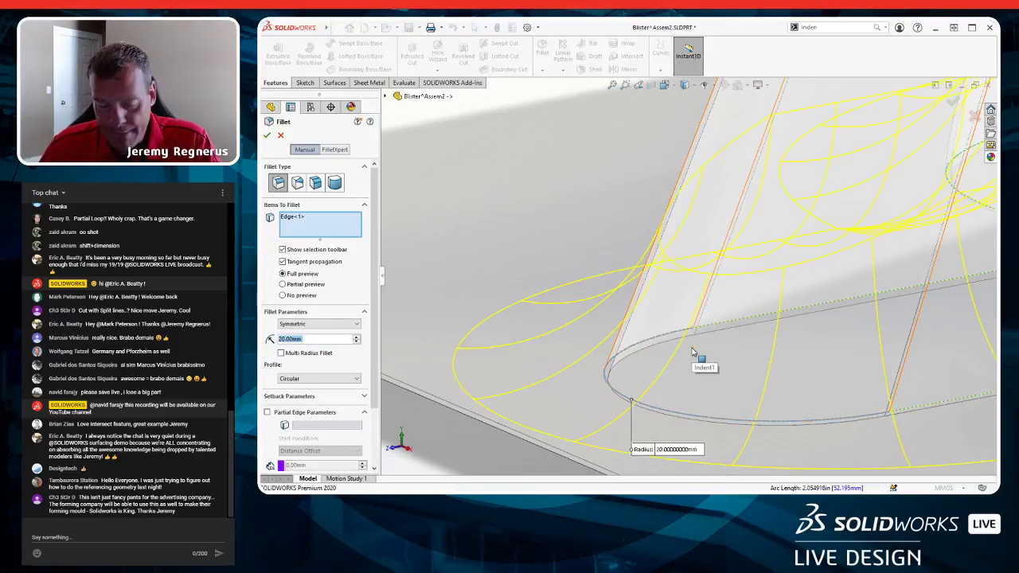
pyautogui.write('1')
pyautogui.press('Return')
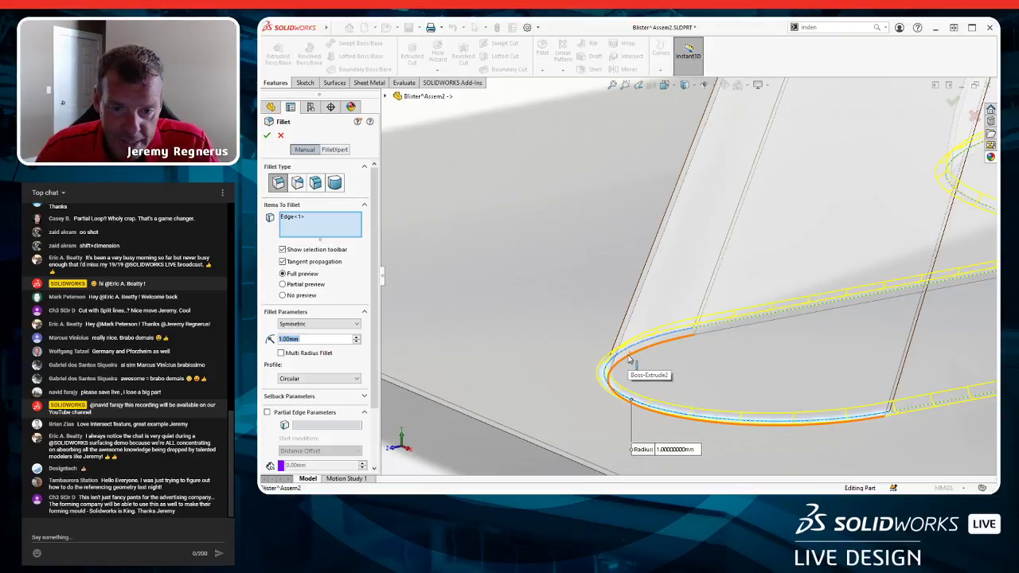
# Add the matching inner base edge as a multi-radius item with a 1.5 mm radius and complete the fillet.
pyautogui.click(629, 359)
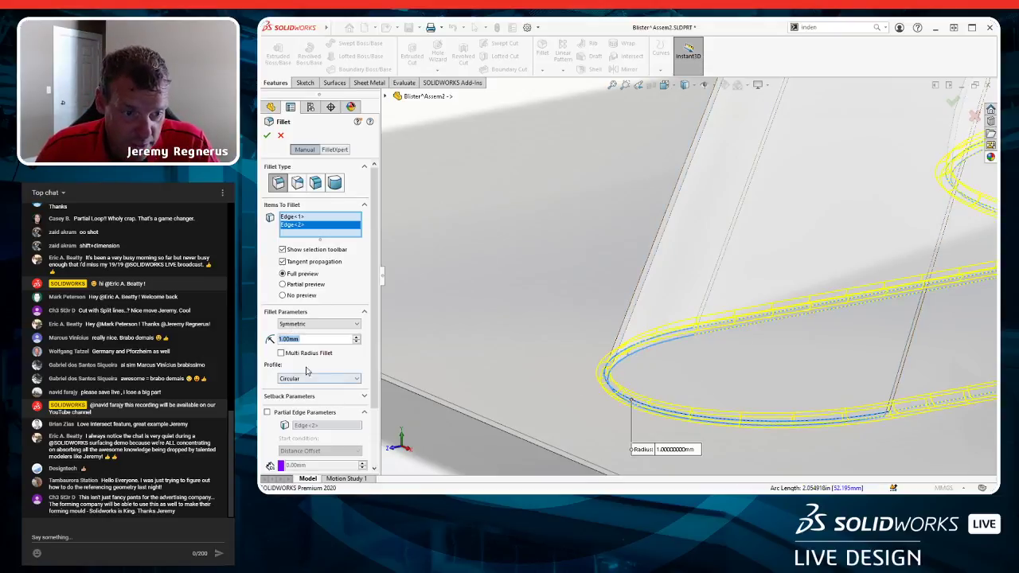
pyautogui.click(308, 354)
pyautogui.write('1.5')
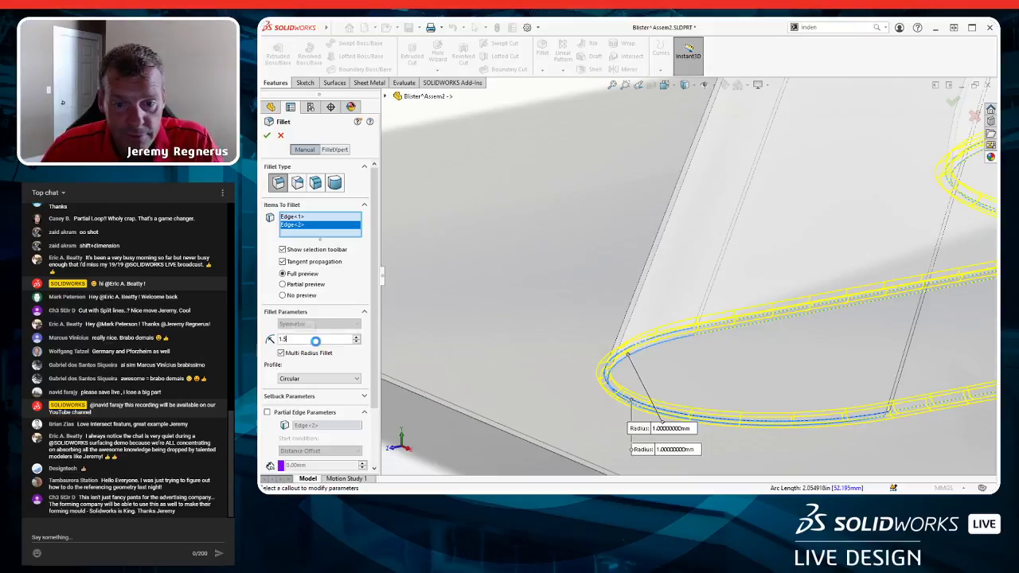
pyautogui.press('Return')
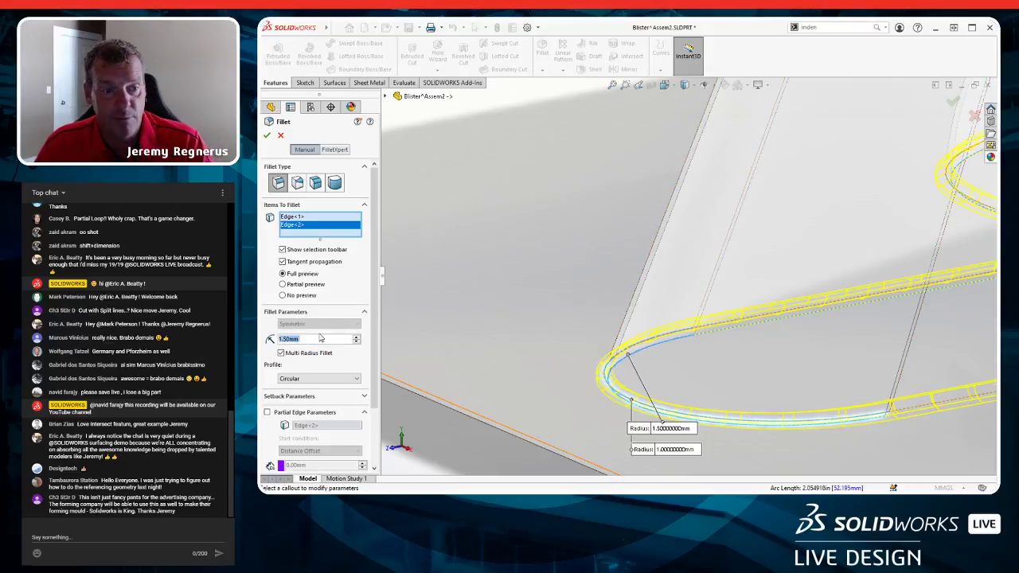
pyautogui.click(268, 136)
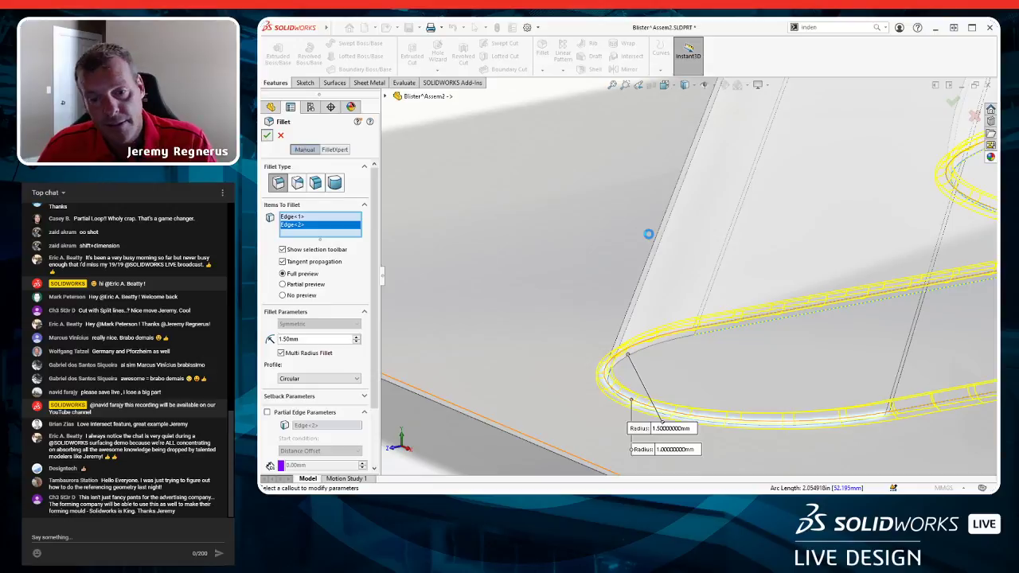
# Close the blister part, saving its changes, and return to the assembly.
pyautogui.scroll(10, 719, 276)
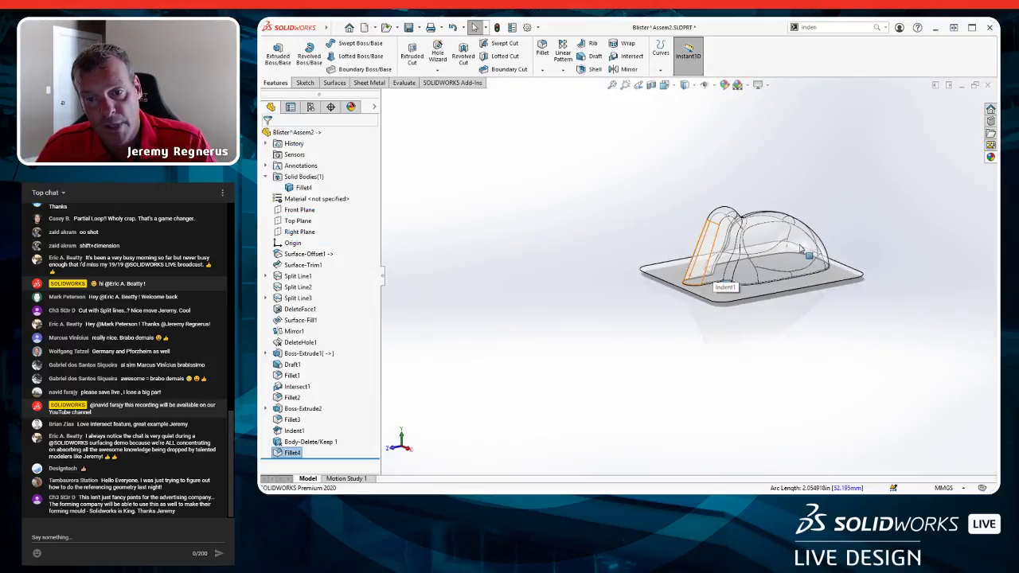
pyautogui.scroll(-5, 803, 249)
pyautogui.moveTo(685, 274); pyautogui.dragTo(907, 264, button='middle')
pyautogui.click(849, 214)
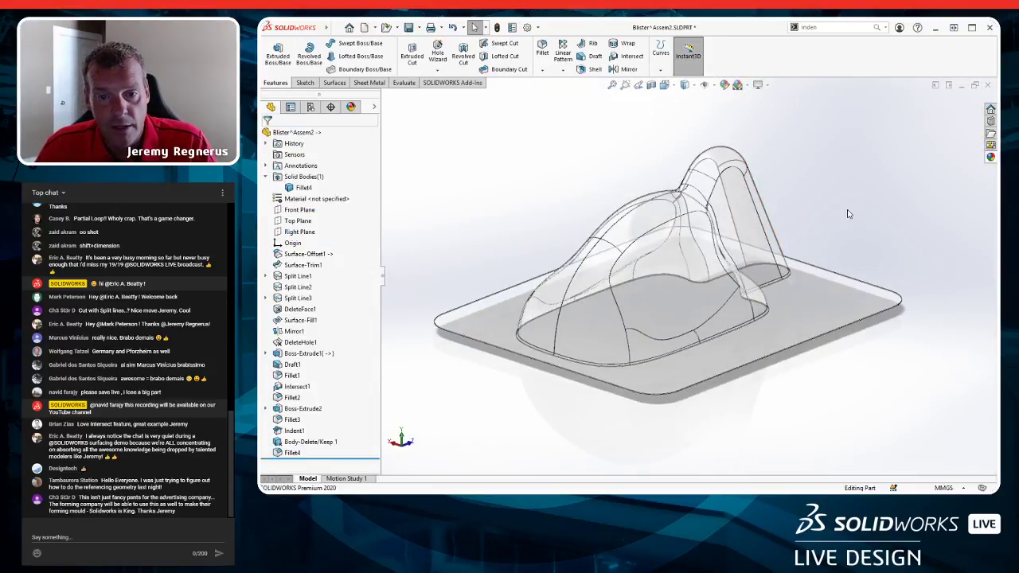
pyautogui.moveTo(831, 215); pyautogui.dragTo(834, 243, button='middle')
pyautogui.hotkey('ctrl', 'w')
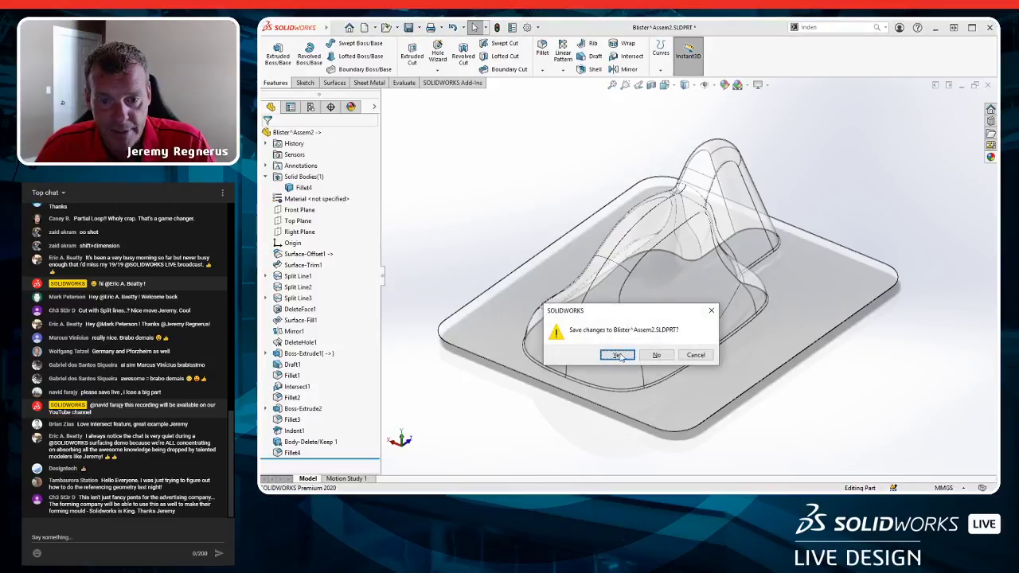
pyautogui.click(618, 355)
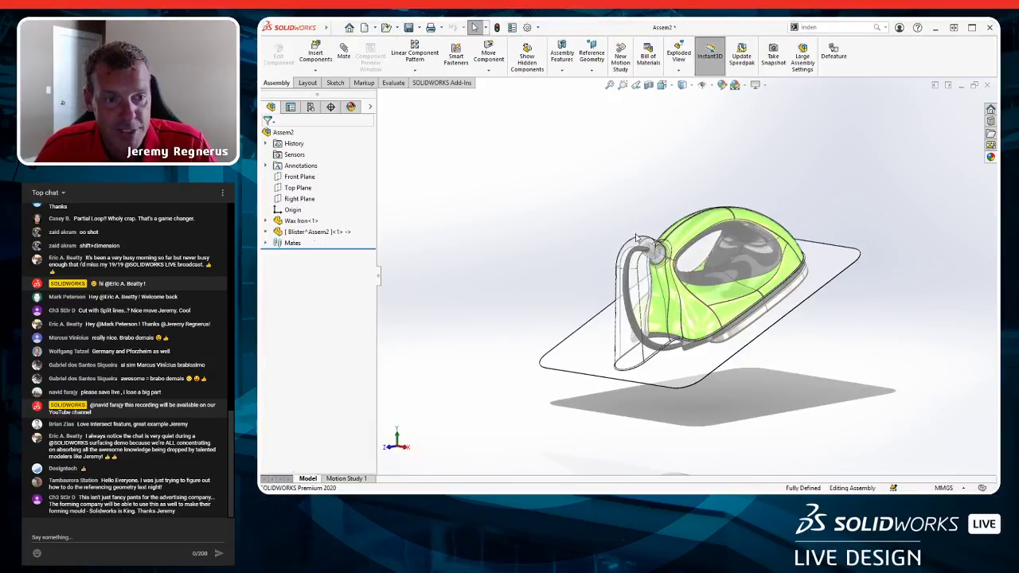
# View the assembly from the right and create a section view through the Right Plane.
pyautogui.moveTo(718, 275); pyautogui.dragTo(669, 255, button='middle')
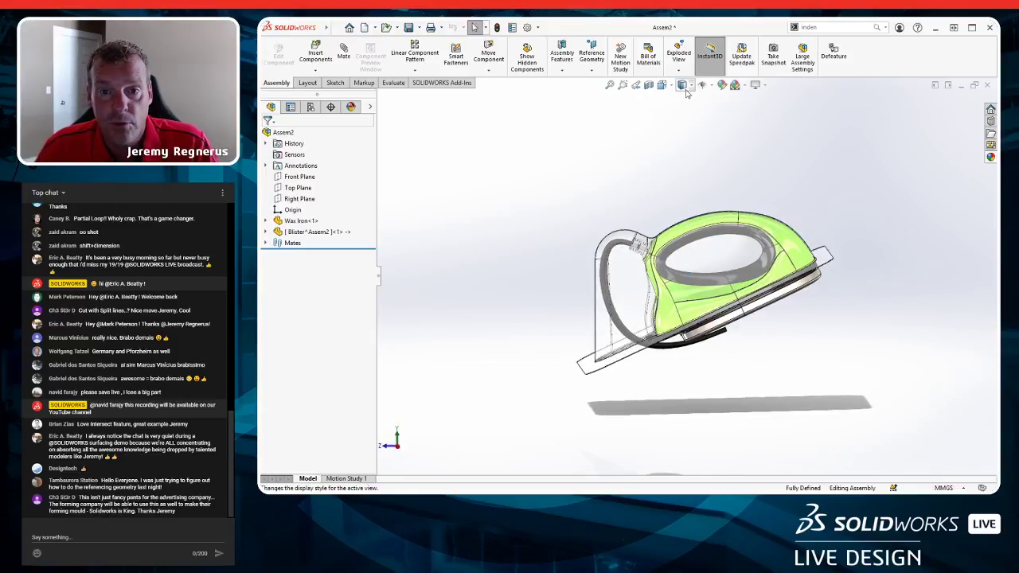
pyautogui.click(687, 87)
pyautogui.click(670, 86)
pyautogui.click(696, 129)
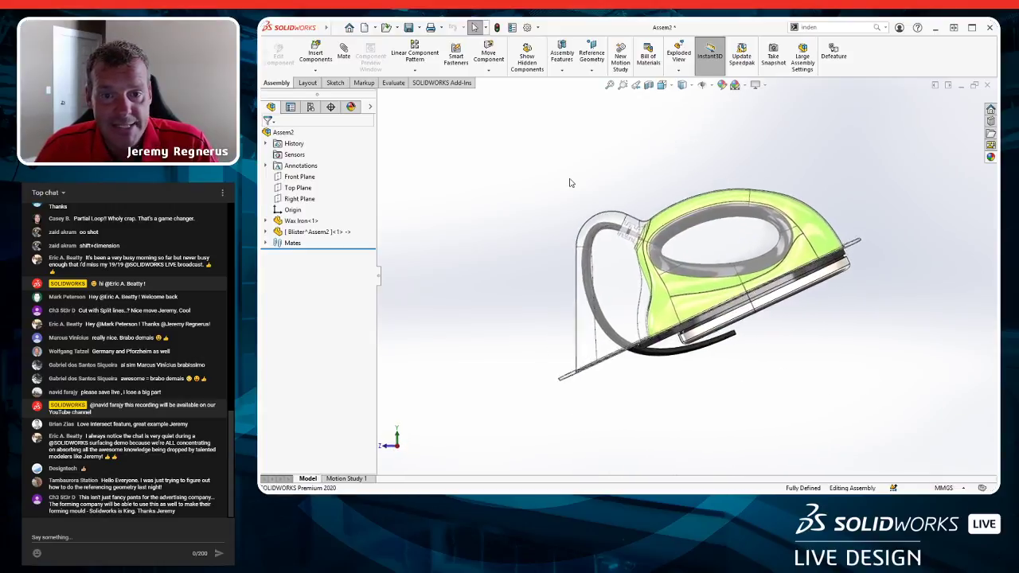
pyautogui.click(297, 201)
pyautogui.click(649, 86)
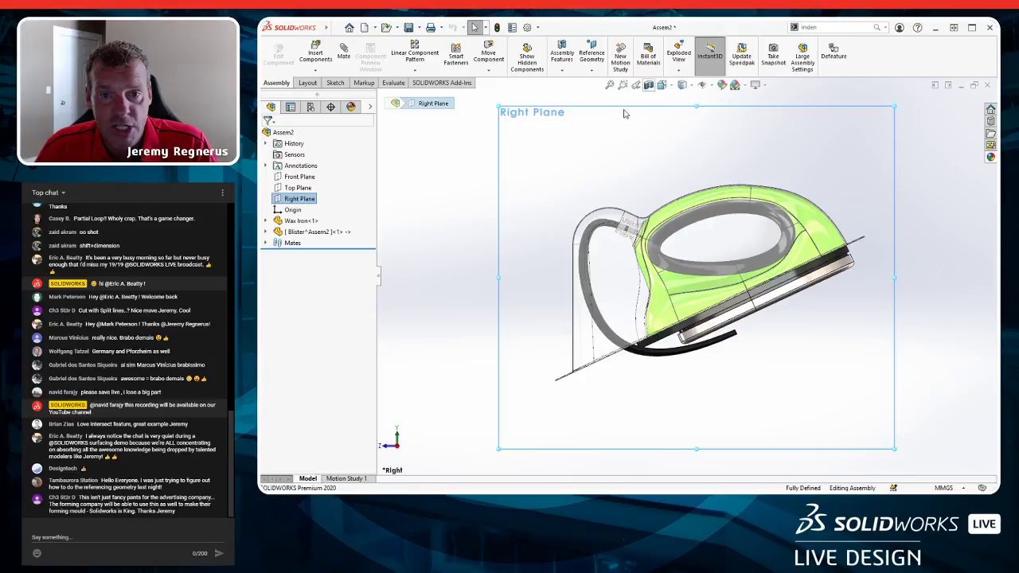
pyautogui.click(280, 135)
# Examine the gap between the blister and the iron in the section and turn the section view off.
pyautogui.scroll(-6, 555, 283)
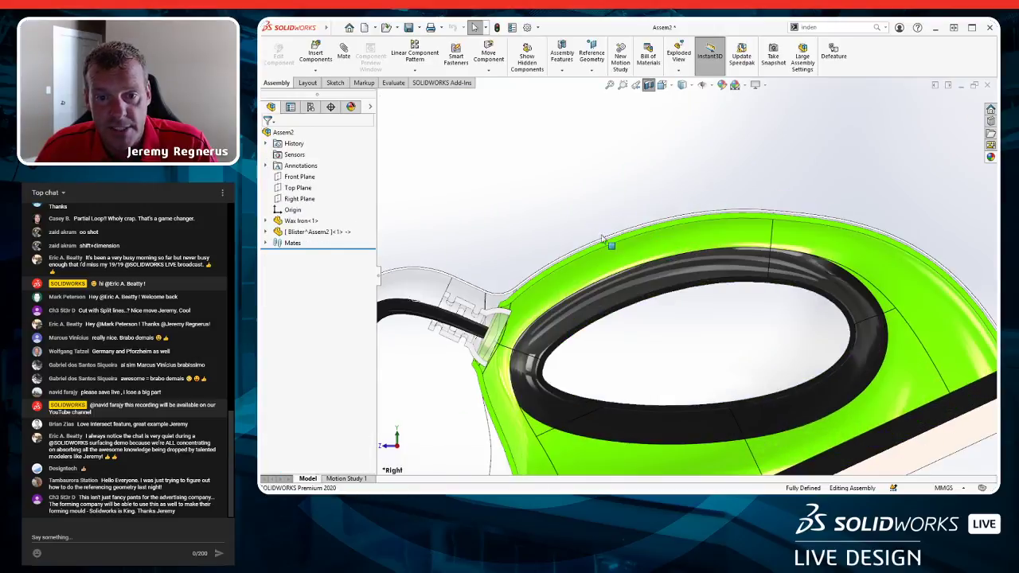
pyautogui.scroll(-2, 555, 284)
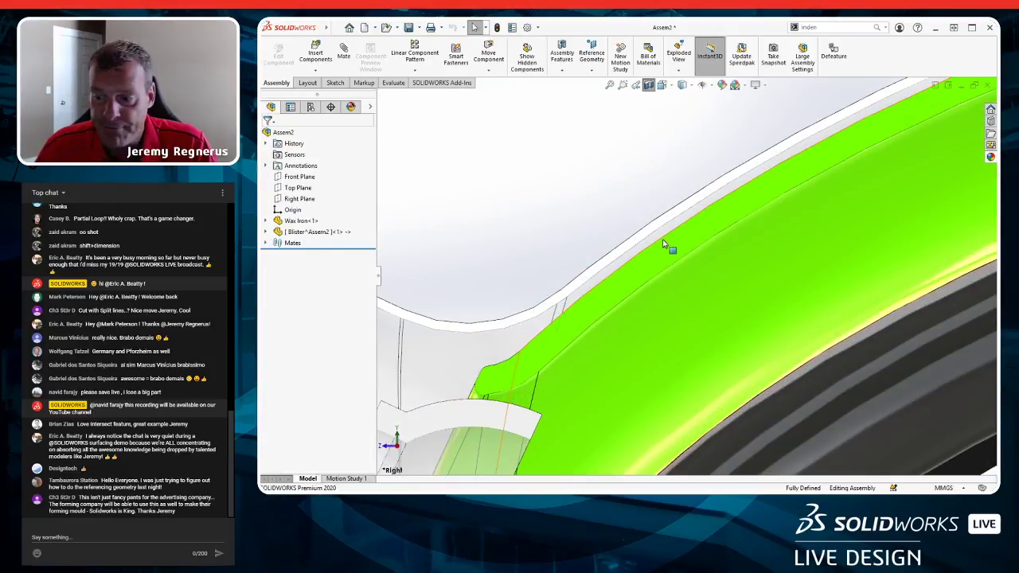
pyautogui.scroll(10, 697, 236)
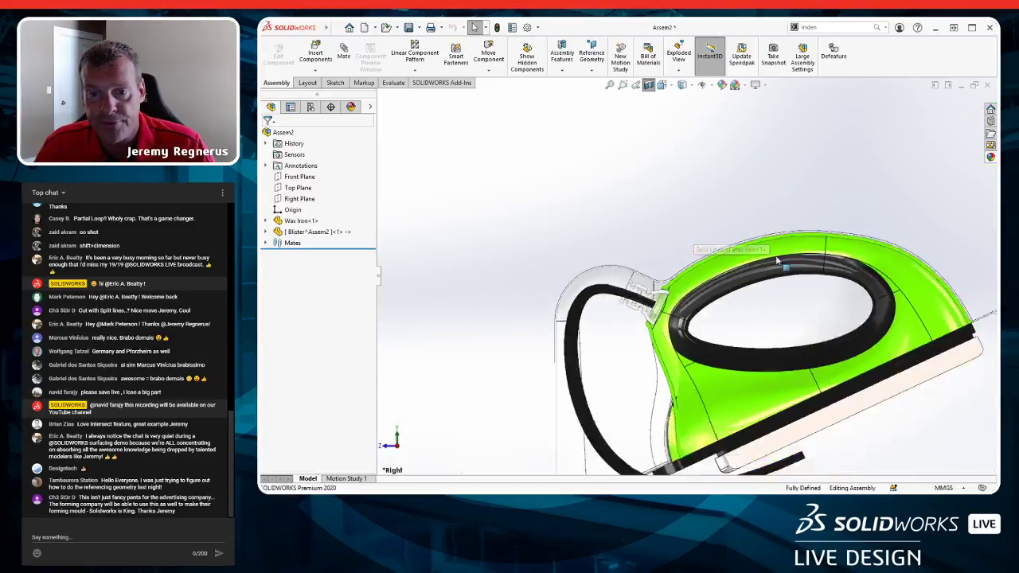
pyautogui.click(649, 86)
# Open the blister part in its own window from its flat flange face in the assembly.
pyautogui.moveTo(653, 177); pyautogui.dragTo(690, 238, button='middle')
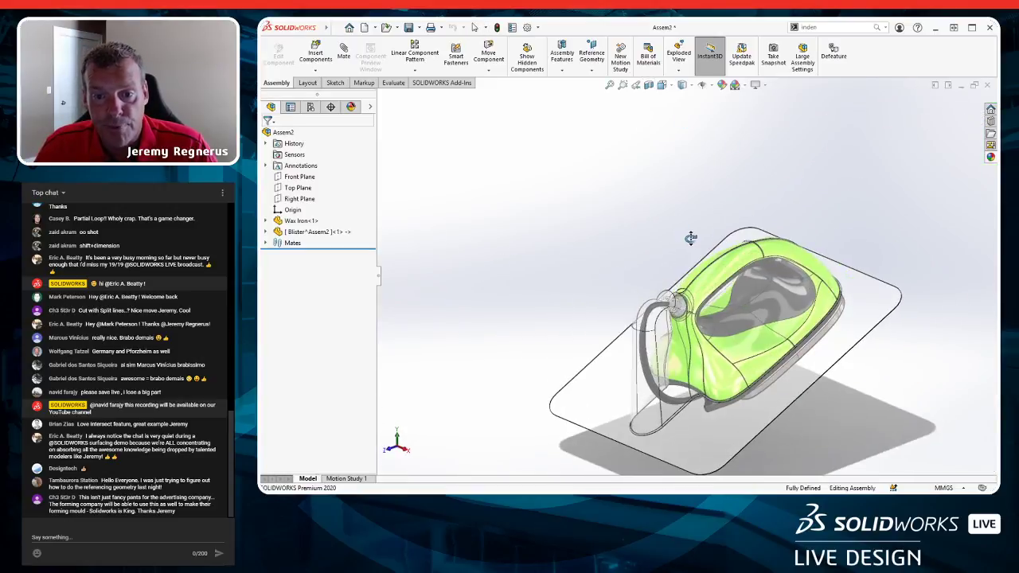
pyautogui.click(753, 415)
pyautogui.click(785, 357)
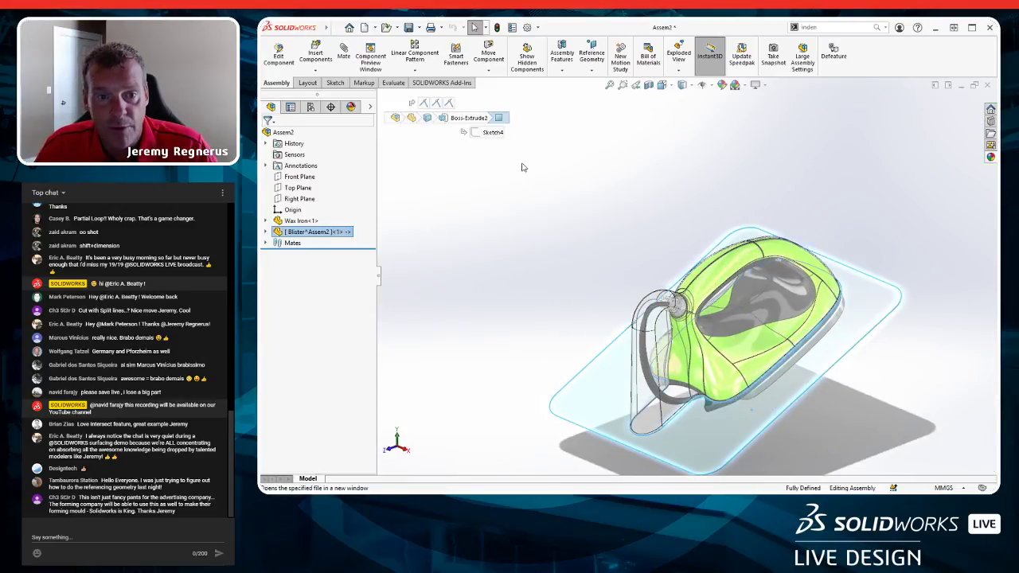
# Run a 3-degree draft analysis on the blister with the Top Plane as pull direction, examine the dome faces, and close the analysis.
pyautogui.click(298, 220)
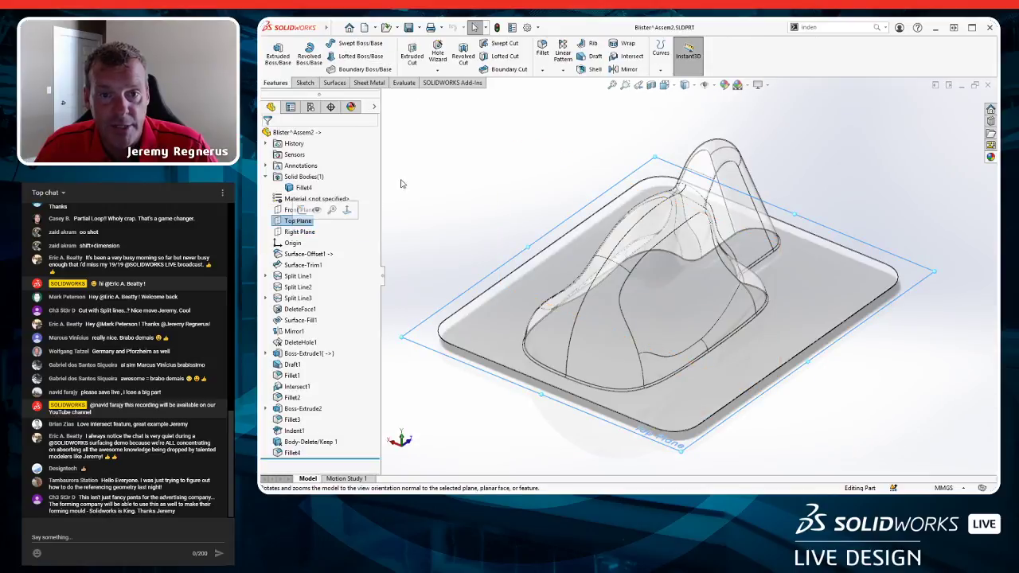
pyautogui.click(402, 83)
pyautogui.click(720, 43)
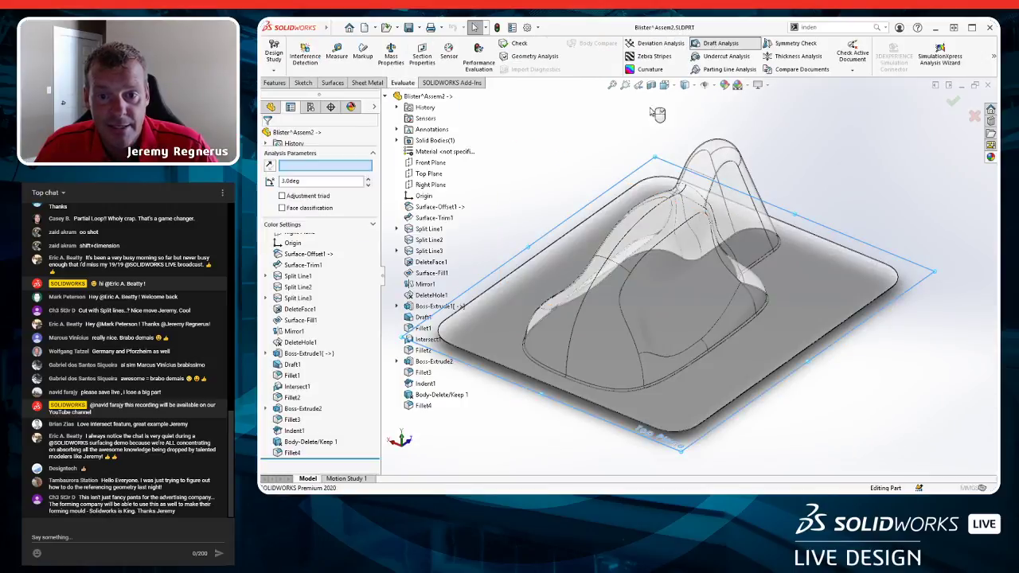
pyautogui.moveTo(603, 280); pyautogui.dragTo(585, 238, button='middle')
pyautogui.scroll(-3, 708, 242)
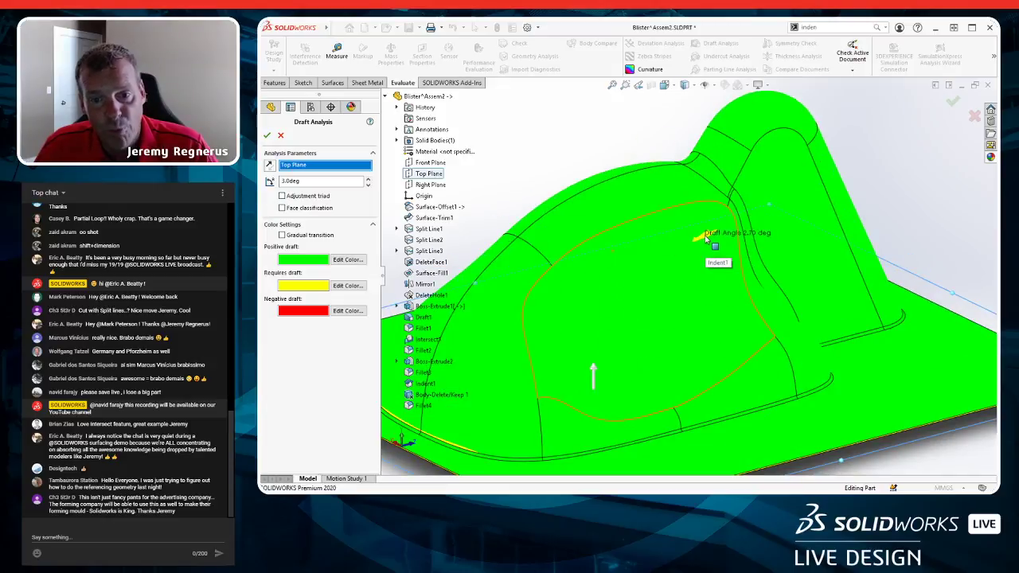
pyautogui.moveTo(706, 237)
pyautogui.mouseDown(button='middle')
pyautogui.moveTo(769, 230)
pyautogui.moveTo(676, 263)
pyautogui.moveTo(768, 261)
pyautogui.mouseUp(button='middle')
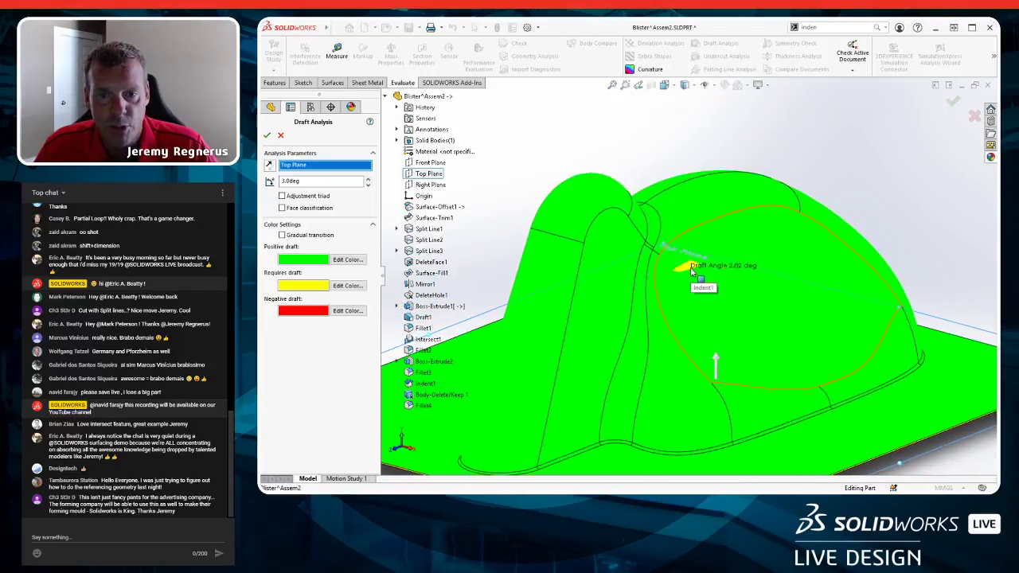
pyautogui.scroll(5, 691, 272)
pyautogui.moveTo(691, 271); pyautogui.dragTo(646, 295, button='middle')
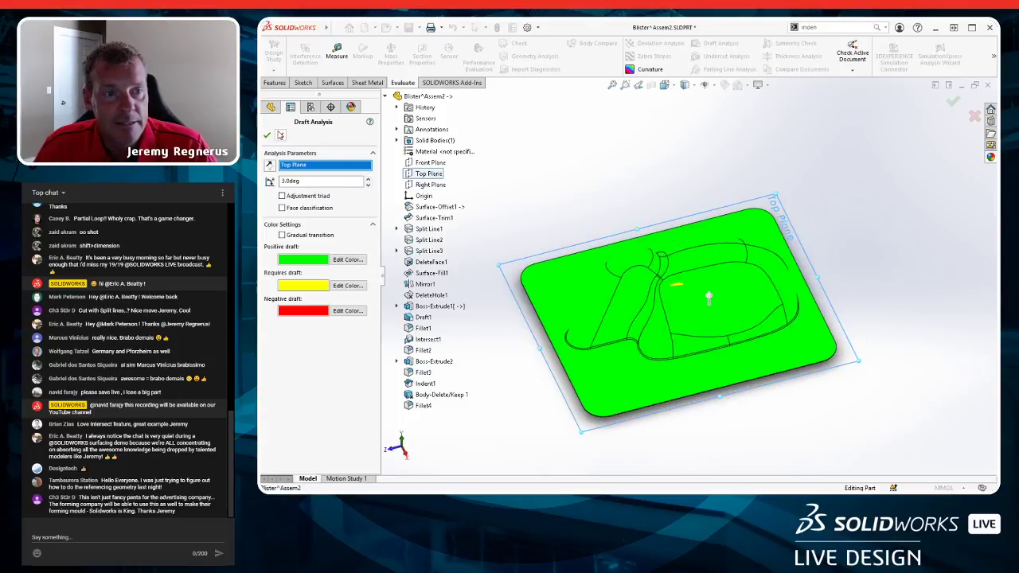
pyautogui.click(280, 135)
pyautogui.moveTo(686, 244)
pyautogui.mouseDown(button='middle')
pyautogui.moveTo(685, 255)
pyautogui.moveTo(696, 223)
pyautogui.moveTo(694, 262)
pyautogui.mouseUp(button='middle')
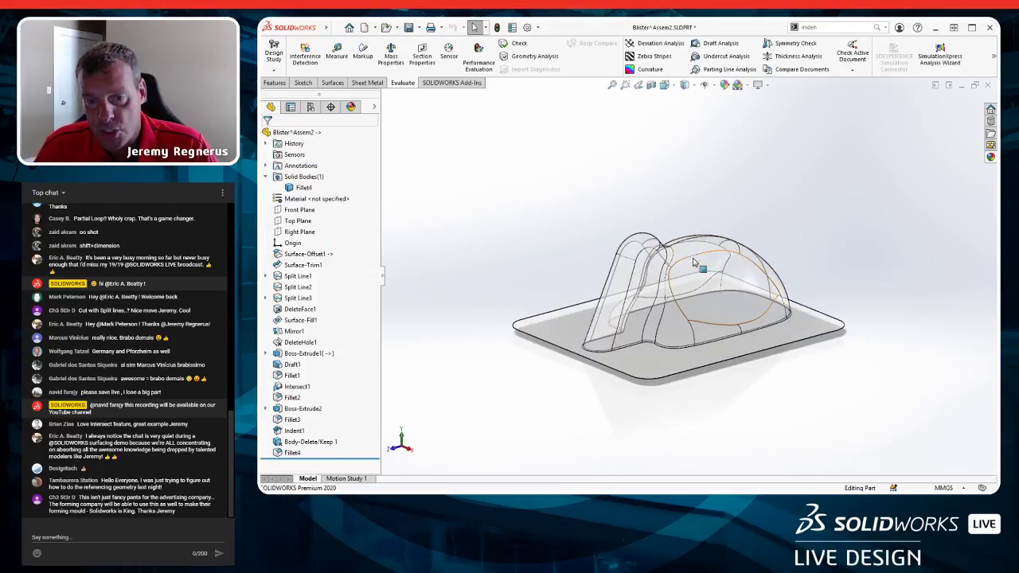
pyautogui.scroll(-1, 740, 264)
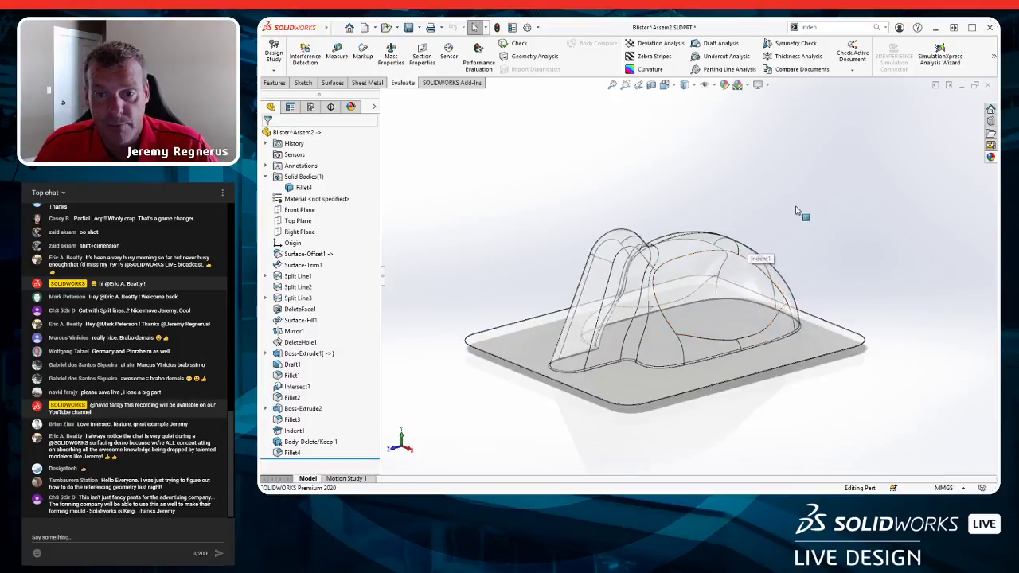
# Close the blister part's own window and return to the assembly.
pyautogui.hotkey('ctrl', 'w')
pyautogui.click(620, 354)
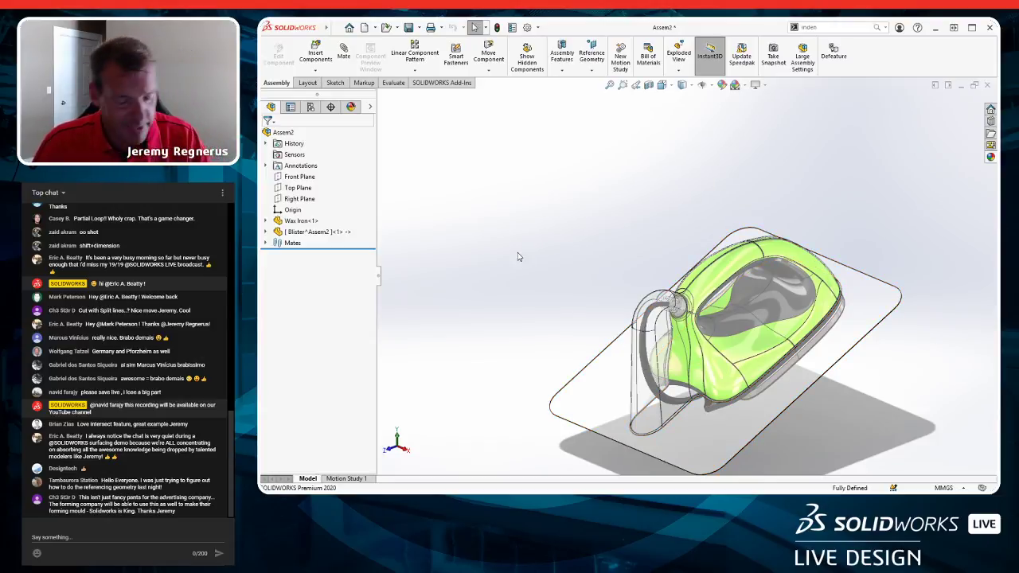
pyautogui.scroll(2, 731, 328)
pyautogui.scroll(-2, 733, 333)
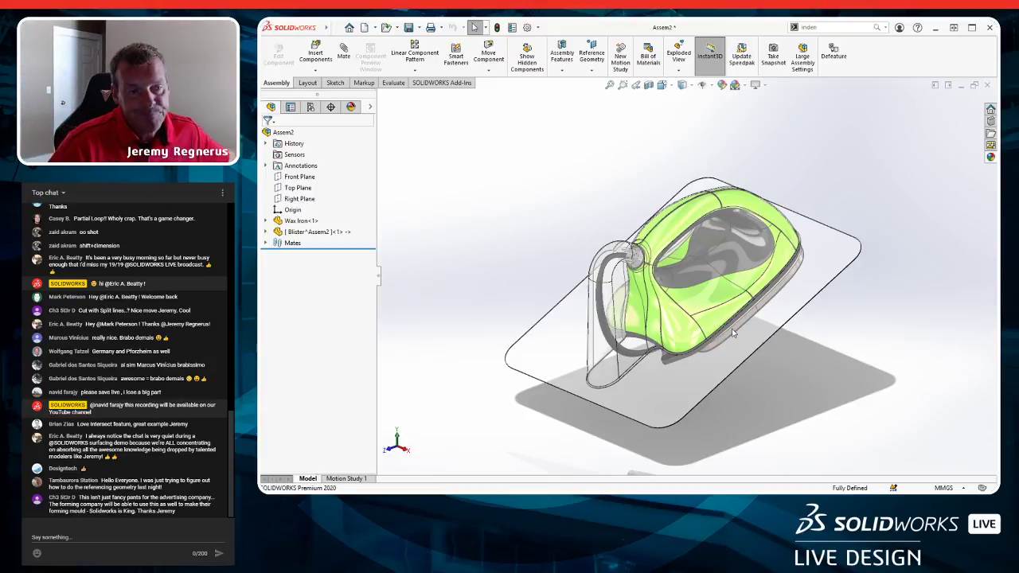
# Look at the reference photo of the mouse packaging in the image viewer and switch back to the SOLIDWORKS assembly.
pyautogui.hotkey('alt', 'Tab')
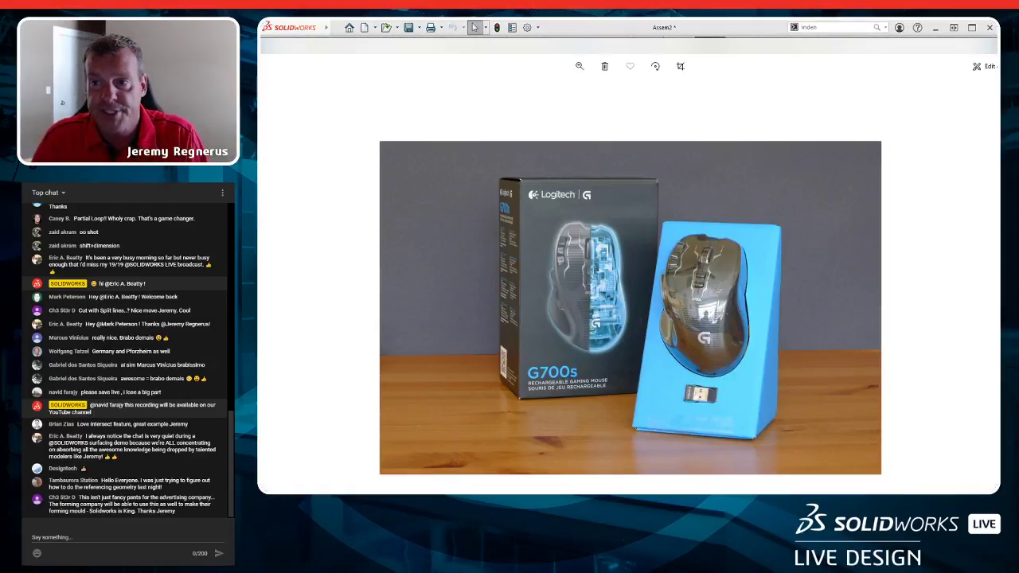
pyautogui.hotkey('alt', 'Tab')
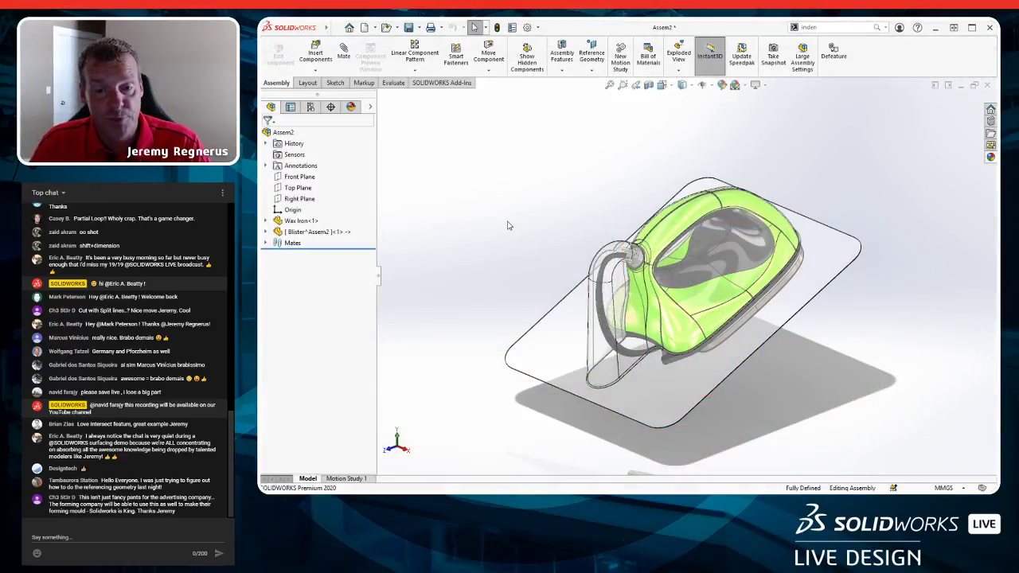
# Insert a new part into the assembly, placed by a point in empty space.
pyautogui.click(315, 70)
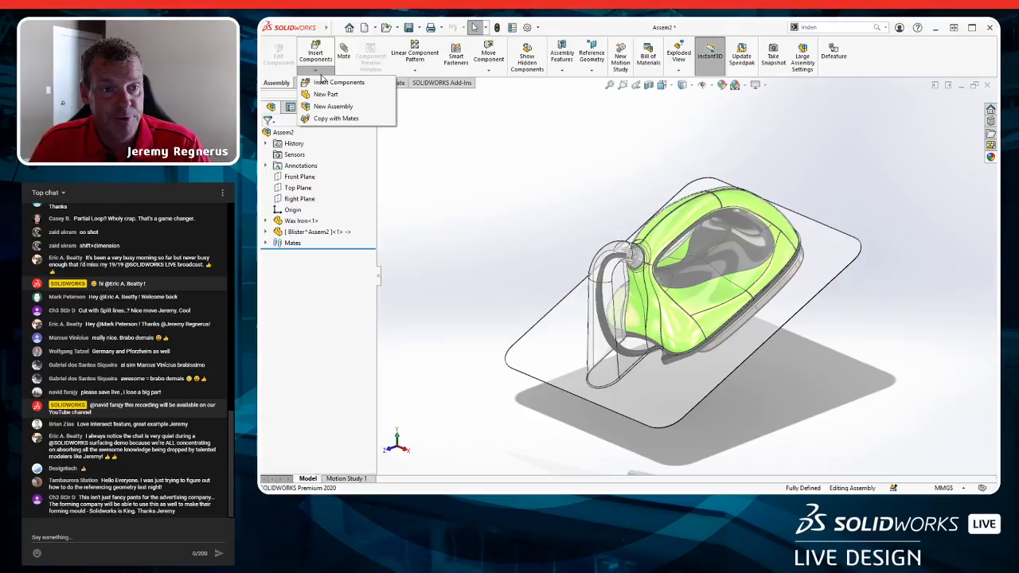
pyautogui.click(328, 96)
pyautogui.click(466, 220)
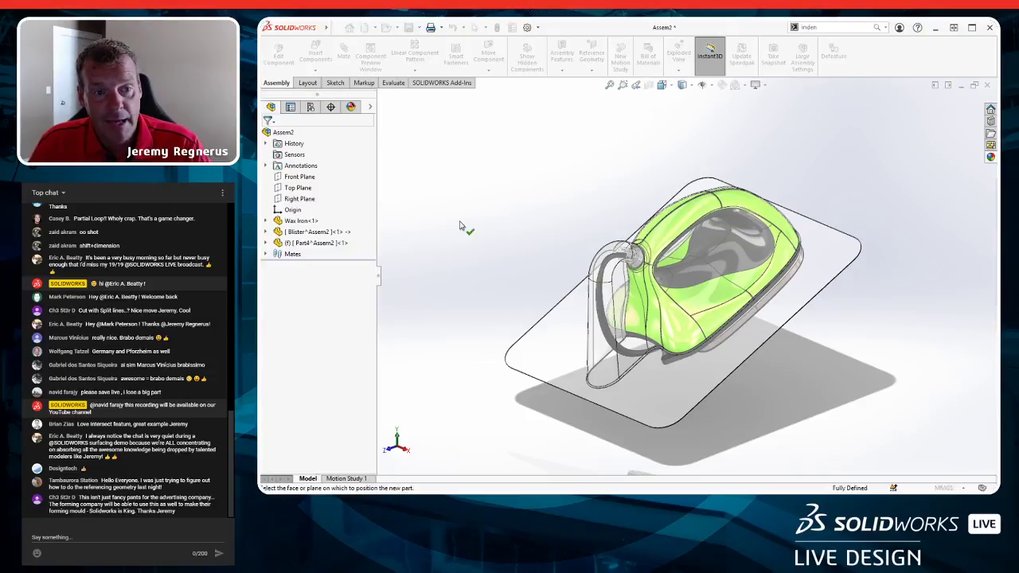
# Rename the new part as Inner Packaging.
pyautogui.click(322, 244)
pyautogui.press('f')
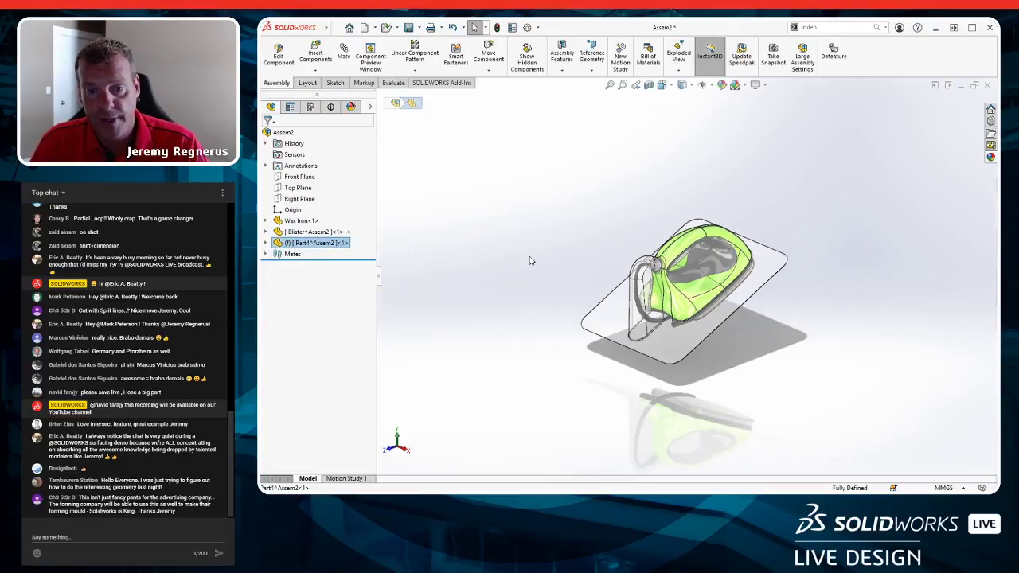
pyautogui.click(307, 244)
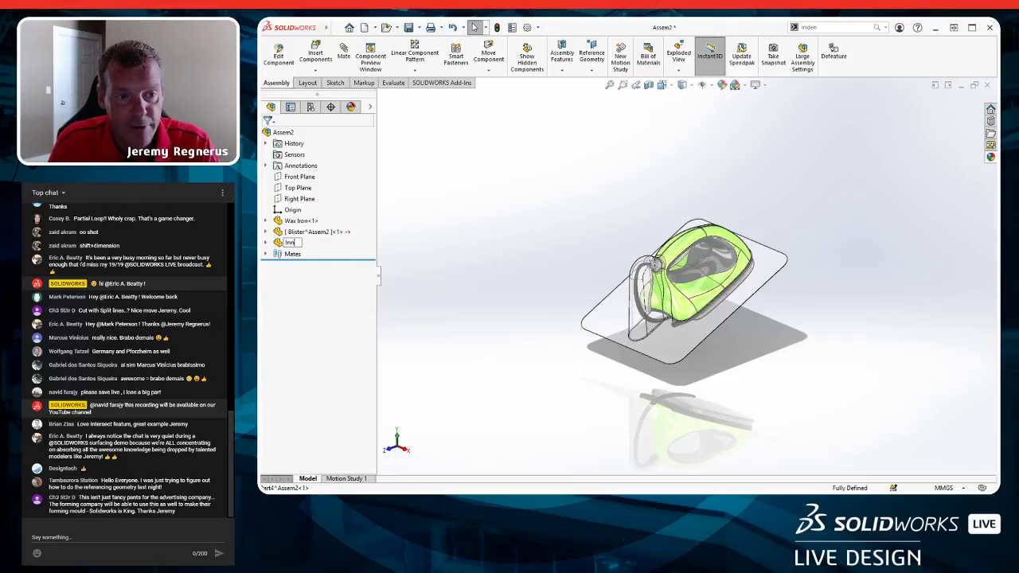
pyautogui.press('Return')
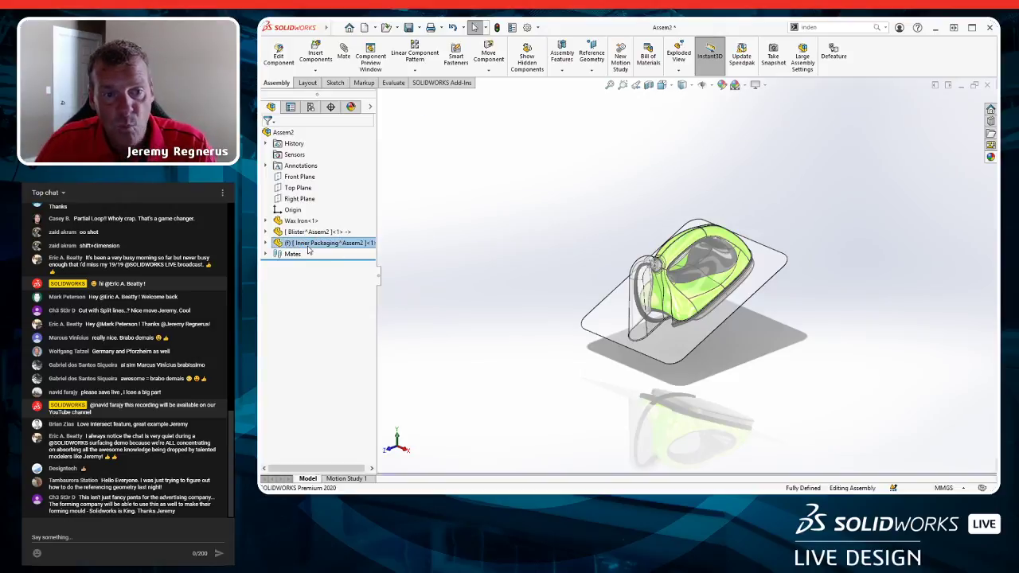
pyautogui.click(547, 242)
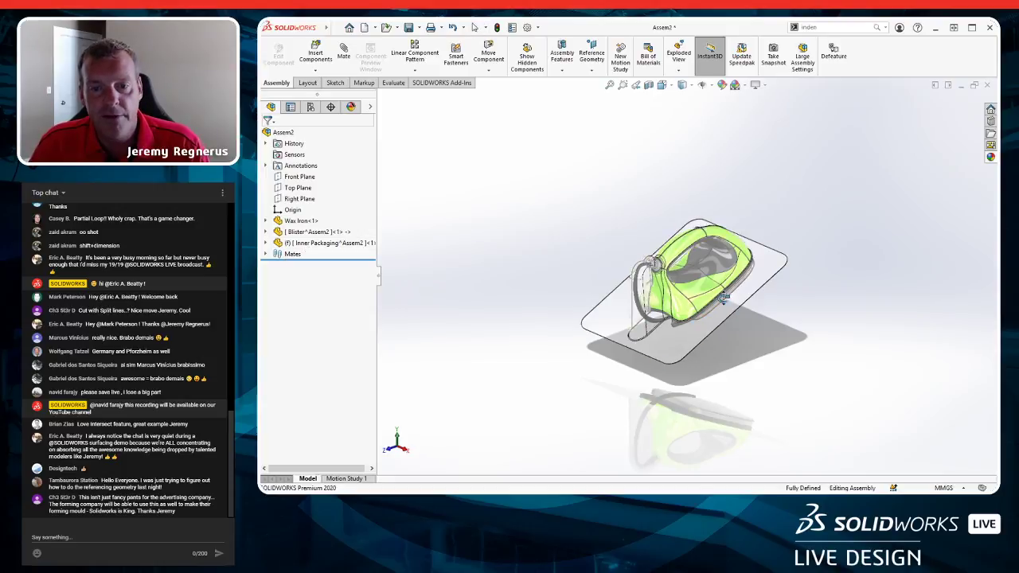
# Edit the Inner Packaging part in the context of the assembly and view the model from the right.
pyautogui.moveTo(453, 269); pyautogui.dragTo(423, 262, button='middle')
pyautogui.click(350, 243)
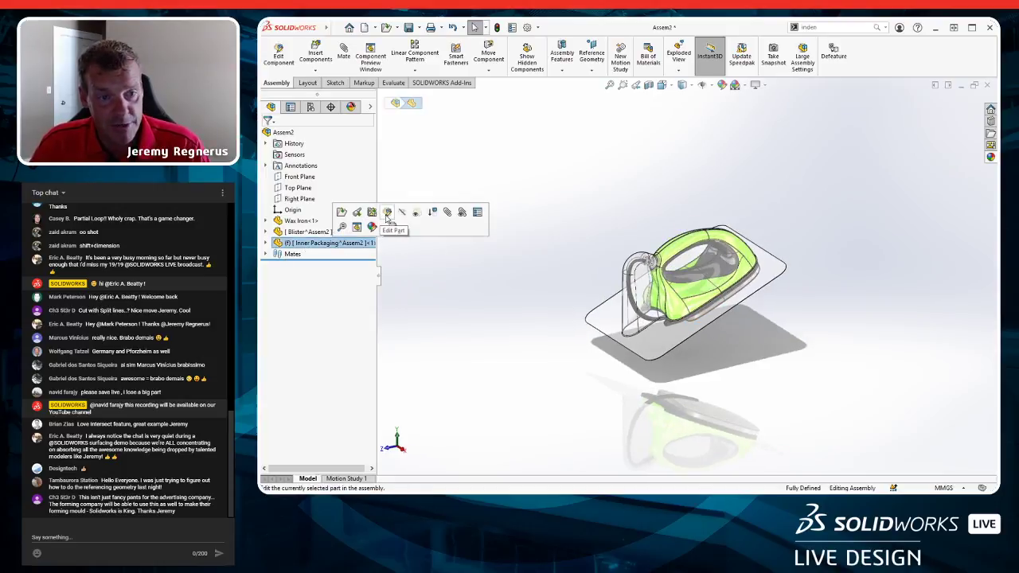
pyautogui.click(386, 219)
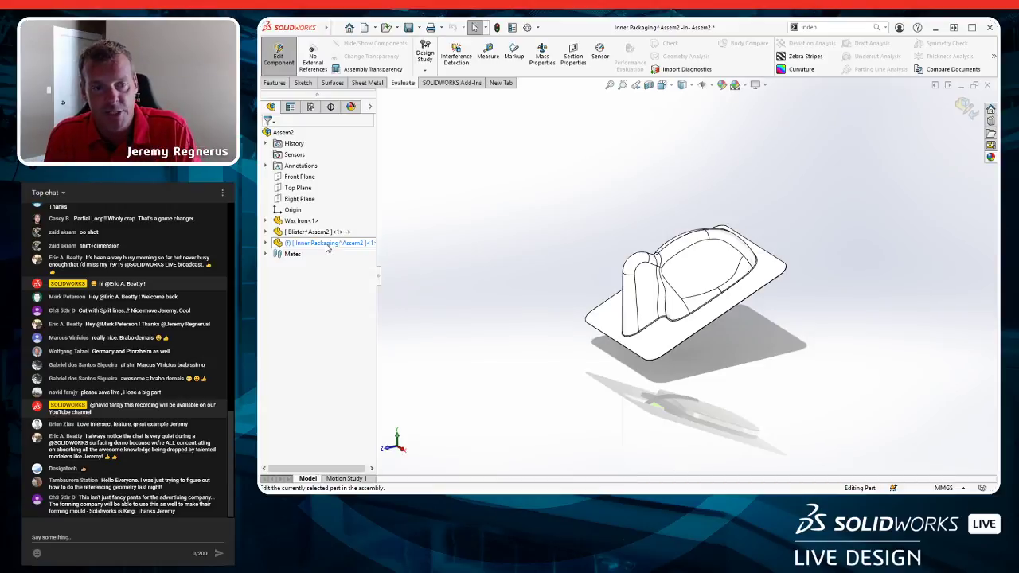
pyautogui.click(661, 84)
pyautogui.click(677, 131)
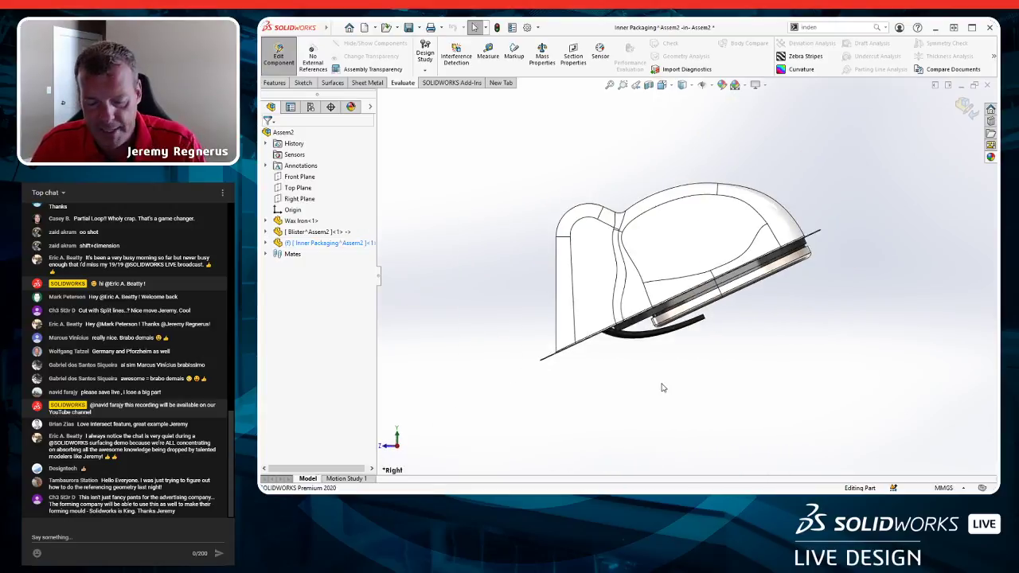
# On the Inner Packaging part's Right Plane, sketch a slanted line about 300 mm long just above the blister flange.
pyautogui.press('l')
pyautogui.press('Escape')
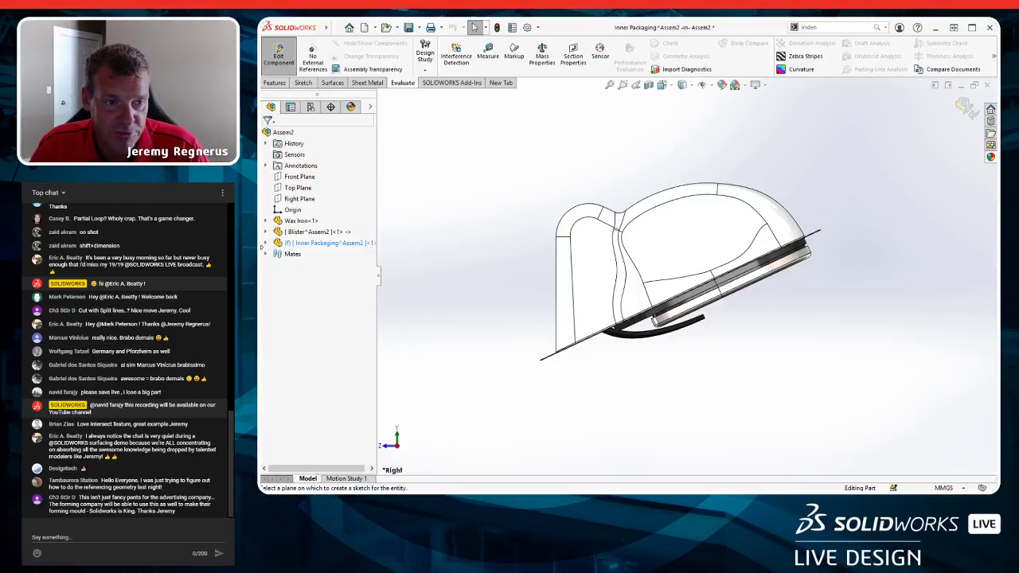
pyautogui.click(266, 243)
pyautogui.click(307, 307)
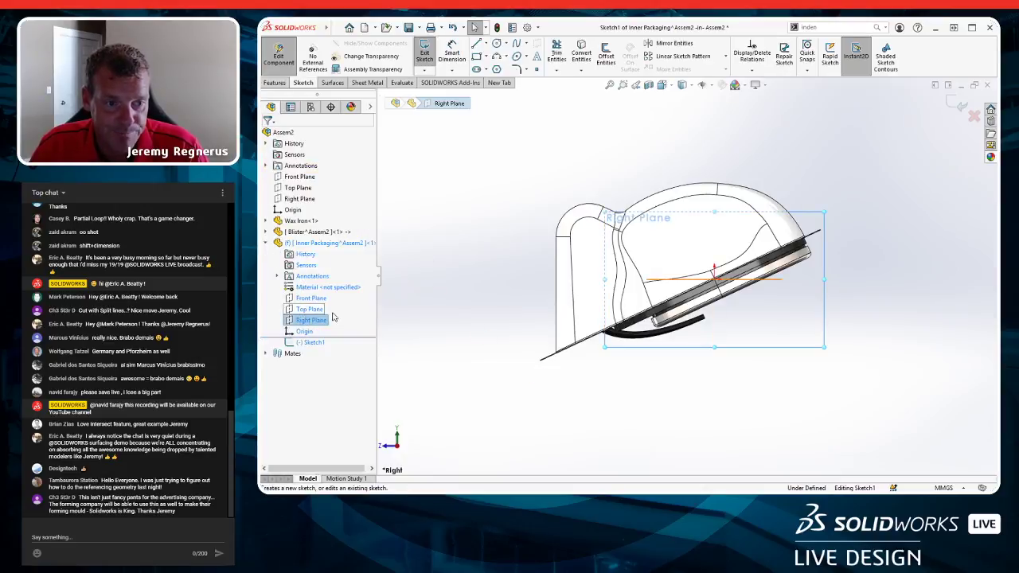
pyautogui.press('l')
pyautogui.click(499, 360)
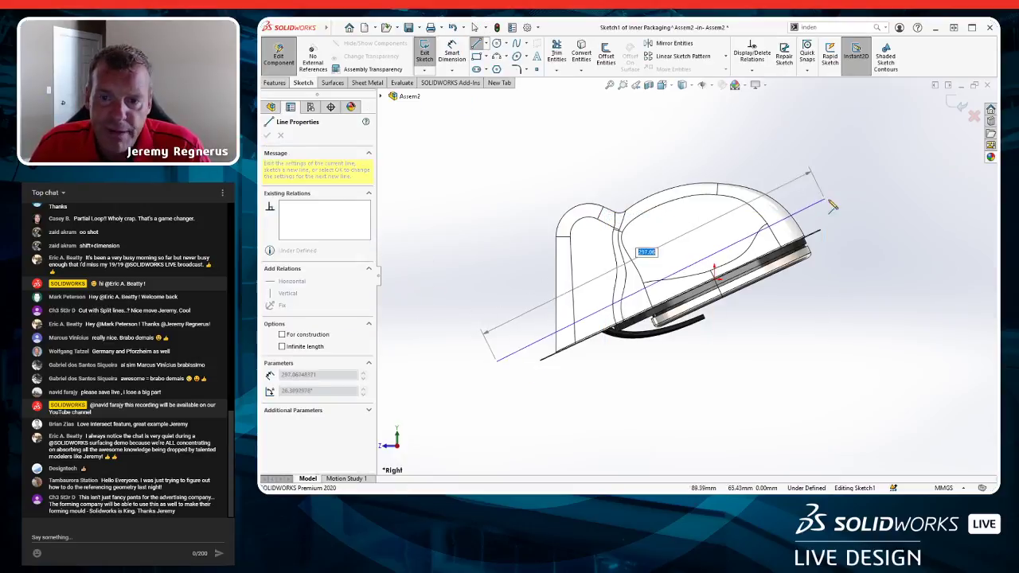
pyautogui.click(839, 209)
pyautogui.press('Escape')
# Make the slanted sketch line collinear with the edge of the blister flange.
pyautogui.scroll(-6, 526, 355)
pyautogui.scroll(2, 614, 365)
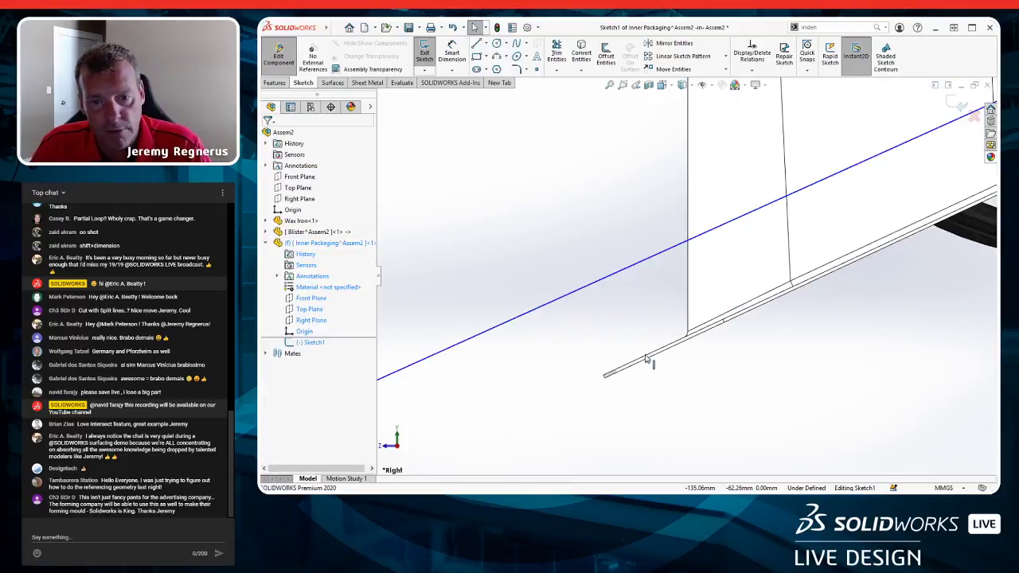
pyautogui.click(651, 354)
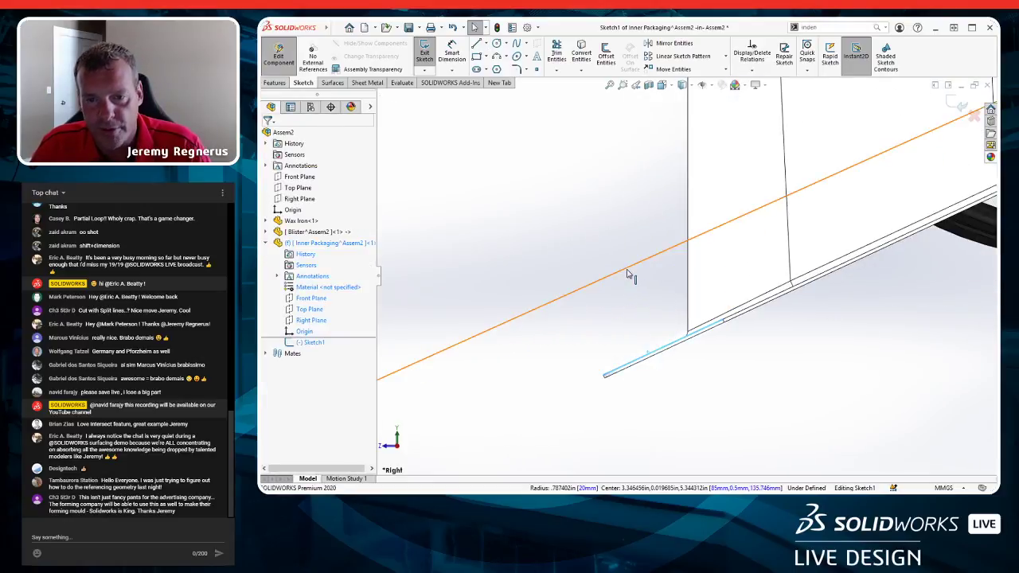
pyautogui.keyDown('ctrl'); pyautogui.click(628, 276); pyautogui.keyUp('ctrl')
pyautogui.click(654, 237)
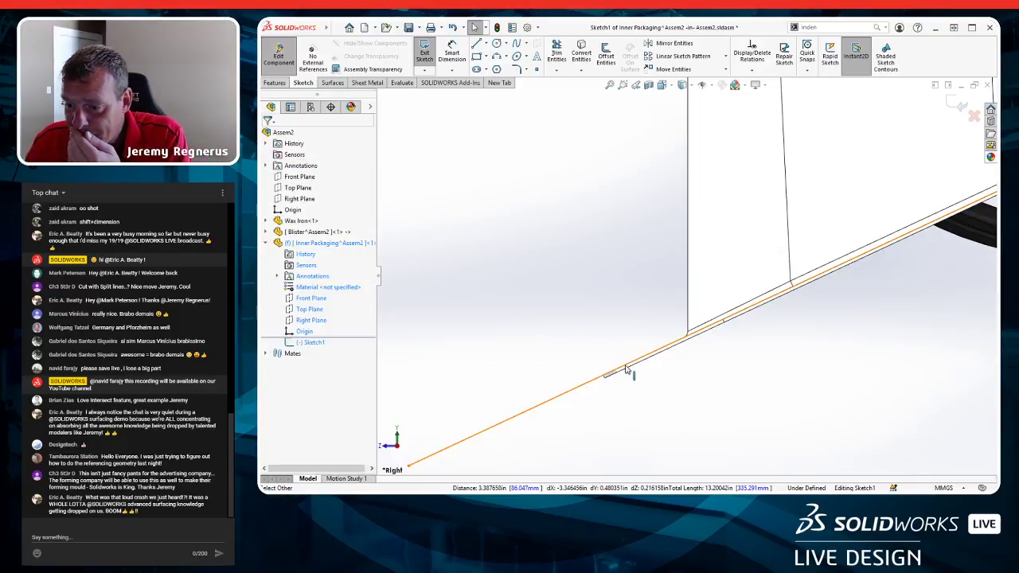
# Examine how the sketch line runs along the blister flange at its lower end and along its full length.
pyautogui.scroll(-4, 627, 369)
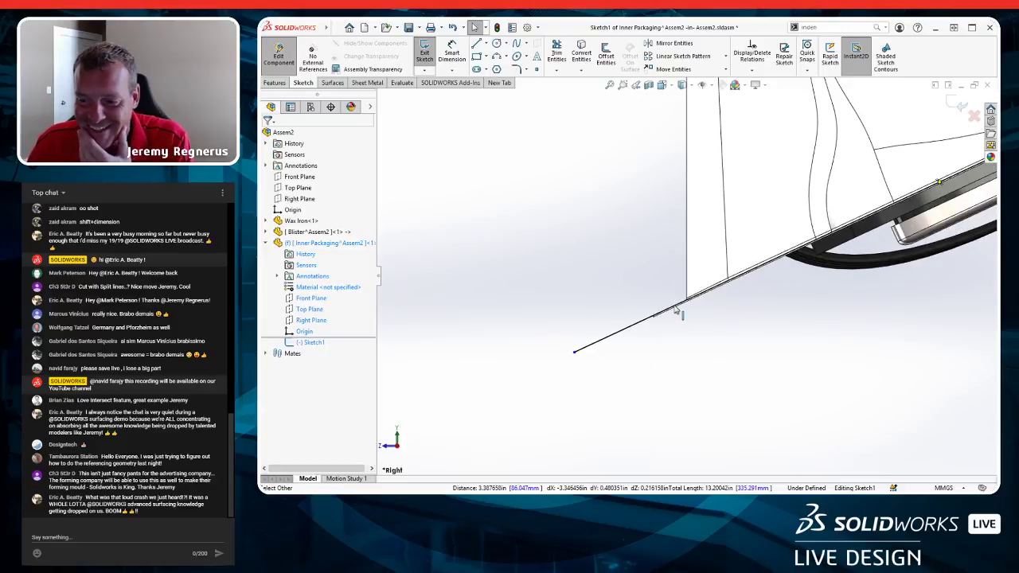
pyautogui.press('Left')
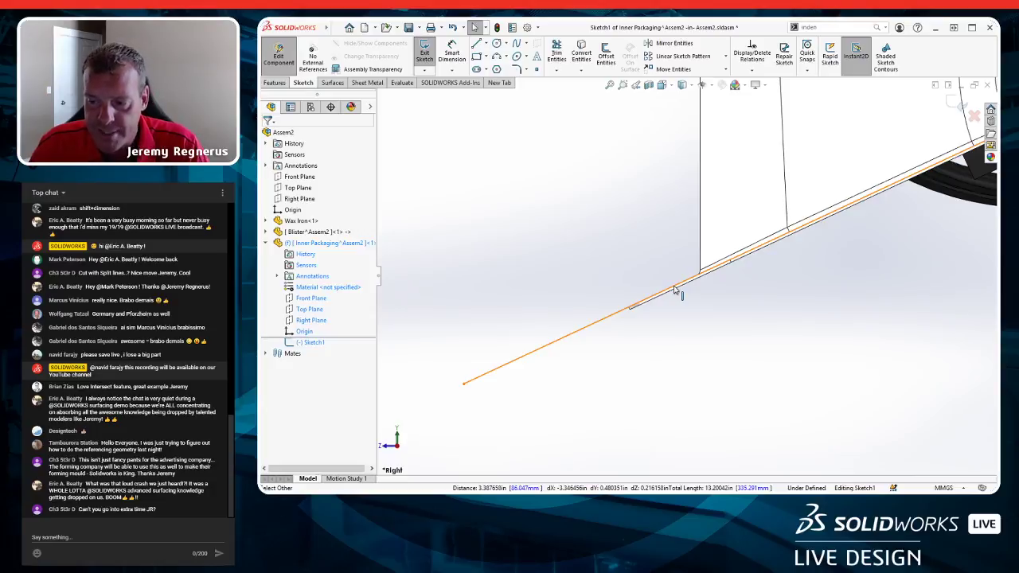
pyautogui.press('Right')
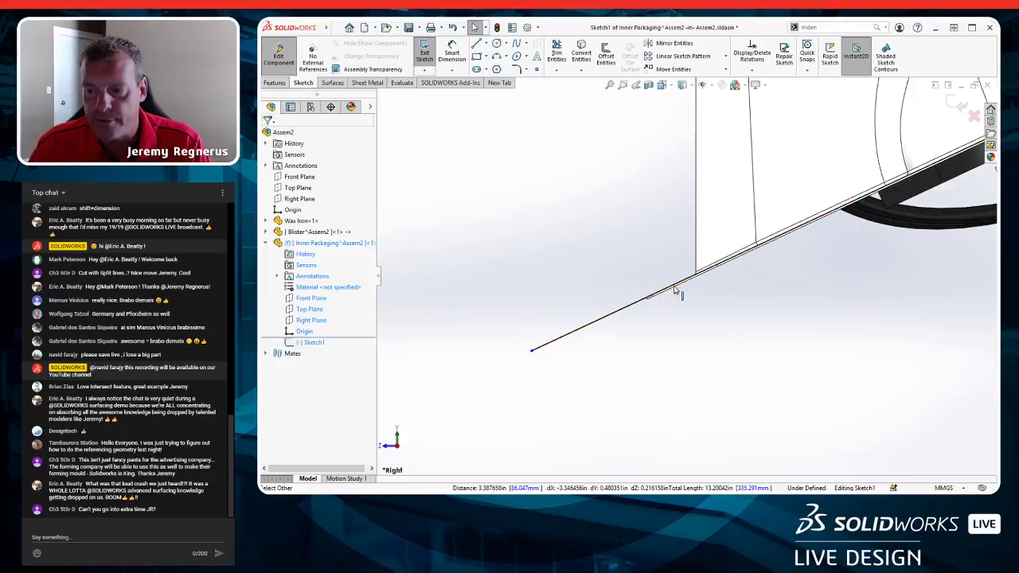
pyautogui.scroll(3, 675, 289)
pyautogui.scroll(3, 733, 268)
pyautogui.scroll(-3, 783, 227)
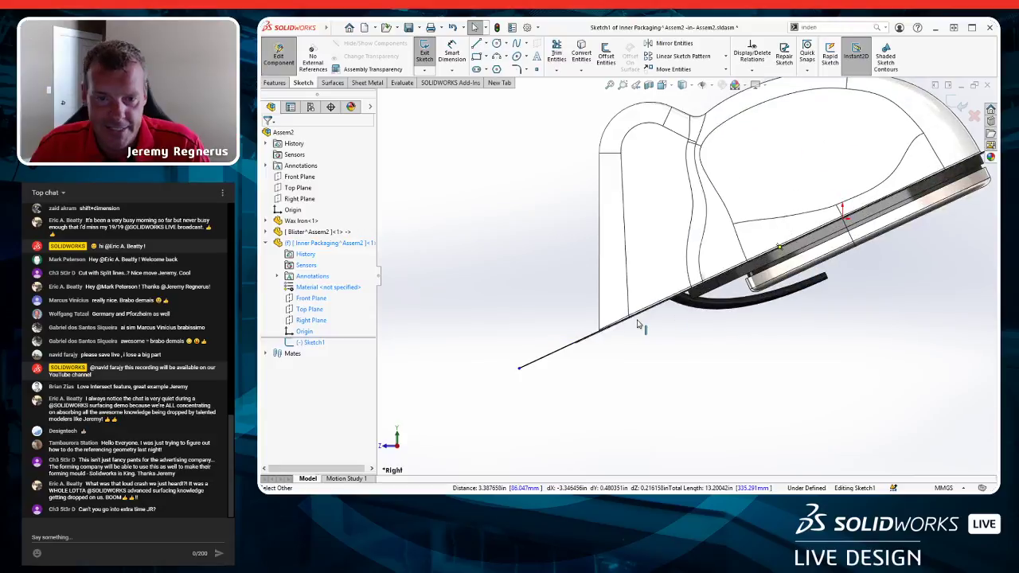
pyautogui.scroll(-5, 572, 357)
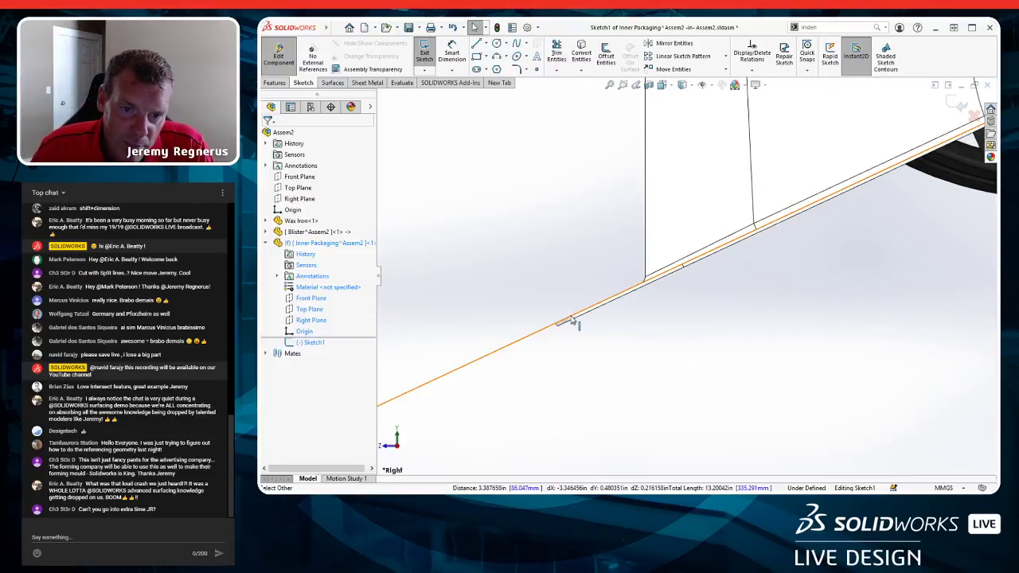
pyautogui.scroll(5, 716, 299)
pyautogui.scroll(-4, 816, 247)
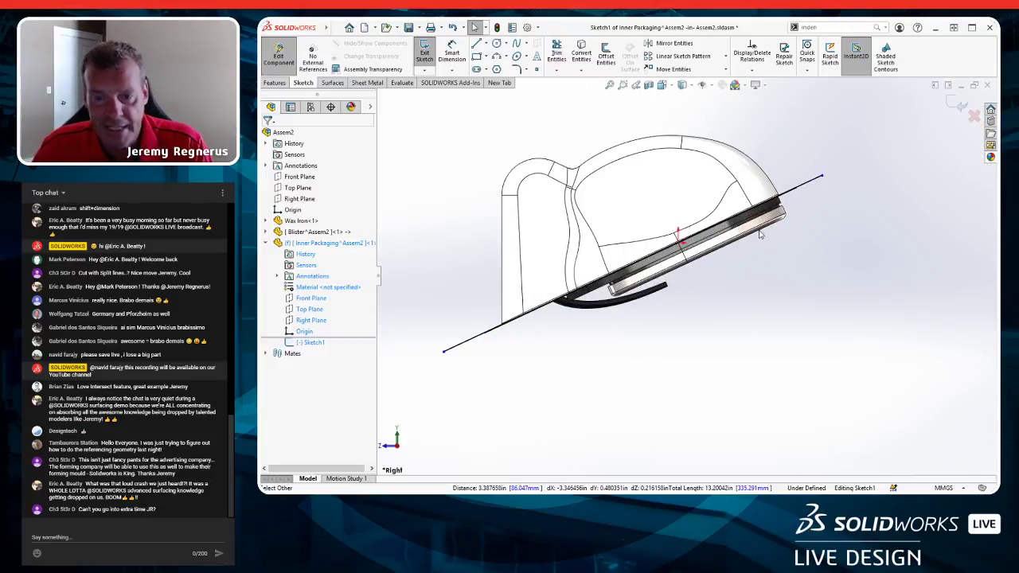
# Sketch a second slanted line about 171 mm long just below the iron's sole plate.
pyautogui.press('l')
pyautogui.click(529, 372)
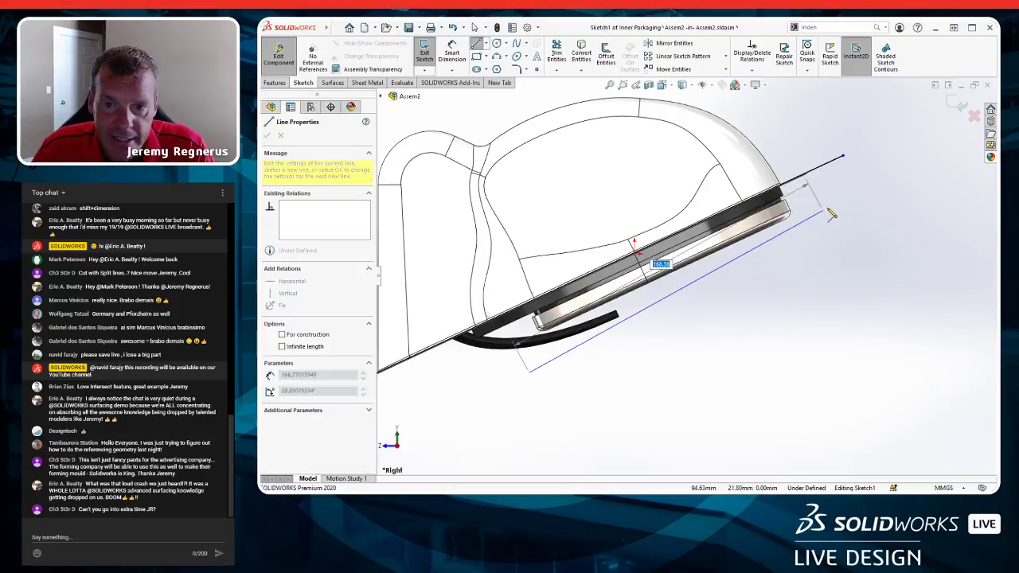
pyautogui.click(827, 207)
pyautogui.press('Escape')
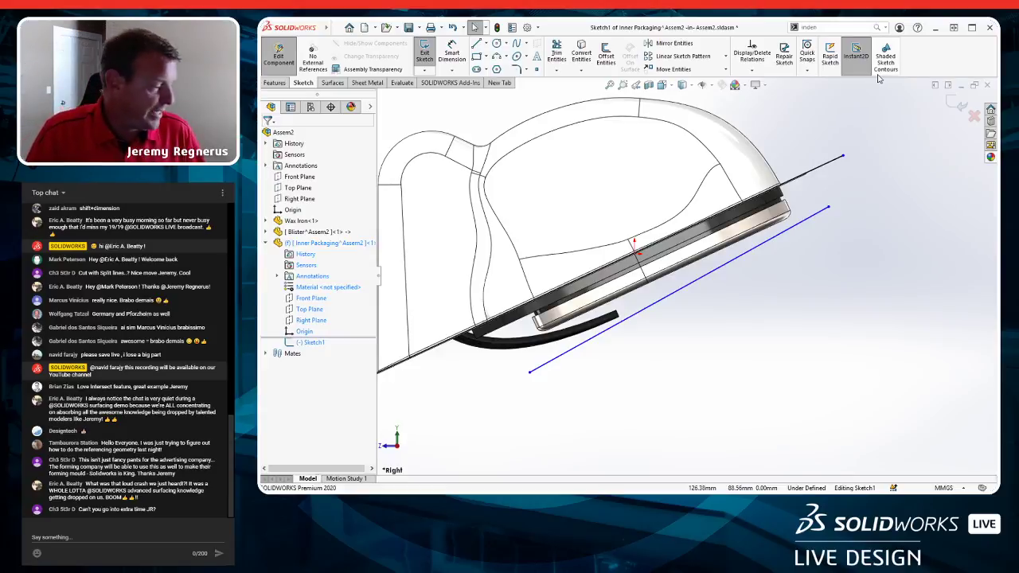
# Make the second slanted sketch line collinear with the lower edge of the iron's sole plate.
pyautogui.keyDown('ctrl'); pyautogui.click(721, 252); pyautogui.keyUp('ctrl')
pyautogui.keyDown('ctrl'); pyautogui.click(724, 266); pyautogui.keyUp('ctrl')
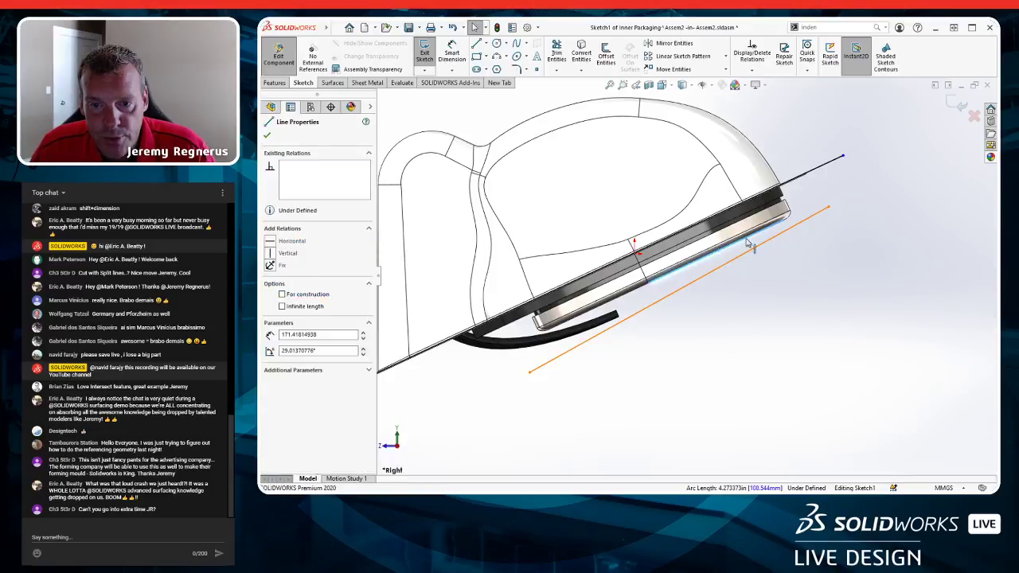
pyautogui.click(752, 220)
pyautogui.scroll(2, 584, 348)
pyautogui.scroll(-3, 583, 339)
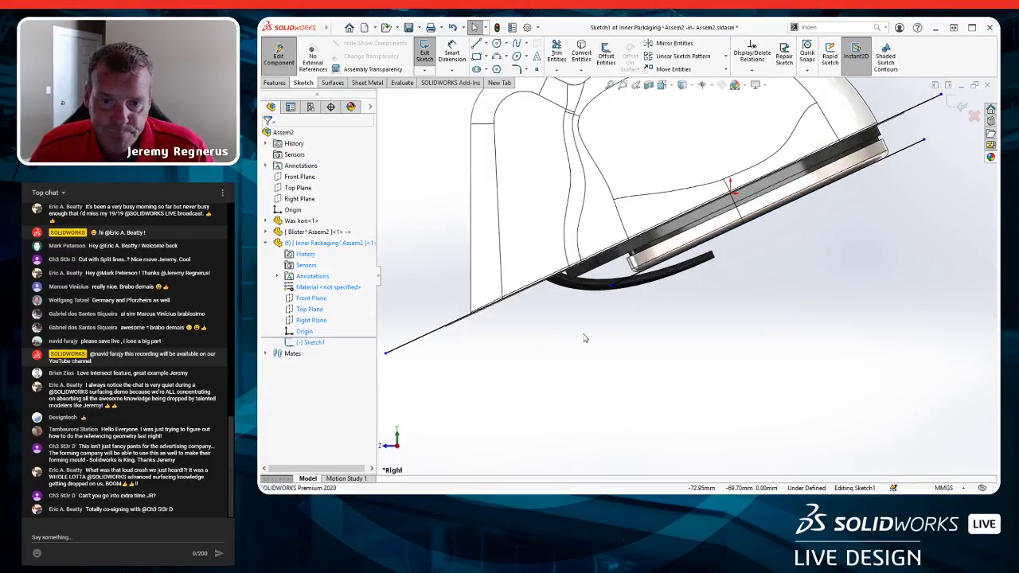
pyautogui.scroll(2, 842, 189)
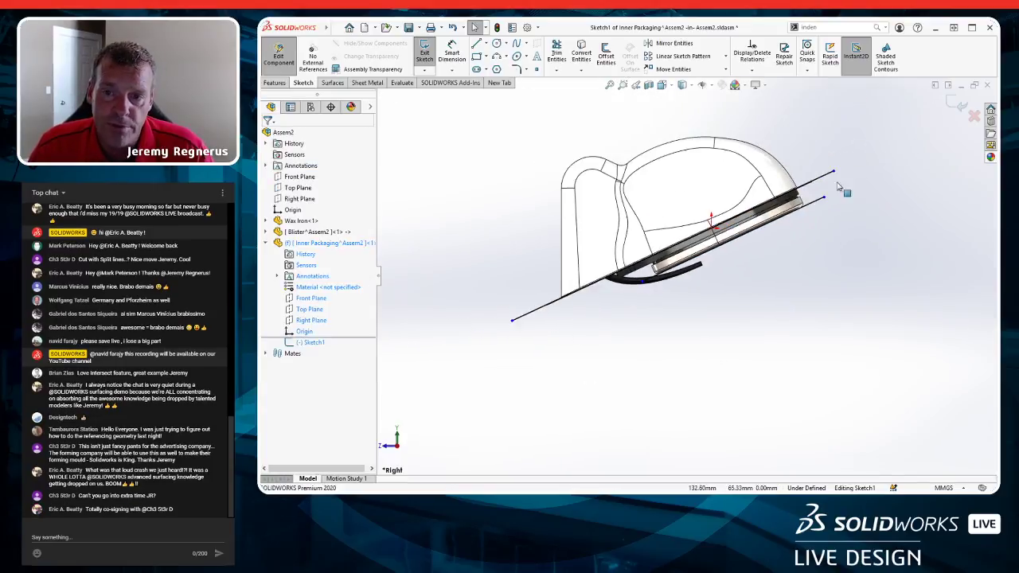
pyautogui.scroll(-2, 491, 360)
pyautogui.scroll(2, 729, 305)
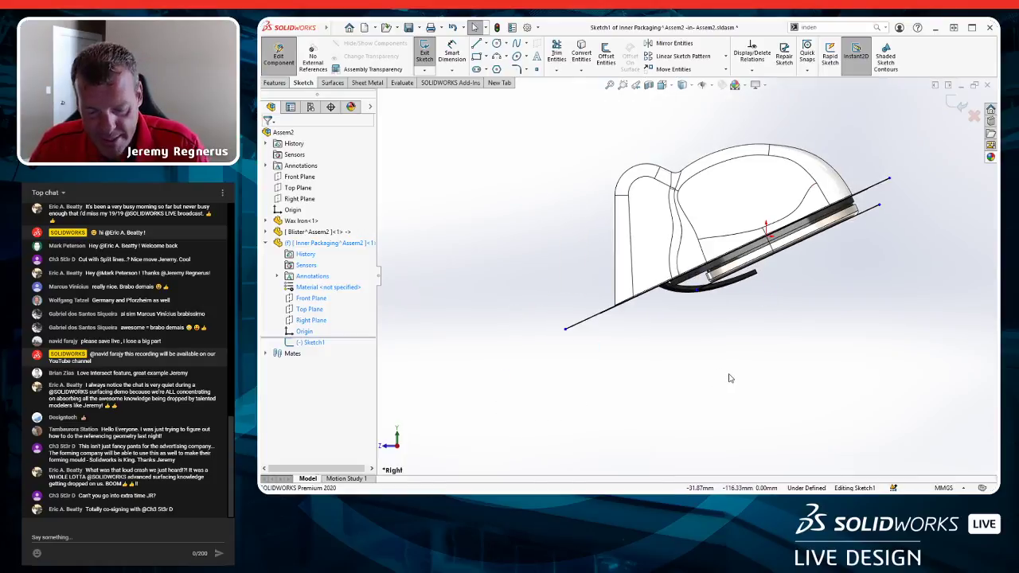
# Close off the upper slanted line with a vertical line about 50 mm long, a horizontal base line and a vertical line back up.
pyautogui.press('l')
pyautogui.click(564, 330)
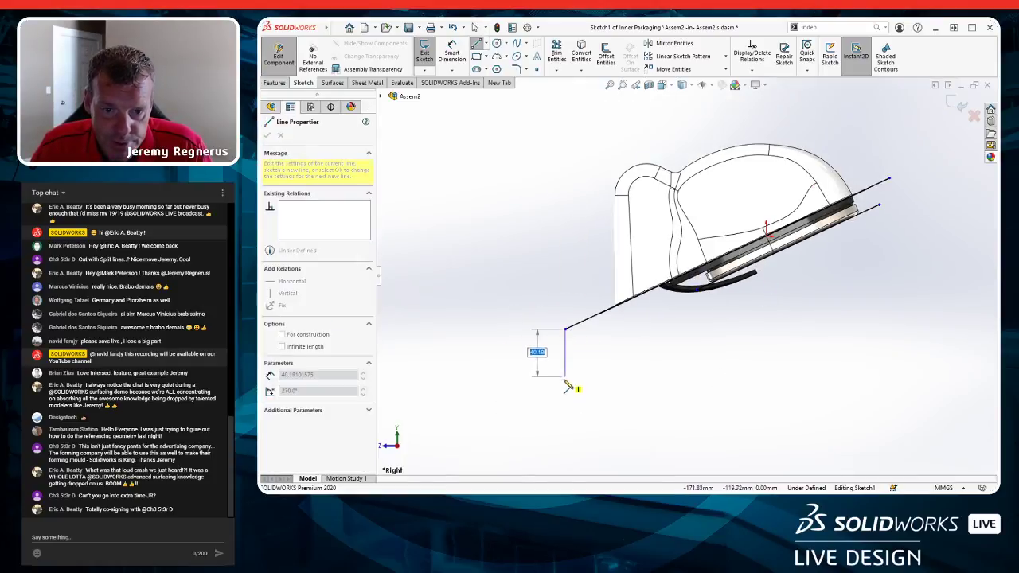
pyautogui.click(564, 387)
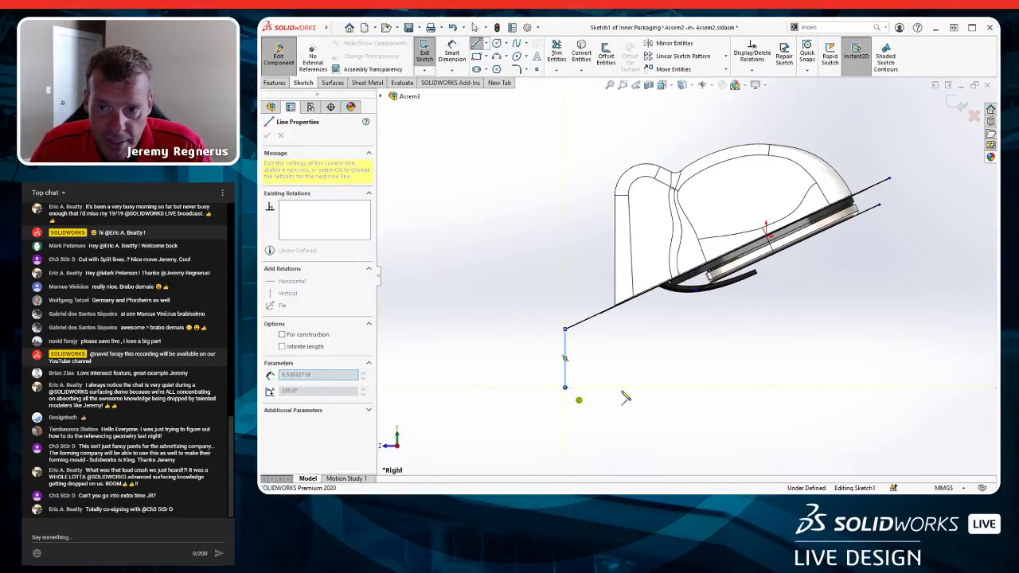
pyautogui.click(889, 386)
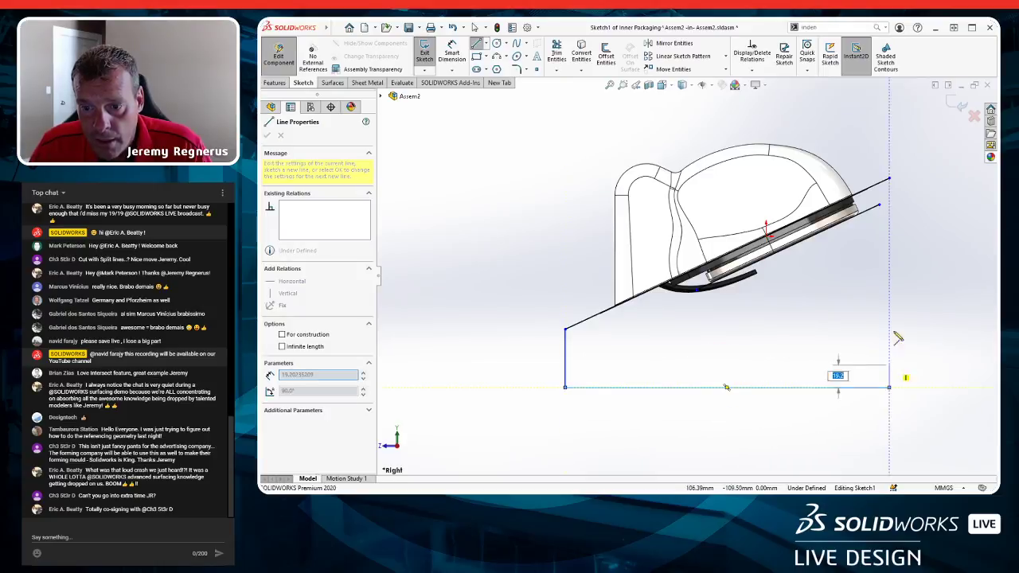
pyautogui.click(889, 180)
pyautogui.press('Escape')
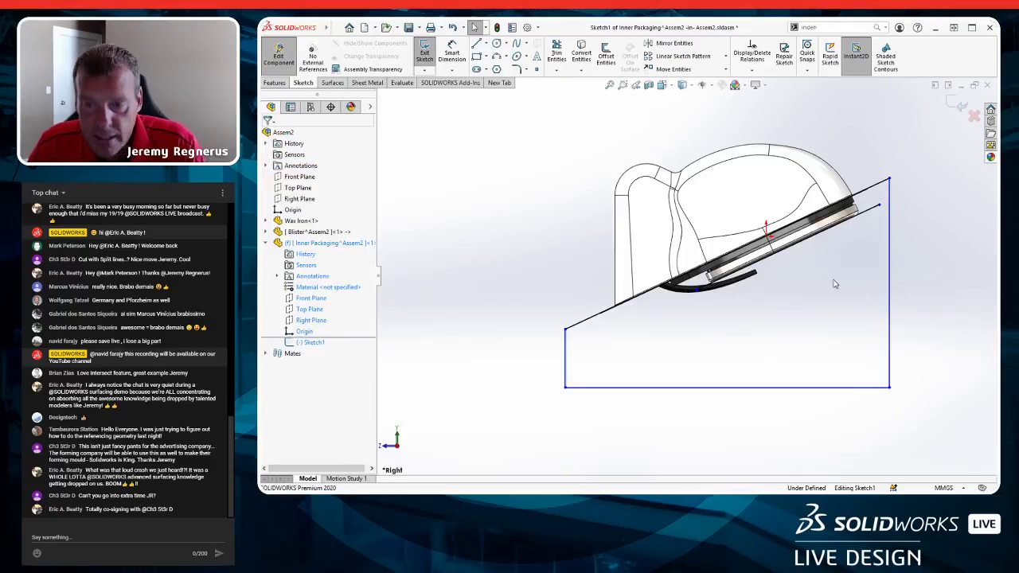
# Sketch two vertical lines between the ends of the lower slanted line and the base line, the longer one about 156 mm.
pyautogui.press('l')
pyautogui.click(878, 205)
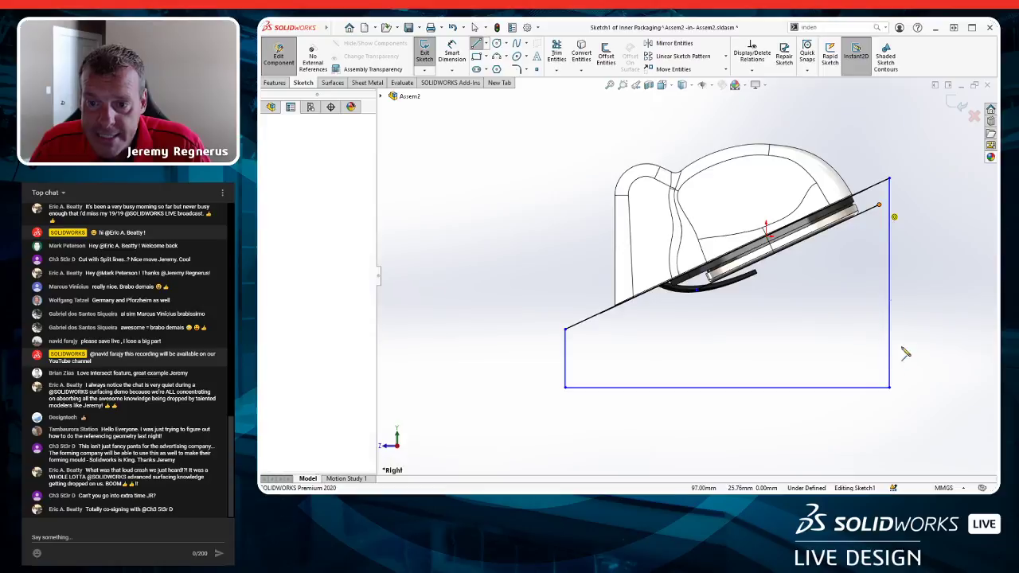
pyautogui.click(879, 387)
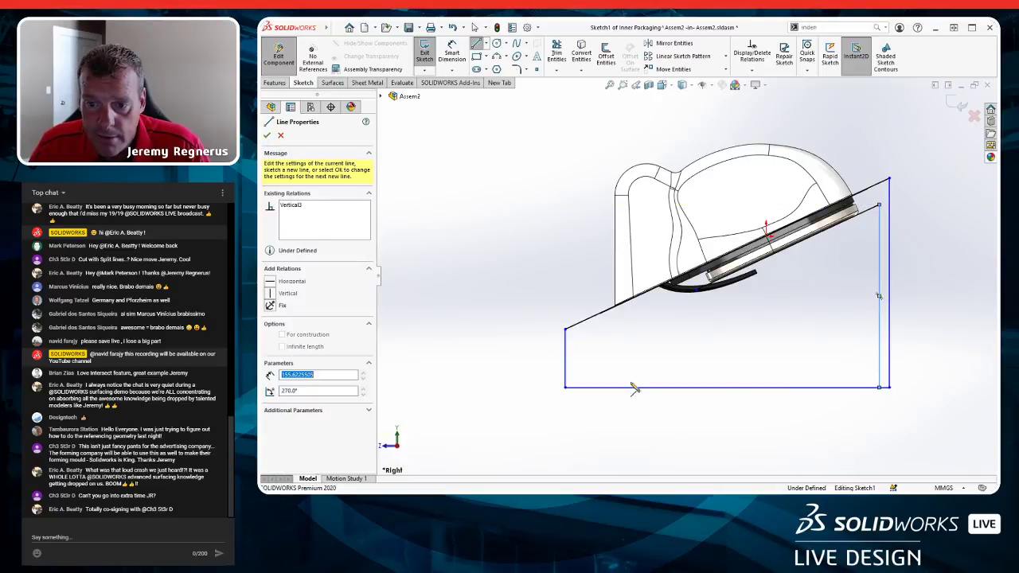
pyautogui.click(696, 290)
pyautogui.press('Escape')
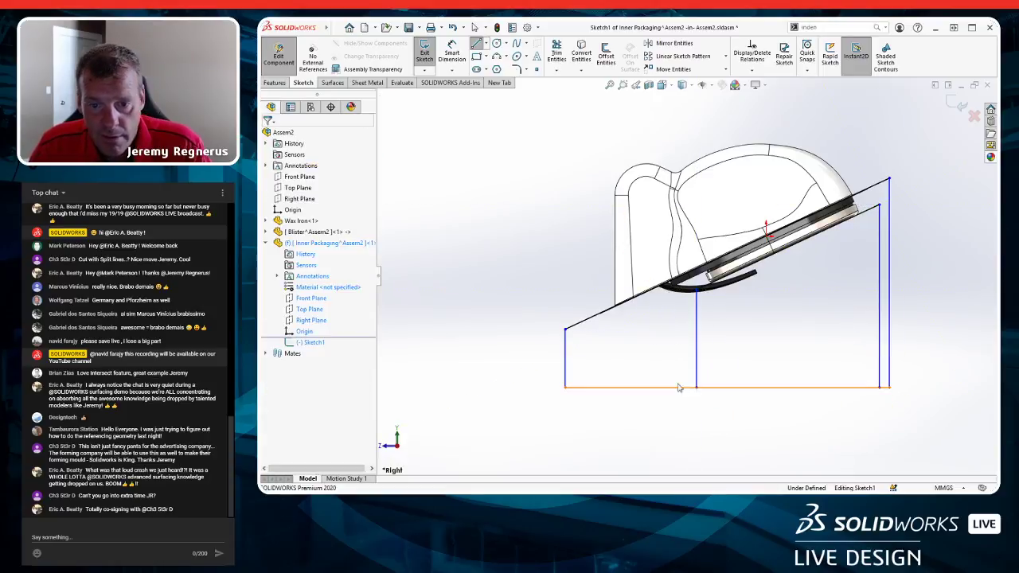
pyautogui.scroll(-4, 636, 325)
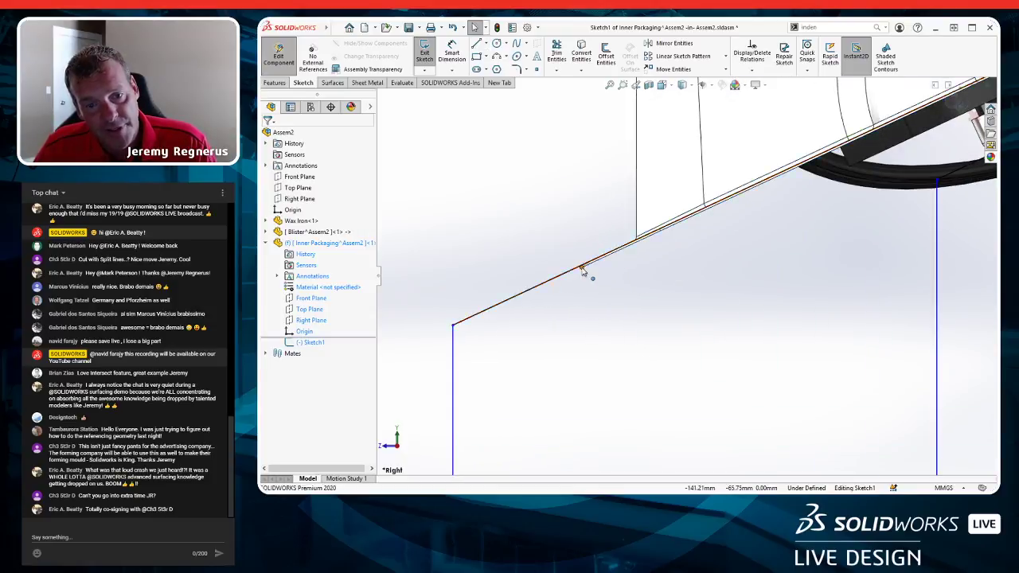
pyautogui.scroll(-3, 584, 274)
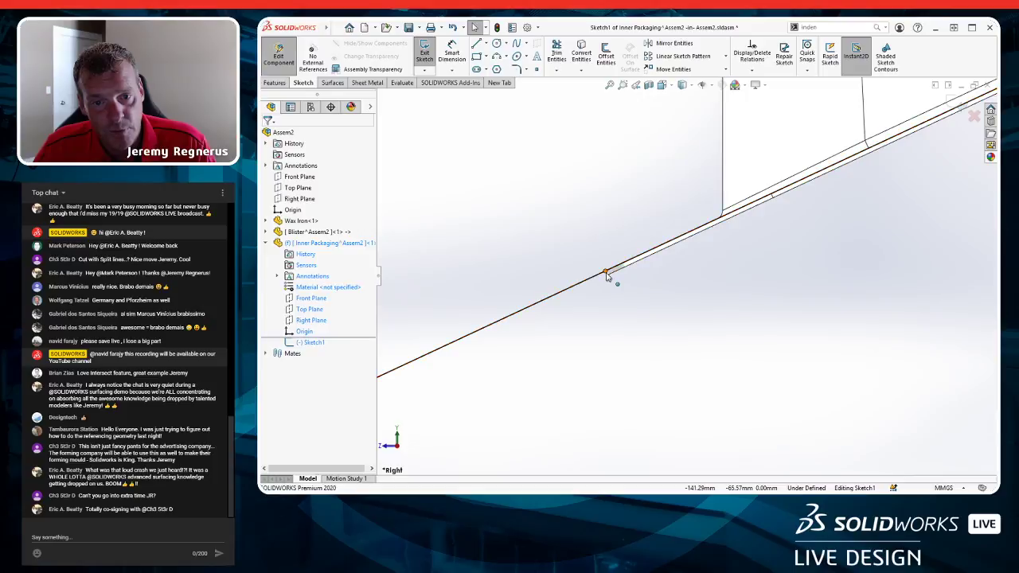
pyautogui.click(606, 275)
pyautogui.scroll(2, 591, 322)
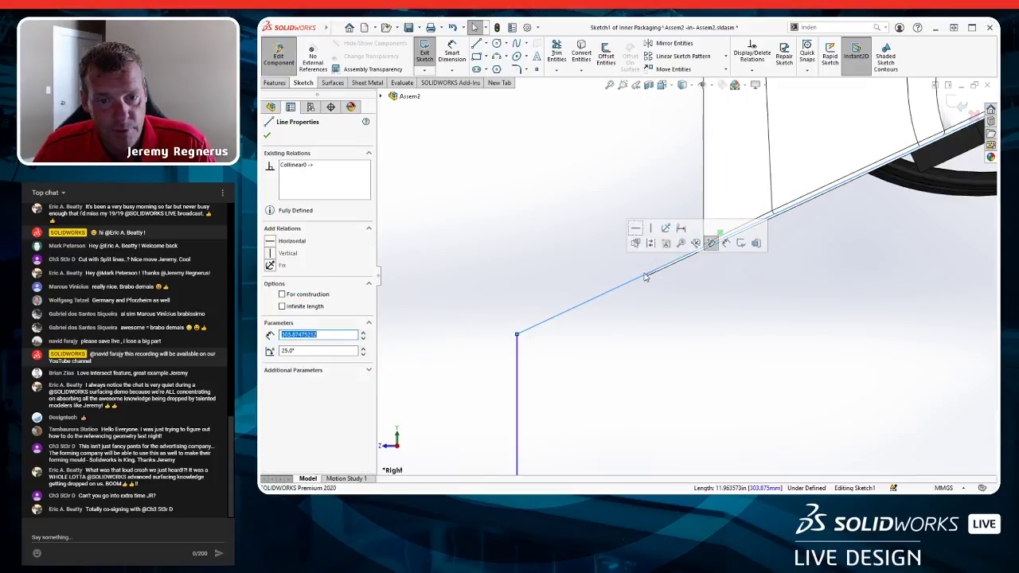
pyautogui.keyDown('ctrl'); pyautogui.click(518, 361); pyautogui.keyUp('ctrl')
pyautogui.click(570, 365)
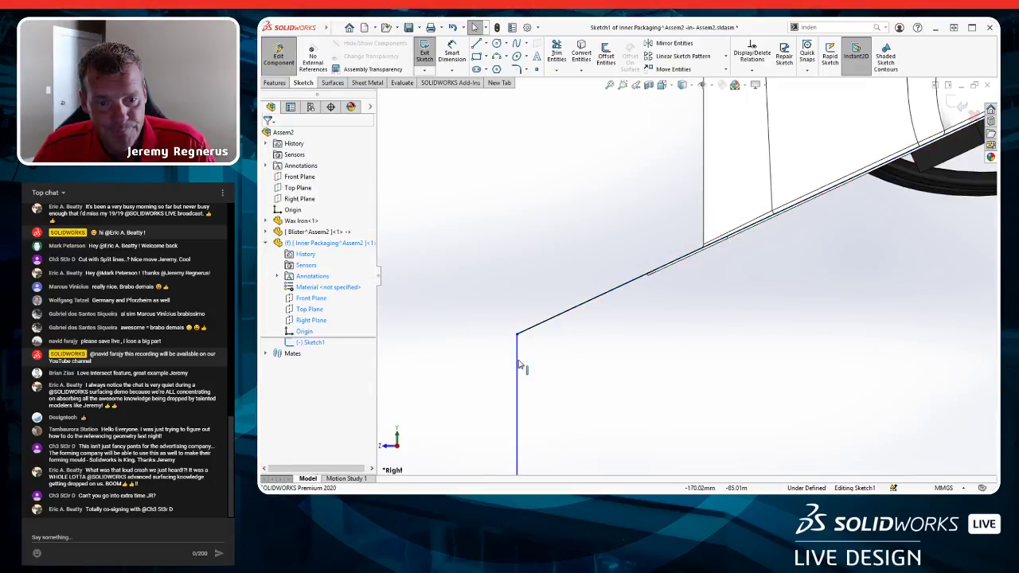
# Make the short outer vertical line coincident with the corner at the lower end of the blister flange.
pyautogui.click(519, 362)
pyautogui.scroll(-4, 564, 342)
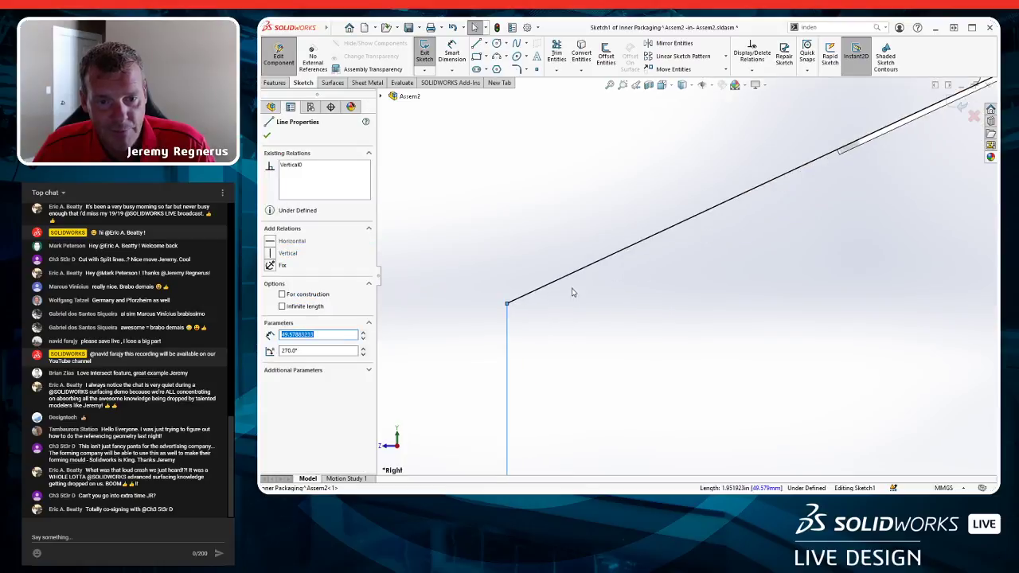
pyautogui.click(634, 215)
pyautogui.moveTo(510, 309)
pyautogui.mouseDown()
pyautogui.moveTo(848, 157)
pyautogui.moveTo(839, 156)
pyautogui.mouseUp()
pyautogui.click(755, 222)
pyautogui.scroll(5, 700, 303)
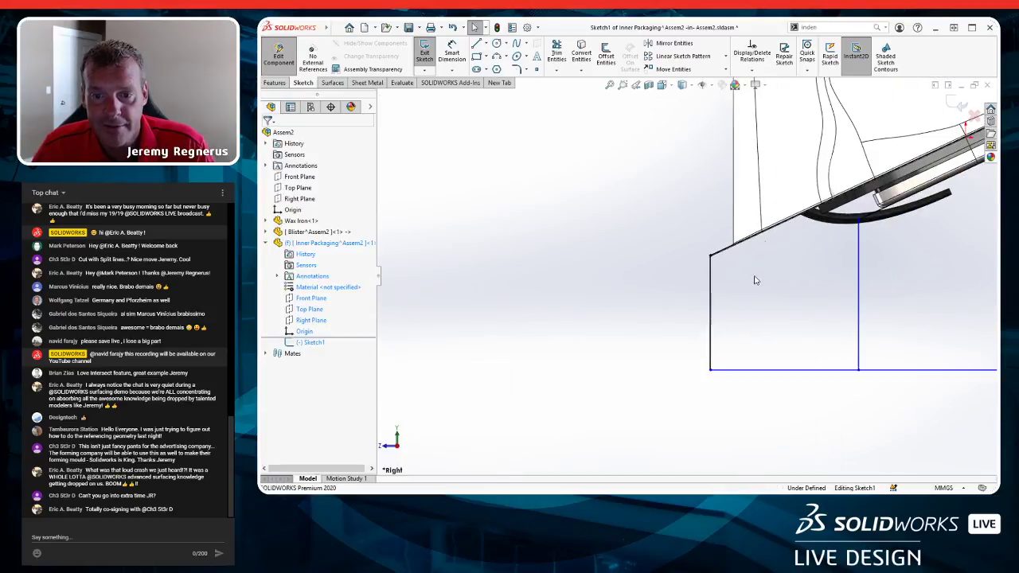
# Dimension the short outer vertical line at the profile's low end to 15 mm.
pyautogui.press('s')
pyautogui.click(684, 335)
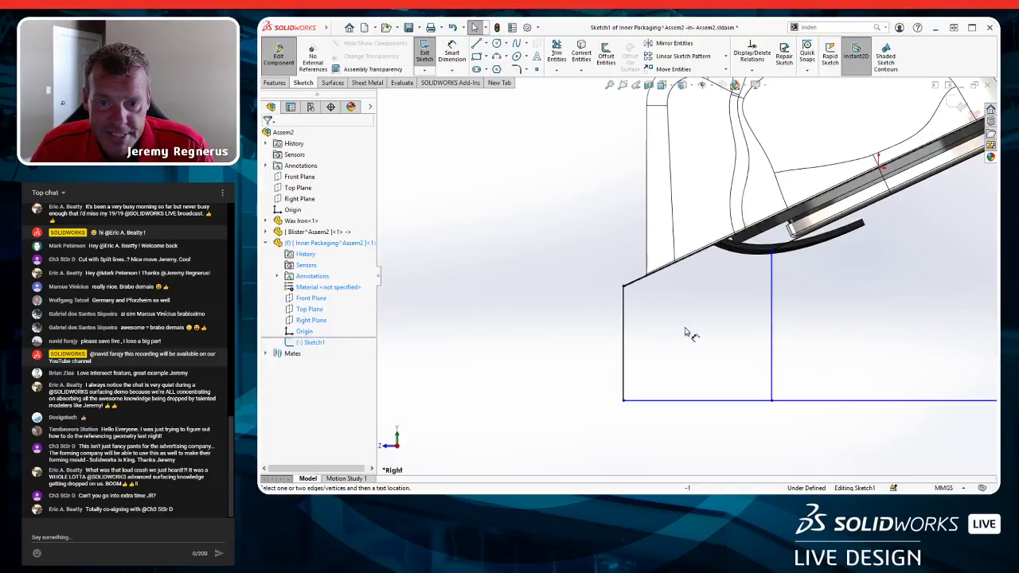
pyautogui.click(625, 331)
pyautogui.click(550, 363)
pyautogui.write('15')
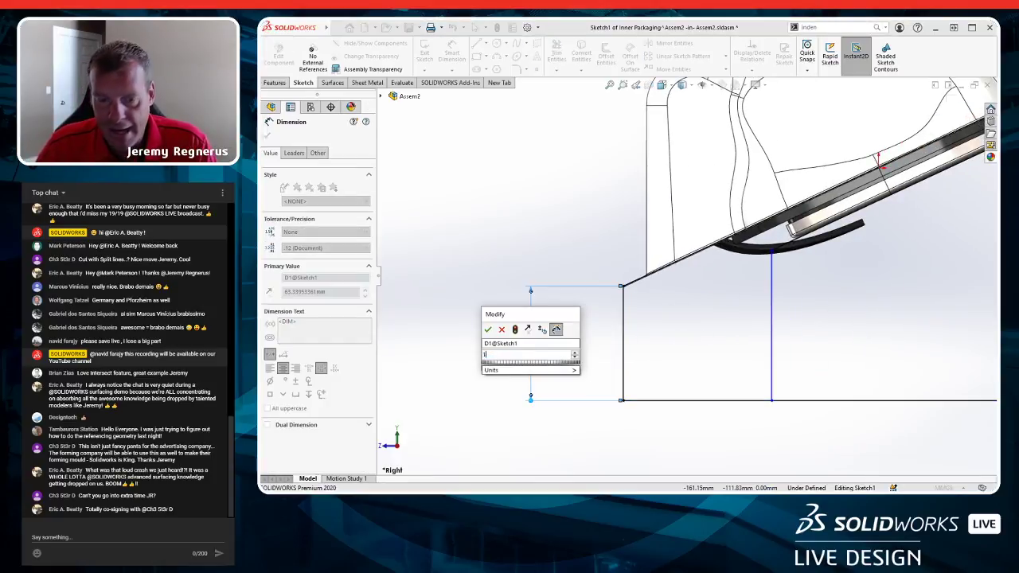
pyautogui.press('Return')
# Make the tall outer vertical line coincident with the corner at the upper end of the blister flange.
pyautogui.scroll(3, 532, 335)
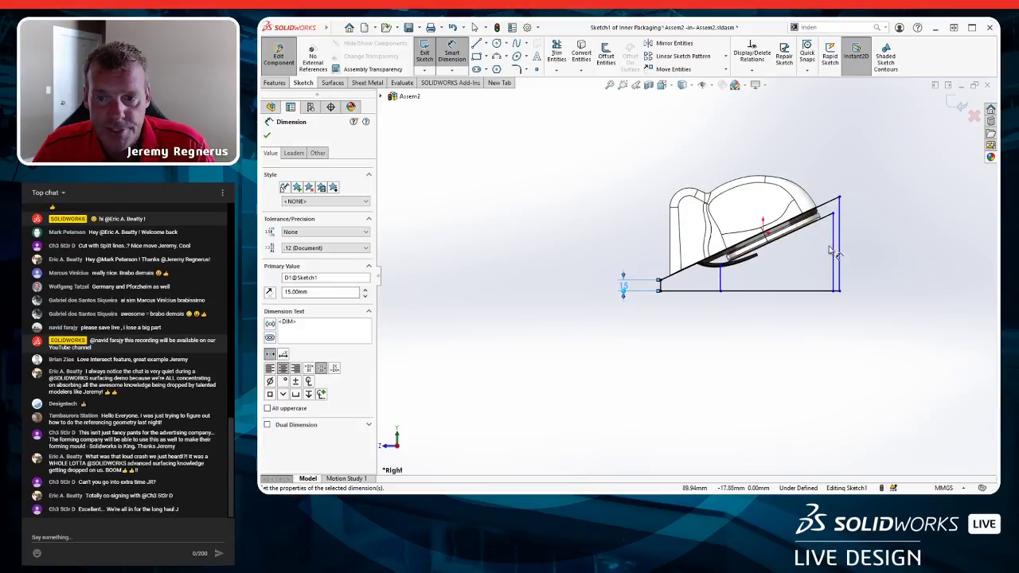
pyautogui.scroll(-3, 762, 286)
pyautogui.scroll(-6, 788, 228)
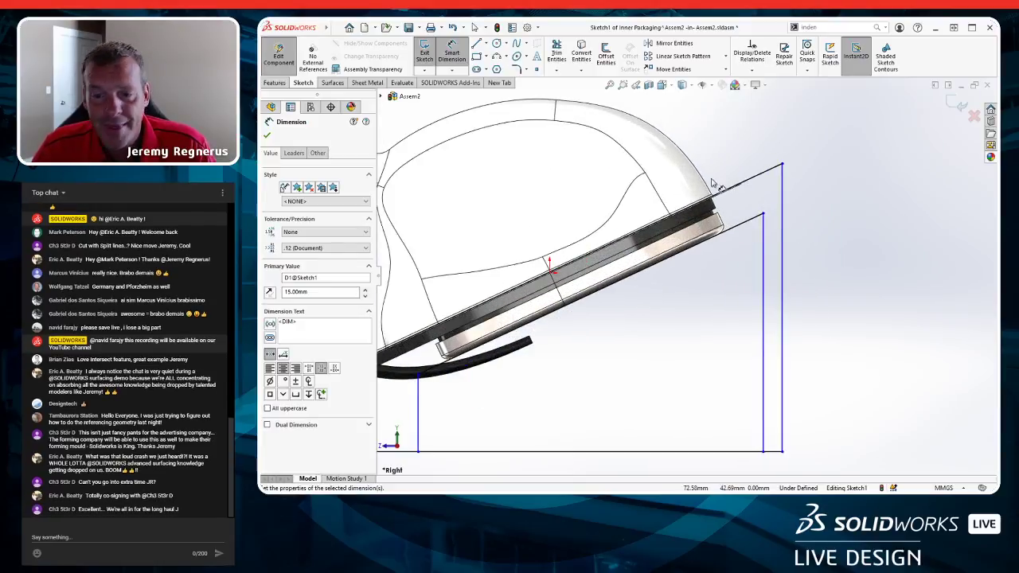
pyautogui.press('Escape')
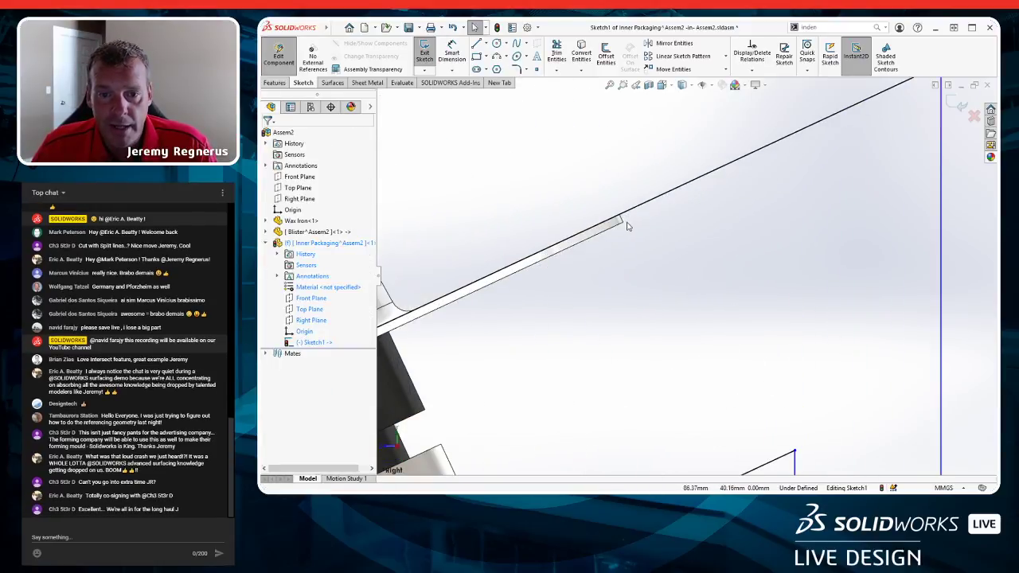
pyautogui.keyDown('ctrl'); pyautogui.click(940, 216); pyautogui.keyUp('ctrl')
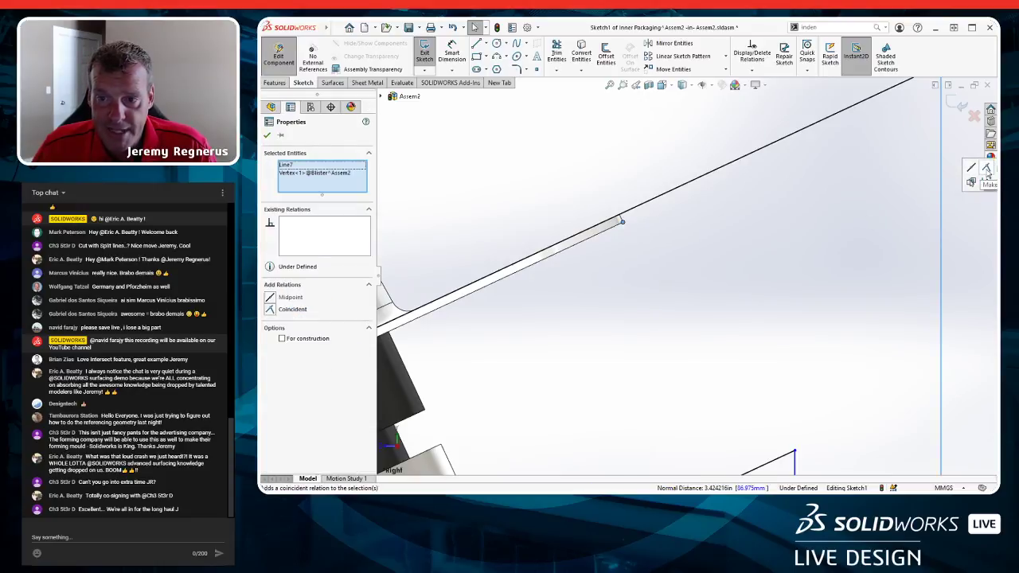
pyautogui.click(986, 170)
pyautogui.scroll(-2, 628, 213)
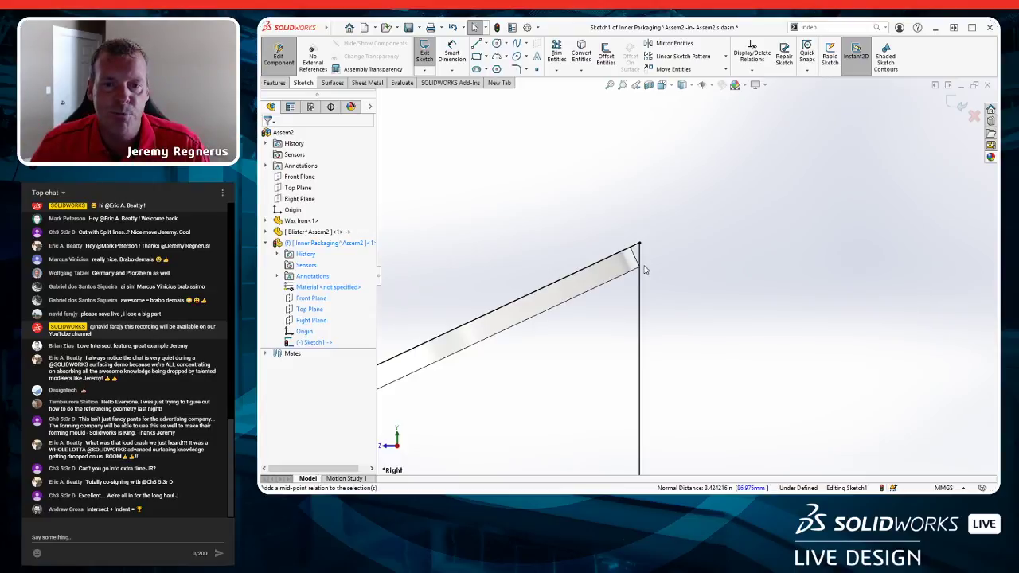
# Reposition the two inner vertical lines, the tall one inward under the sole plate and the short one closer to the profile's low end.
pyautogui.scroll(5, 700, 300)
pyautogui.scroll(-1, 812, 305)
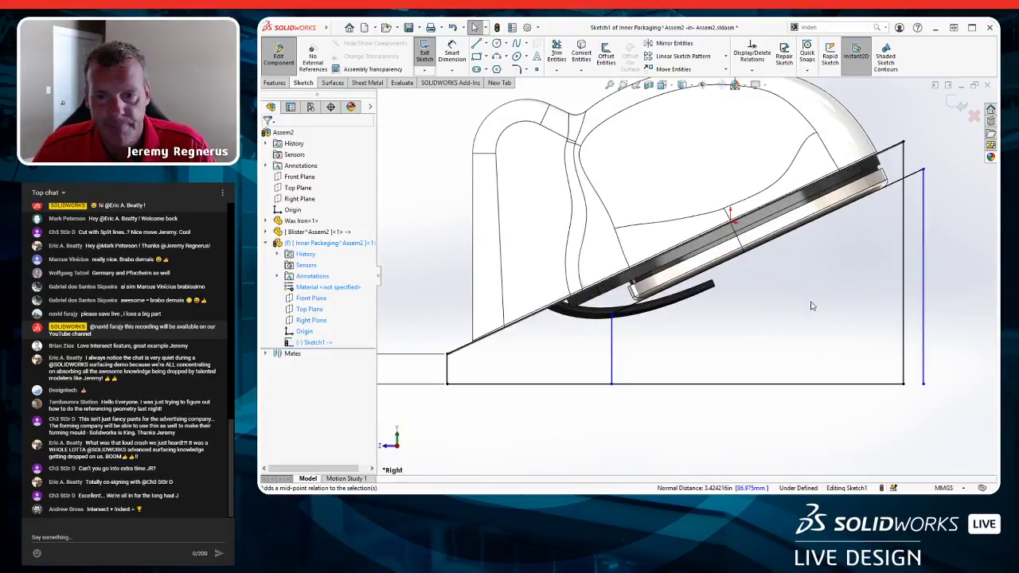
pyautogui.moveTo(930, 273); pyautogui.dragTo(854, 275)
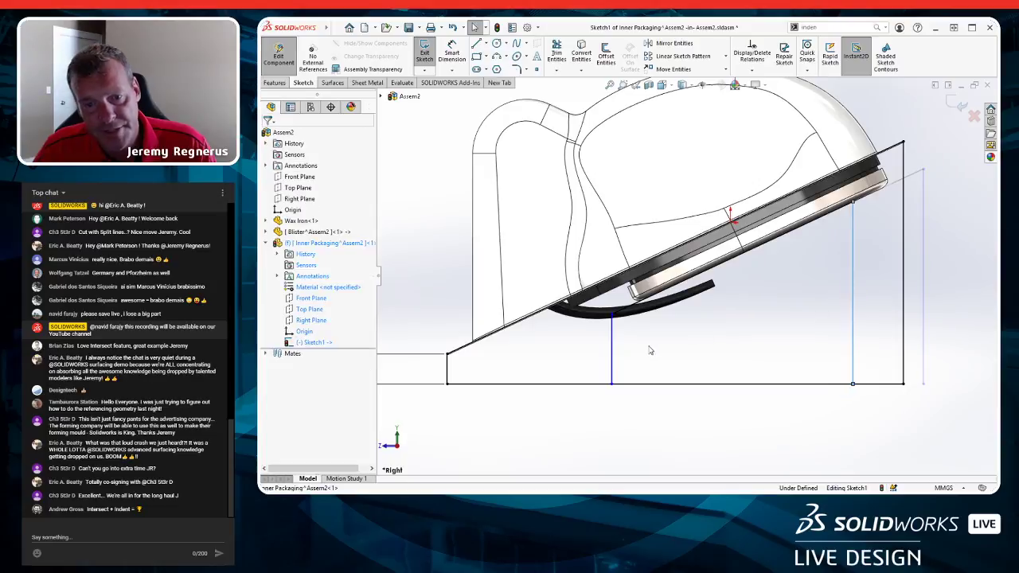
pyautogui.moveTo(612, 353); pyautogui.dragTo(564, 357)
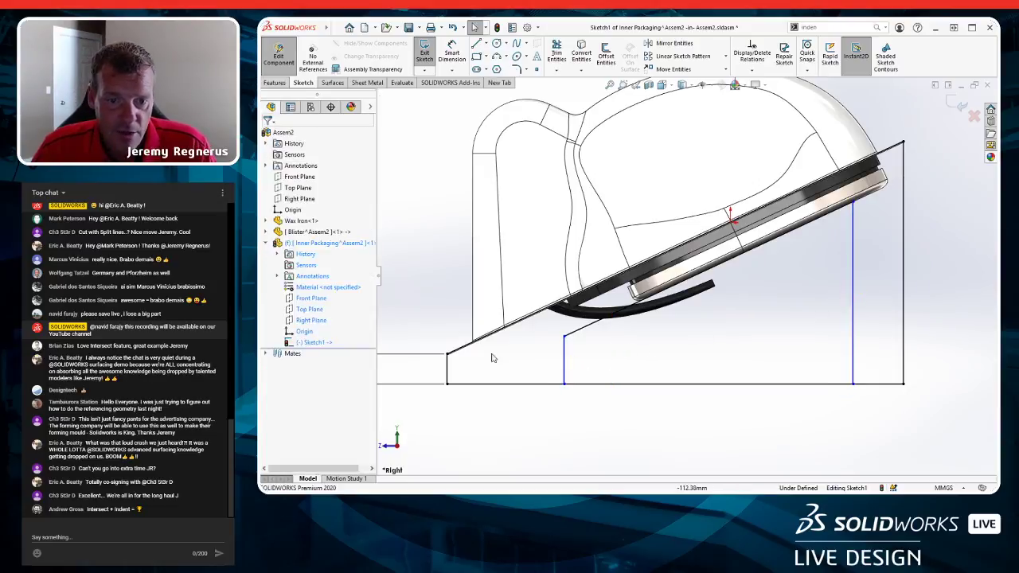
# Dimension the distance between the short outer and inner vertical lines to 65 mm.
pyautogui.press('s')
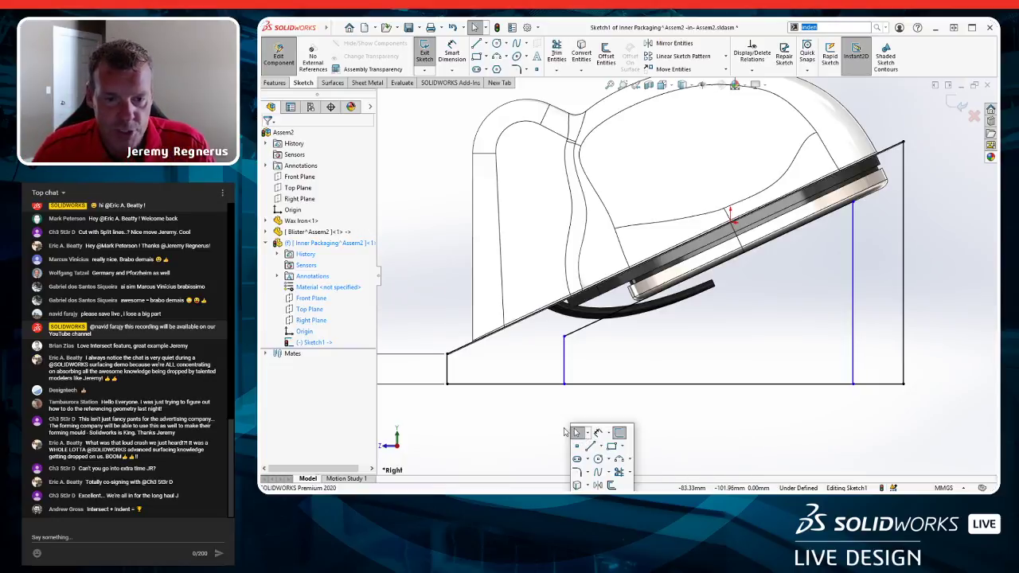
pyautogui.click(431, 367)
pyautogui.press('s')
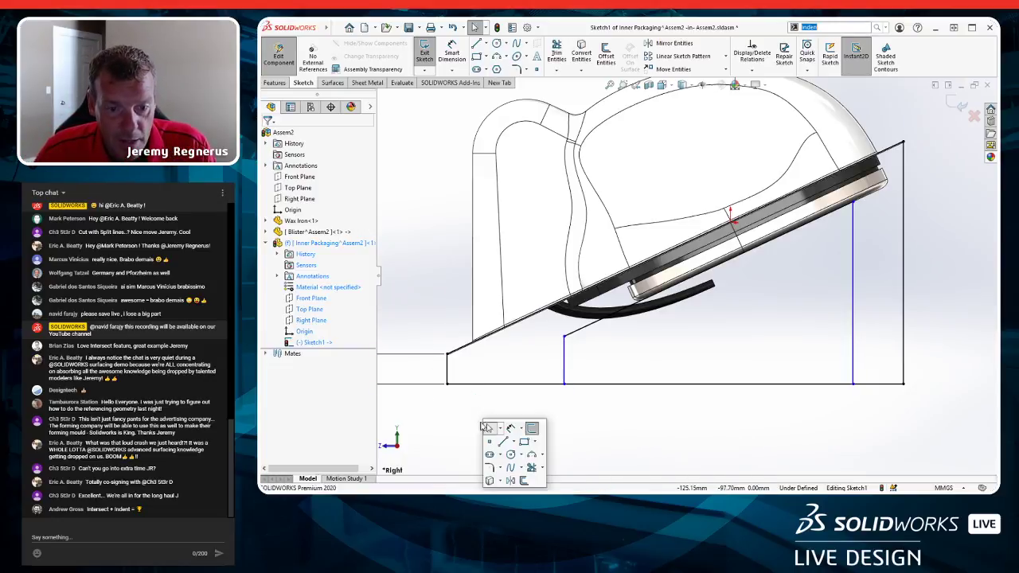
pyautogui.click(514, 432)
pyautogui.click(563, 366)
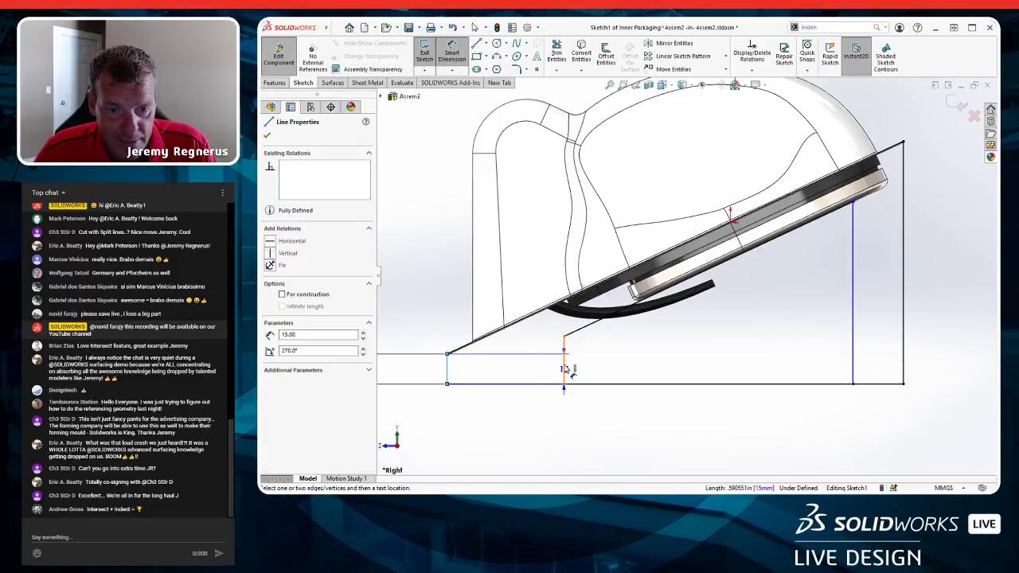
pyautogui.click(529, 422)
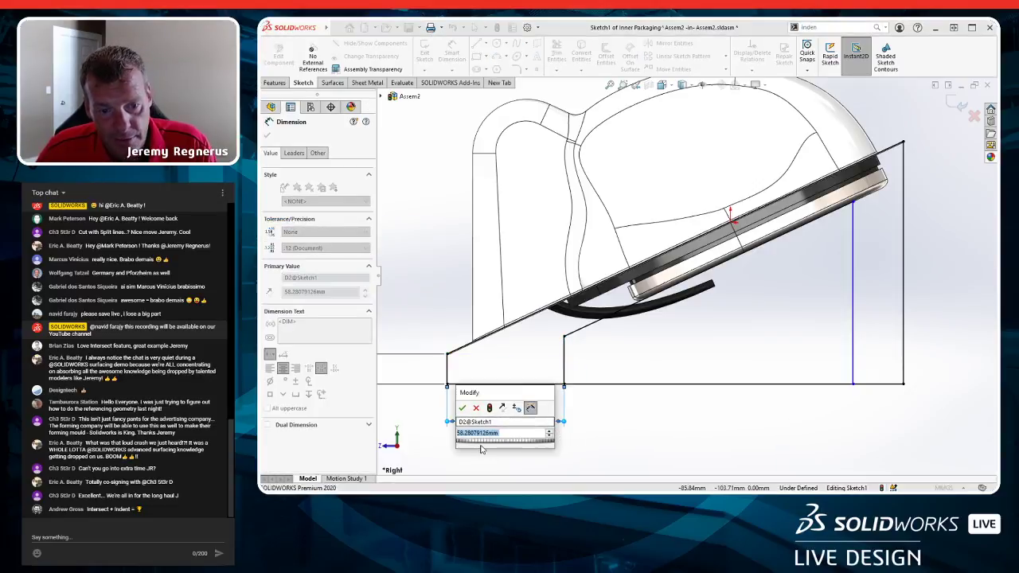
pyautogui.moveTo(483, 442)
pyautogui.mouseDown()
pyautogui.moveTo(579, 450)
pyautogui.moveTo(563, 451)
pyautogui.moveTo(744, 438)
pyautogui.moveTo(388, 451)
pyautogui.mouseUp()
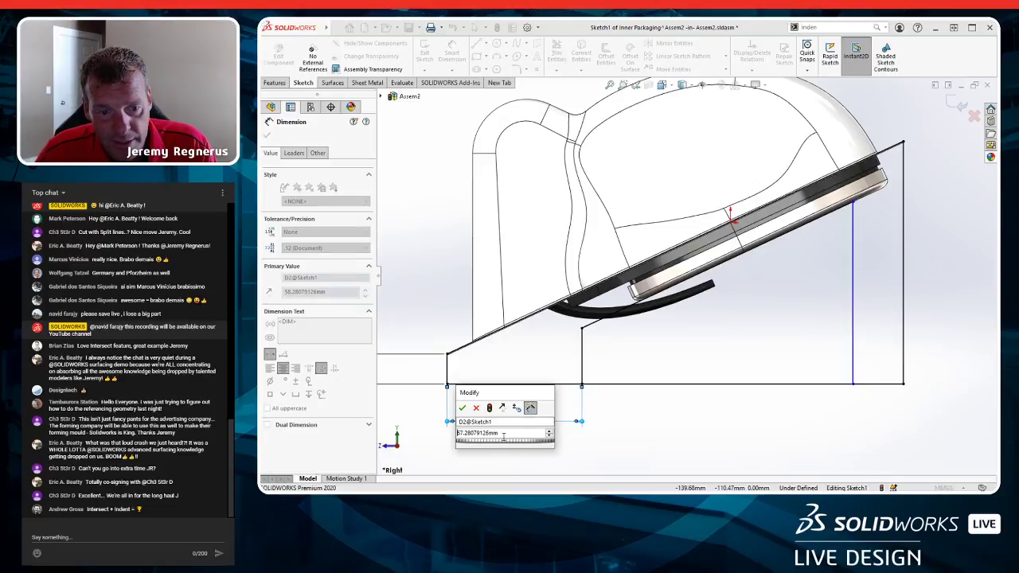
pyautogui.write('65')
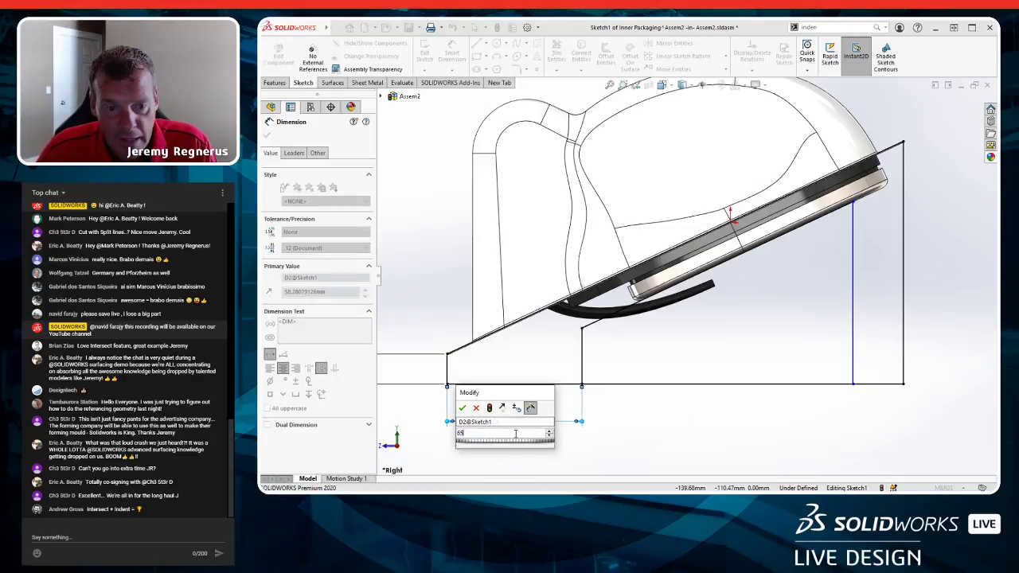
pyautogui.press('Return')
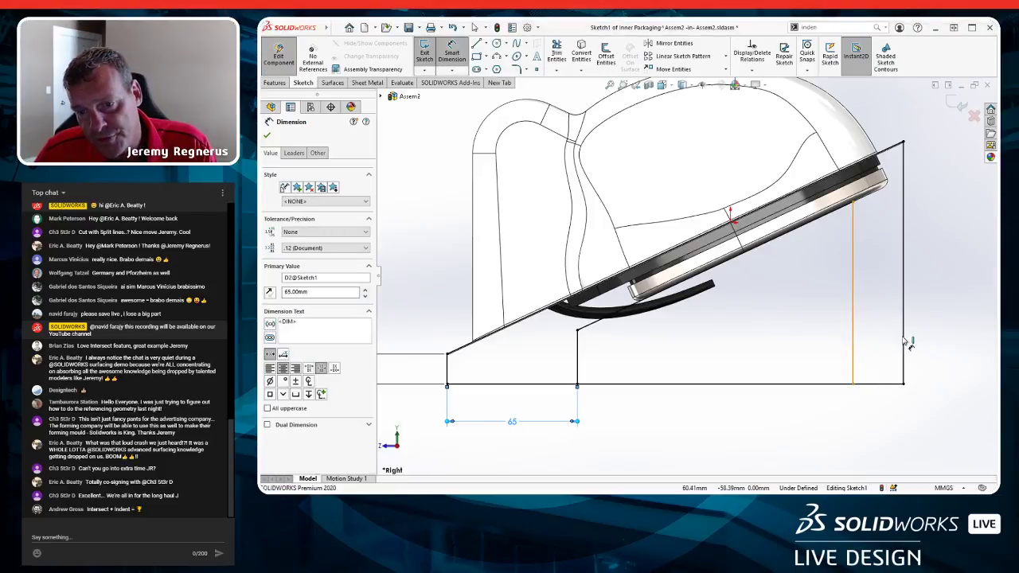
# Dimension the distance between the tall inner and tall outer vertical lines at the profile's high end to 30 mm.
pyautogui.click(852, 344)
pyautogui.click(904, 291)
pyautogui.click(880, 417)
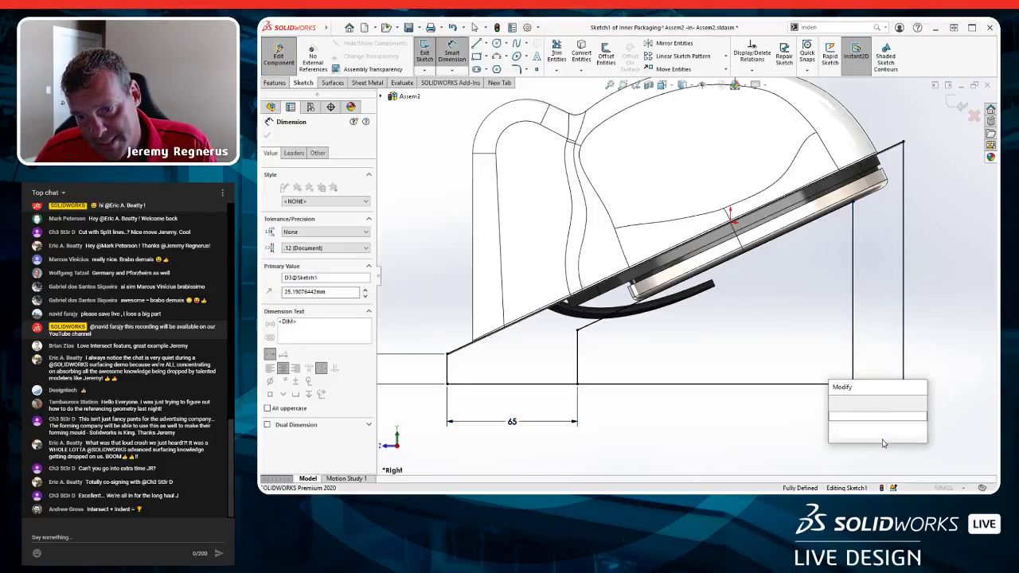
pyautogui.moveTo(886, 436)
pyautogui.mouseDown()
pyautogui.moveTo(867, 437)
pyautogui.moveTo(896, 440)
pyautogui.moveTo(856, 440)
pyautogui.moveTo(907, 442)
pyautogui.mouseUp()
pyautogui.click(757, 425)
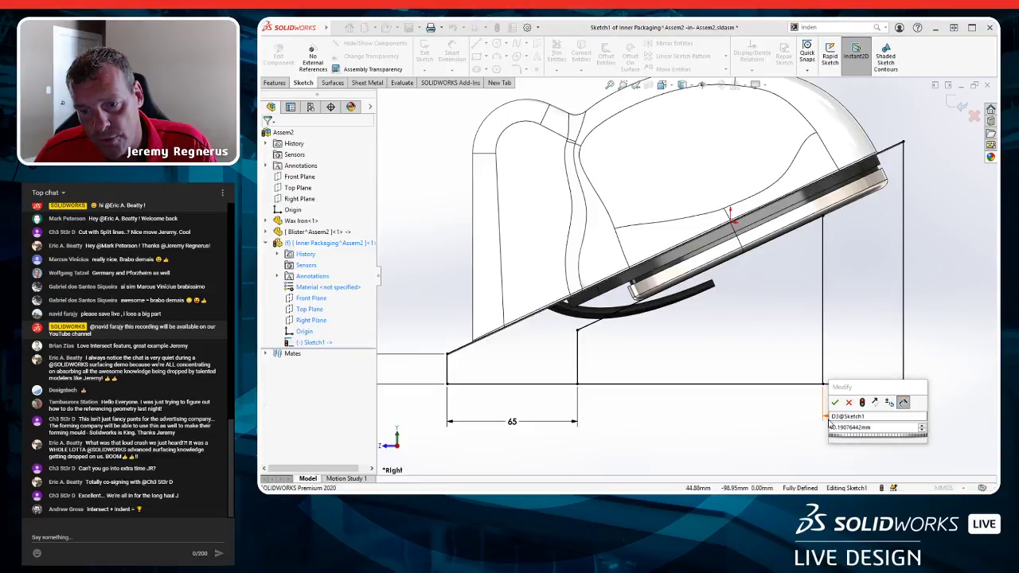
pyautogui.click(834, 403)
pyautogui.click(696, 357)
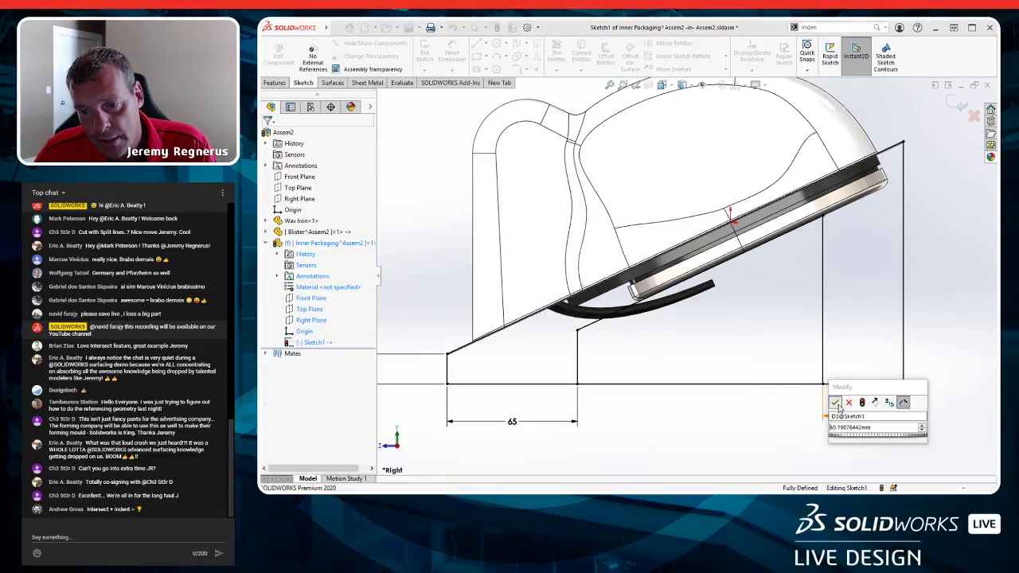
pyautogui.click(834, 403)
pyautogui.press('Escape')
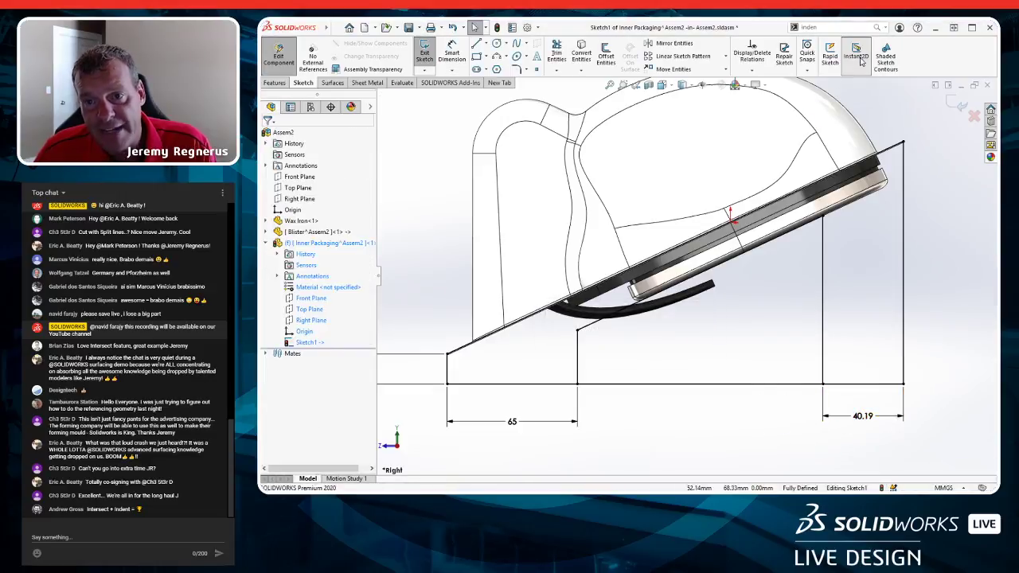
pyautogui.click(888, 420)
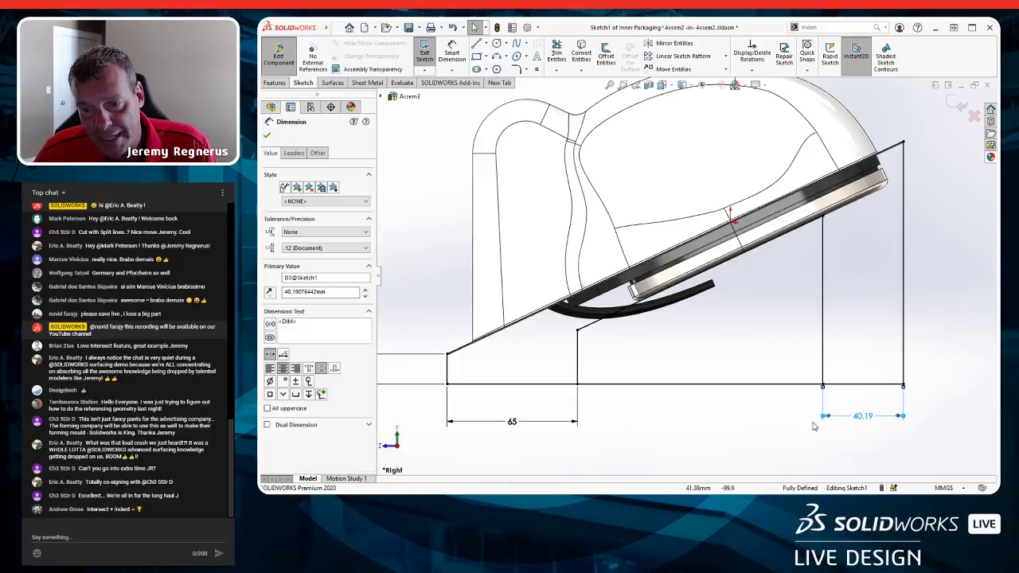
pyautogui.moveTo(824, 420)
pyautogui.mouseDown()
pyautogui.moveTo(760, 417)
pyautogui.moveTo(839, 417)
pyautogui.moveTo(832, 412)
pyautogui.moveTo(813, 429)
pyautogui.moveTo(841, 437)
pyautogui.mouseUp()
pyautogui.click(733, 439)
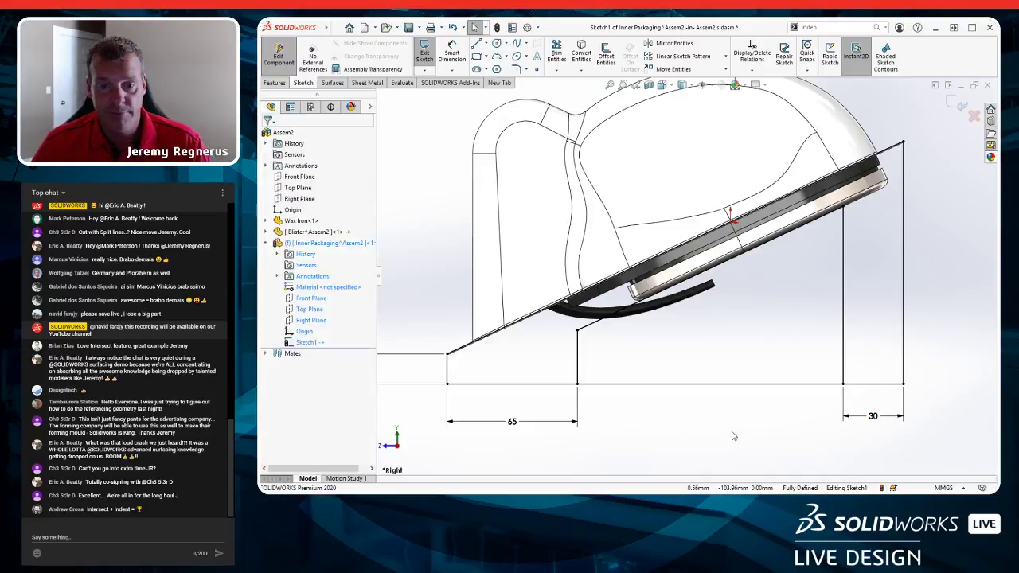
# Start a Boss-Extrude of the side-profile sketch, using the enclosed region beneath the blister flange as the contour.
pyautogui.scroll(3, 732, 434)
pyautogui.moveTo(730, 298)
pyautogui.mouseDown(button='middle')
pyautogui.moveTo(753, 312)
pyautogui.moveTo(753, 333)
pyautogui.mouseUp(button='middle')
pyautogui.scroll(-1, 587, 249)
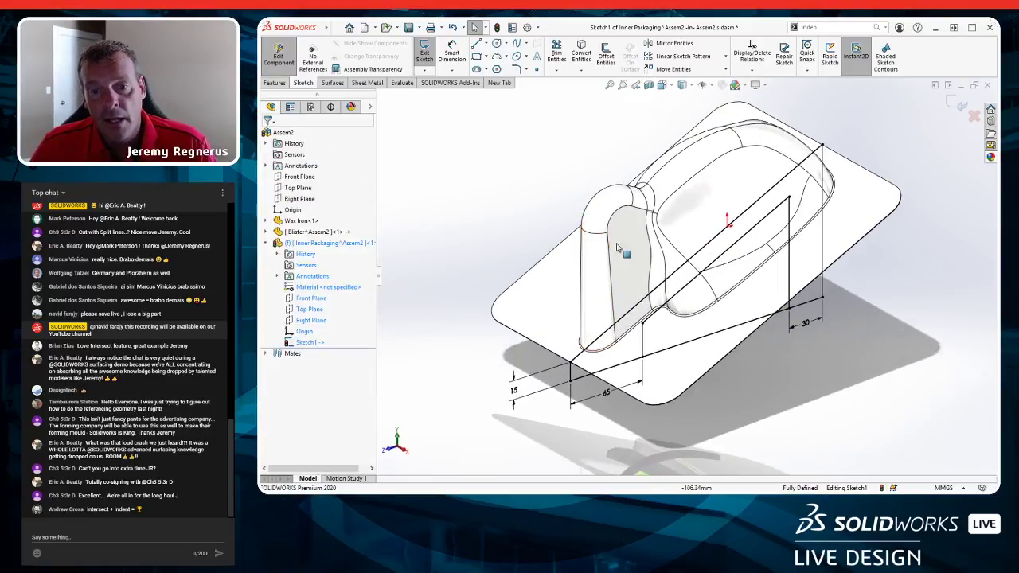
pyautogui.moveTo(655, 284); pyautogui.dragTo(659, 283, button='middle')
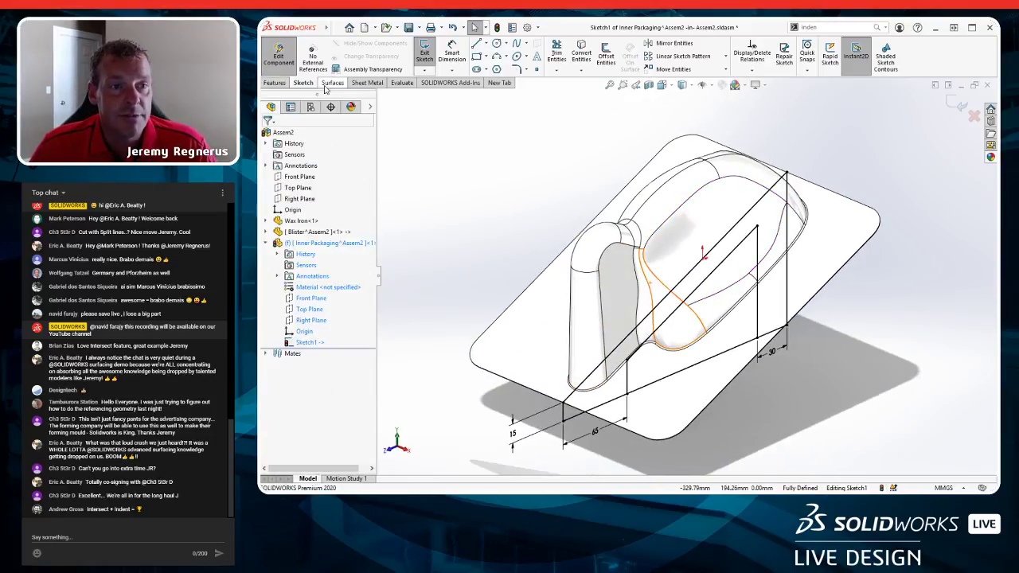
pyautogui.click(276, 84)
pyautogui.click(433, 57)
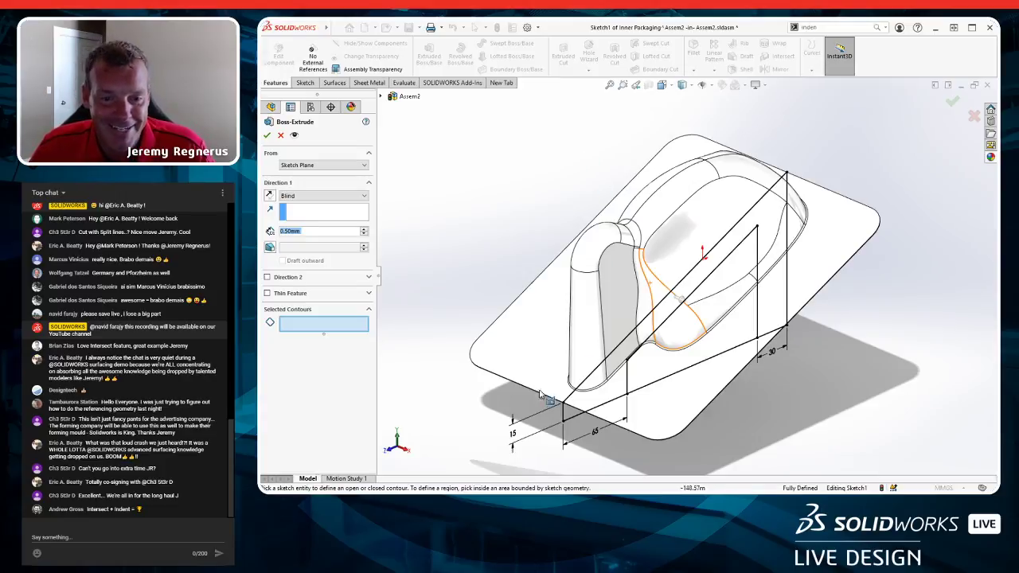
pyautogui.click(573, 412)
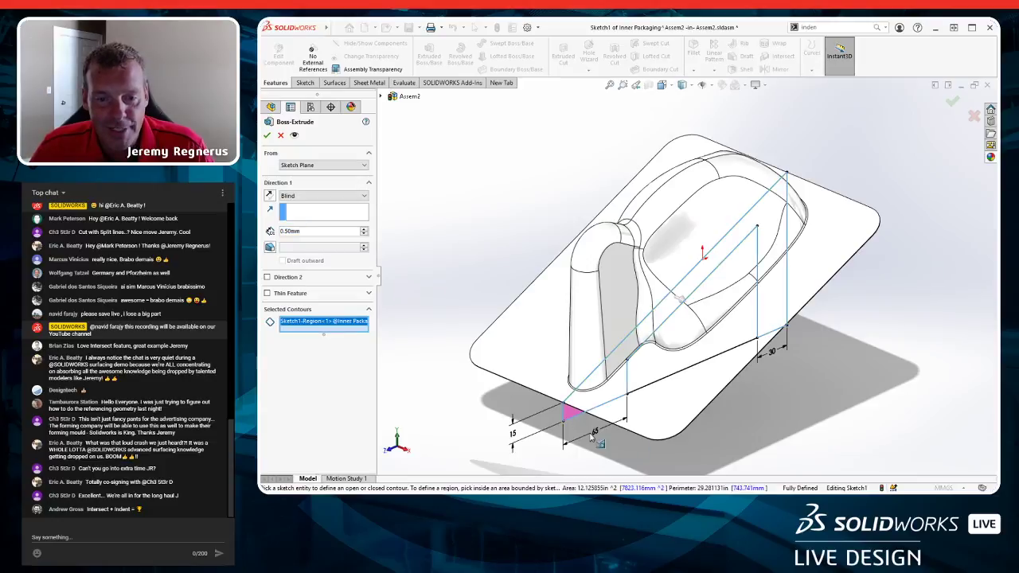
pyautogui.scroll(-3, 592, 434)
pyautogui.moveTo(649, 342); pyautogui.dragTo(671, 254, button='middle')
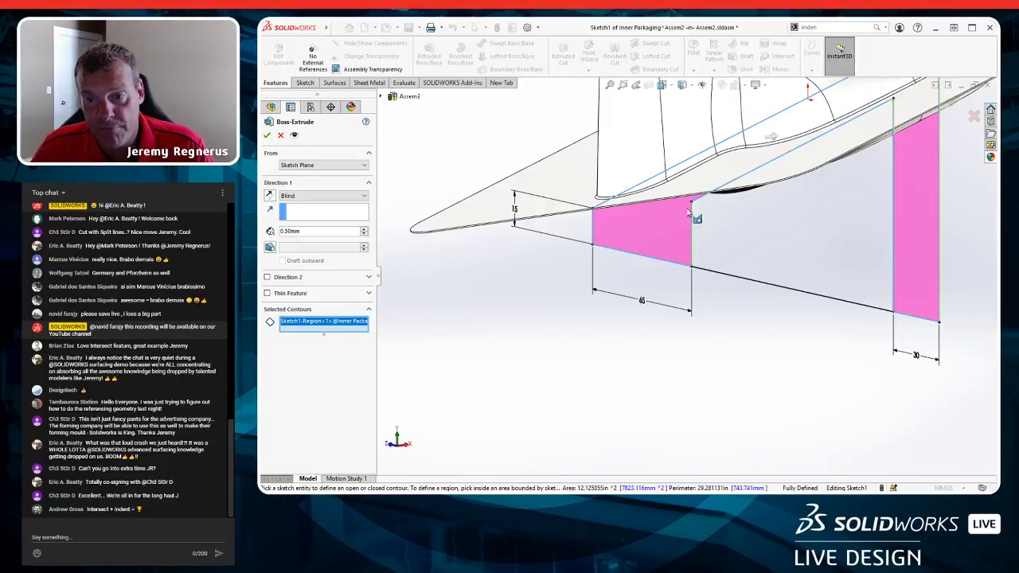
pyautogui.scroll(3, 812, 180)
pyautogui.moveTo(812, 180); pyautogui.dragTo(797, 258, button='middle')
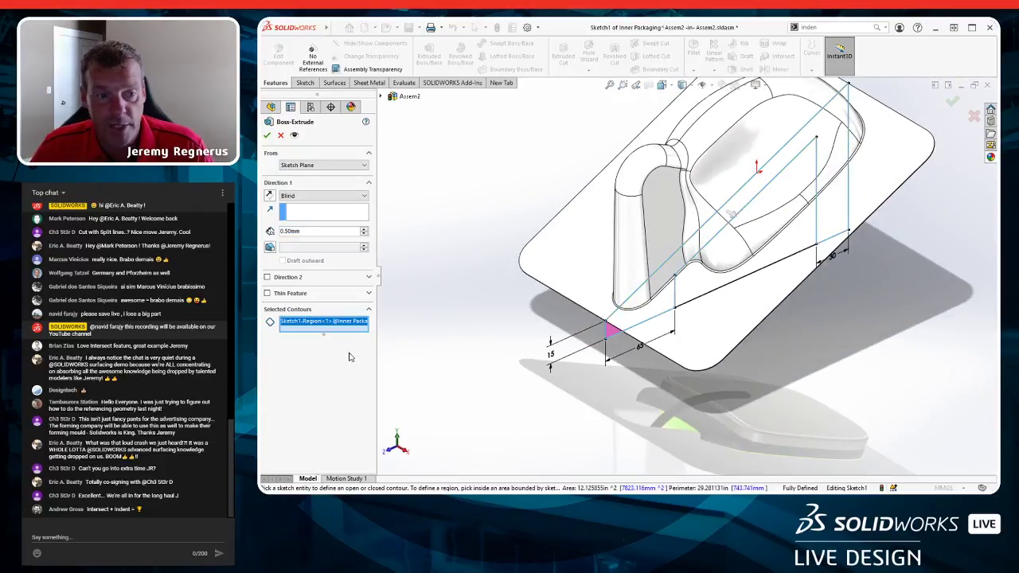
pyautogui.moveTo(643, 271); pyautogui.dragTo(654, 307, button='middle')
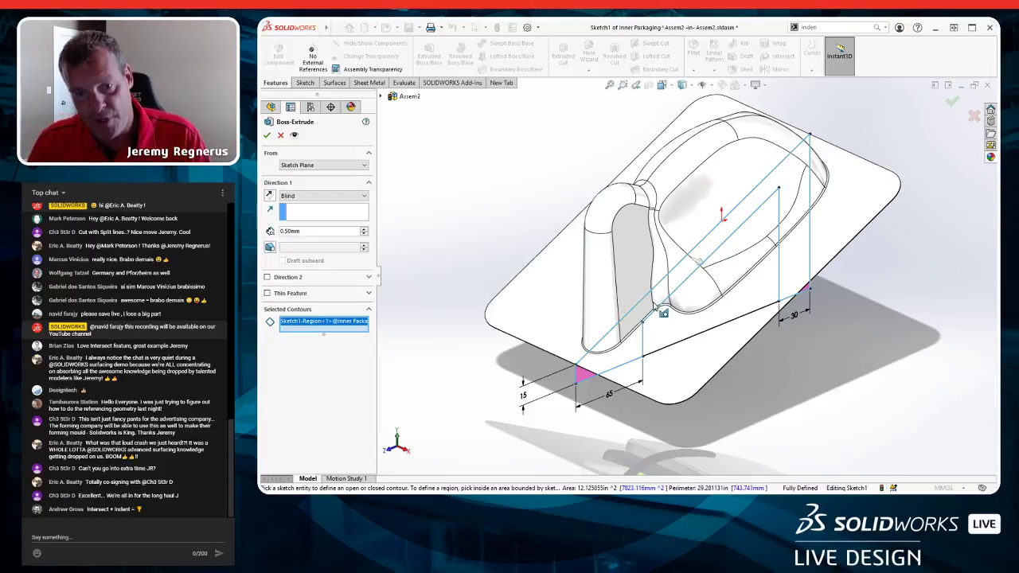
pyautogui.scroll(-2, 721, 451)
# Extend the extrusion's first direction up to the vertex on the near side of the blister flange's low end.
pyautogui.rightClick(782, 378)
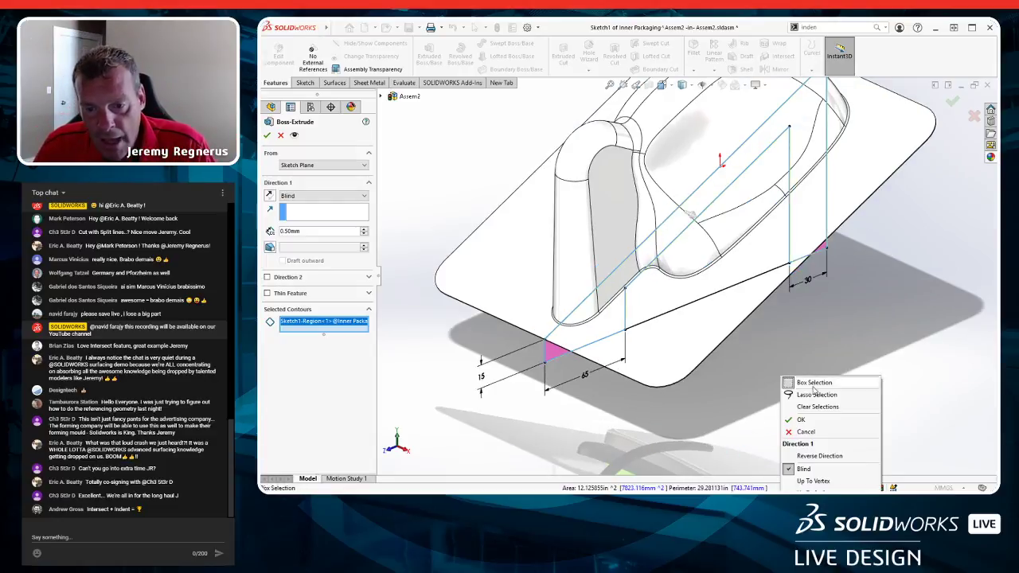
pyautogui.click(726, 274)
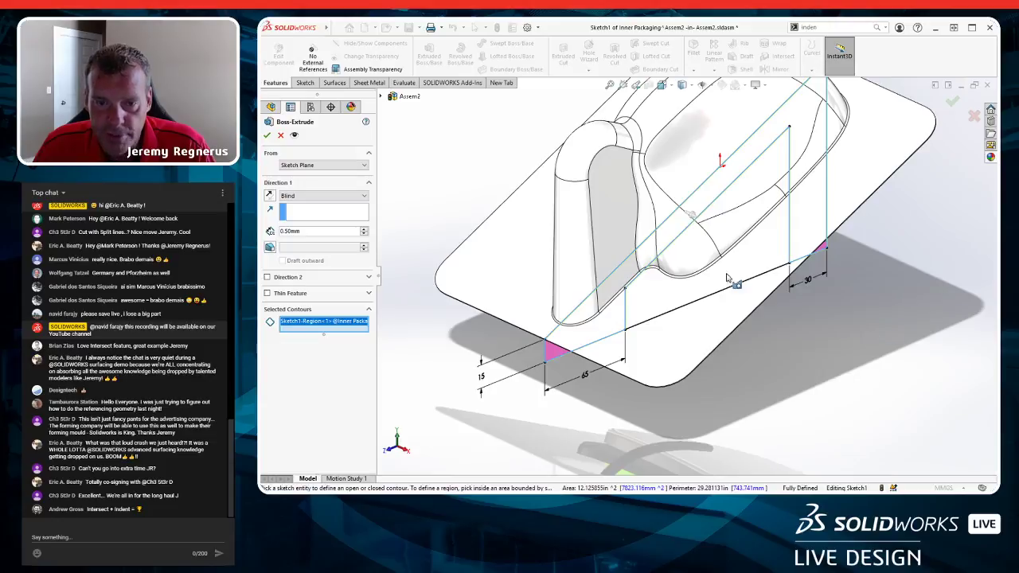
pyautogui.rightClick(451, 150)
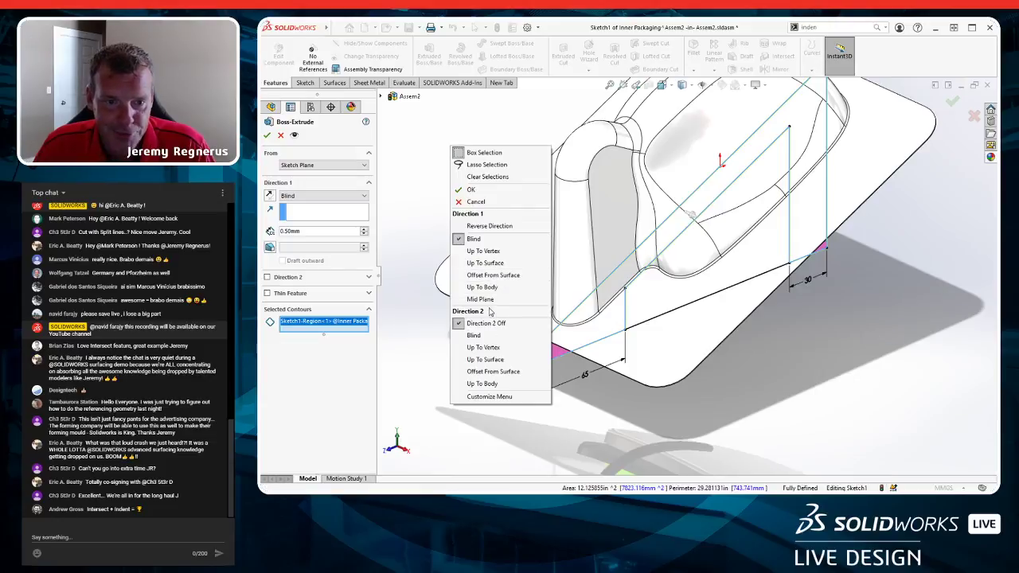
pyautogui.click(494, 252)
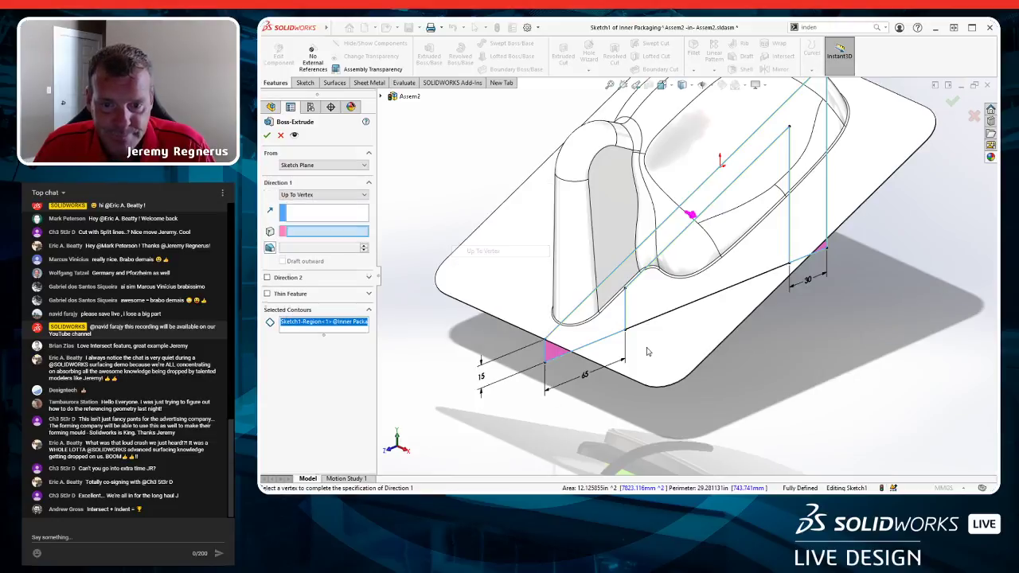
pyautogui.click(690, 375)
# Extend the second direction up to the opposite side vertex of the blister flange and complete the extrusion.
pyautogui.rightClick(417, 175)
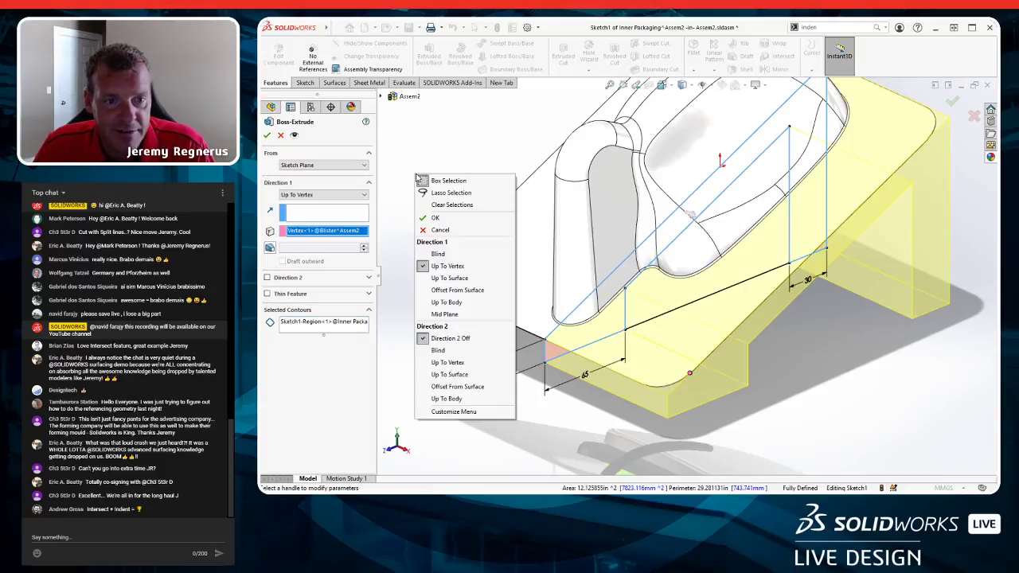
pyautogui.click(447, 362)
pyautogui.click(446, 263)
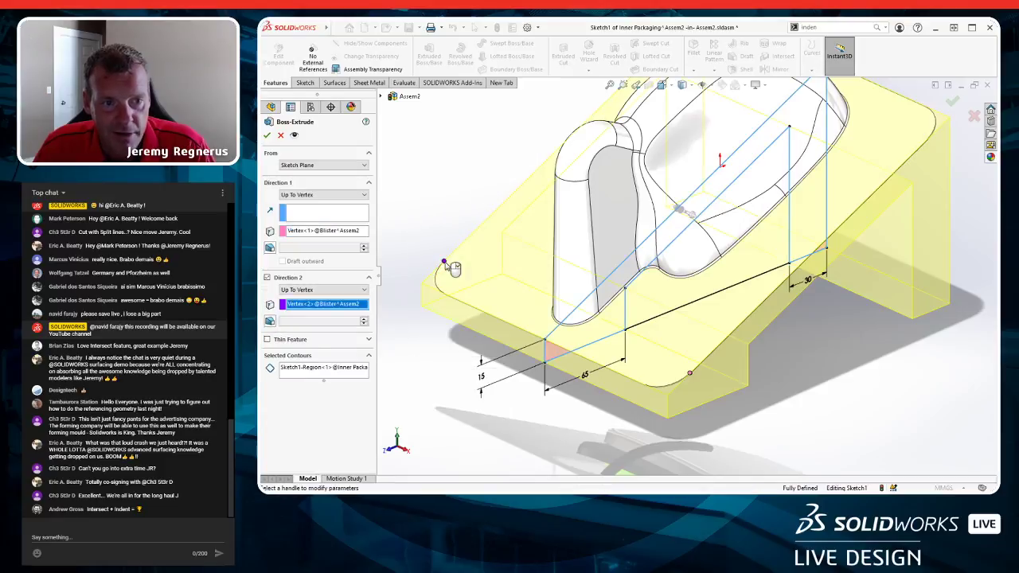
pyautogui.press('Return')
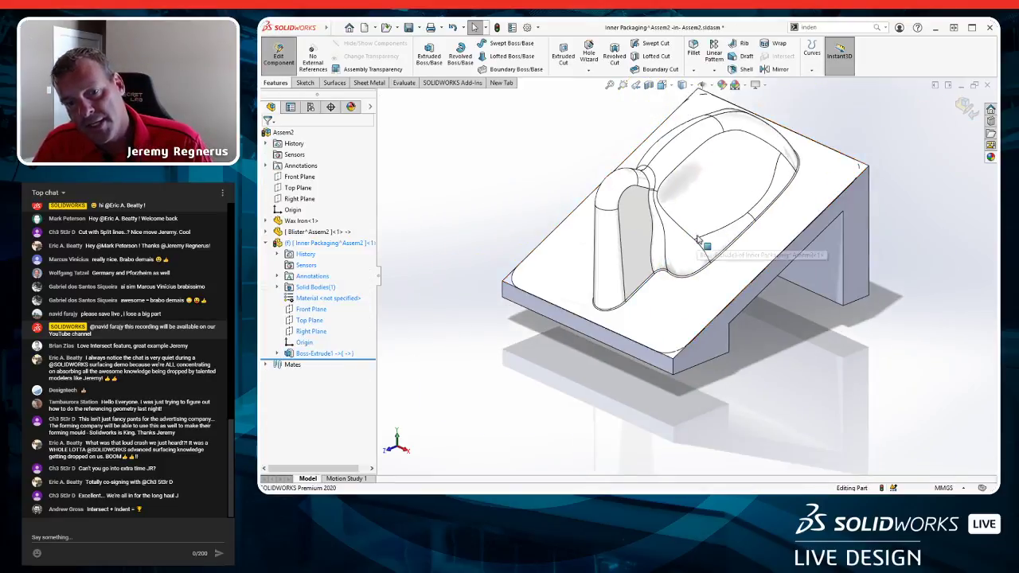
# Finish editing the component in the assembly and open the Inner Packaging part in its own window.
pyautogui.keyDown('ctrl'); pyautogui.moveTo(697, 239); pyautogui.dragTo(685, 277, button='middle'); pyautogui.keyUp('ctrl')
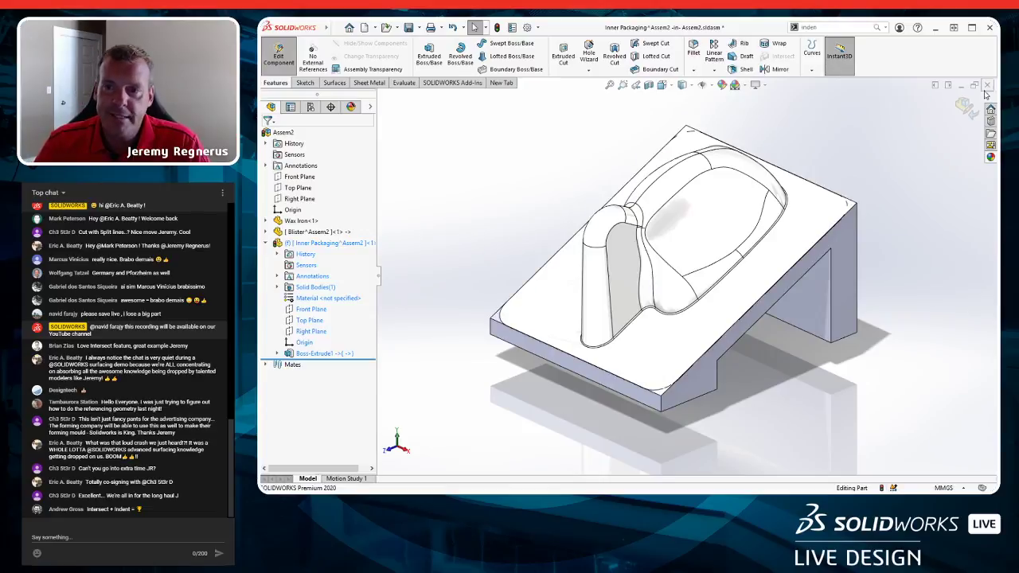
pyautogui.click(965, 106)
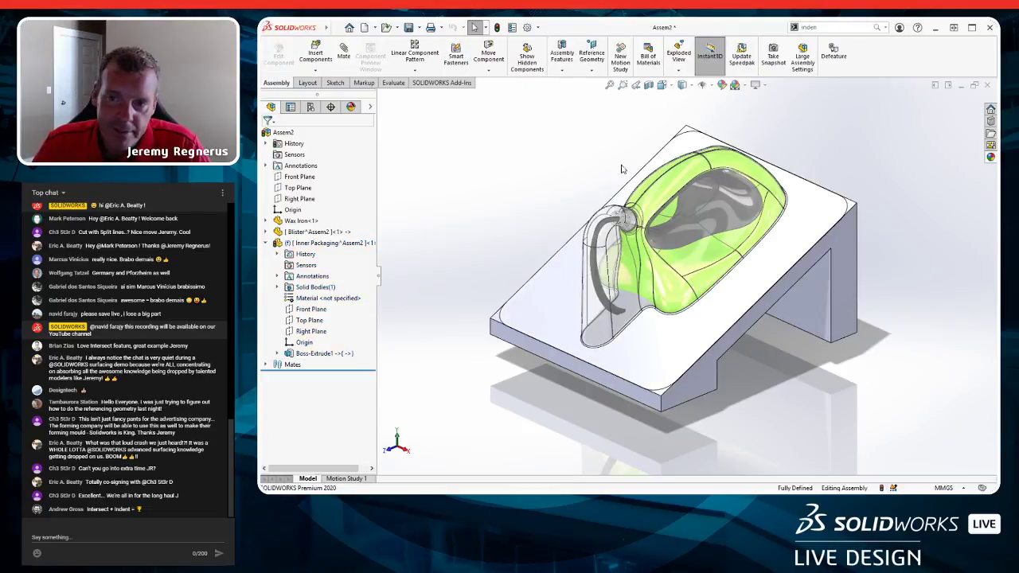
pyautogui.click(324, 245)
pyautogui.click(331, 227)
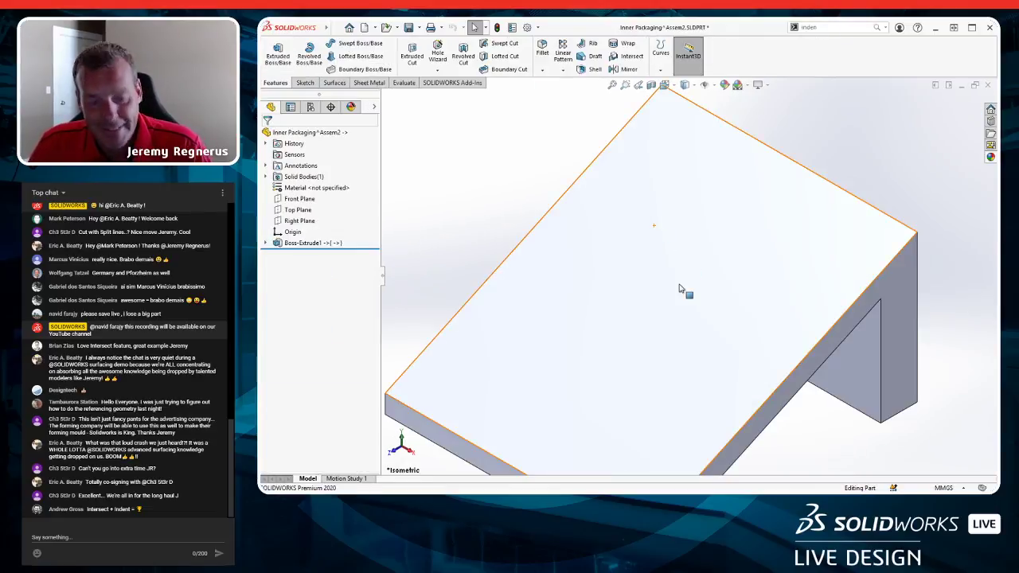
pyautogui.press('f')
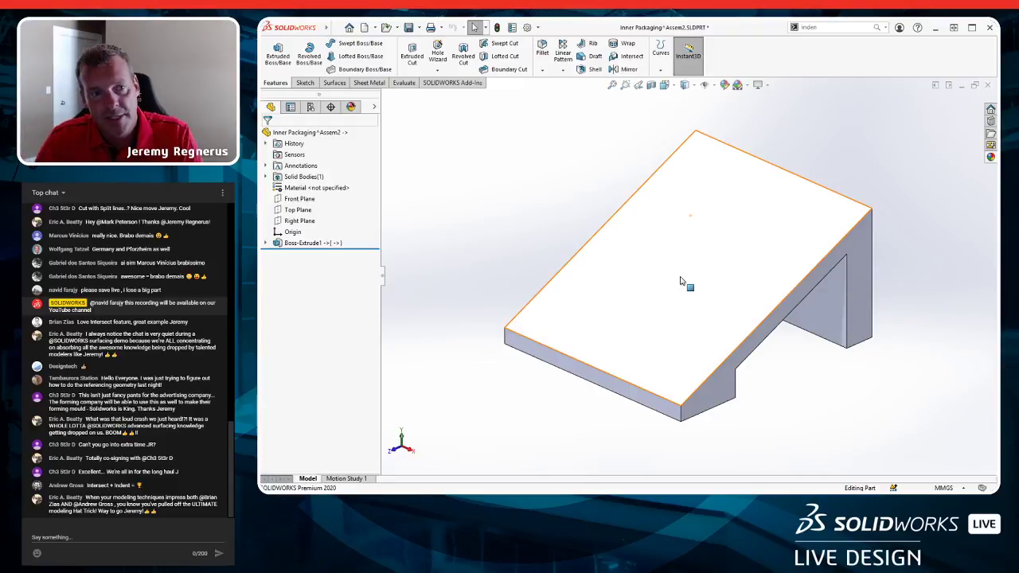
# Start Convert to Sheet Metal on the Inner Packaging body with a 1.00 mm thickness and 0.50 mm bend radius.
pyautogui.click(541, 262)
pyautogui.click(369, 83)
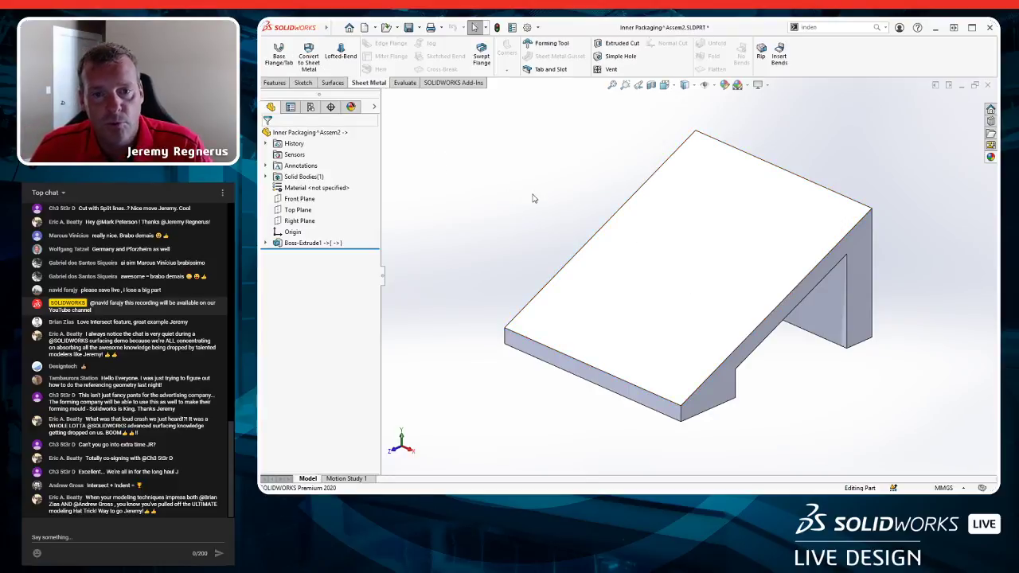
pyautogui.scroll(-1, 533, 198)
pyautogui.keyDown('ctrl'); pyautogui.moveTo(748, 270); pyautogui.dragTo(678, 246, button='middle'); pyautogui.keyUp('ctrl')
pyautogui.scroll(1, 681, 250)
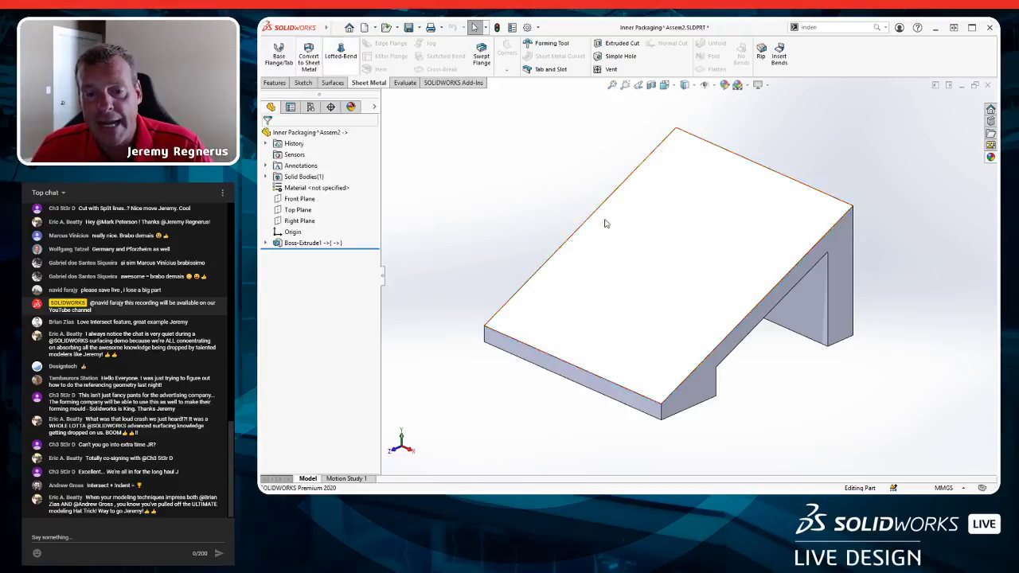
pyautogui.click(310, 60)
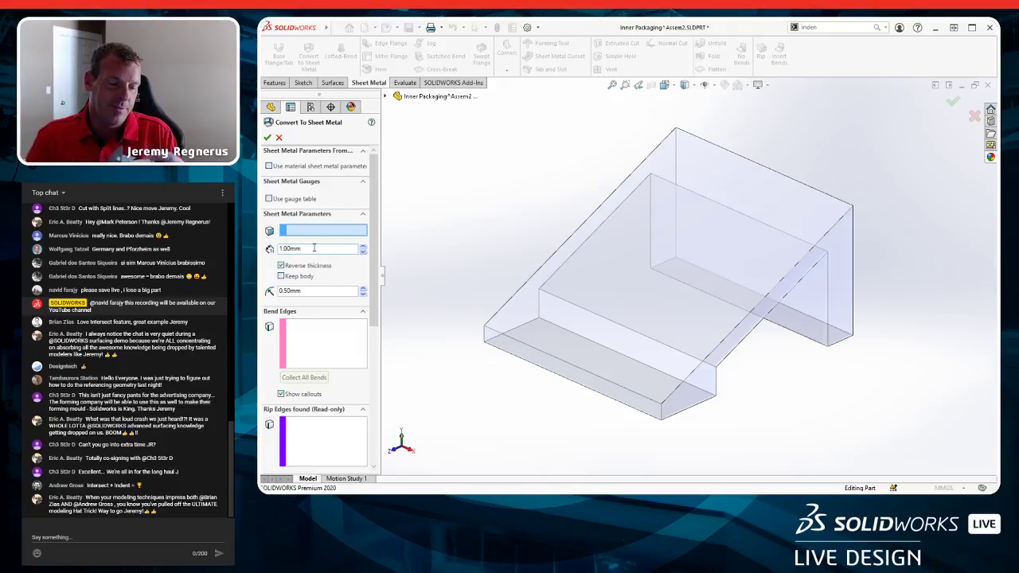
pyautogui.doubleClick(315, 248)
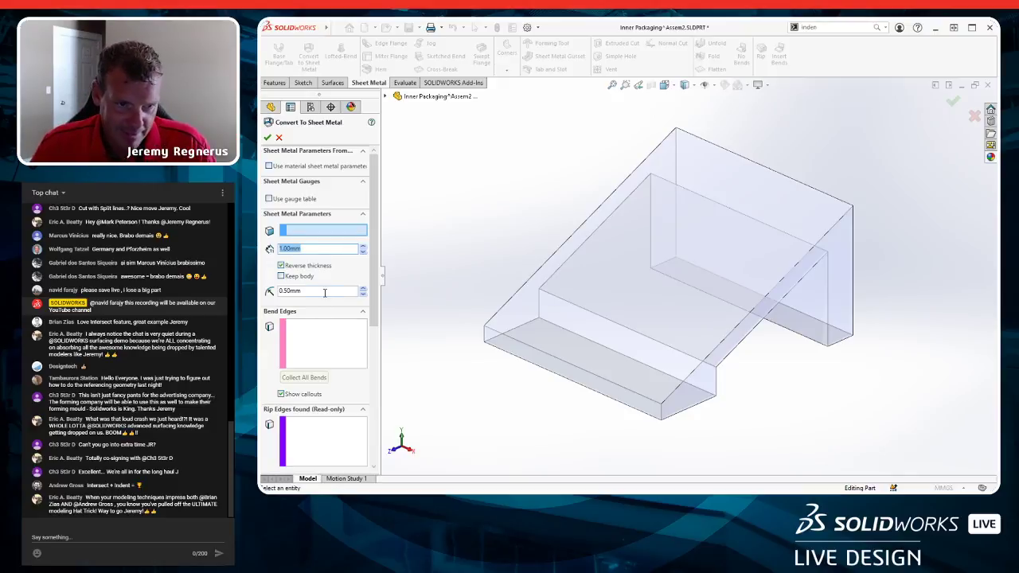
pyautogui.doubleClick(327, 292)
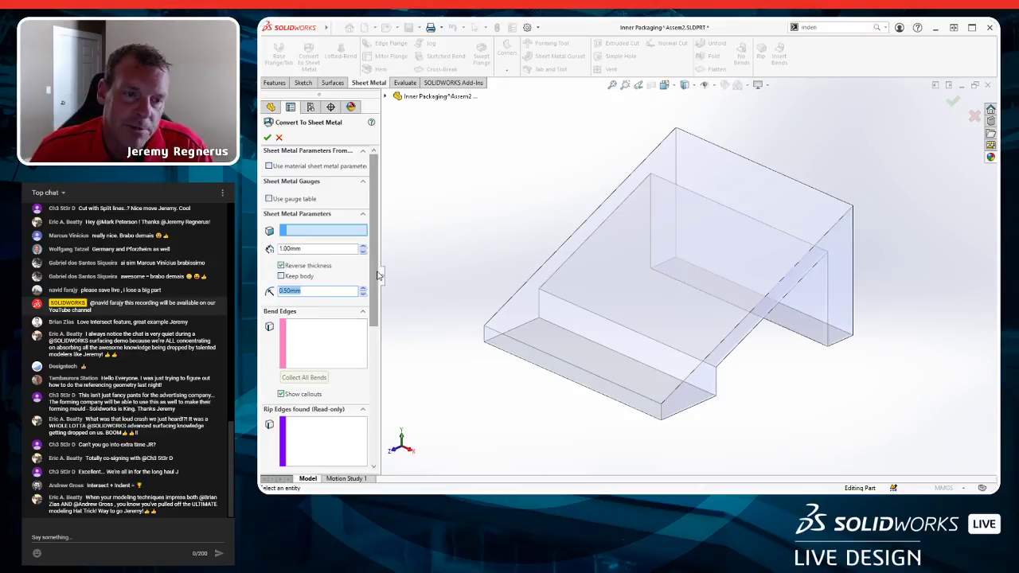
# Set the auto relief type of the sheet metal conversion to Tear and return to the sheet metal parameters.
pyautogui.scroll(-5, 379, 274)
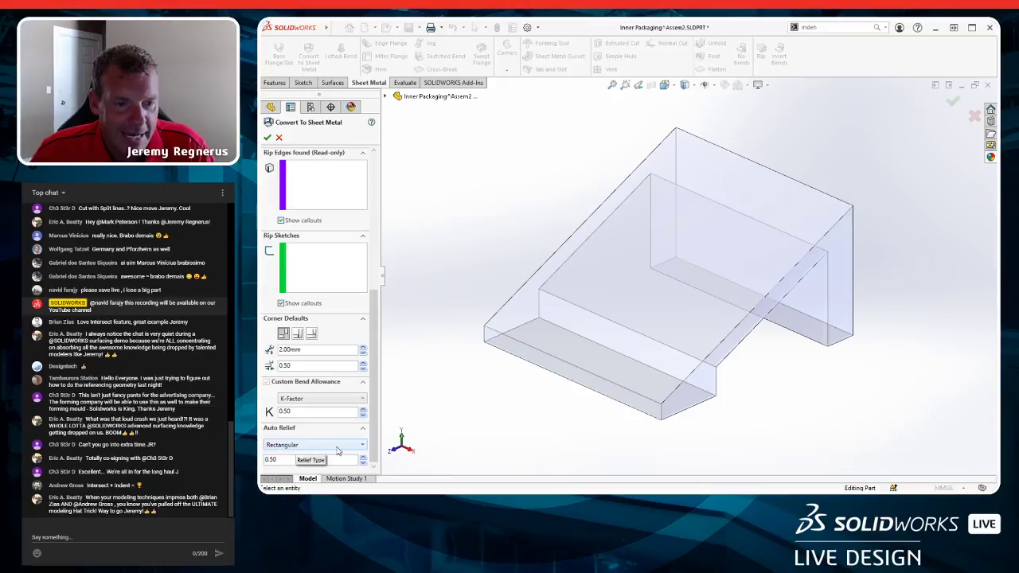
pyautogui.click(322, 448)
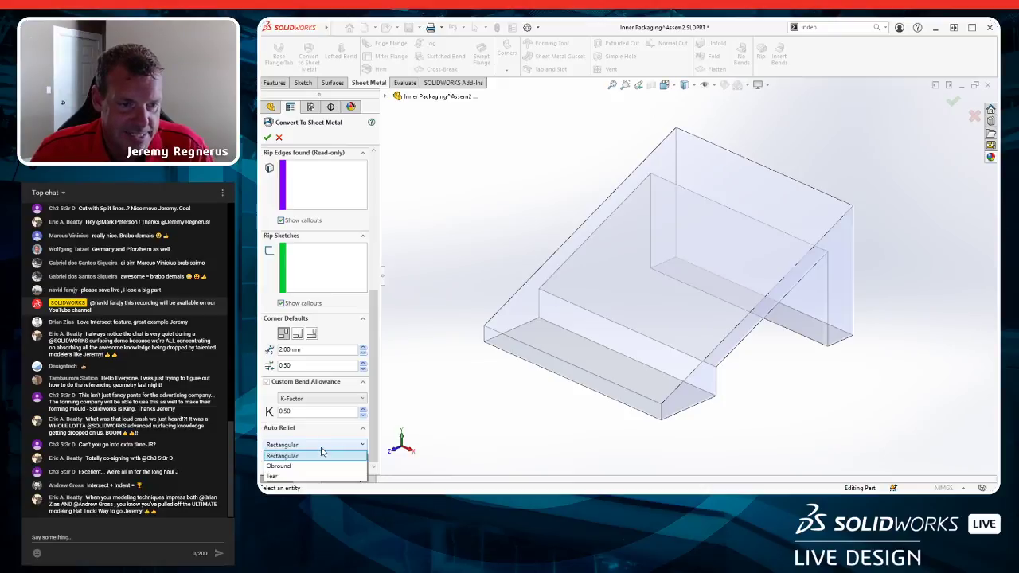
pyautogui.click(324, 455)
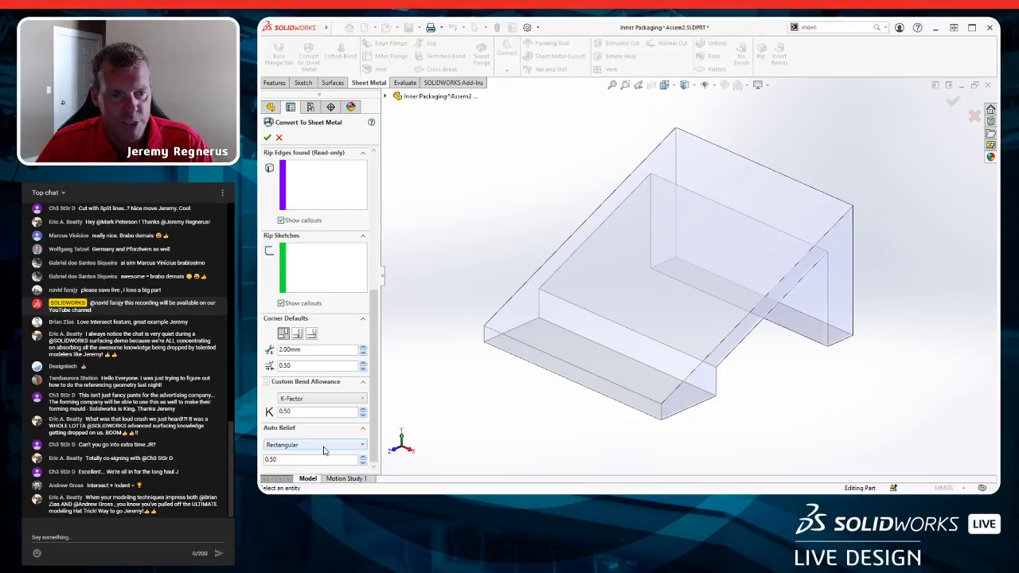
pyautogui.click(324, 448)
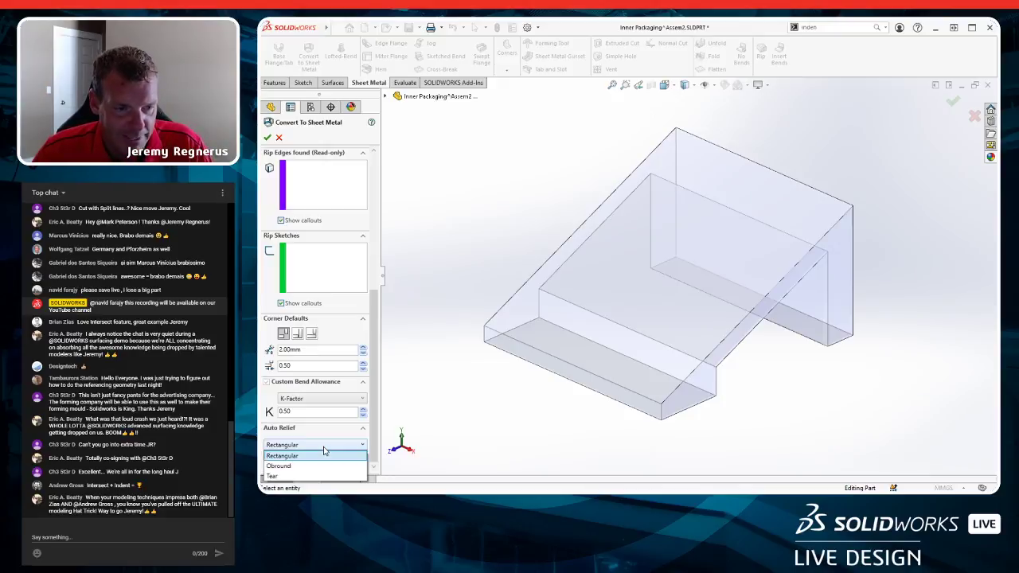
pyautogui.click(289, 476)
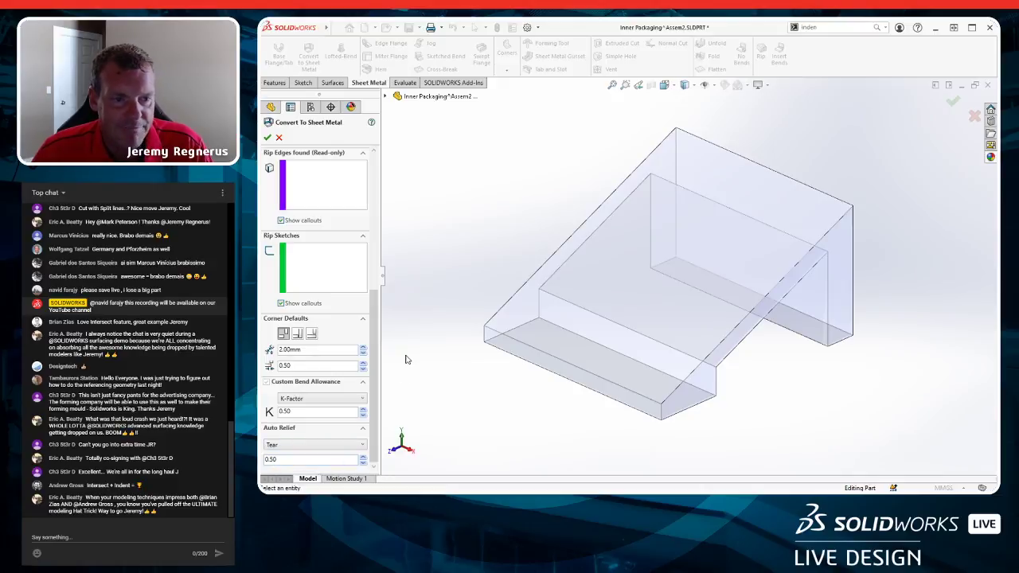
pyautogui.scroll(1, 378, 337)
pyautogui.moveTo(378, 338); pyautogui.dragTo(379, 220)
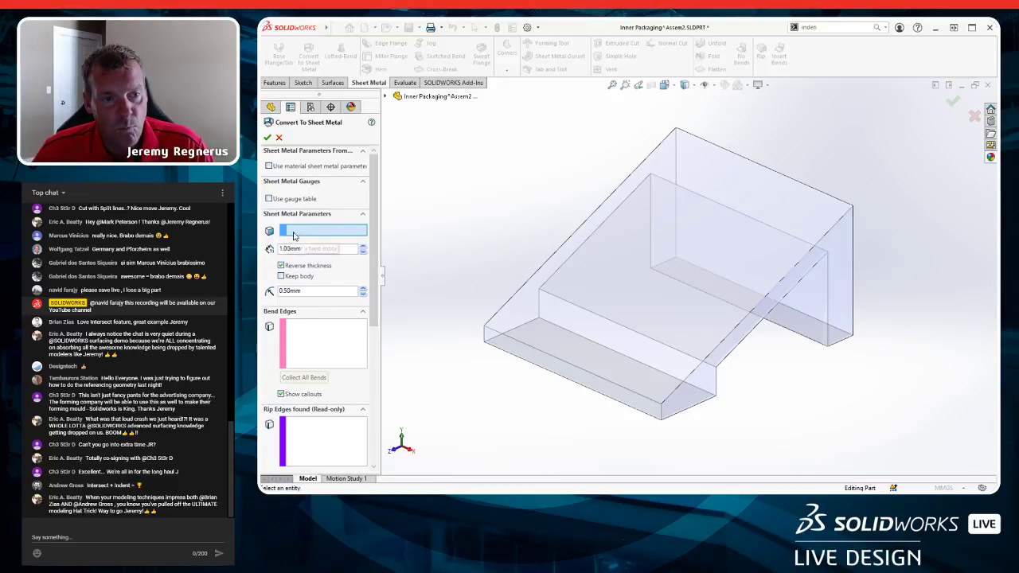
# Use the narrow front face as the fixed face and add its upper and lower edges as bend edges.
pyautogui.click(539, 361)
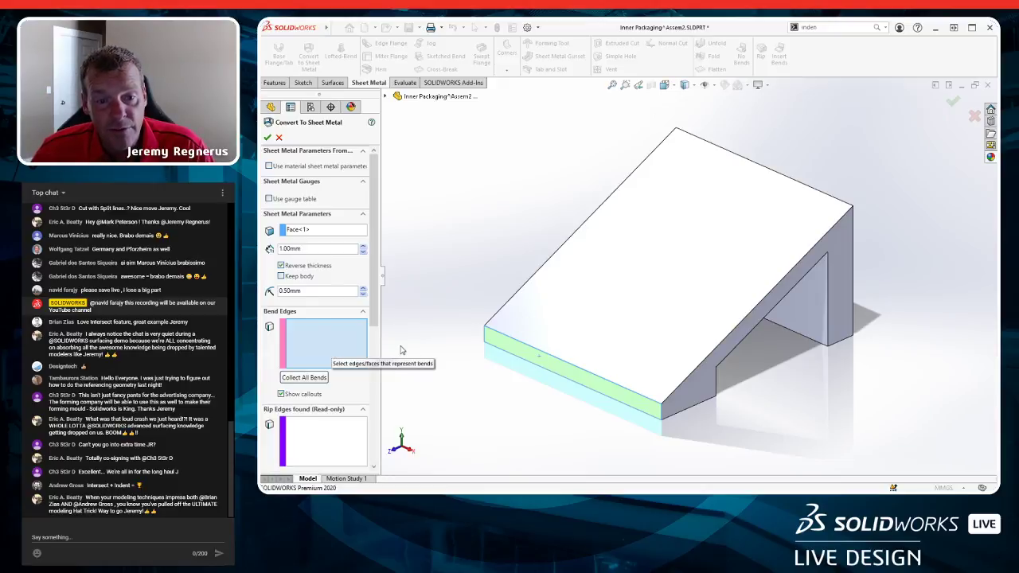
pyautogui.click(537, 353)
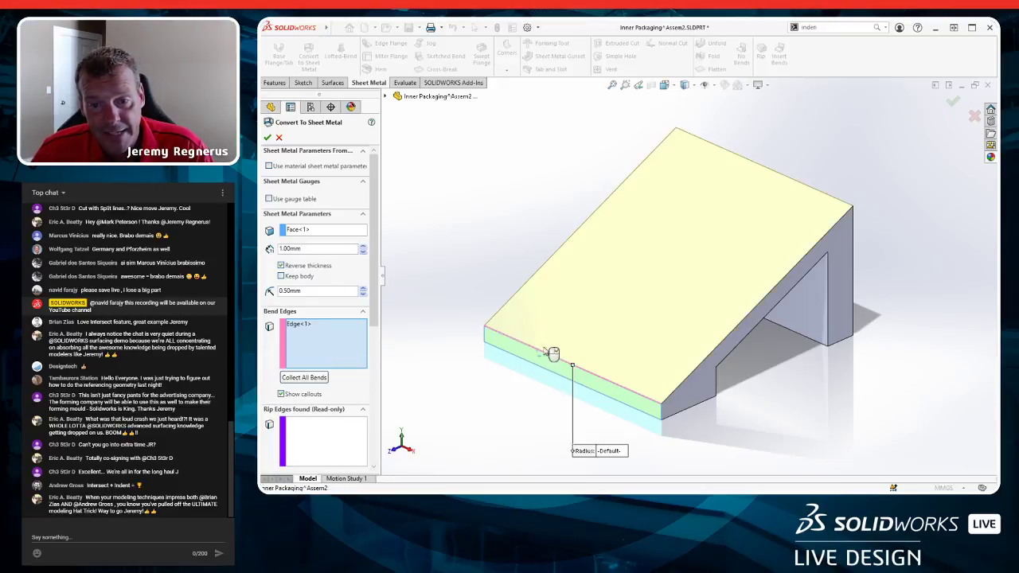
pyautogui.scroll(-5, 868, 213)
pyautogui.scroll(5, 682, 355)
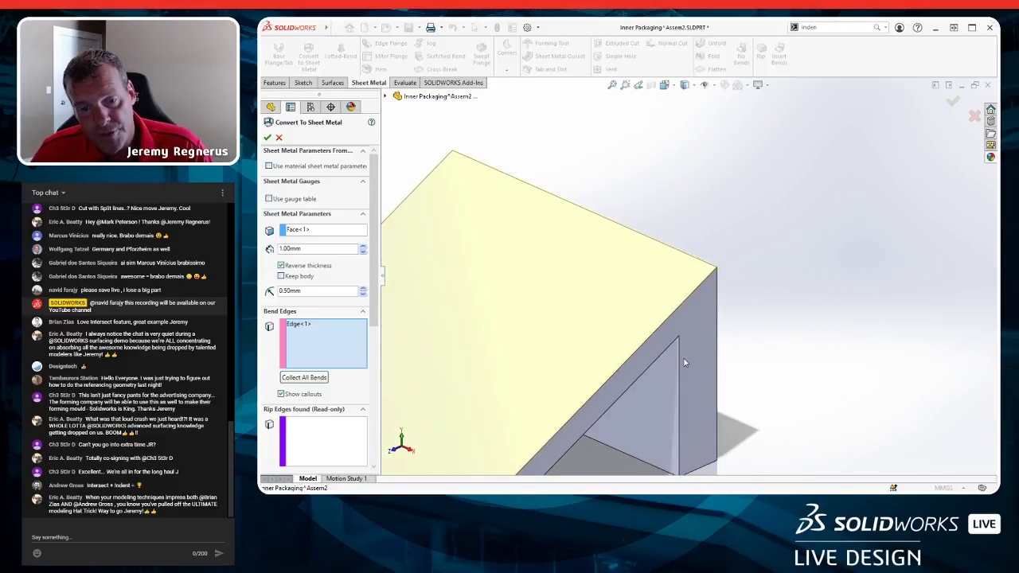
pyautogui.scroll(-6, 646, 332)
pyautogui.scroll(-4, 655, 337)
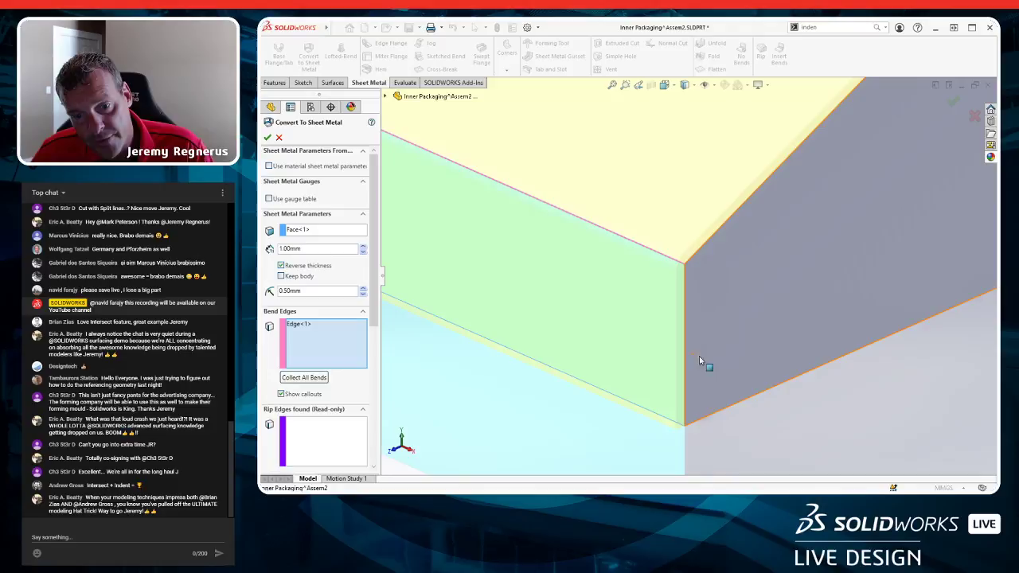
pyautogui.click(672, 421)
pyautogui.scroll(2, 797, 309)
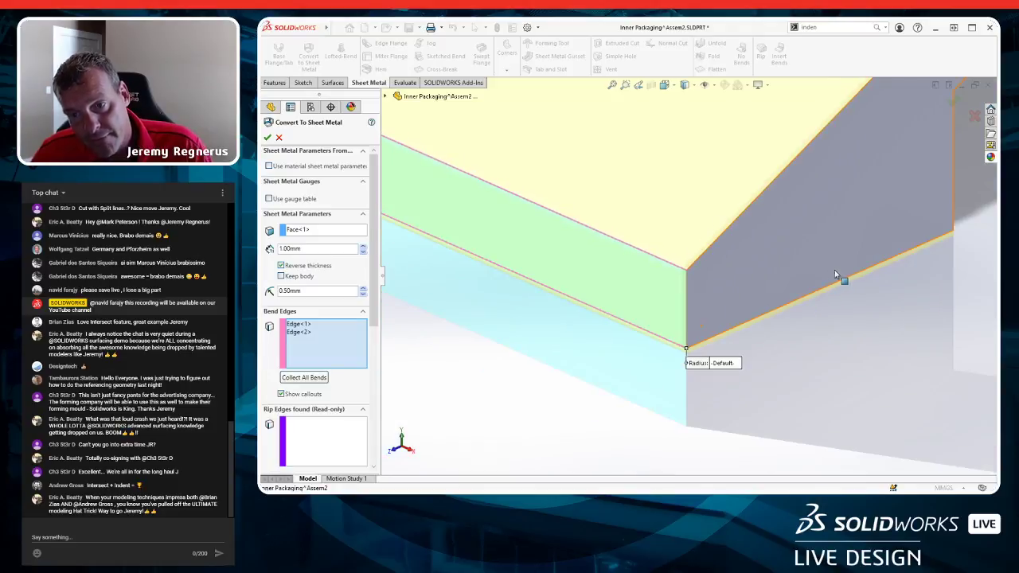
# Add the two inner step edges and the inner and outer upper rear edges as bend edges.
pyautogui.keyDown('ctrl'); pyautogui.moveTo(836, 271); pyautogui.dragTo(652, 405, button='middle'); pyautogui.keyUp('ctrl')
pyautogui.click(752, 361)
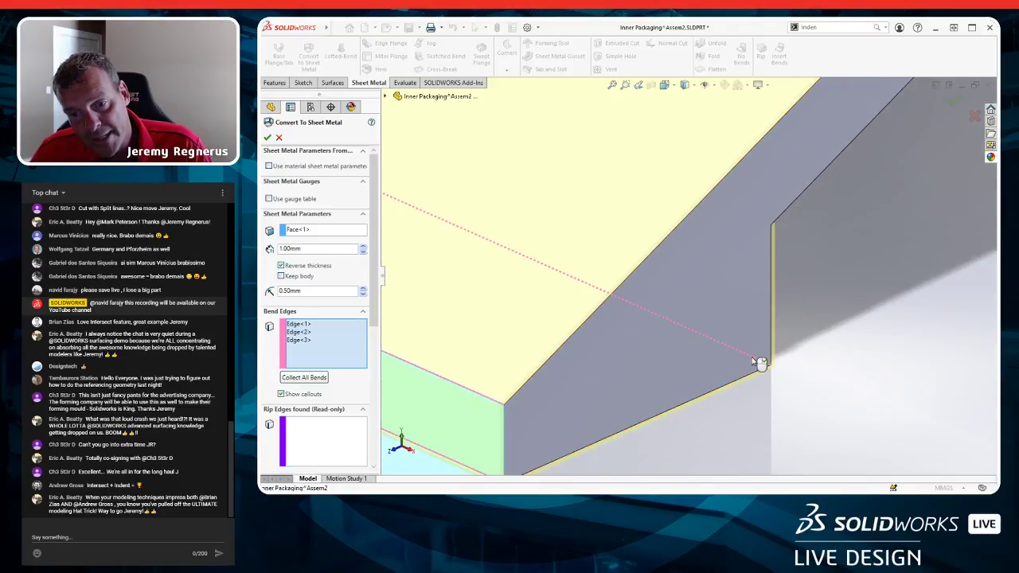
pyautogui.moveTo(831, 313); pyautogui.dragTo(692, 338, button='middle')
pyautogui.click(606, 322)
pyautogui.moveTo(770, 207); pyautogui.dragTo(744, 244, button='middle')
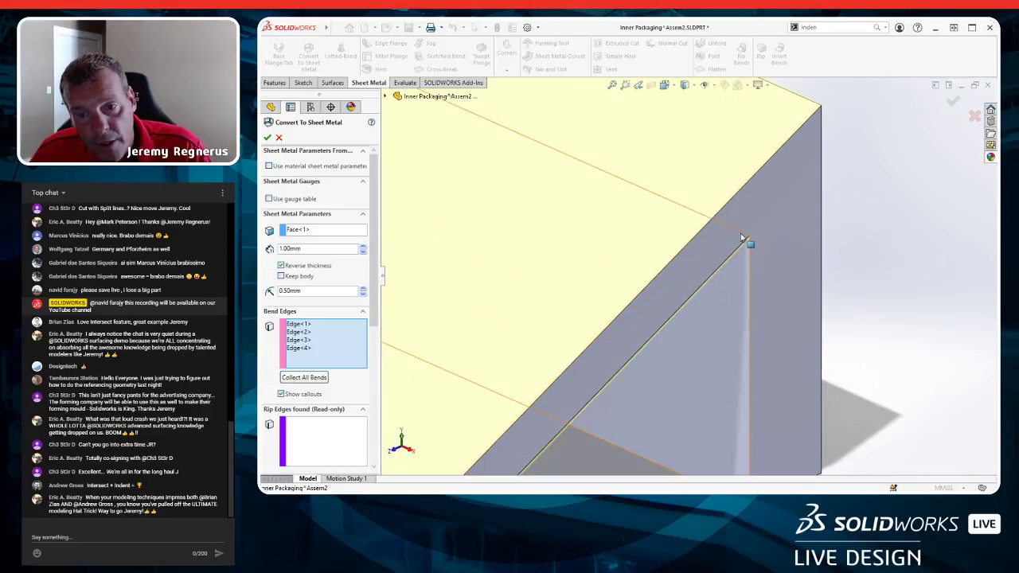
pyautogui.click(744, 237)
pyautogui.click(819, 141)
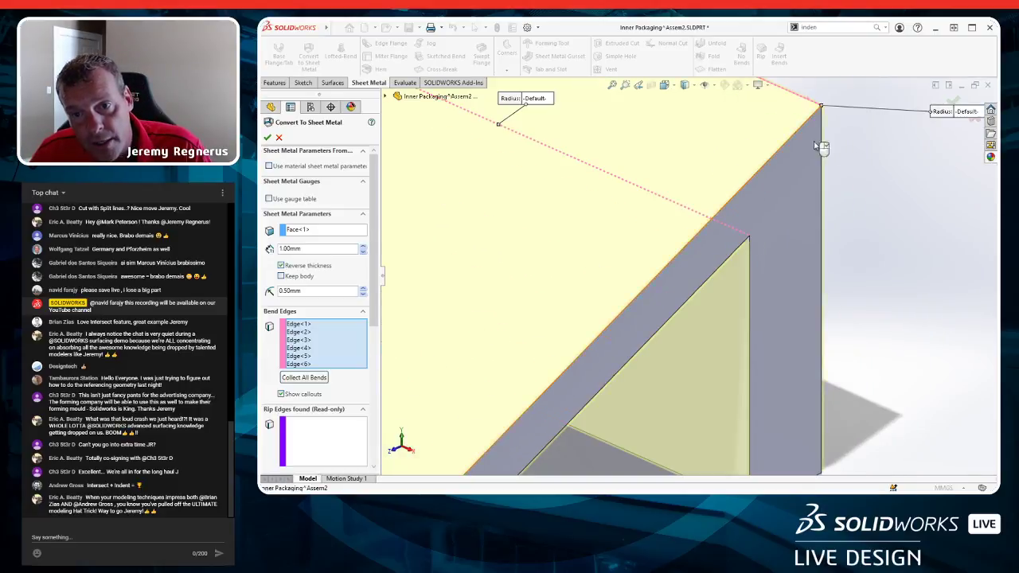
# Add the outer lower edge of the rear wall as the last bend edge and inspect the resulting rip corner.
pyautogui.scroll(3, 804, 278)
pyautogui.scroll(-4, 790, 404)
pyautogui.scroll(-3, 792, 406)
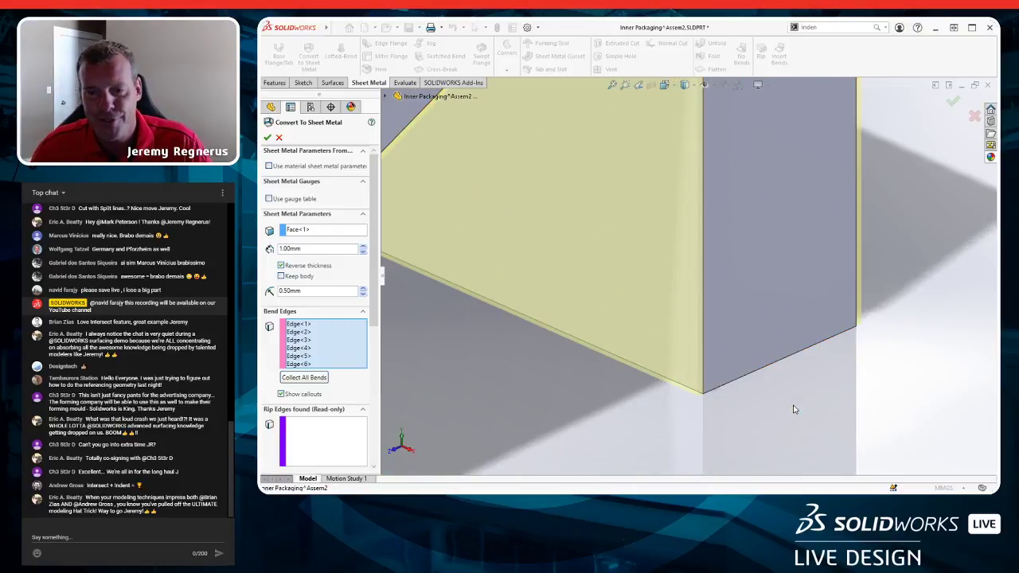
pyautogui.click(841, 322)
pyautogui.moveTo(717, 415); pyautogui.dragTo(685, 390, button='middle')
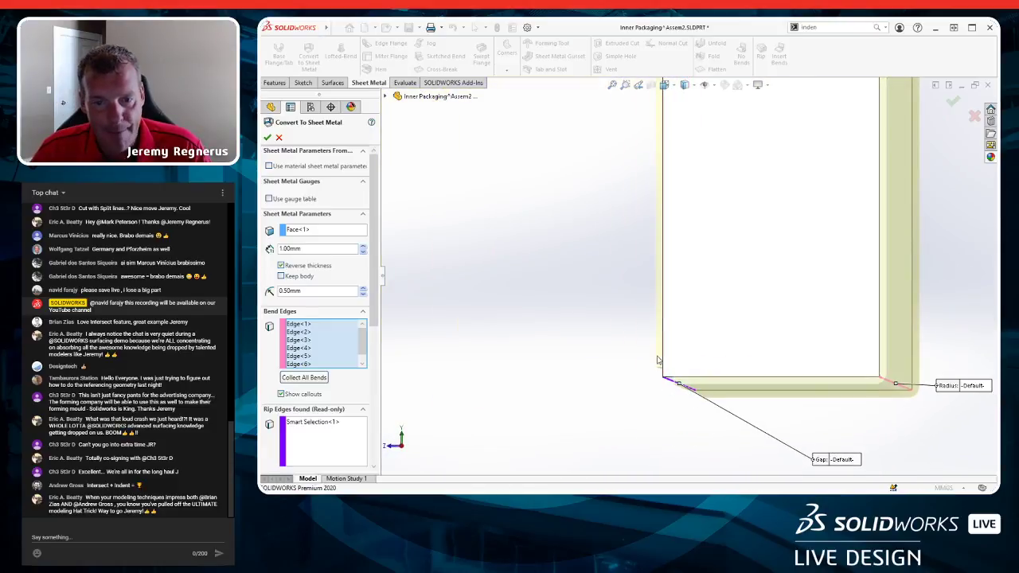
# Examine the rip corner from the Right view and set the corner default to Underlap.
pyautogui.scroll(-6, 675, 374)
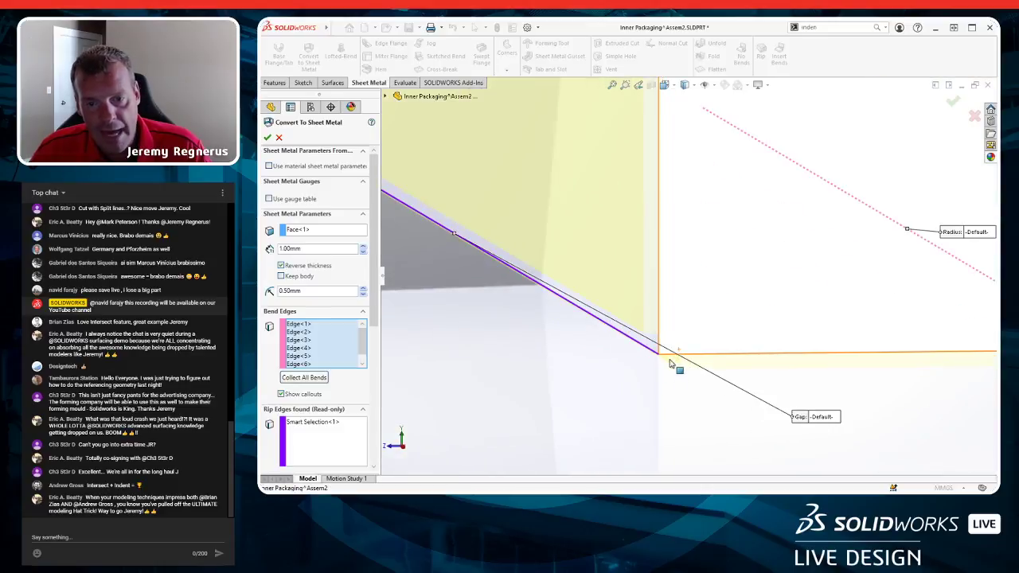
pyautogui.click(664, 84)
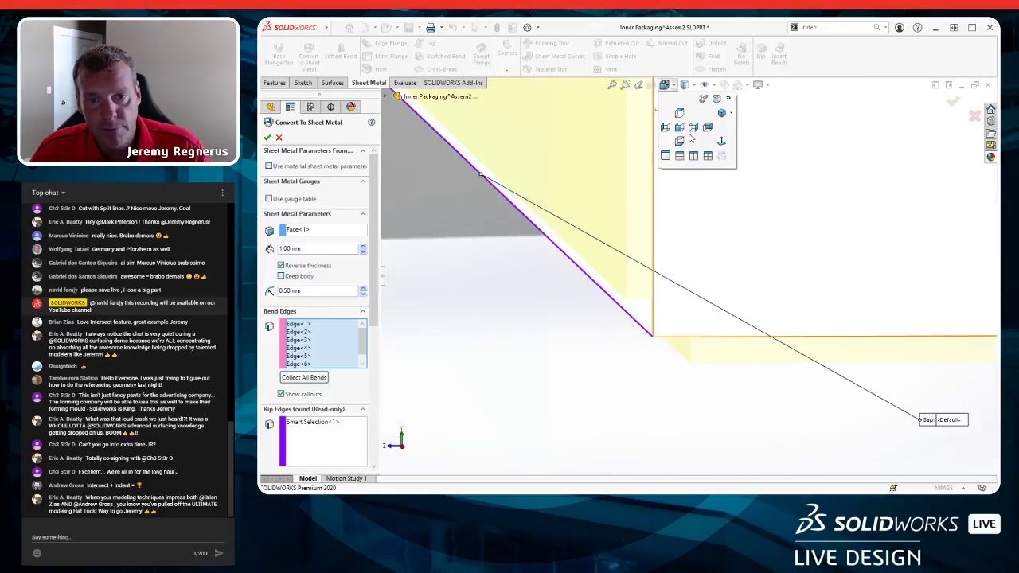
pyautogui.click(694, 133)
pyautogui.scroll(-8, 813, 428)
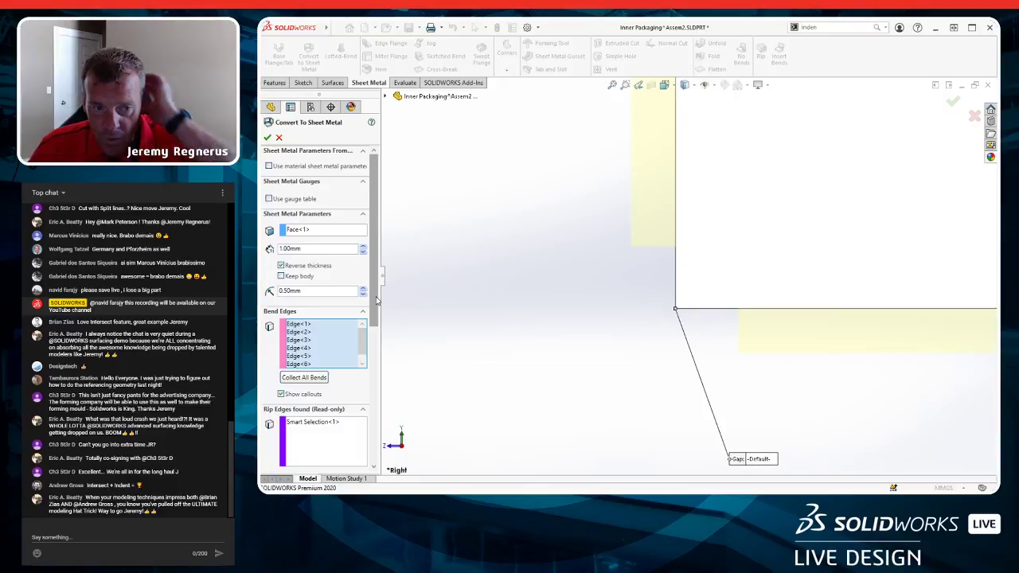
pyautogui.scroll(-5, 358, 422)
pyautogui.moveTo(387, 431); pyautogui.dragTo(388, 440)
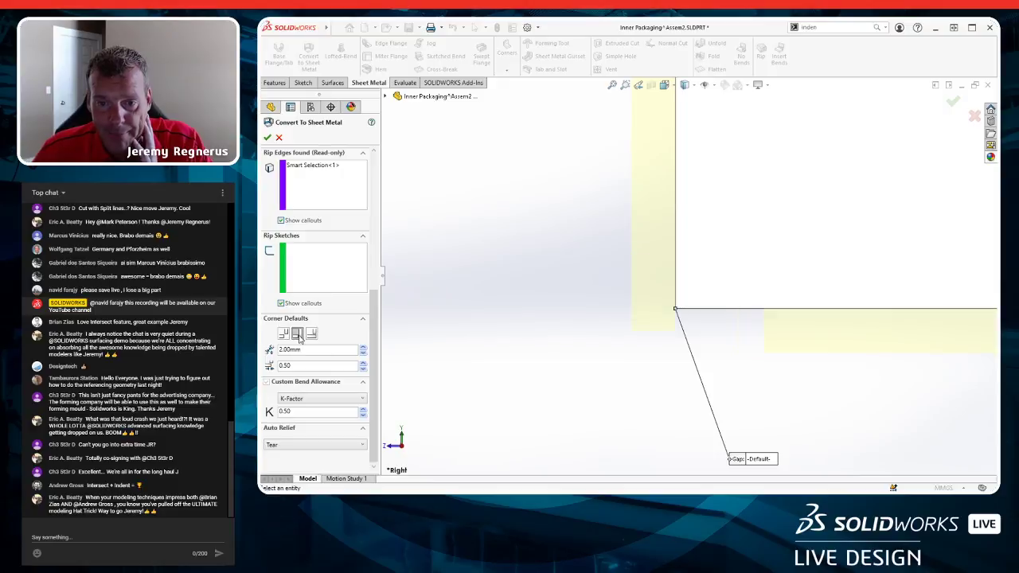
pyautogui.click(311, 334)
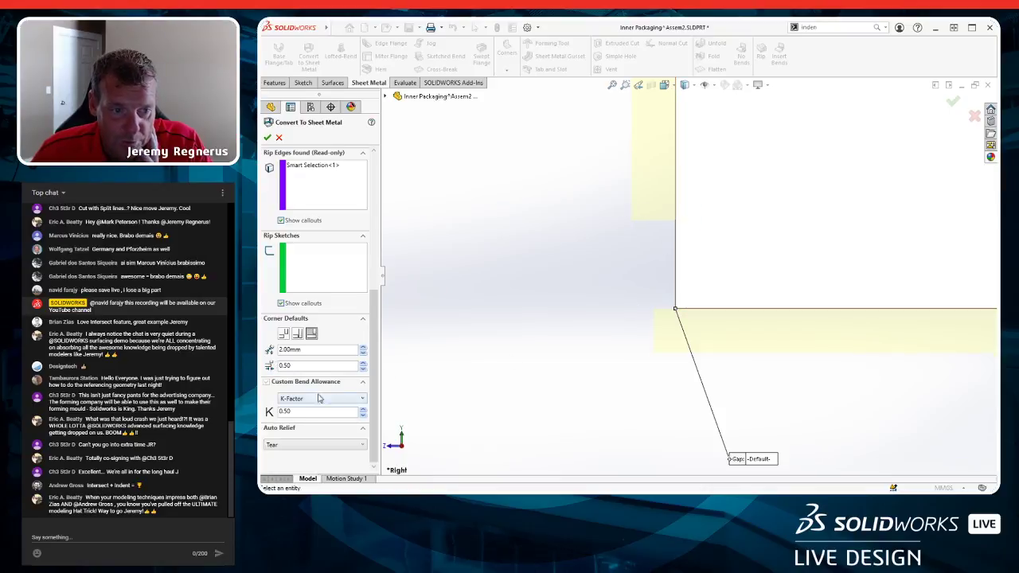
# Set the default overlap ratio to 1.00, keep the 2.00 mm gap, and complete the sheet metal conversion.
pyautogui.doubleClick(315, 365)
pyautogui.write('1')
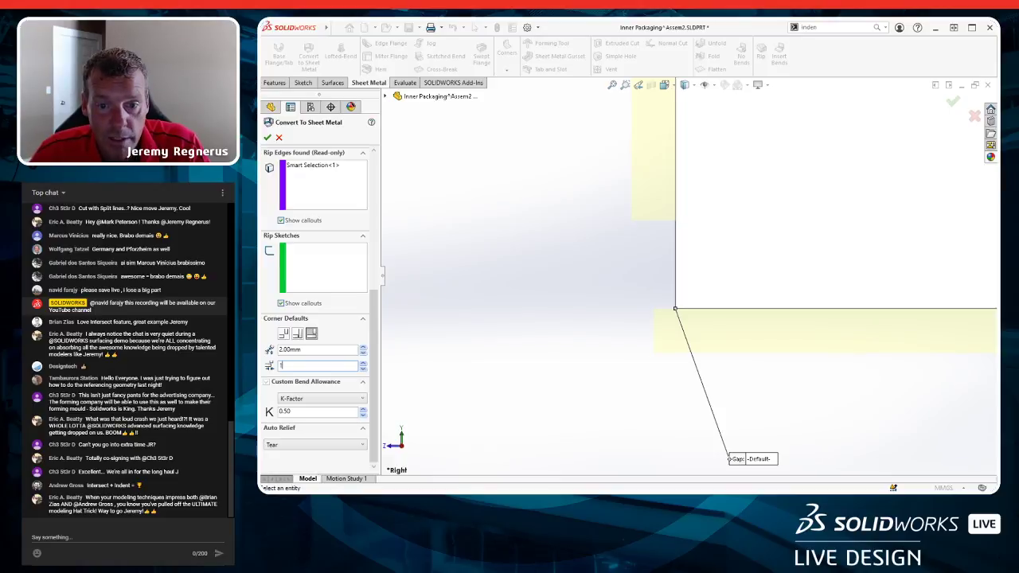
pyautogui.click(330, 350)
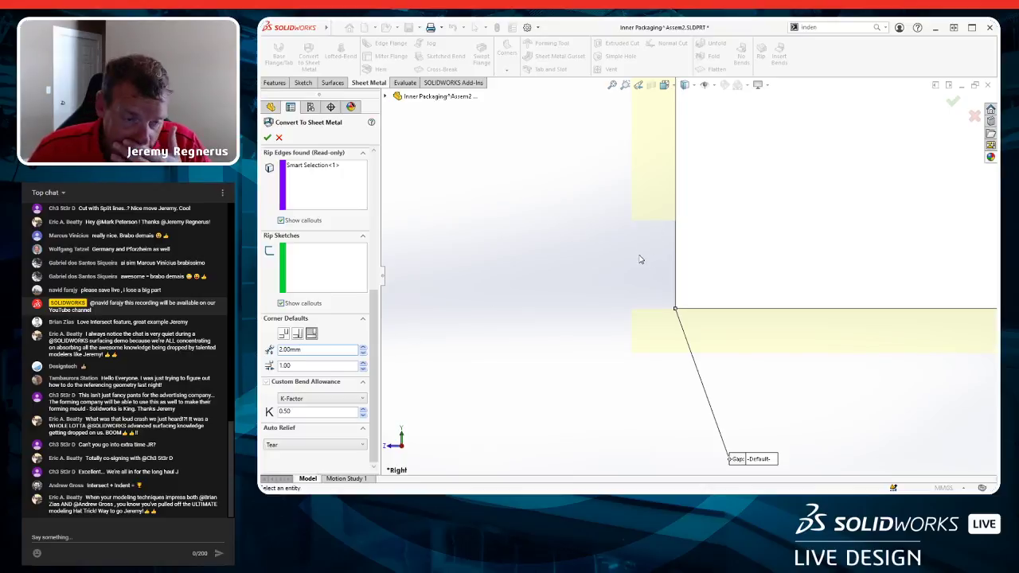
pyautogui.doubleClick(319, 351)
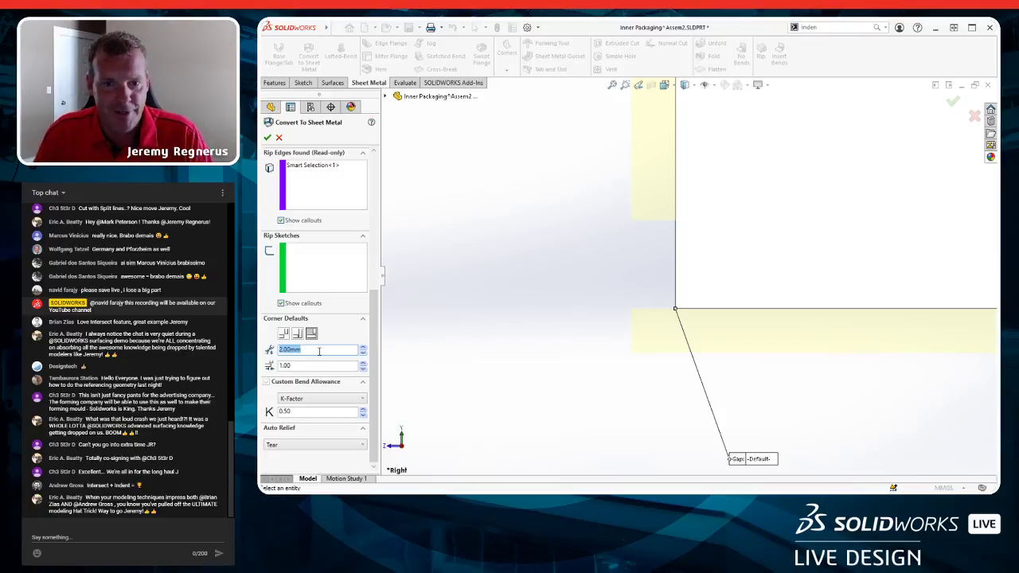
pyautogui.click(268, 138)
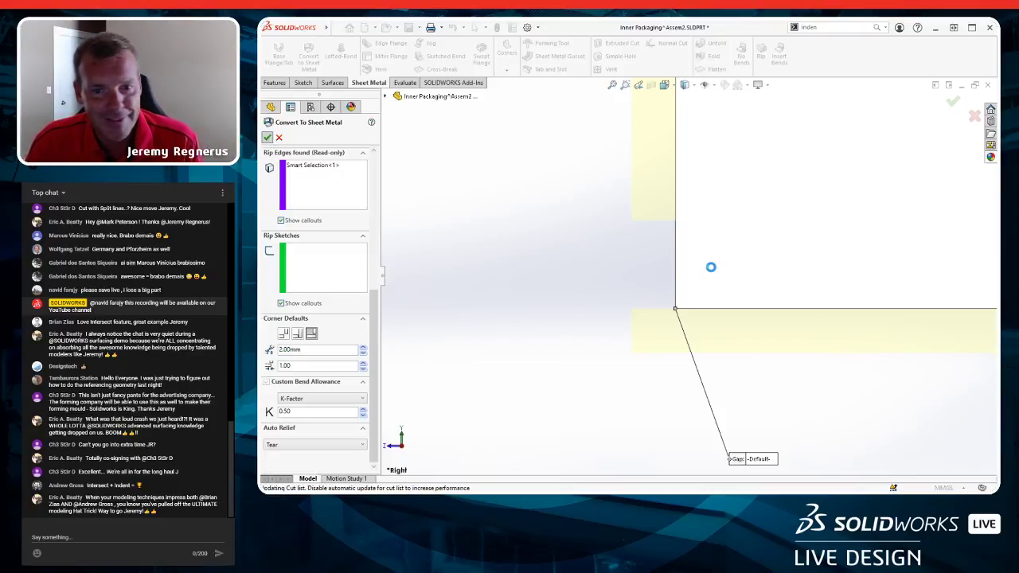
pyautogui.scroll(9, 717, 270)
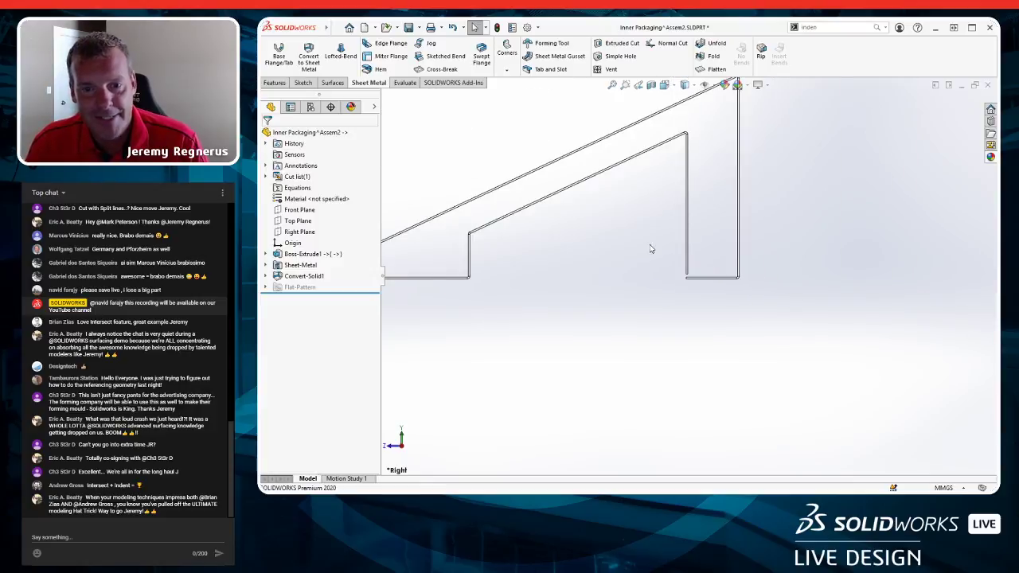
pyautogui.moveTo(648, 250); pyautogui.dragTo(700, 302, button='middle')
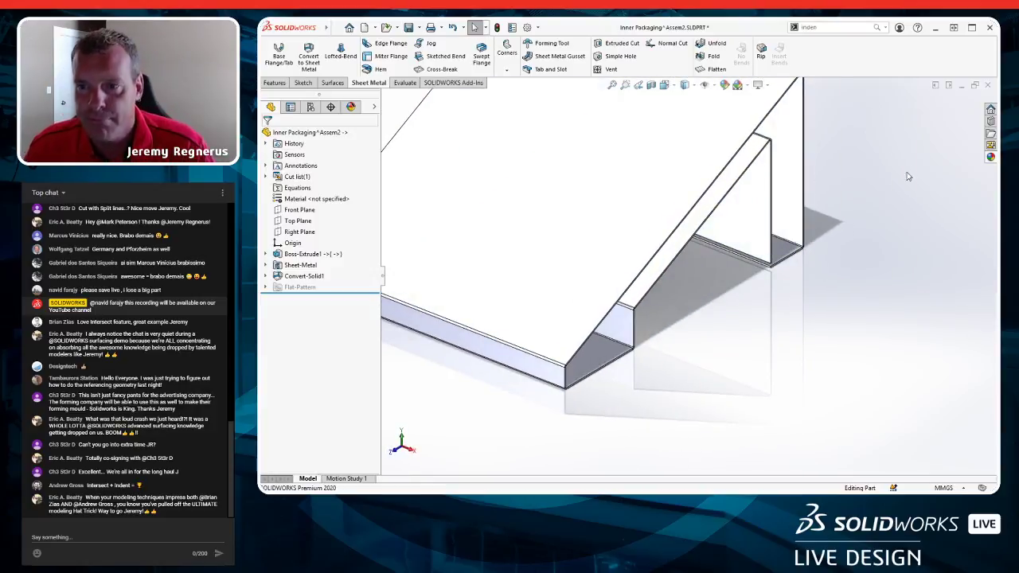
# Apply the black appearance from the Painted > Car collection to the Inner Packaging part.
pyautogui.click(990, 157)
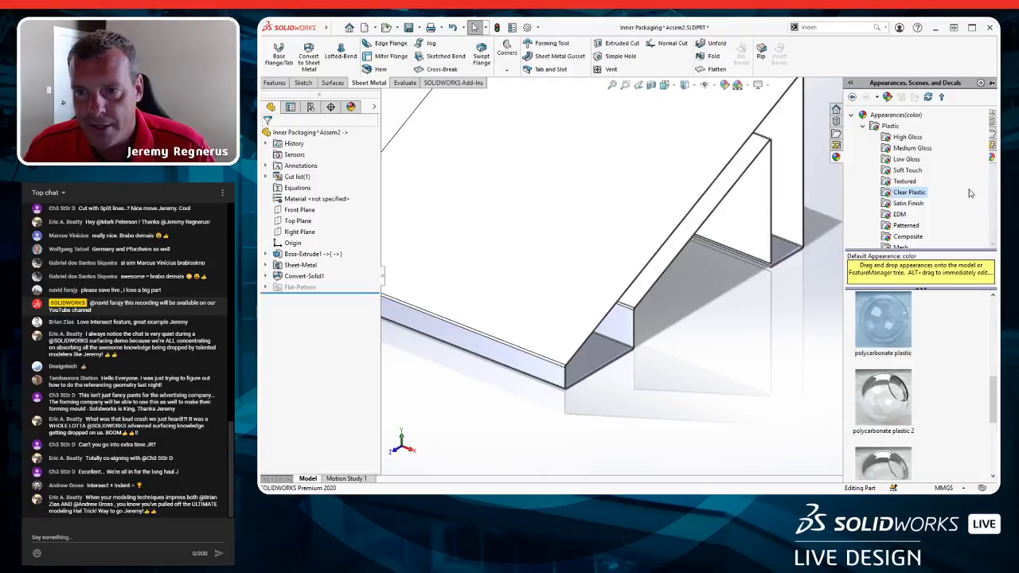
pyautogui.scroll(-3, 897, 156)
pyautogui.click(896, 161)
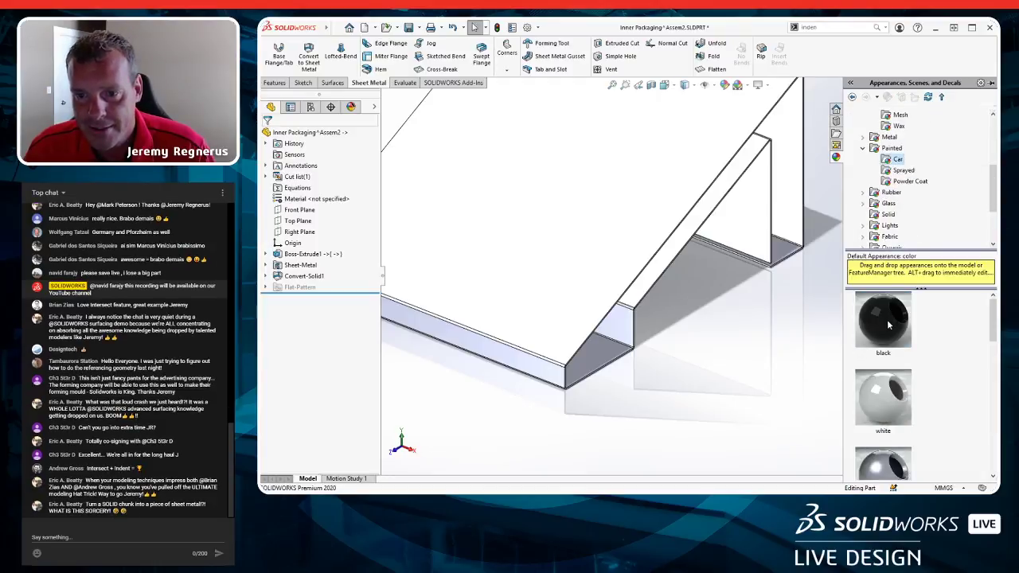
pyautogui.moveTo(888, 322); pyautogui.dragTo(726, 360)
pyautogui.moveTo(729, 313)
pyautogui.keyDown('ctrl'); pyautogui.mouseDown(button='middle')
pyautogui.moveTo(798, 346)
pyautogui.moveTo(842, 344)
pyautogui.moveTo(747, 325)
pyautogui.mouseUp(button='middle'); pyautogui.keyUp('ctrl')
pyautogui.scroll(-10, 747, 324)
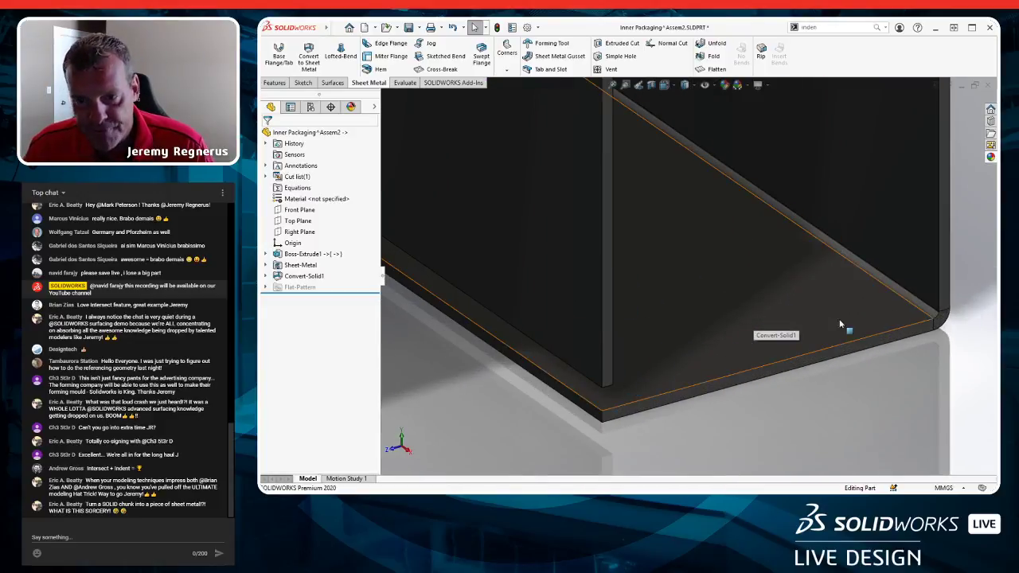
# Start an Edge Flange on the lower edge of the inner rear wall, with its length up to the far vertex of the bottom panel.
pyautogui.moveTo(653, 353); pyautogui.dragTo(573, 262, button='middle')
pyautogui.click(384, 45)
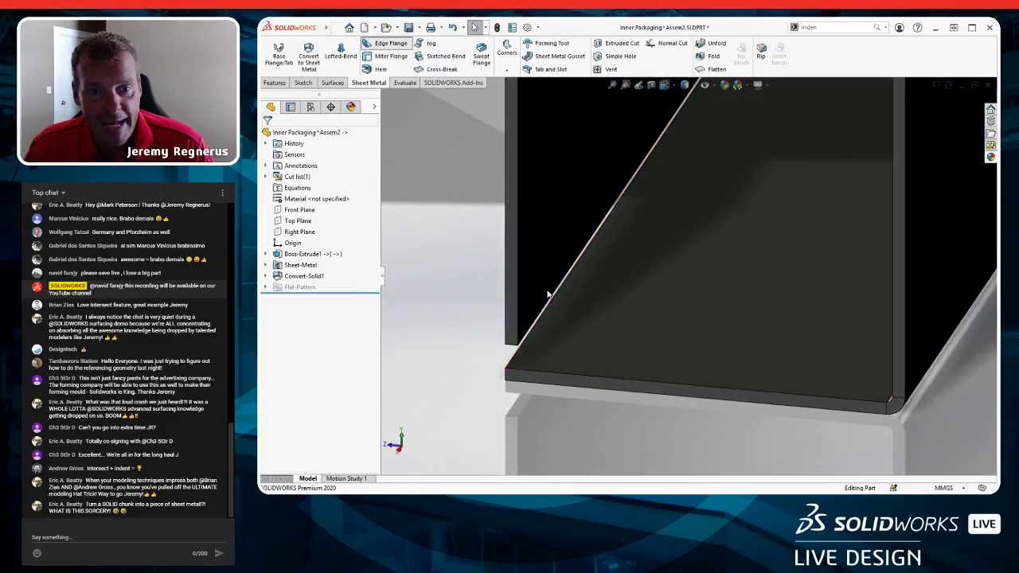
pyautogui.click(527, 341)
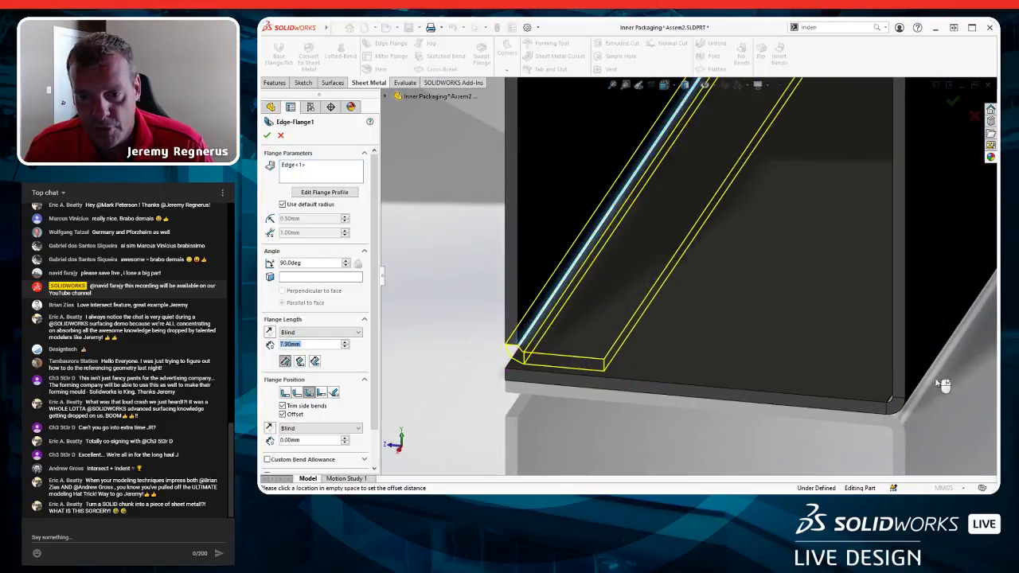
pyautogui.click(889, 405)
pyautogui.scroll(2, 757, 387)
pyautogui.moveTo(757, 387); pyautogui.dragTo(650, 358, button='middle')
pyautogui.scroll(-3, 650, 358)
# Check the flange preview from the Right view and set the flange position to Material Outside.
pyautogui.click(663, 85)
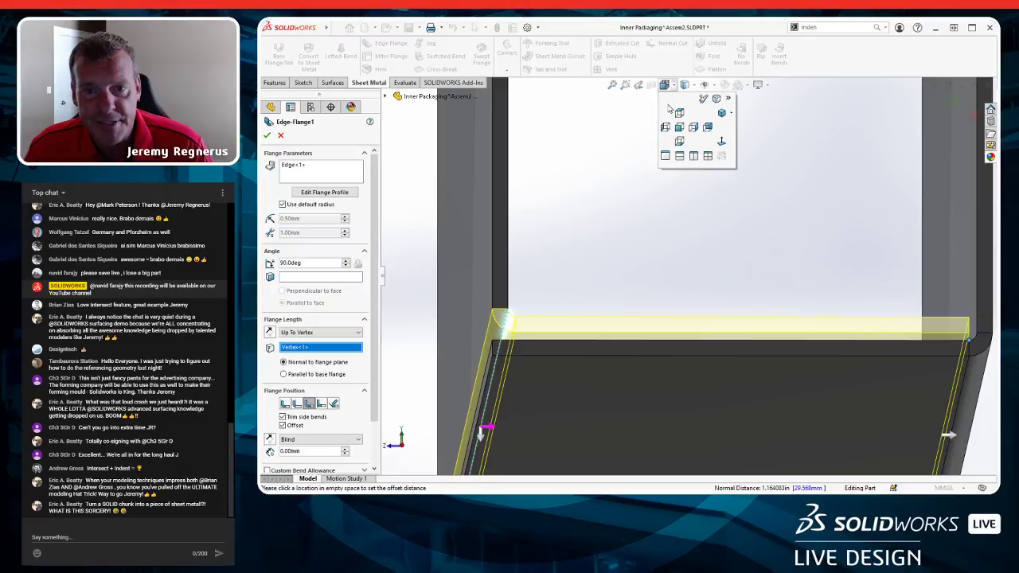
pyautogui.click(679, 130)
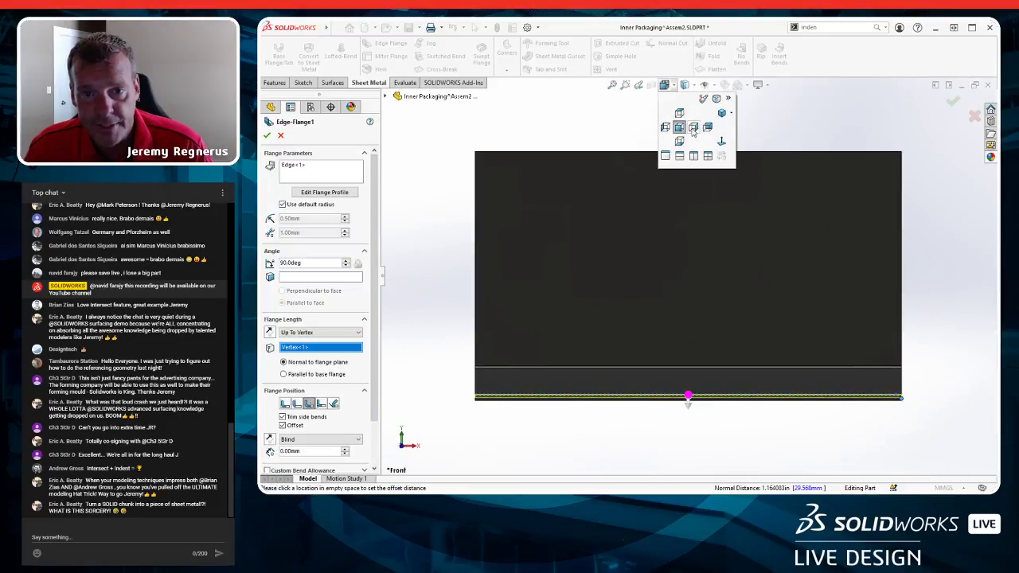
pyautogui.click(693, 127)
pyautogui.scroll(-5, 798, 349)
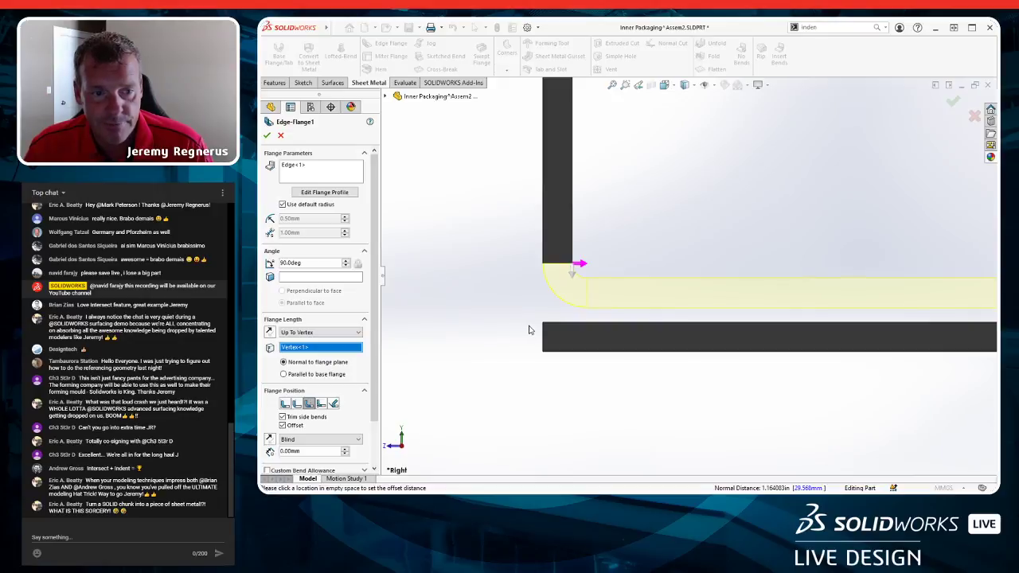
pyautogui.scroll(-2, 378, 369)
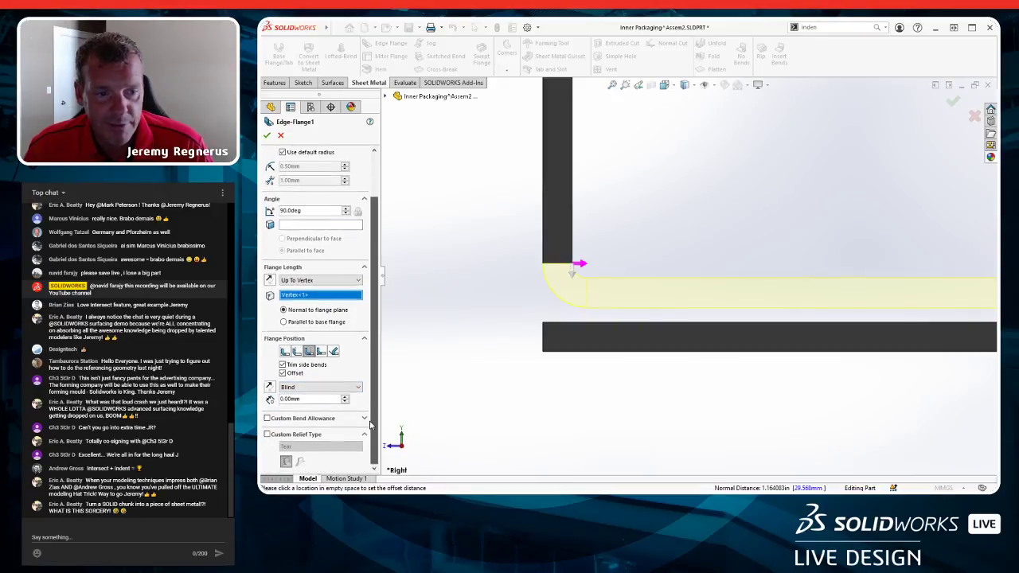
pyautogui.click(297, 352)
# Offset the flange position Up To Surface, using the upper face of the bottom panel as the reference.
pyautogui.click(299, 387)
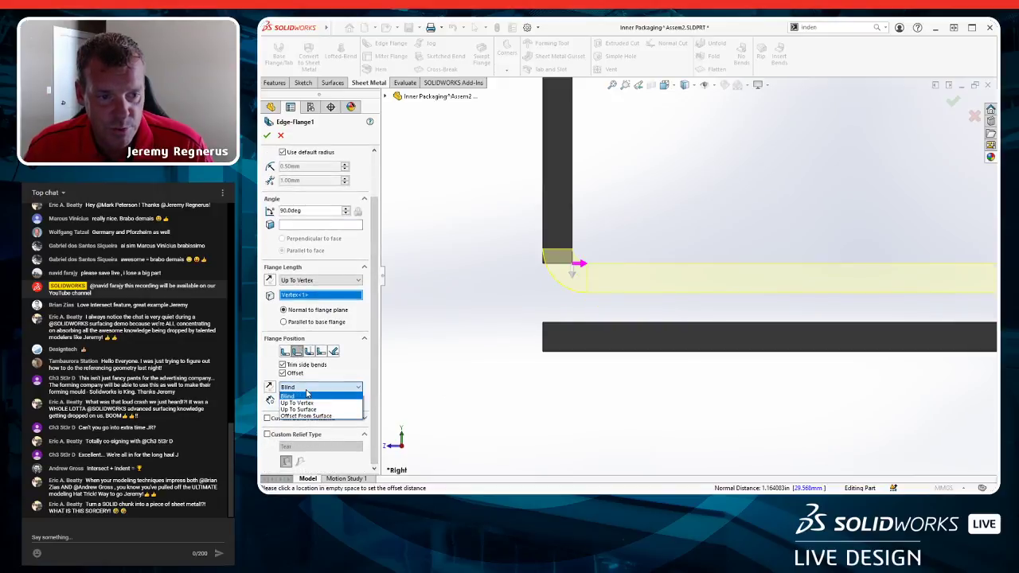
pyautogui.click(286, 394)
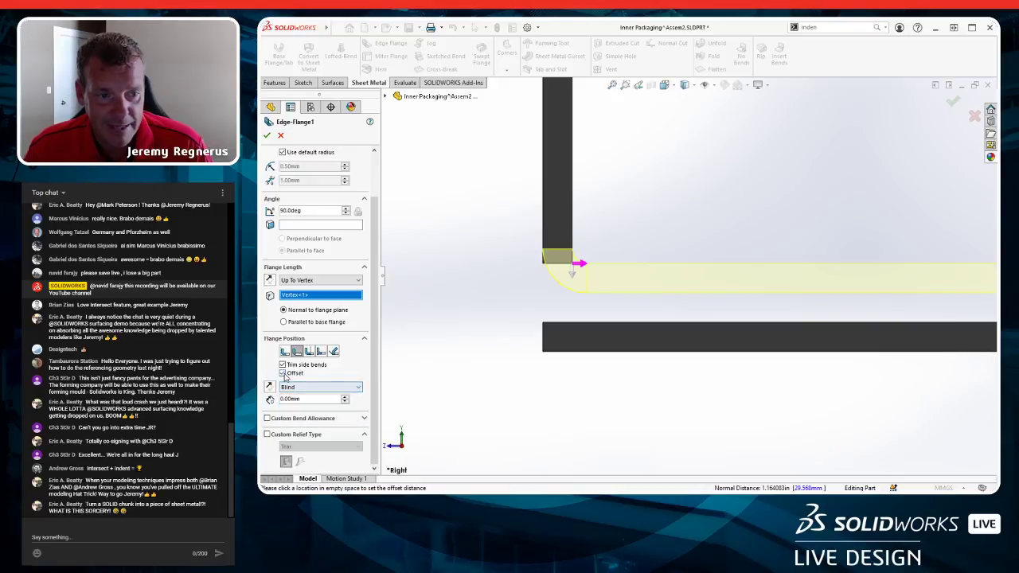
pyautogui.click(314, 387)
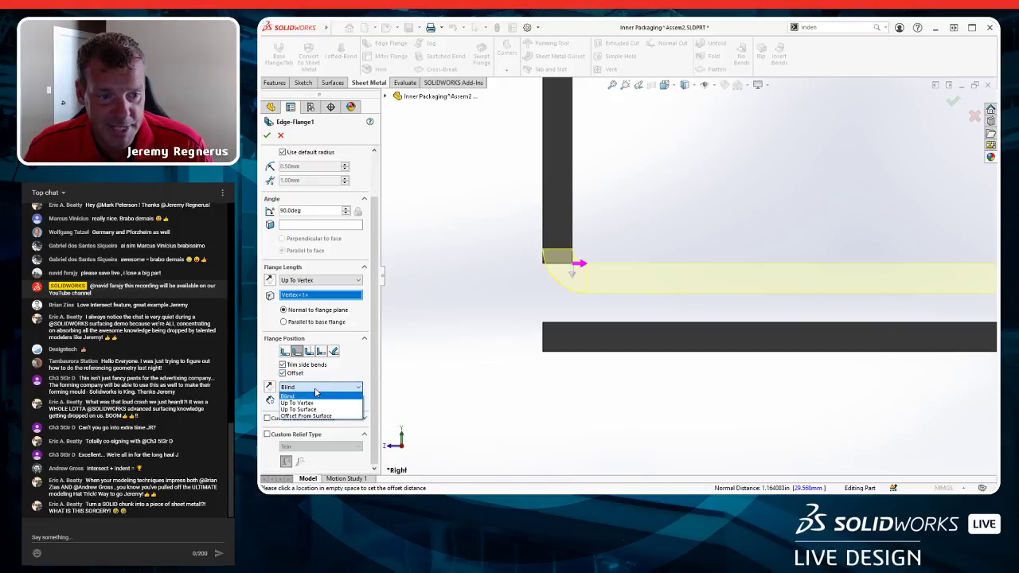
pyautogui.click(312, 416)
pyautogui.moveTo(573, 375); pyautogui.dragTo(584, 352, button='middle')
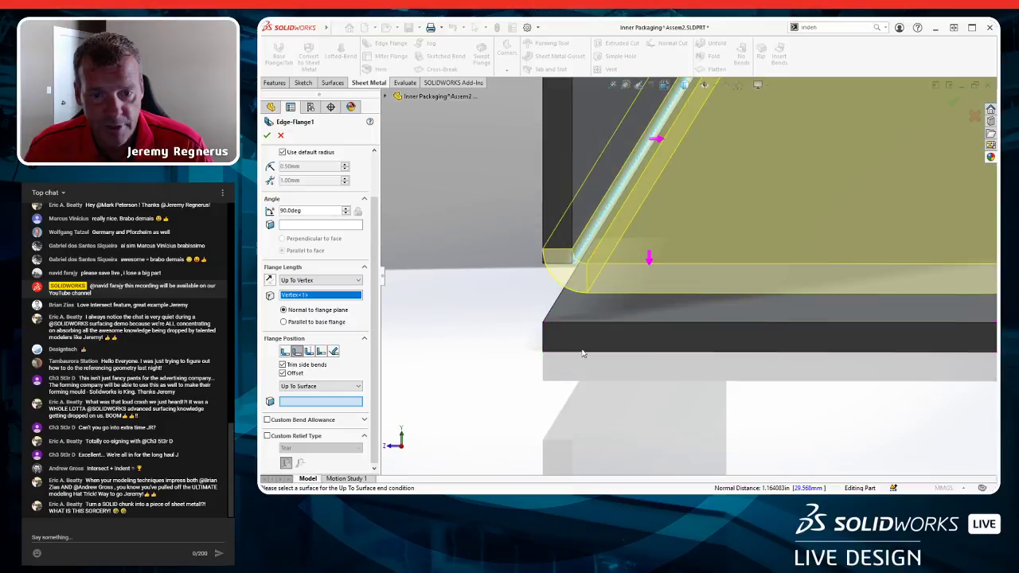
pyautogui.click(611, 316)
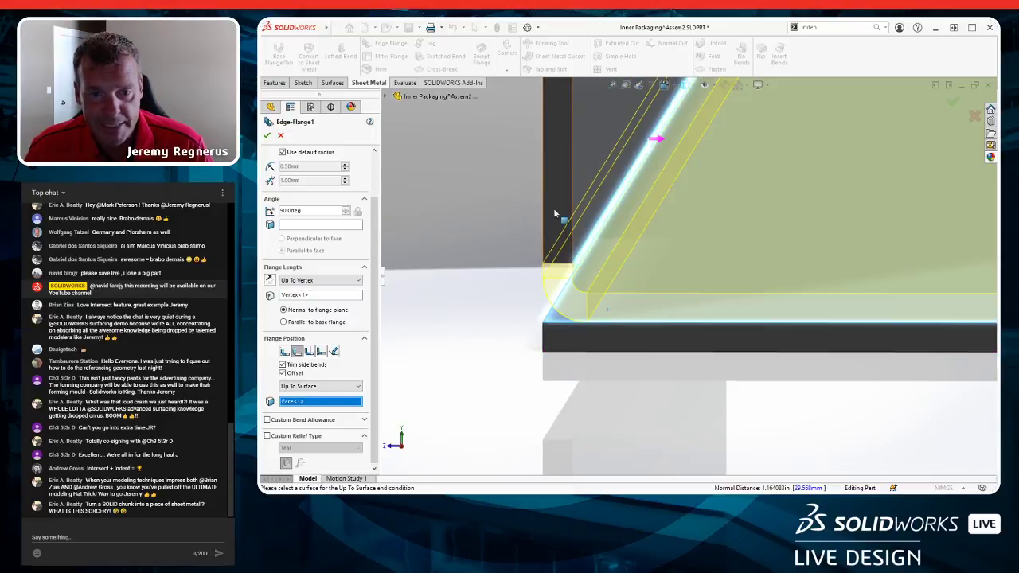
# Create the edge flange on the inner rear wall and view the part isometrically.
pyautogui.scroll(5, 828, 317)
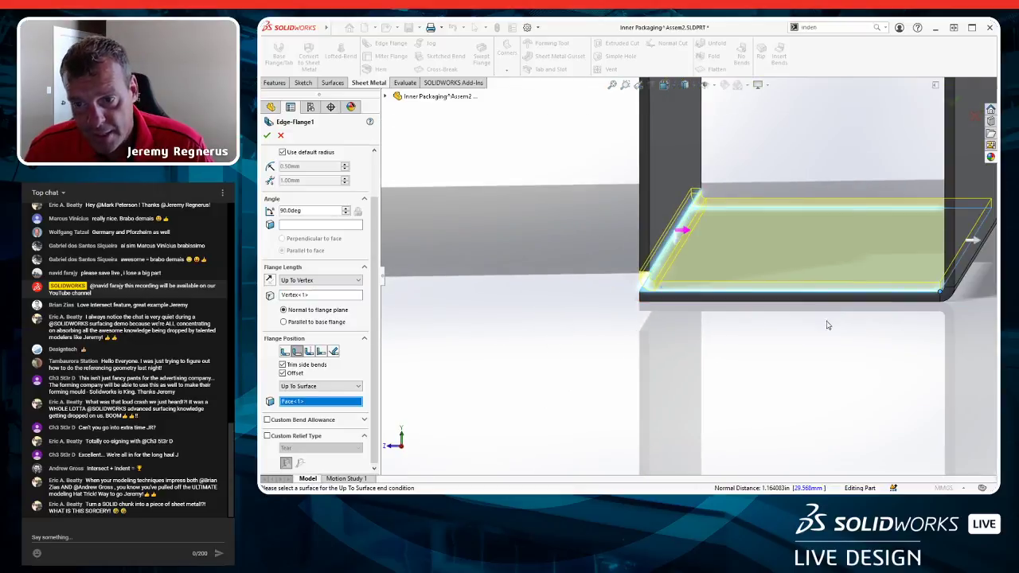
pyautogui.keyDown('ctrl'); pyautogui.moveTo(826, 322); pyautogui.dragTo(751, 350, button='middle'); pyautogui.keyUp('ctrl')
pyautogui.click(267, 135)
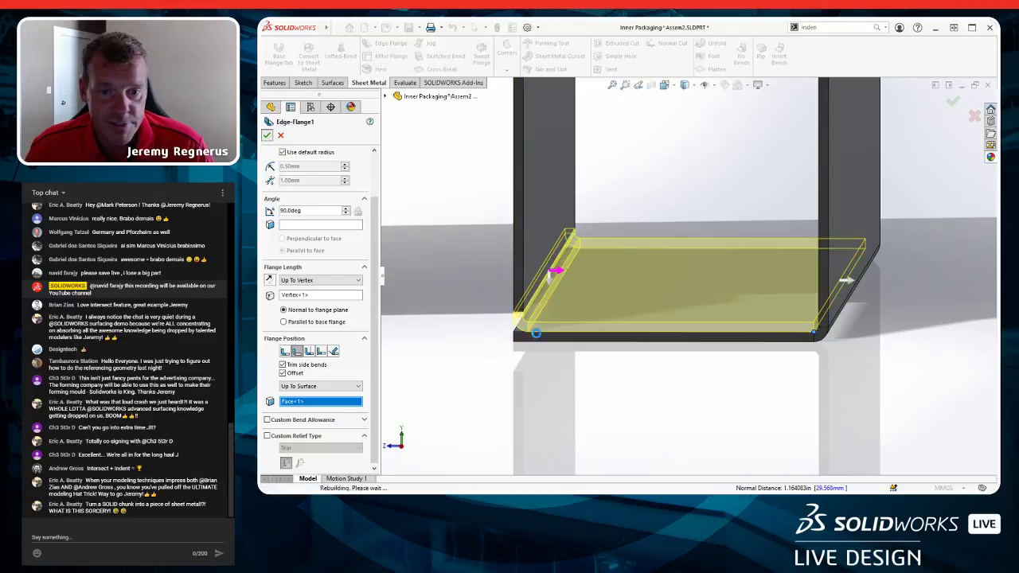
pyautogui.moveTo(564, 402); pyautogui.dragTo(643, 319, button='right')
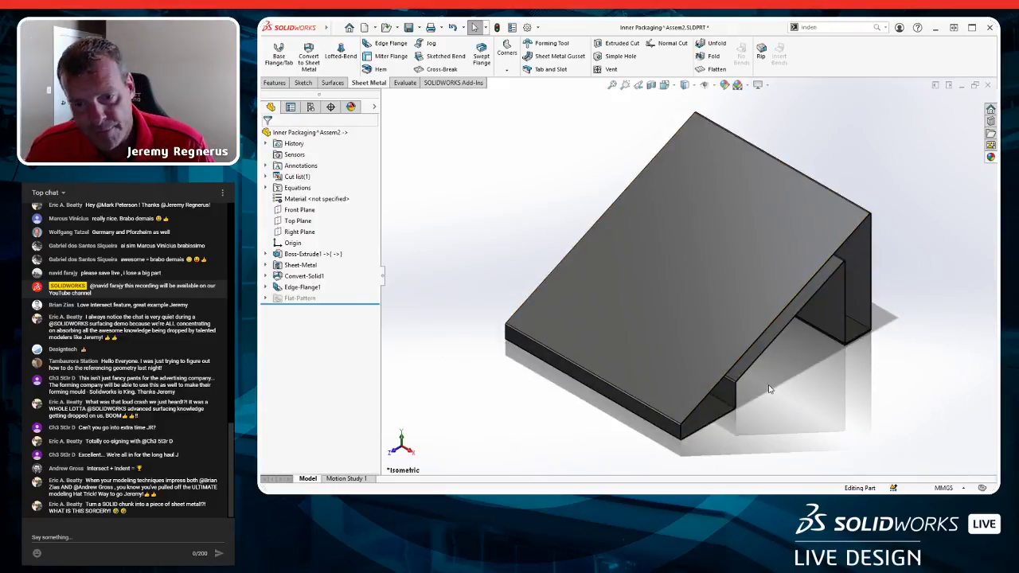
pyautogui.moveTo(769, 386); pyautogui.dragTo(721, 376, button='middle')
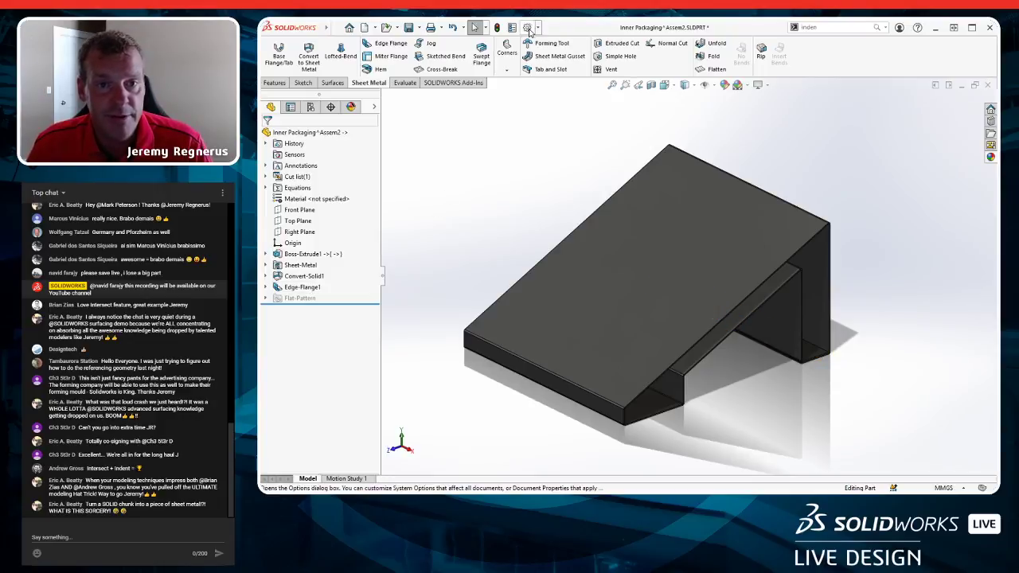
# Look through the document's sheet metal properties and search the options for "sheet", including the self-intersection check setting, without changing anything.
pyautogui.click(527, 27)
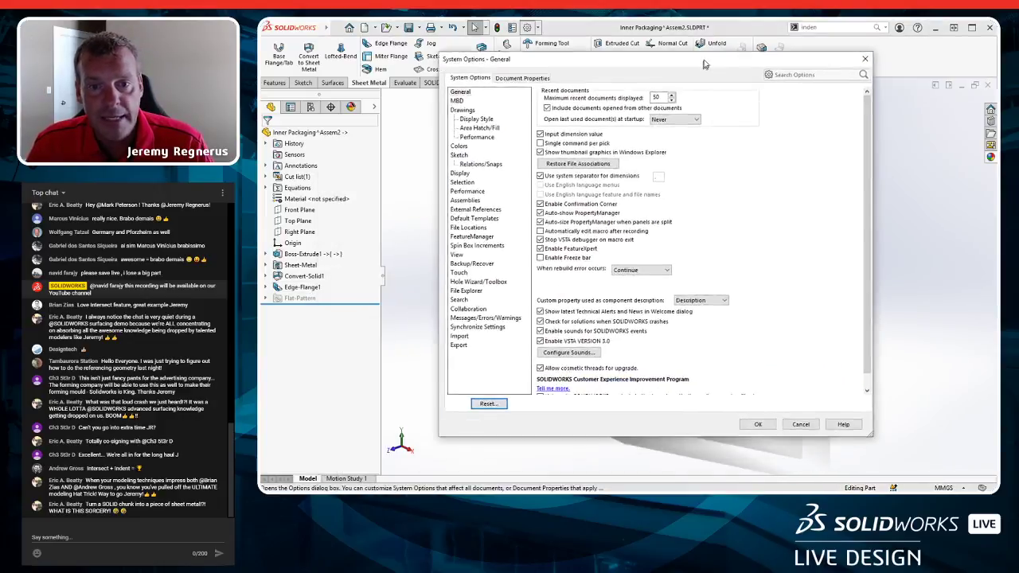
pyautogui.moveTo(705, 59); pyautogui.dragTo(693, 62)
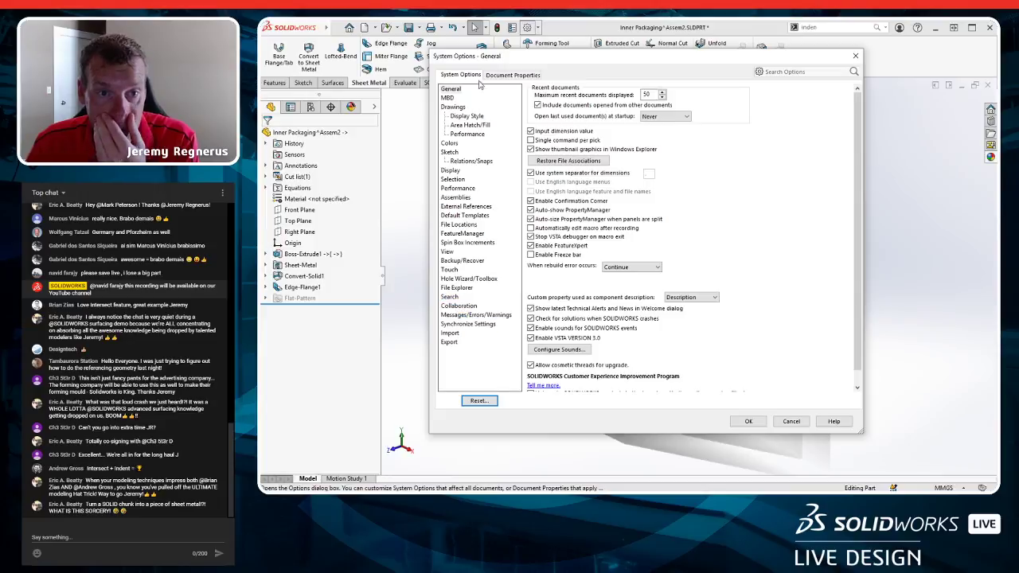
pyautogui.click(507, 75)
pyautogui.click(456, 206)
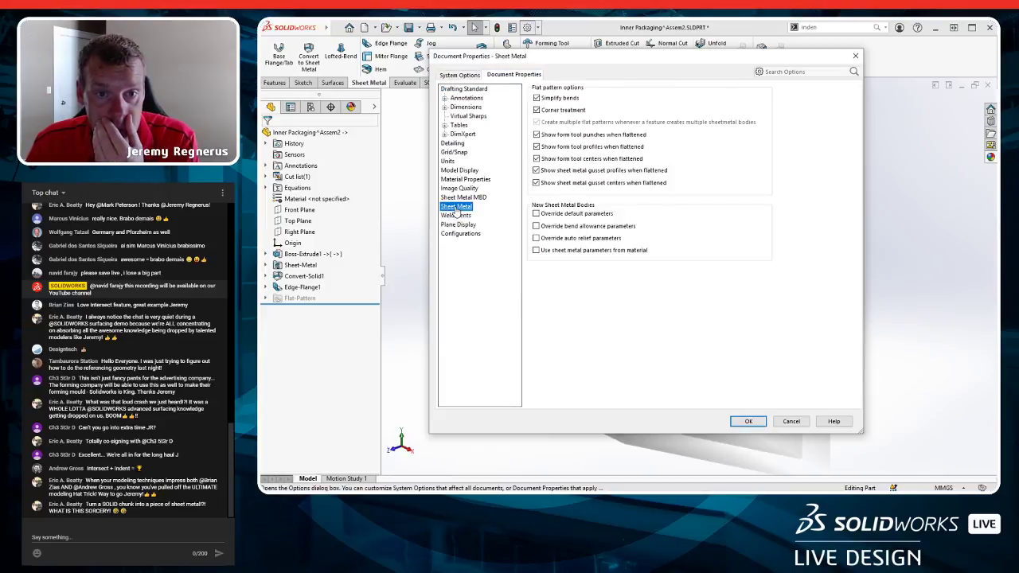
pyautogui.click(460, 75)
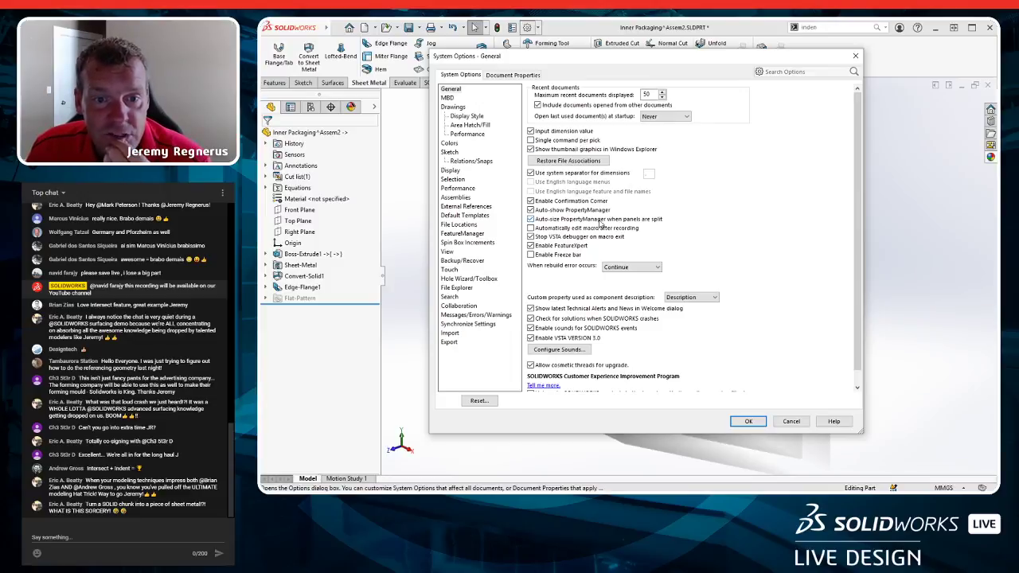
pyautogui.click(790, 72)
pyautogui.write('sheet')
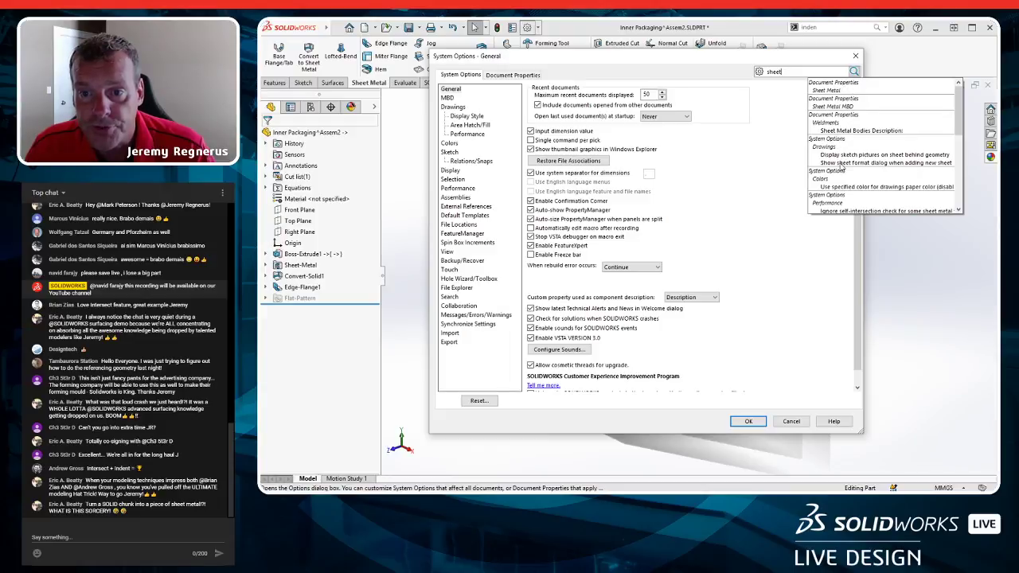
pyautogui.click(833, 205)
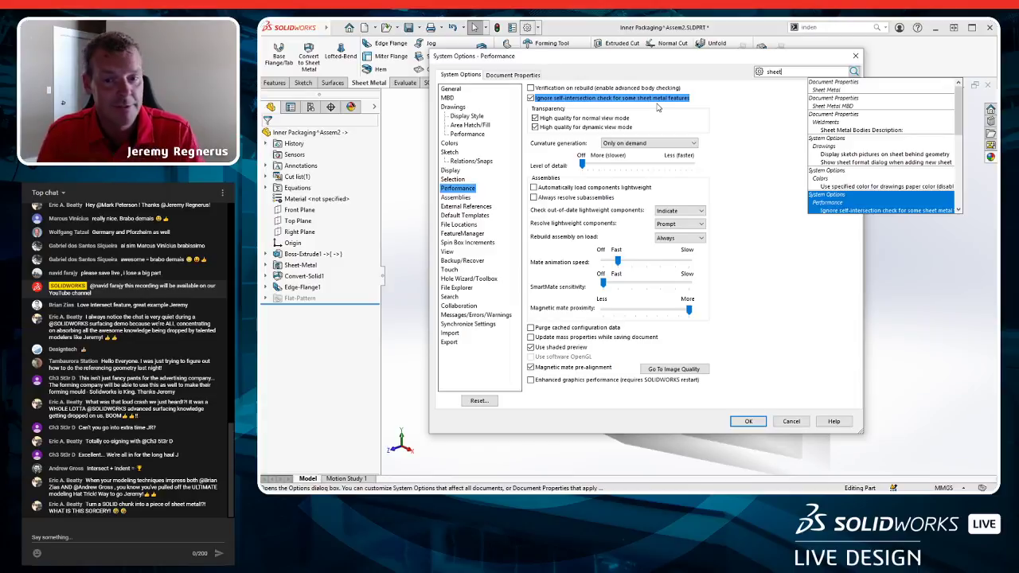
pyautogui.click(796, 426)
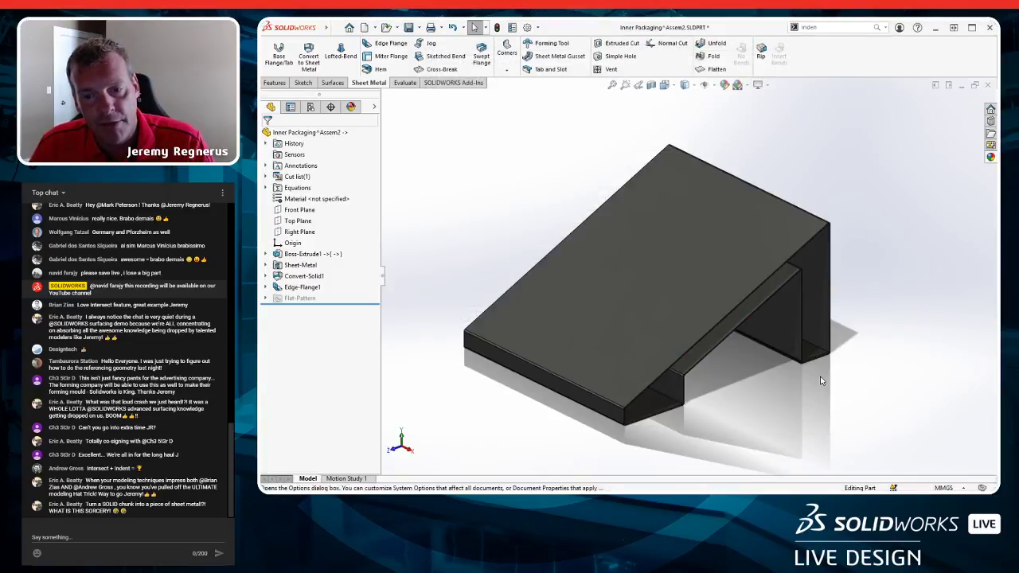
# Flatten the sheet metal part to inspect its flat pattern and return it to the folded state.
pyautogui.scroll(-8, 811, 364)
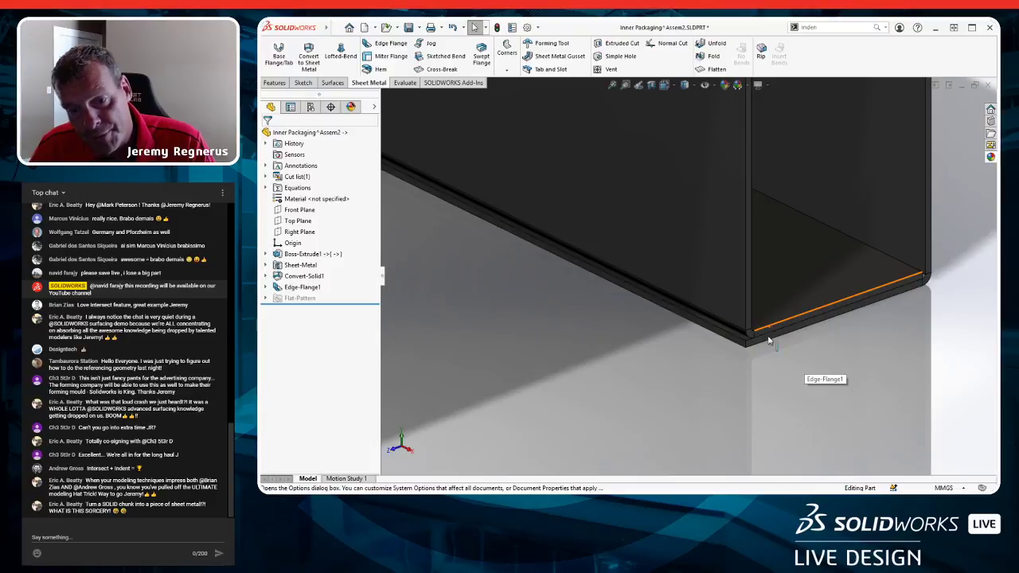
pyautogui.press('f')
pyautogui.press('f')
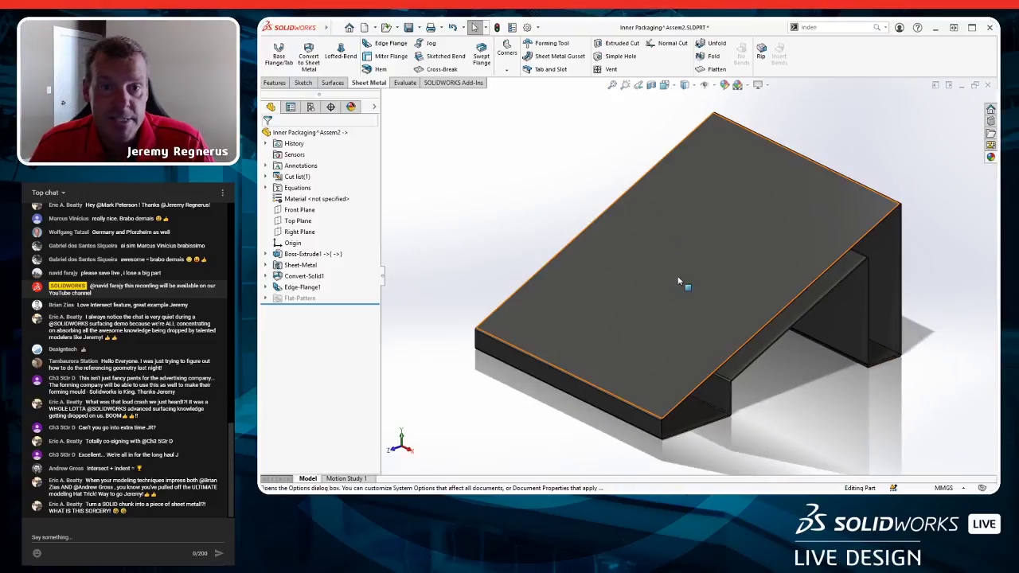
pyautogui.click(712, 69)
pyautogui.press('f')
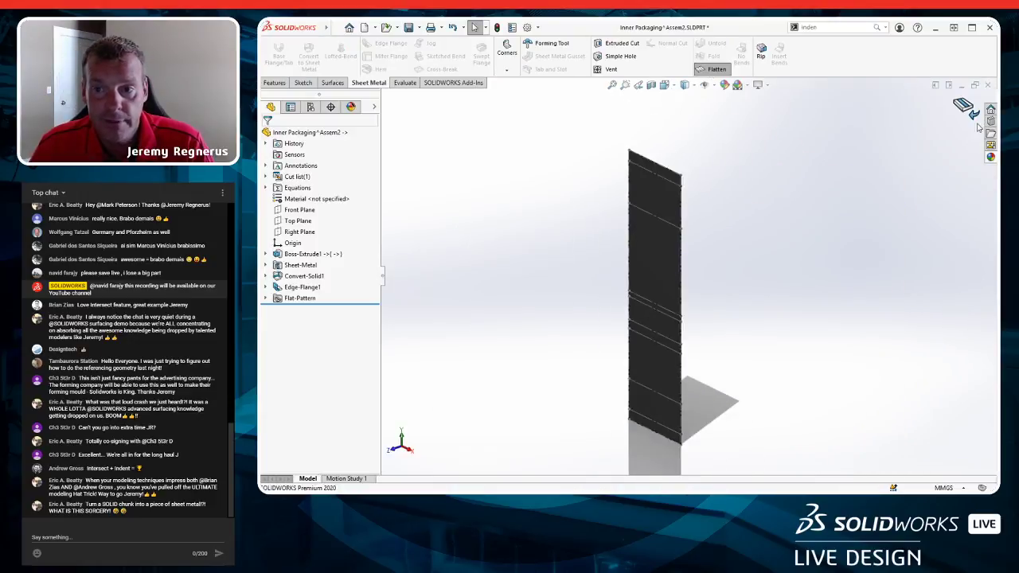
pyautogui.click(972, 106)
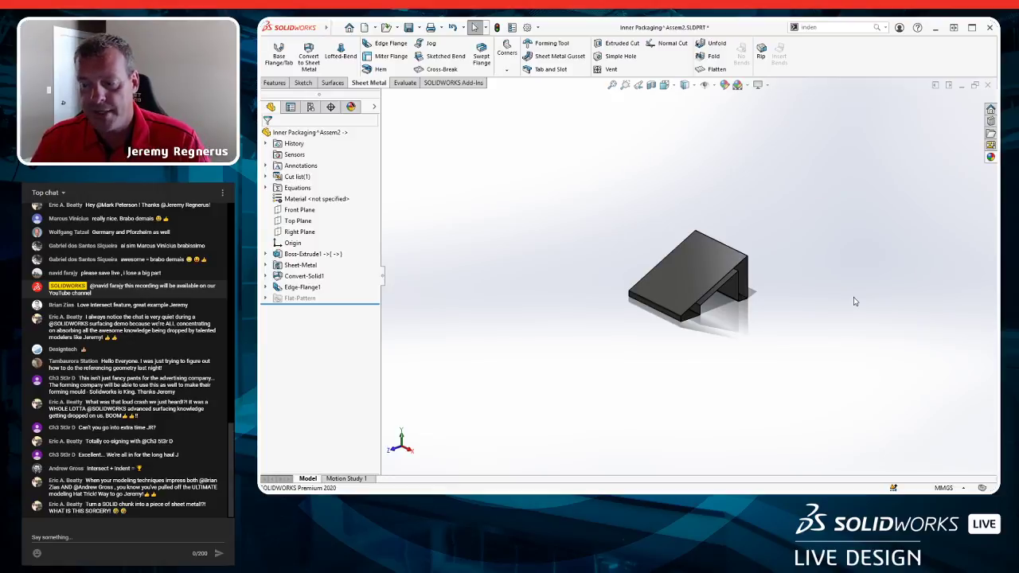
# Start an Edge Flange on the open sloped side edge of the top panel with a blind length of 152 mm.
pyautogui.scroll(-5, 711, 271)
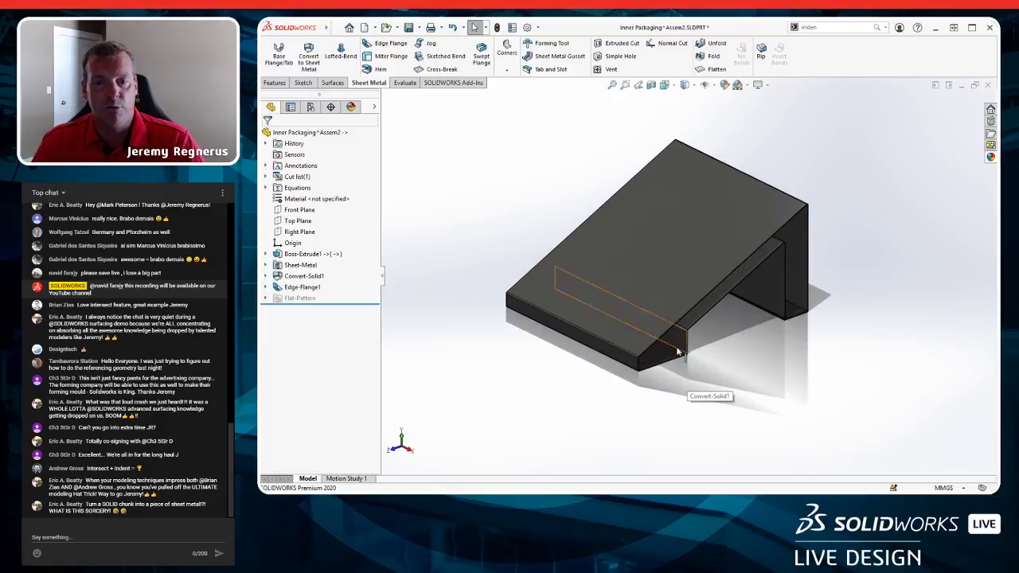
pyautogui.scroll(-4, 688, 307)
pyautogui.keyDown('ctrl'); pyautogui.moveTo(675, 349); pyautogui.dragTo(696, 355, button='middle'); pyautogui.keyUp('ctrl')
pyautogui.keyDown('ctrl'); pyautogui.moveTo(672, 397); pyautogui.dragTo(717, 385, button='middle'); pyautogui.keyUp('ctrl')
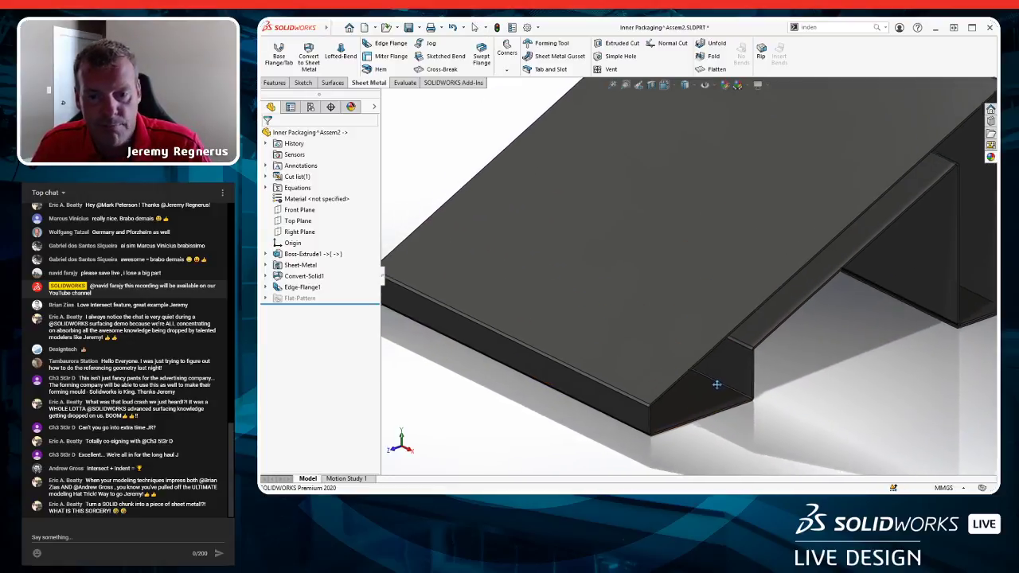
pyautogui.scroll(3, 788, 137)
pyautogui.scroll(-4, 700, 367)
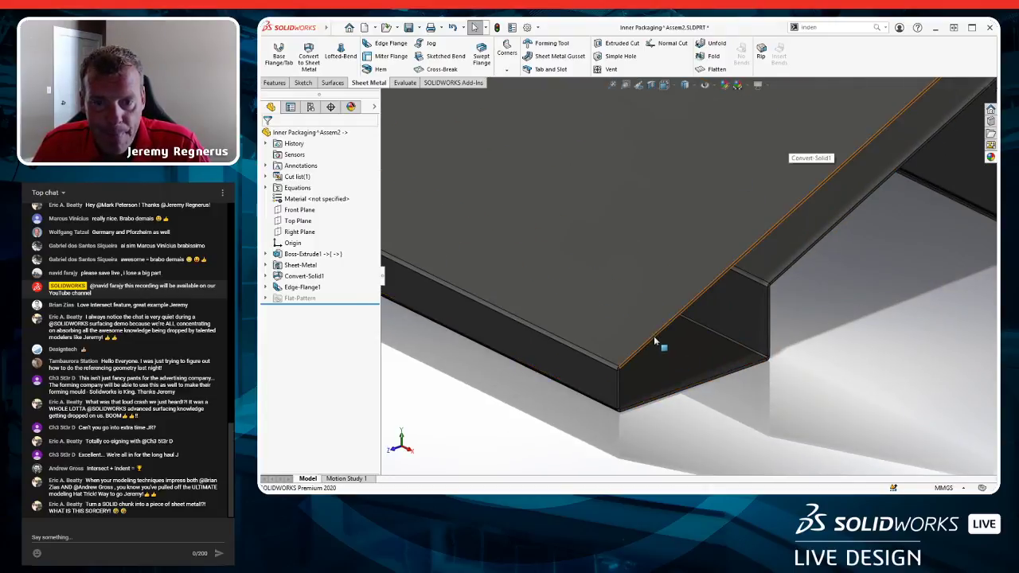
pyautogui.scroll(-3, 636, 366)
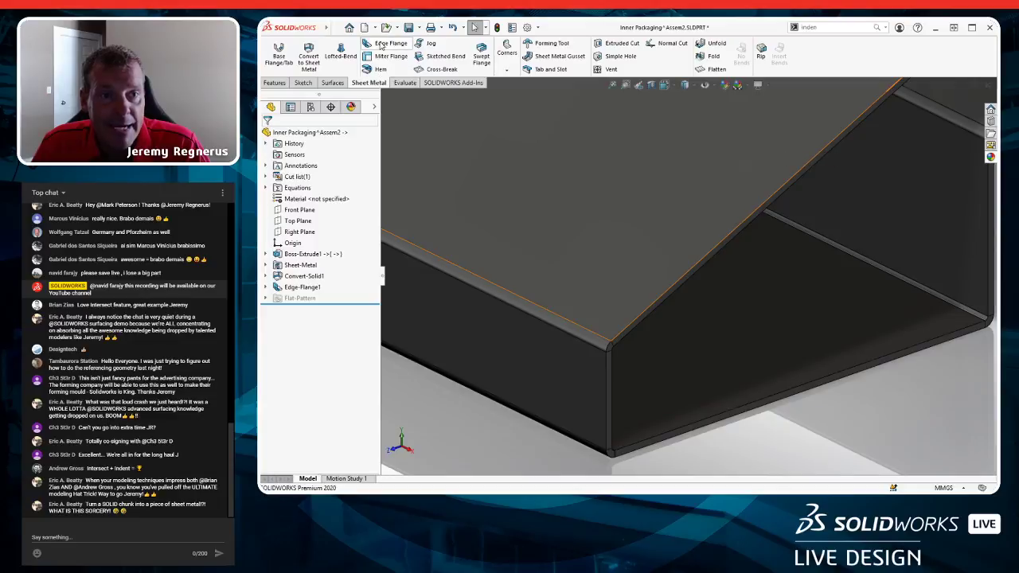
pyautogui.click(644, 316)
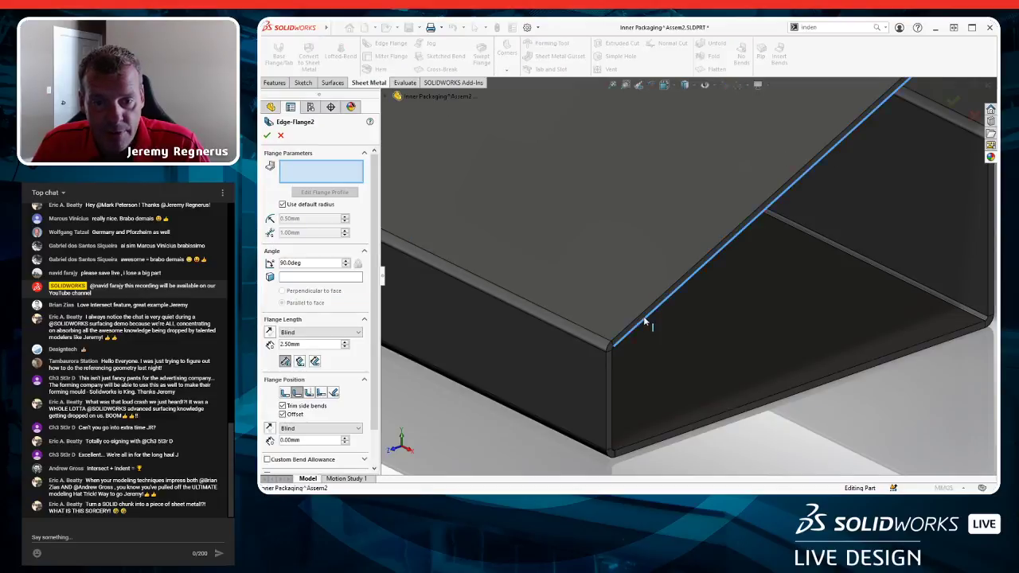
pyautogui.scroll(3, 738, 443)
pyautogui.scroll(3, 786, 251)
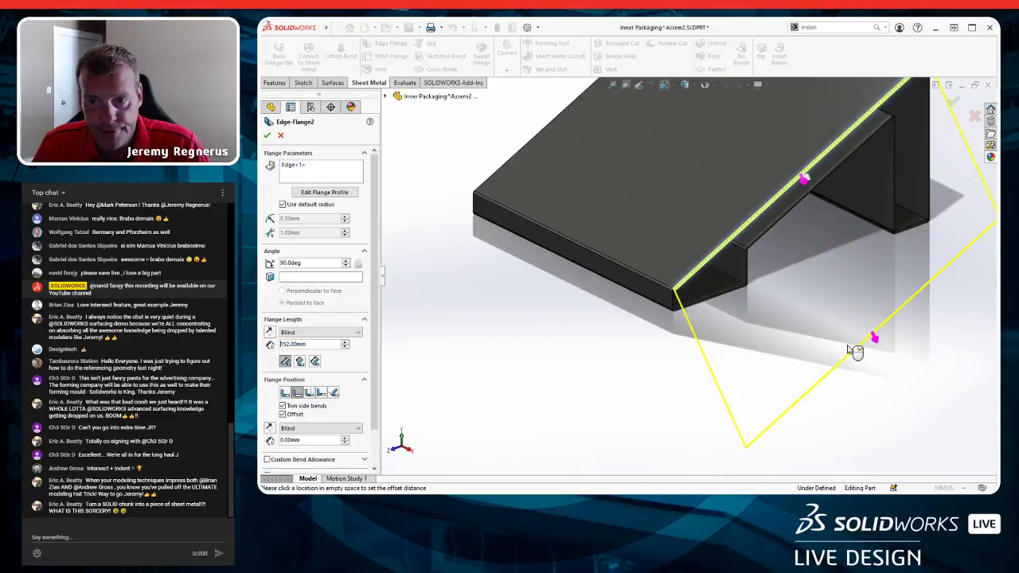
pyautogui.moveTo(794, 307); pyautogui.dragTo(689, 360, button='middle')
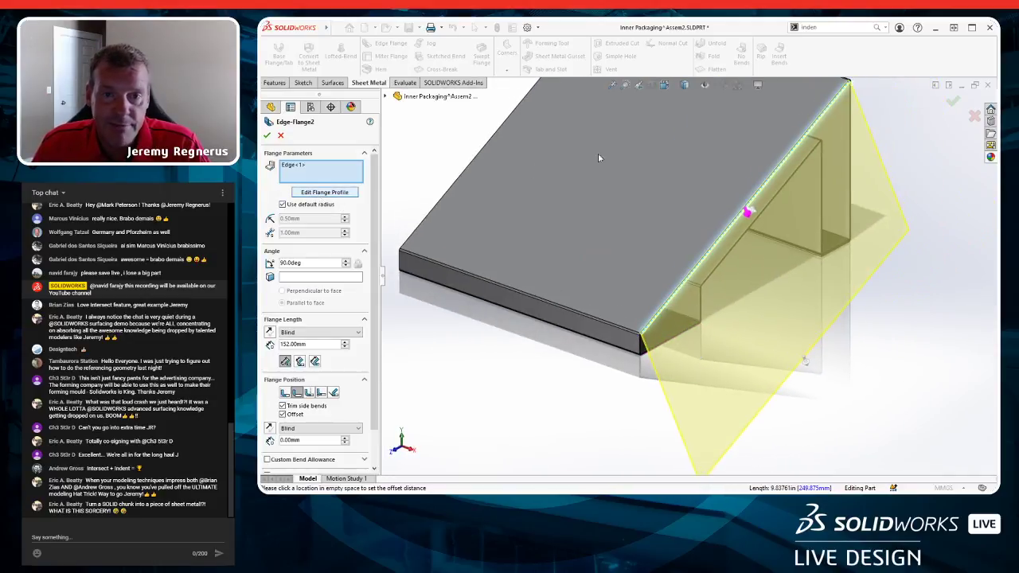
# Edit the flange profile in the Right view and delete the vertical relations of both side lines and the far line's horizontal relation.
pyautogui.click(663, 84)
pyautogui.click(692, 126)
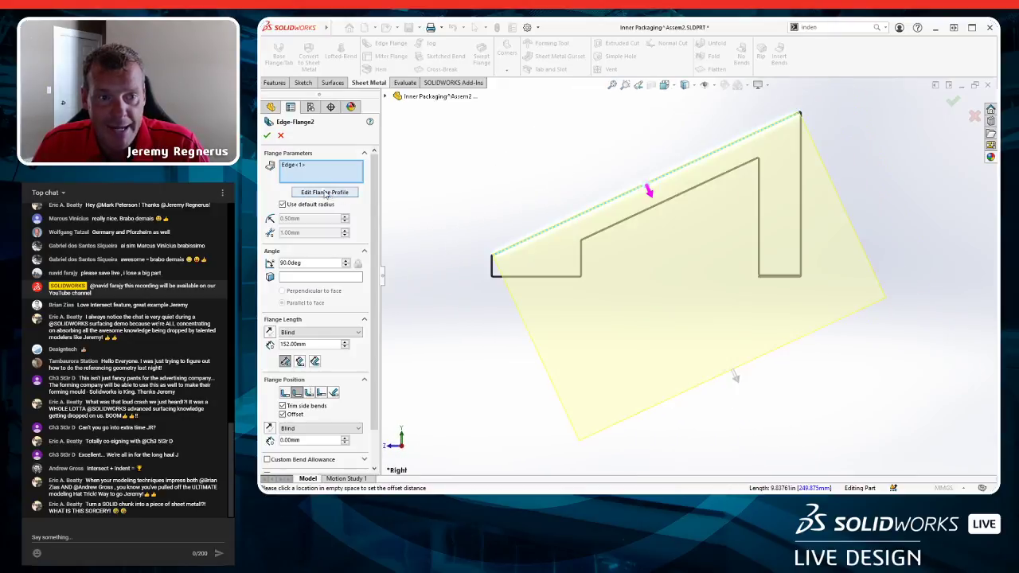
pyautogui.click(329, 193)
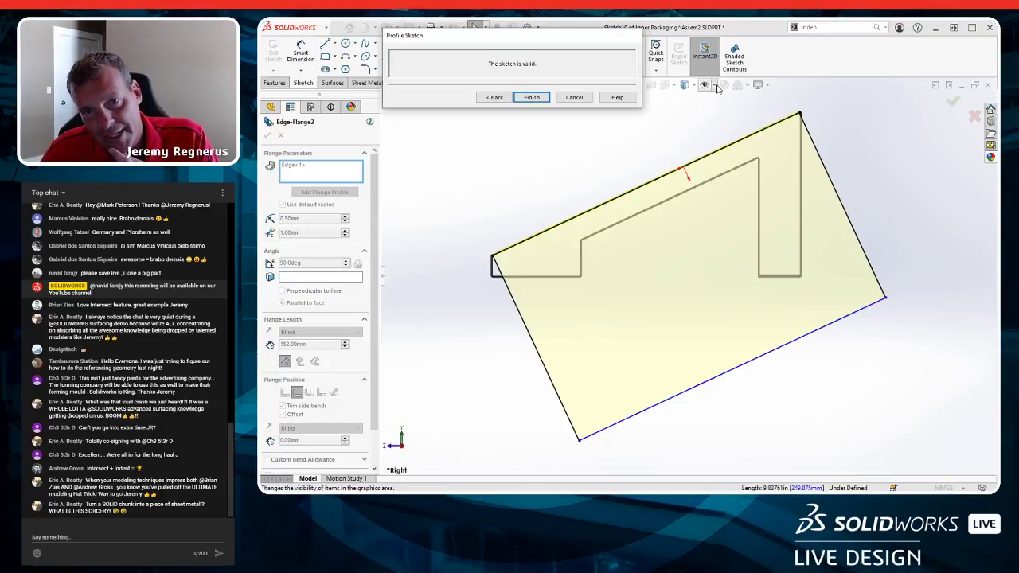
pyautogui.click(535, 344)
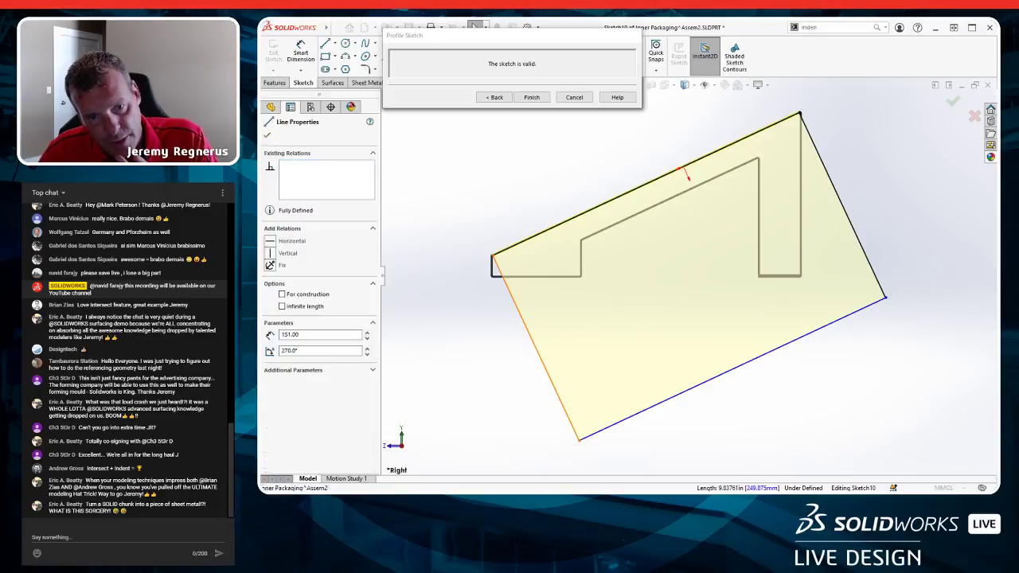
pyautogui.click(532, 358)
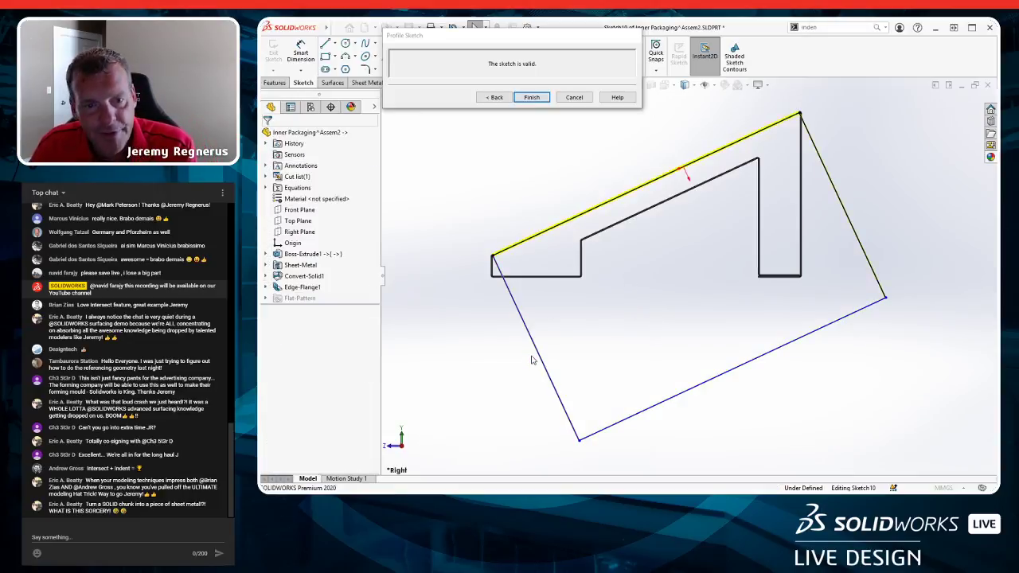
pyautogui.click(870, 265)
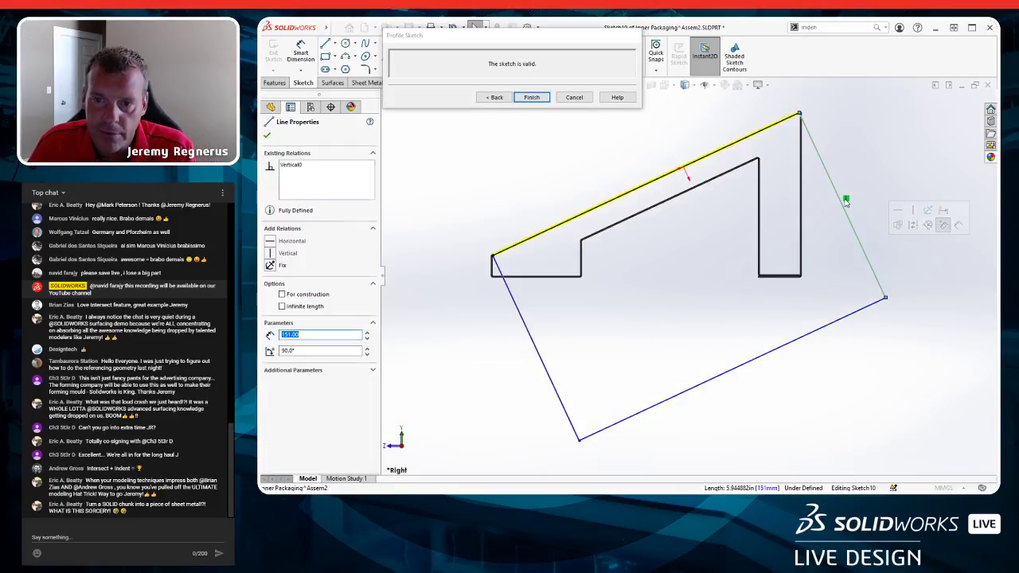
pyautogui.click(846, 207)
pyautogui.click(749, 360)
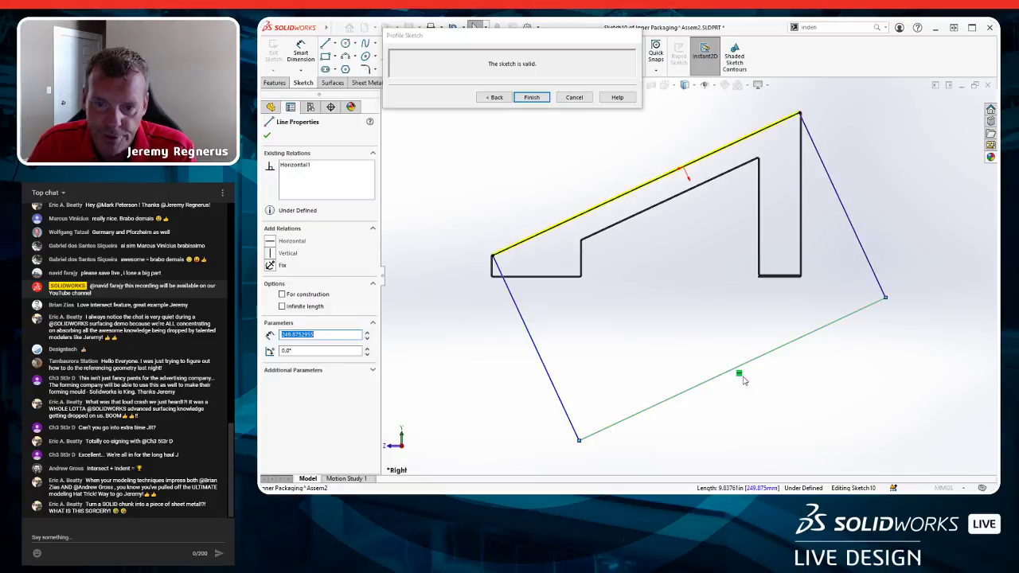
pyautogui.click(740, 377)
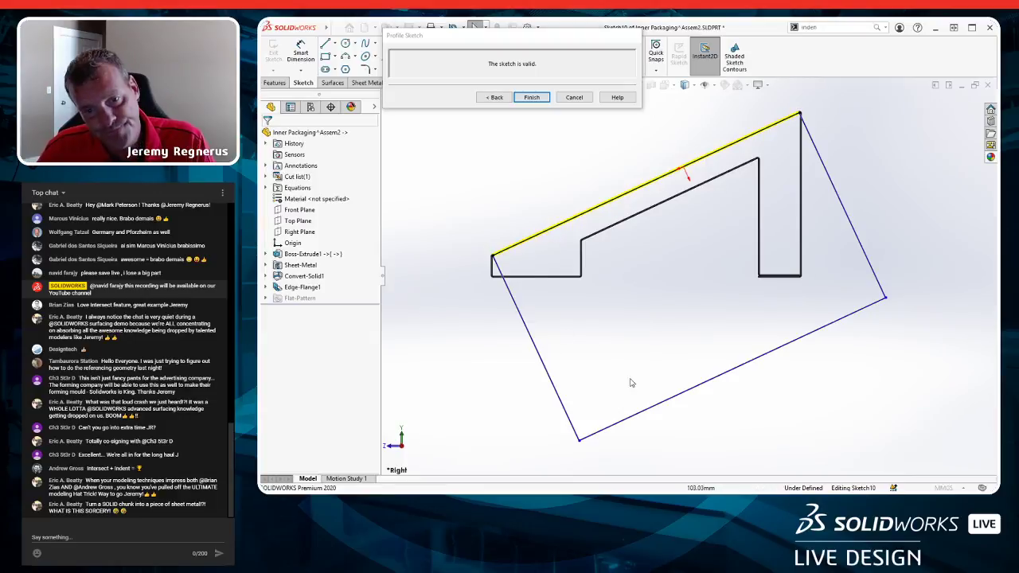
# Make the far line of the flange profile collinear with the bottom edge of the front bottom panel.
pyautogui.click(648, 416)
pyautogui.scroll(-5, 546, 284)
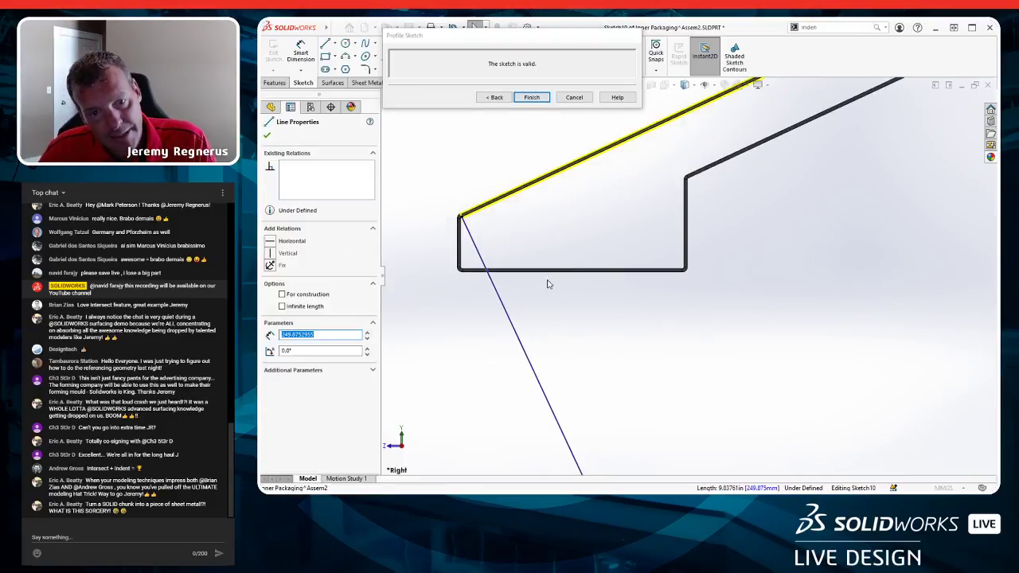
pyautogui.click(562, 278)
pyautogui.keyDown('ctrl'); pyautogui.click(575, 269); pyautogui.keyUp('ctrl')
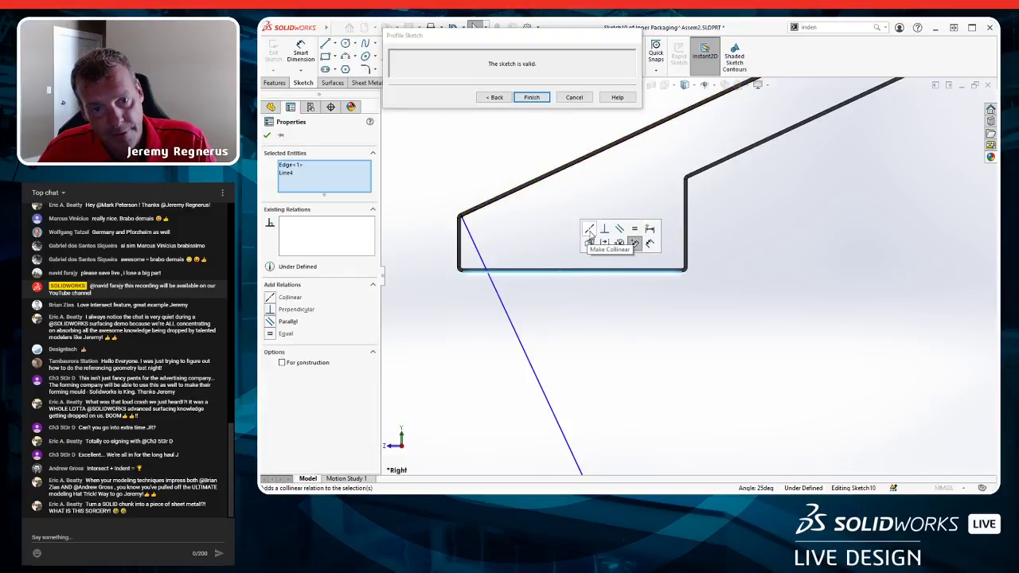
pyautogui.click(590, 231)
pyautogui.scroll(3, 558, 334)
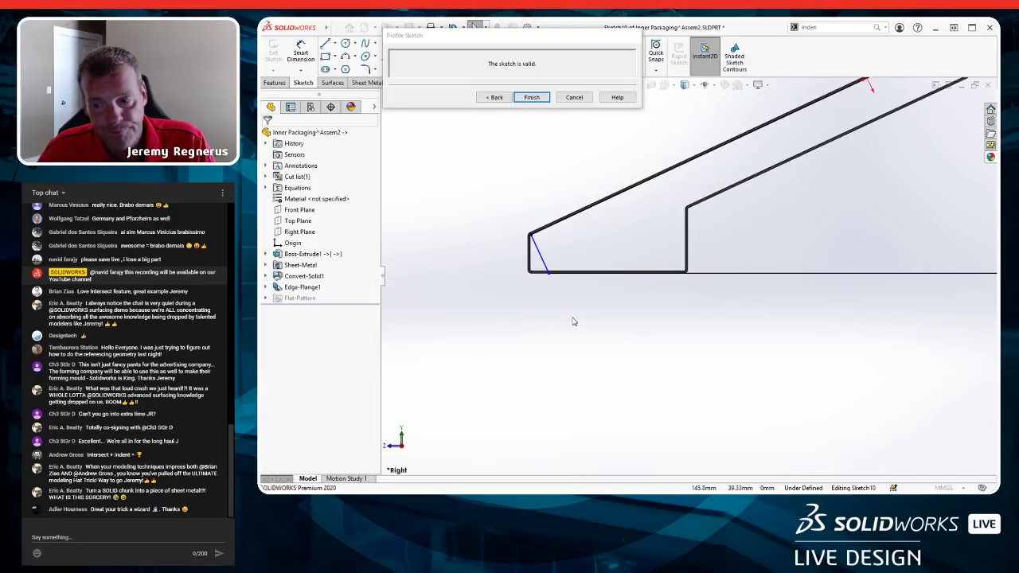
# Constrain the lower endpoint of the profile's front side line to the part's lower front corner.
pyautogui.scroll(3, 616, 337)
pyautogui.scroll(-4, 521, 307)
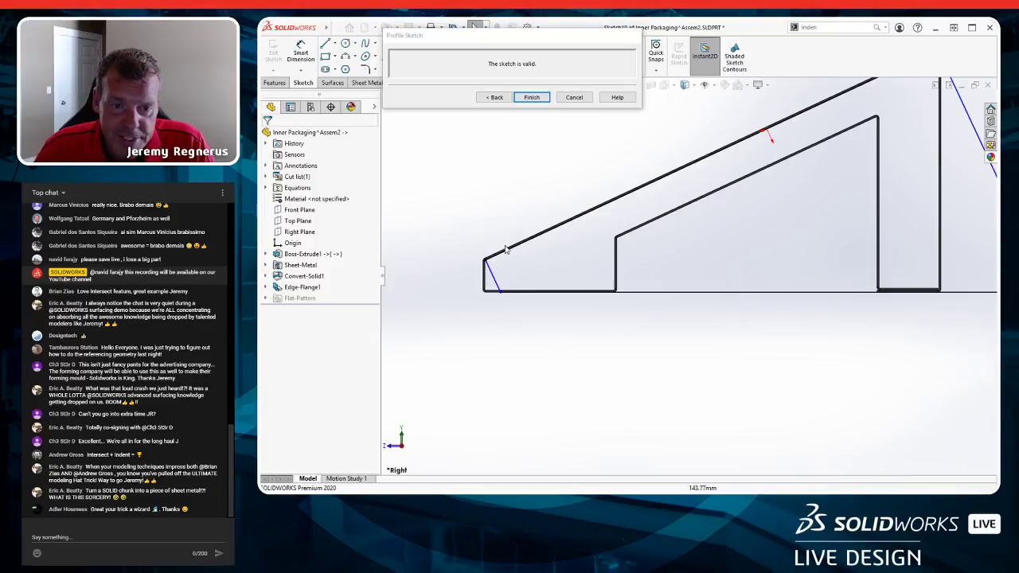
pyautogui.click(499, 293)
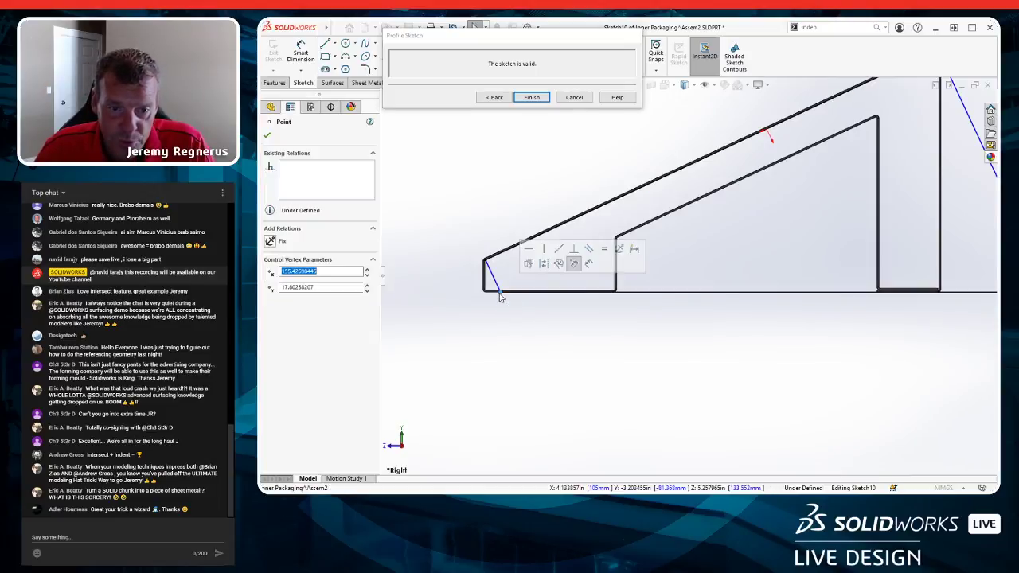
pyautogui.click(576, 254)
pyautogui.click(635, 354)
pyautogui.scroll(2, 636, 354)
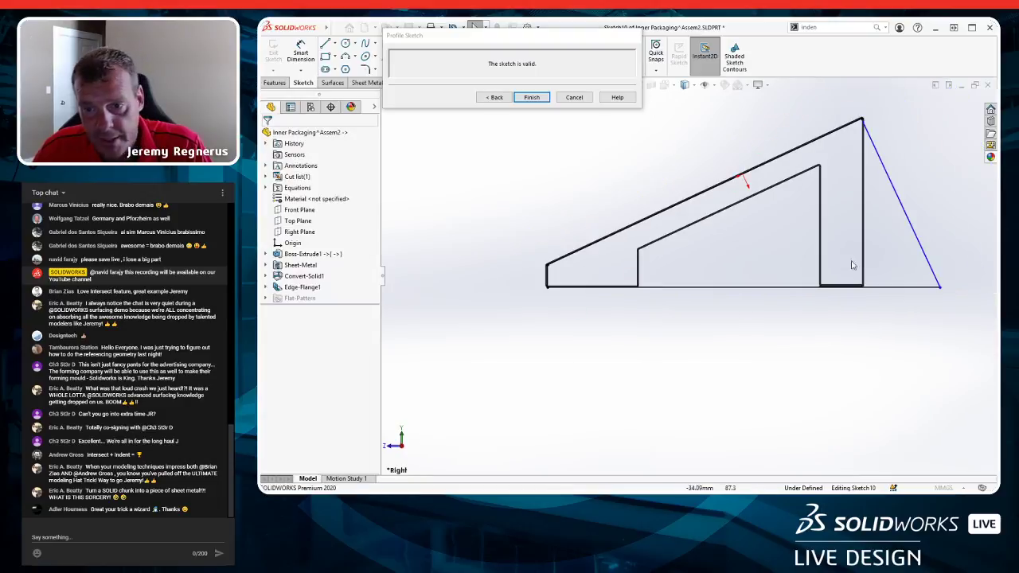
# Move the lower endpoint of the flange profile's rear side line onto the part's lower rear corner to fully define it.
pyautogui.click(940, 287)
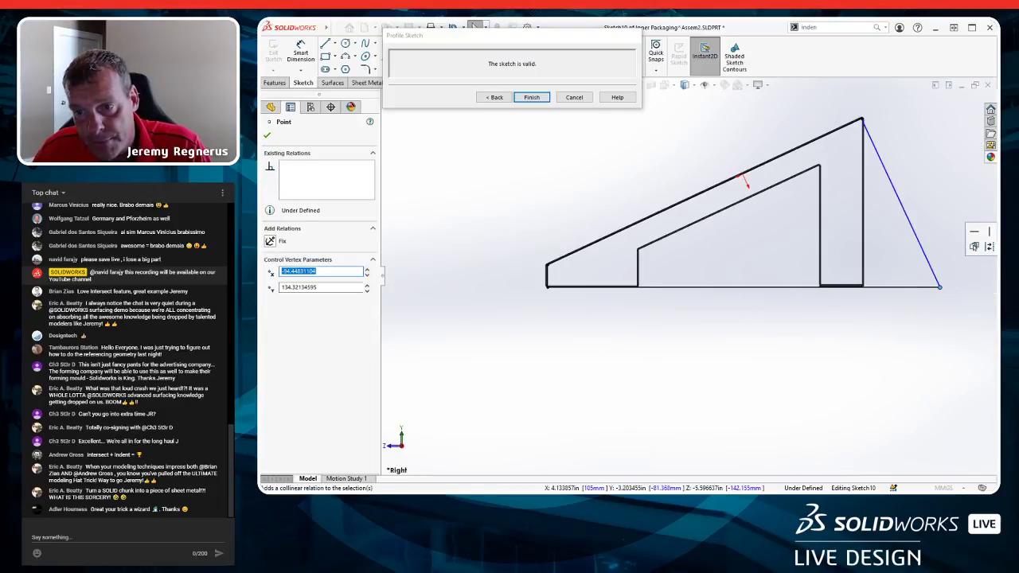
pyautogui.moveTo(940, 287); pyautogui.dragTo(863, 285)
pyautogui.click(832, 347)
pyautogui.keyDown('ctrl'); pyautogui.moveTo(756, 332); pyautogui.dragTo(467, 366, button='middle'); pyautogui.keyUp('ctrl')
pyautogui.click(574, 321)
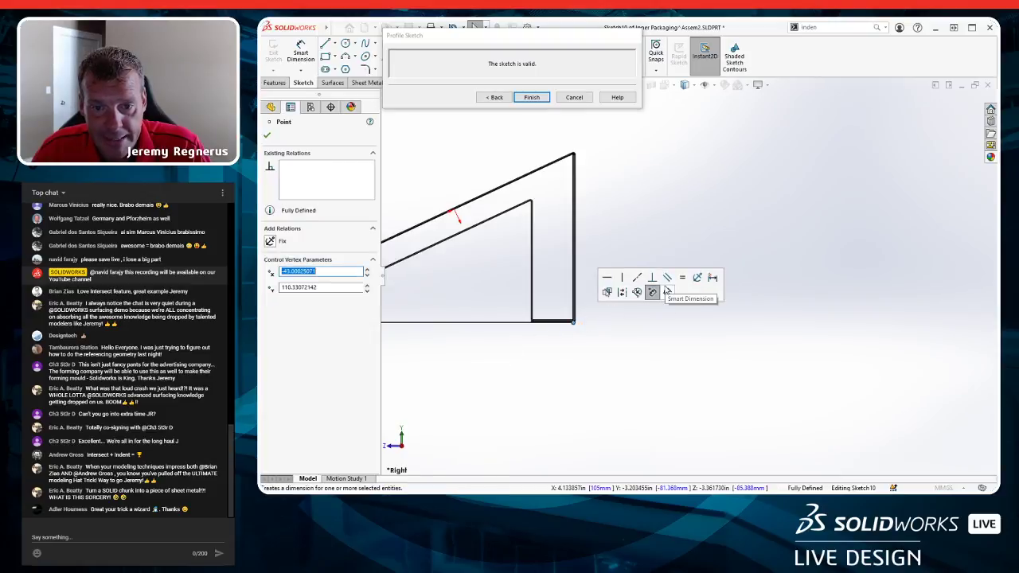
pyautogui.click(648, 353)
pyautogui.moveTo(648, 352)
pyautogui.mouseDown(button='middle')
pyautogui.moveTo(653, 371)
pyautogui.moveTo(662, 359)
pyautogui.moveTo(714, 418)
pyautogui.mouseUp(button='middle')
# Return from the profile sketch to the edge flange settings and set the flange position to Bend Outside.
pyautogui.click(495, 97)
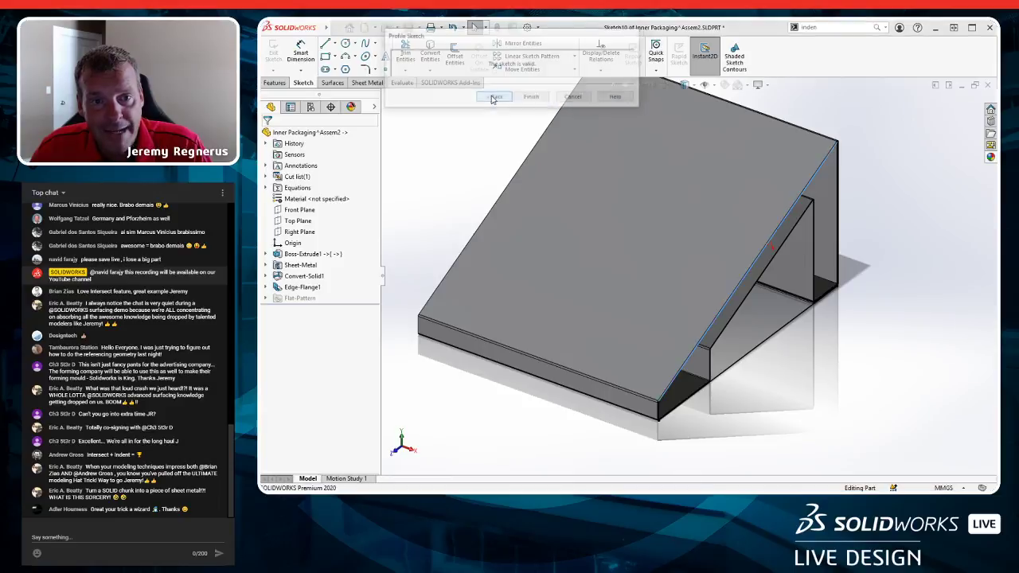
pyautogui.scroll(6, 641, 347)
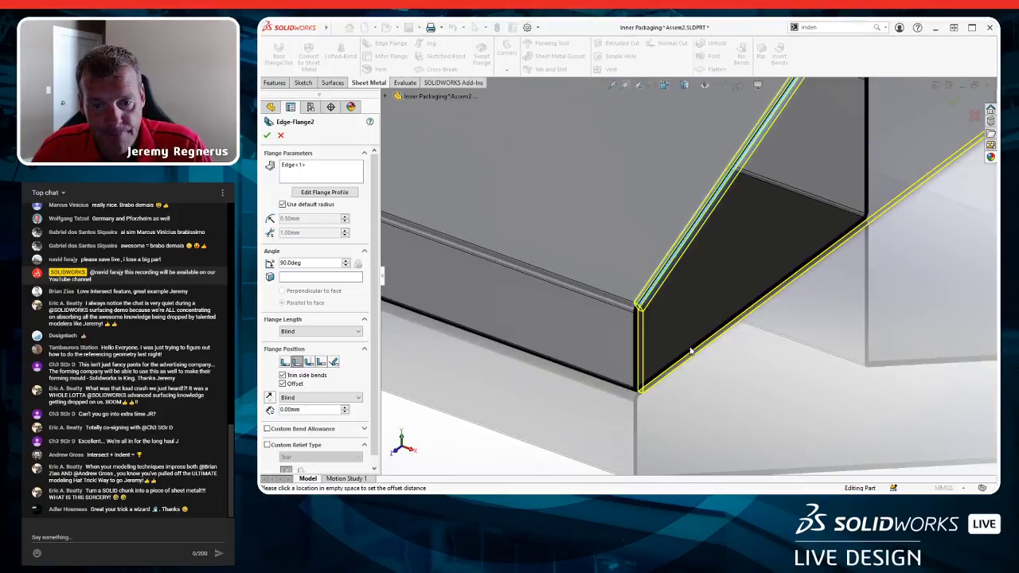
pyautogui.scroll(3, 629, 333)
pyautogui.moveTo(671, 307)
pyautogui.mouseDown(button='middle')
pyautogui.moveTo(696, 294)
pyautogui.moveTo(687, 295)
pyautogui.mouseUp(button='middle')
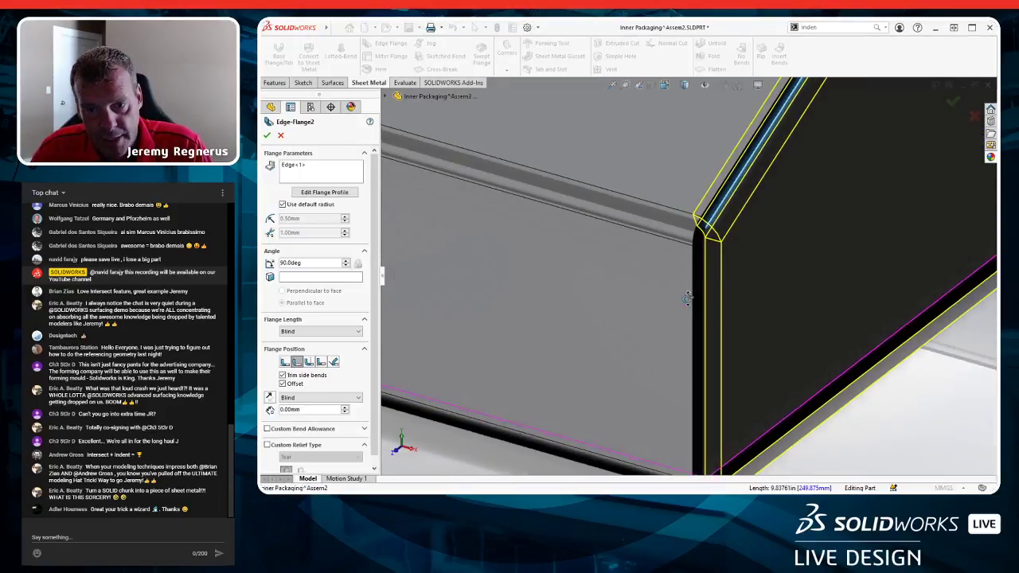
pyautogui.click(308, 362)
pyautogui.scroll(-2, 531, 340)
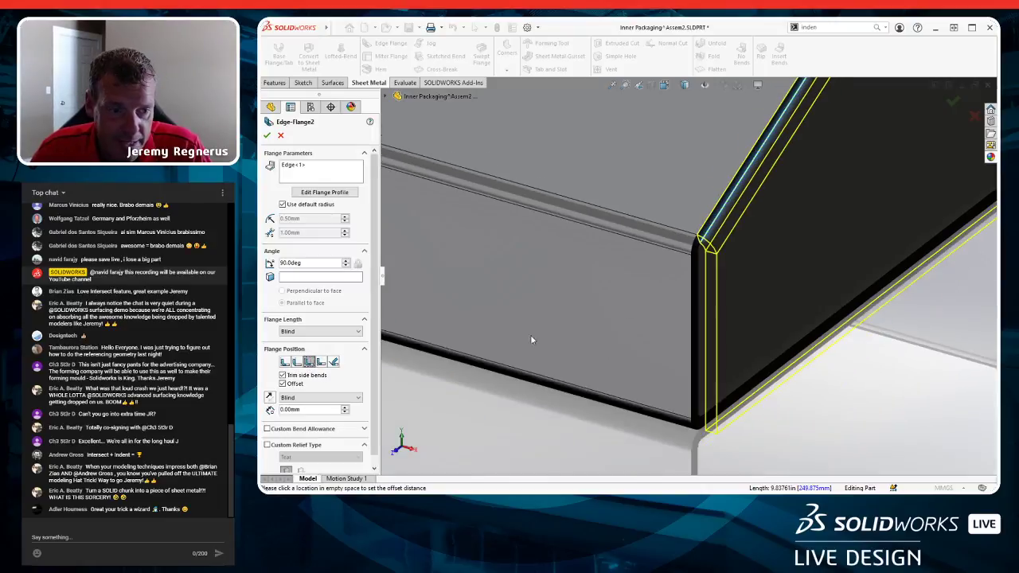
pyautogui.scroll(-1, 377, 366)
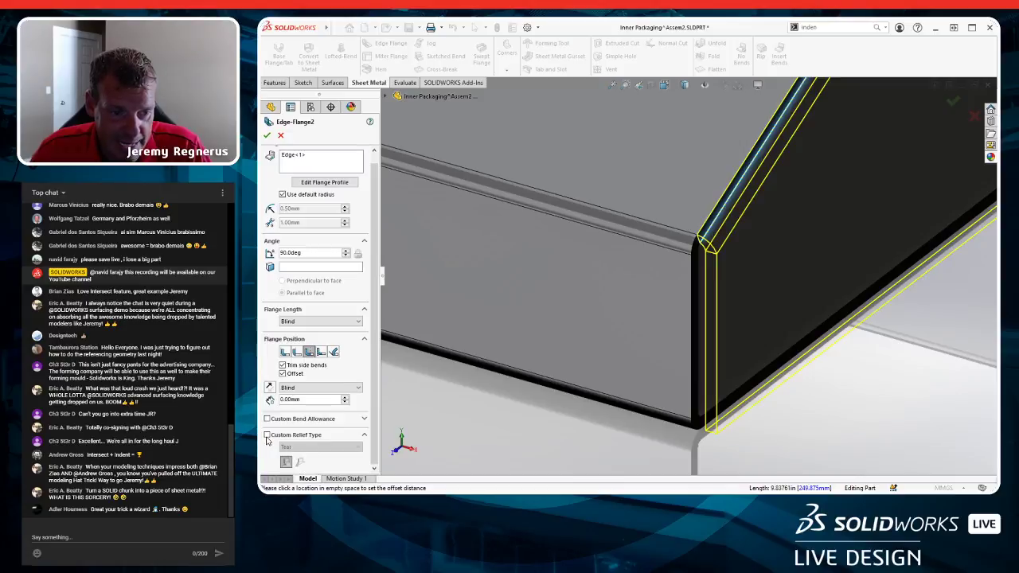
# Enable a custom Tear relief with the Extend option and complete the side edge flange.
pyautogui.click(267, 436)
pyautogui.click(372, 446)
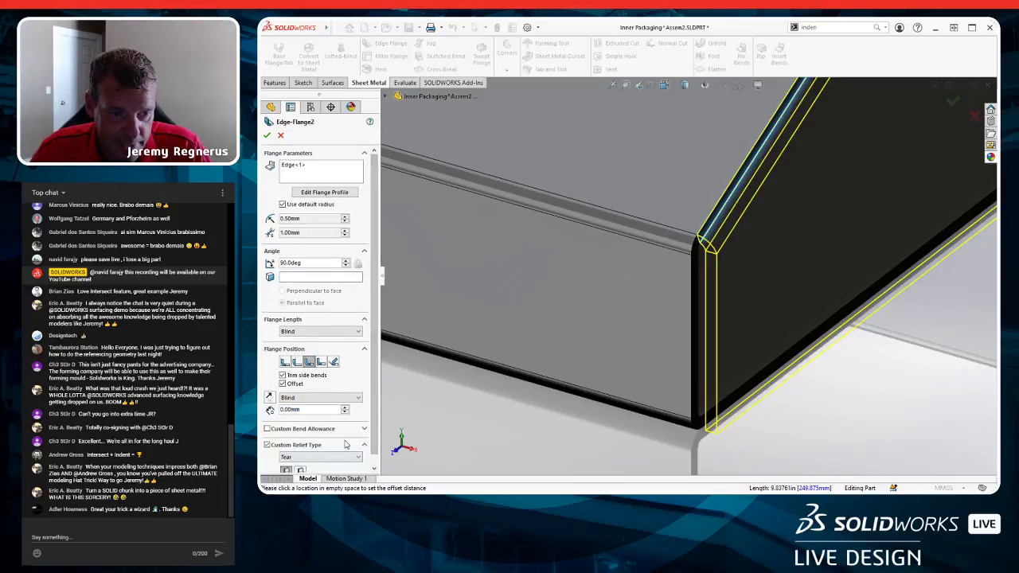
pyautogui.scroll(-1, 301, 463)
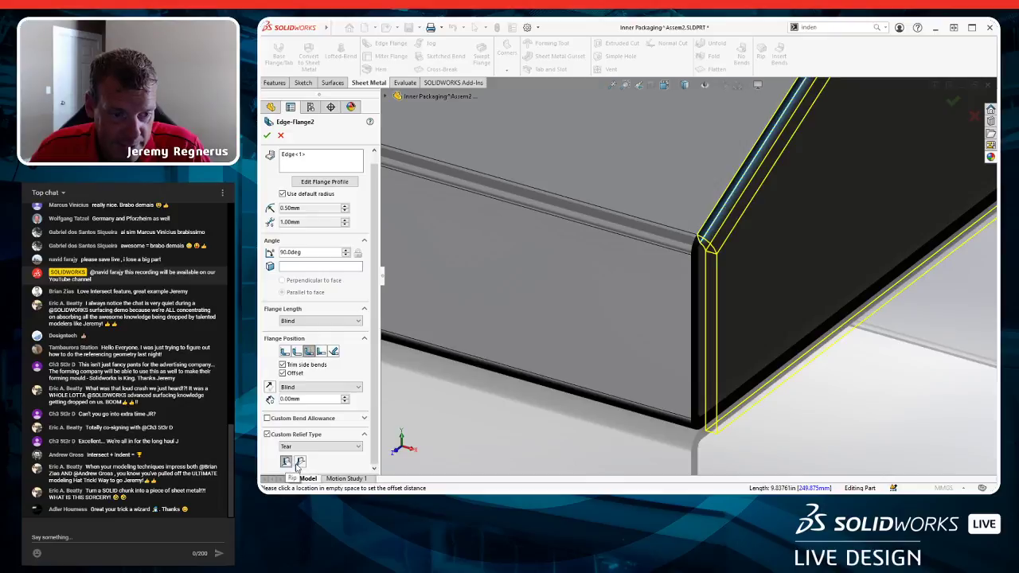
pyautogui.click(301, 465)
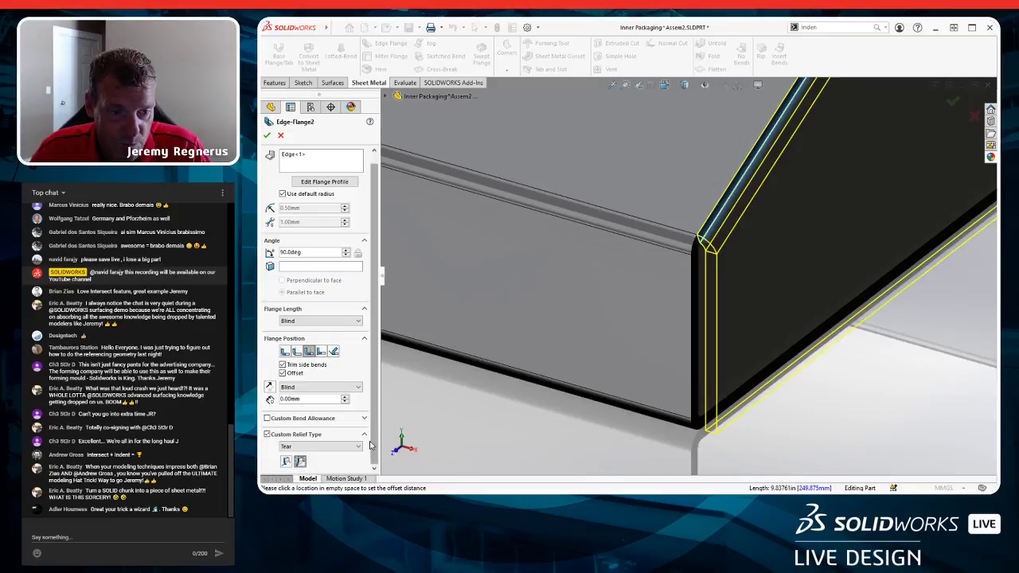
pyautogui.moveTo(374, 446); pyautogui.dragTo(377, 341)
pyautogui.scroll(10, 733, 292)
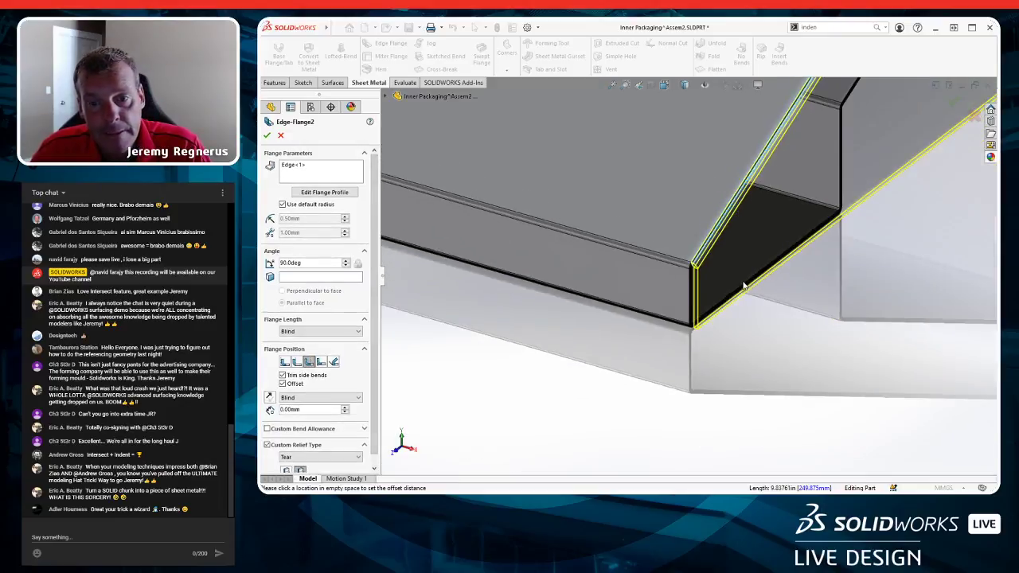
pyautogui.keyDown('ctrl'); pyautogui.moveTo(745, 235); pyautogui.dragTo(718, 344, button='middle'); pyautogui.keyUp('ctrl')
pyautogui.scroll(3, 718, 343)
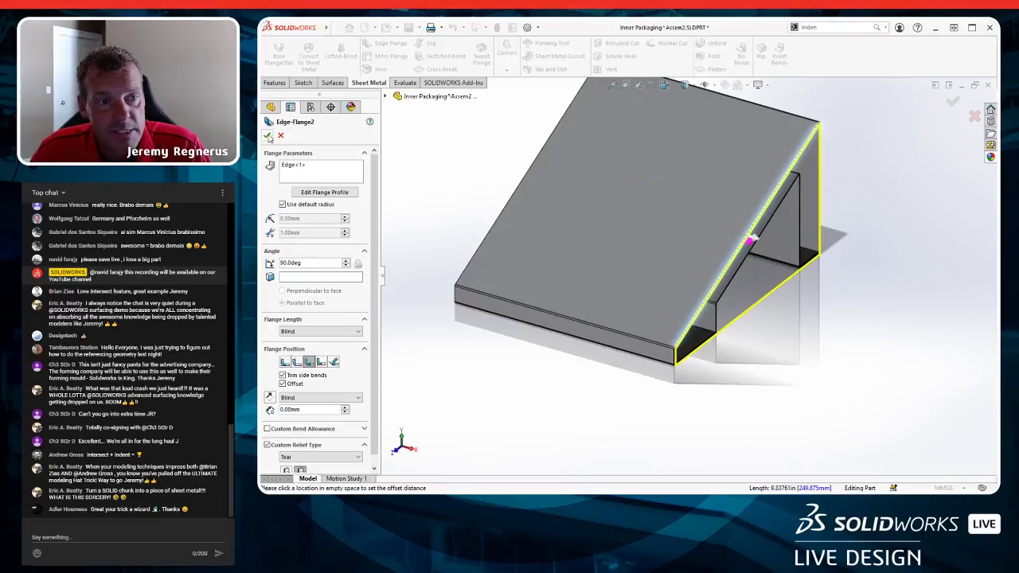
pyautogui.click(269, 136)
pyautogui.moveTo(416, 180); pyautogui.dragTo(506, 241, button='middle')
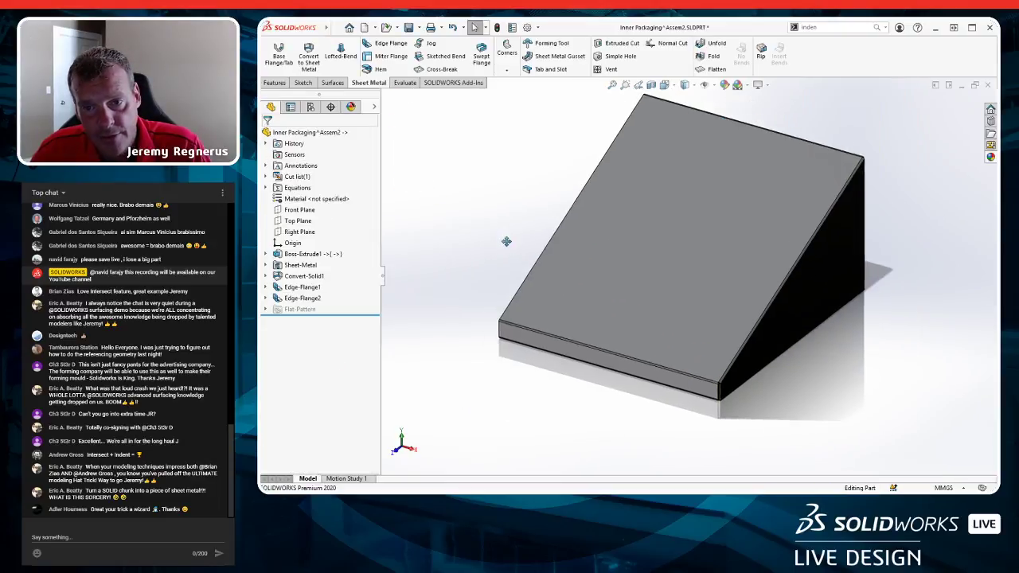
# Mirror the side edge flange about the Right Plane.
pyautogui.click(304, 299)
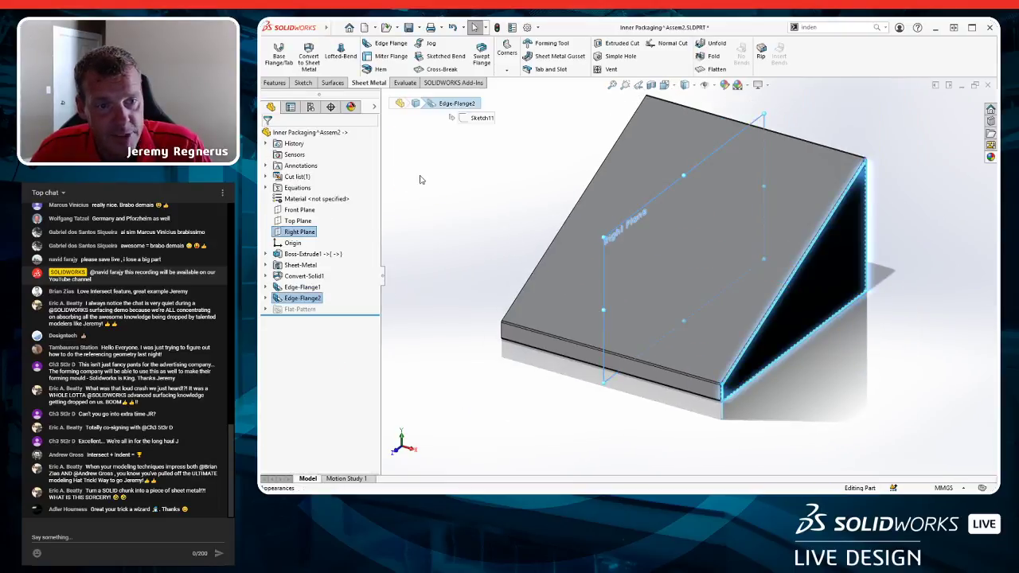
pyautogui.press('s')
pyautogui.click(461, 199)
pyautogui.click(471, 244)
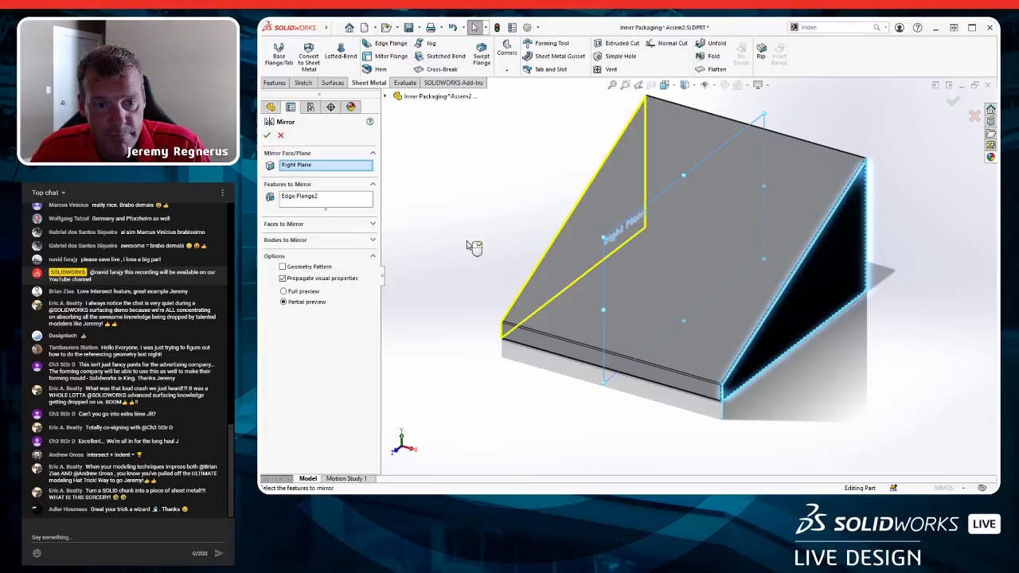
pyautogui.click(268, 136)
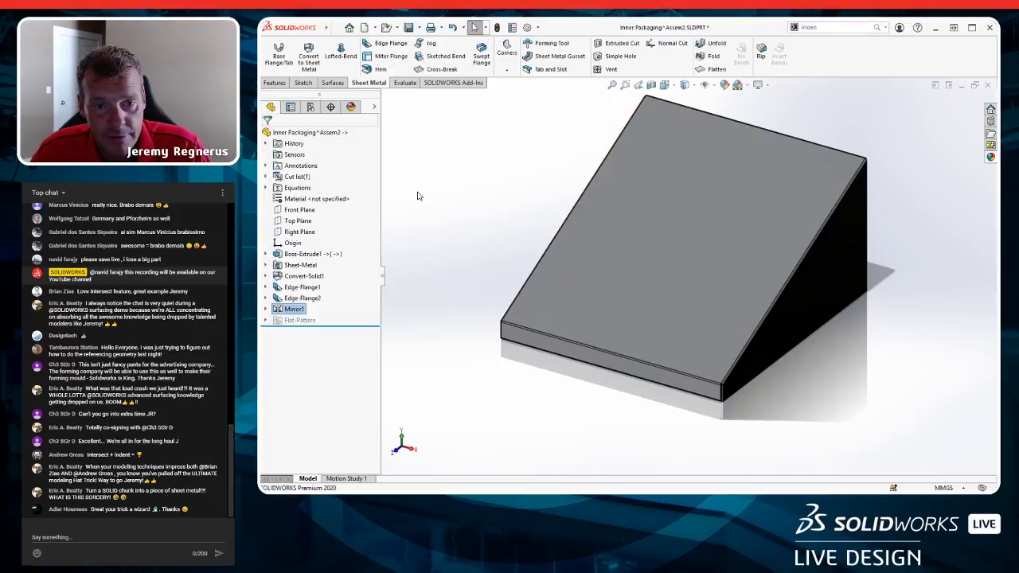
# Flatten the sheet metal part to check its flat pattern, and fold it back.
pyautogui.click(717, 70)
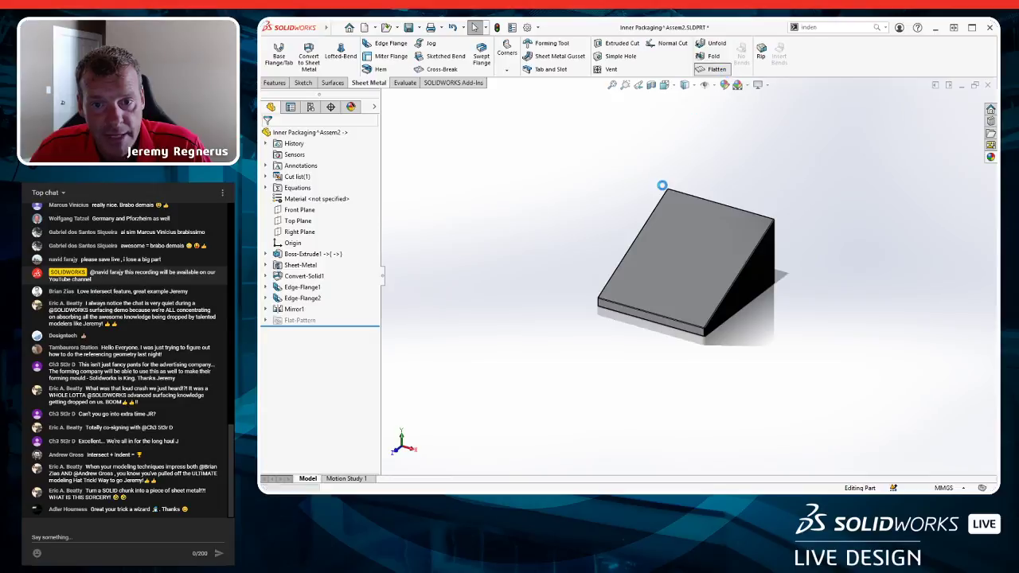
pyautogui.click(714, 70)
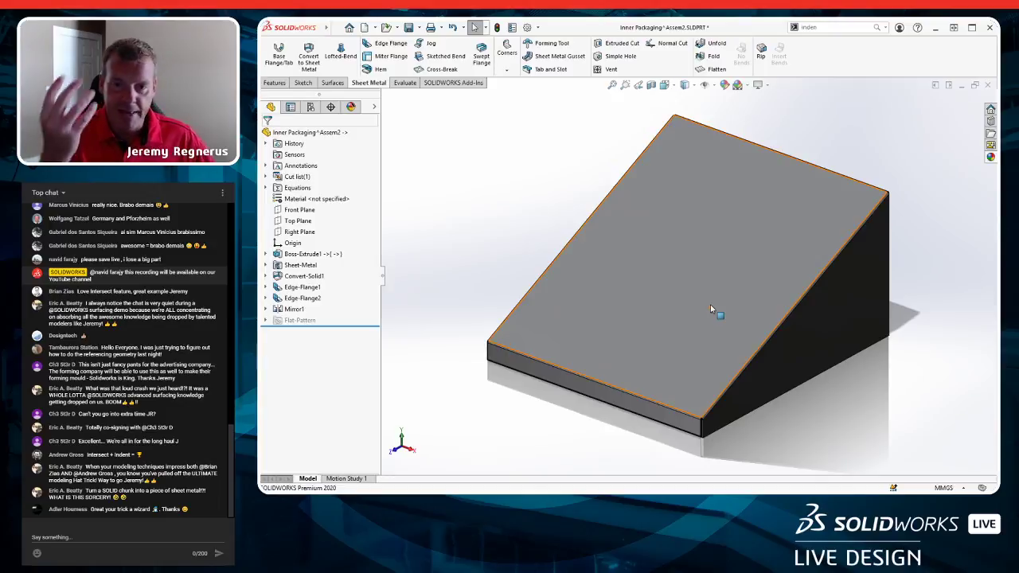
# Save the changes to the Inner Packaging part and return to the Assem2 assembly.
pyautogui.hotkey('ctrl', 'Tab')
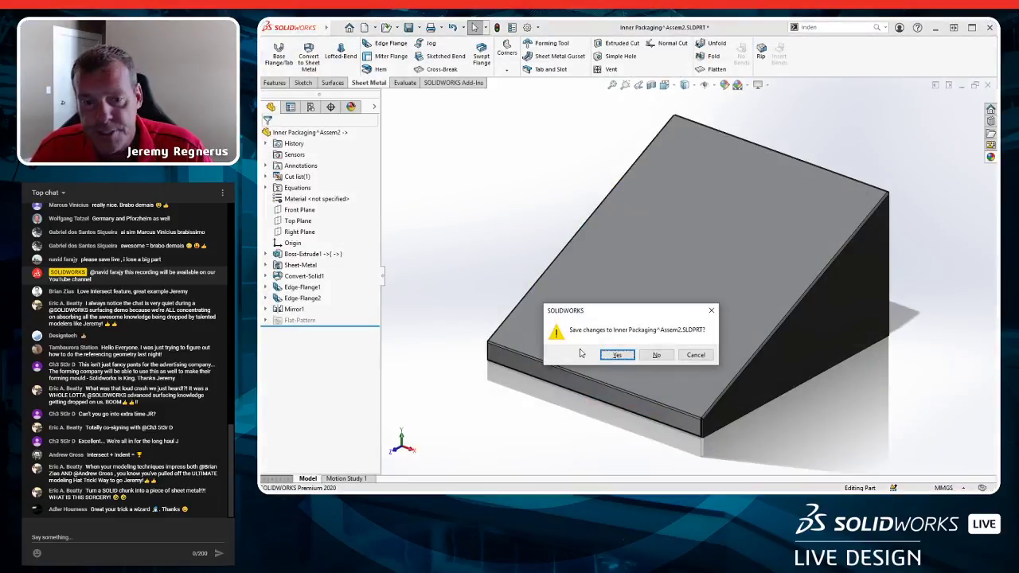
pyautogui.click(611, 354)
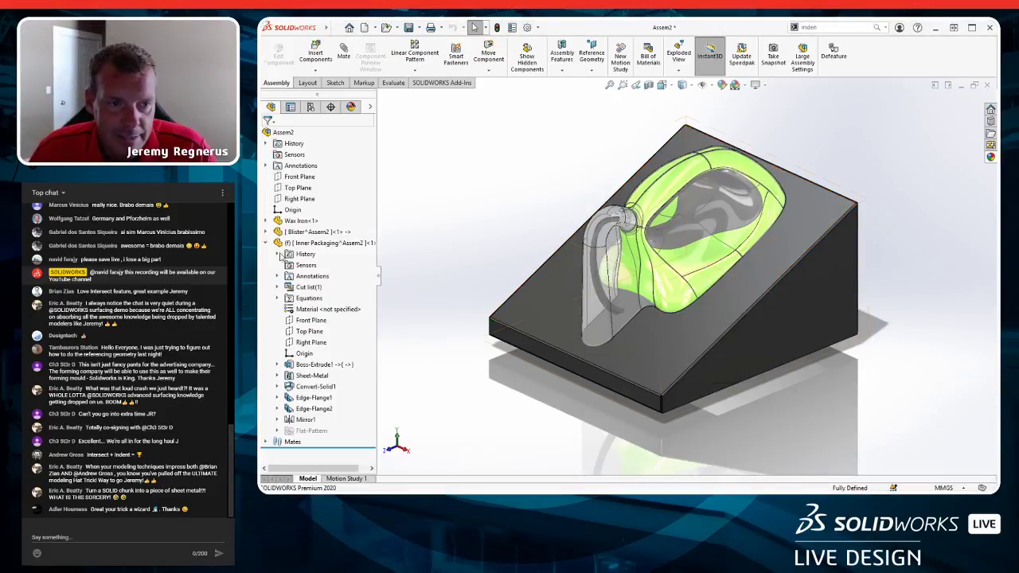
pyautogui.moveTo(591, 296); pyautogui.dragTo(573, 312, button='middle')
pyautogui.scroll(-1, 672, 249)
pyautogui.moveTo(659, 230); pyautogui.dragTo(681, 279, button='middle')
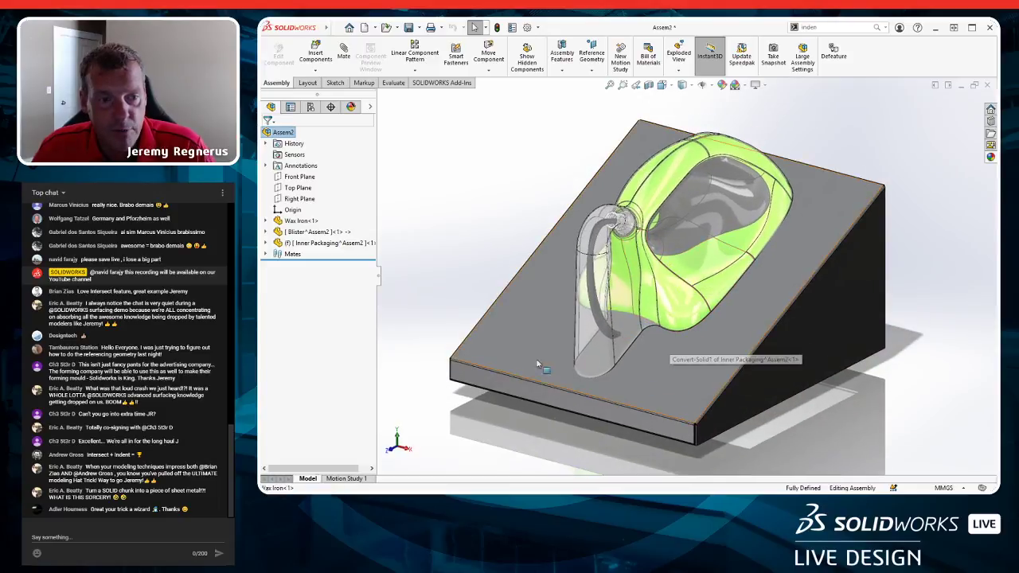
# Edit the Inner Packaging part in the assembly and start a sketch on its sloped top face.
pyautogui.click(544, 314)
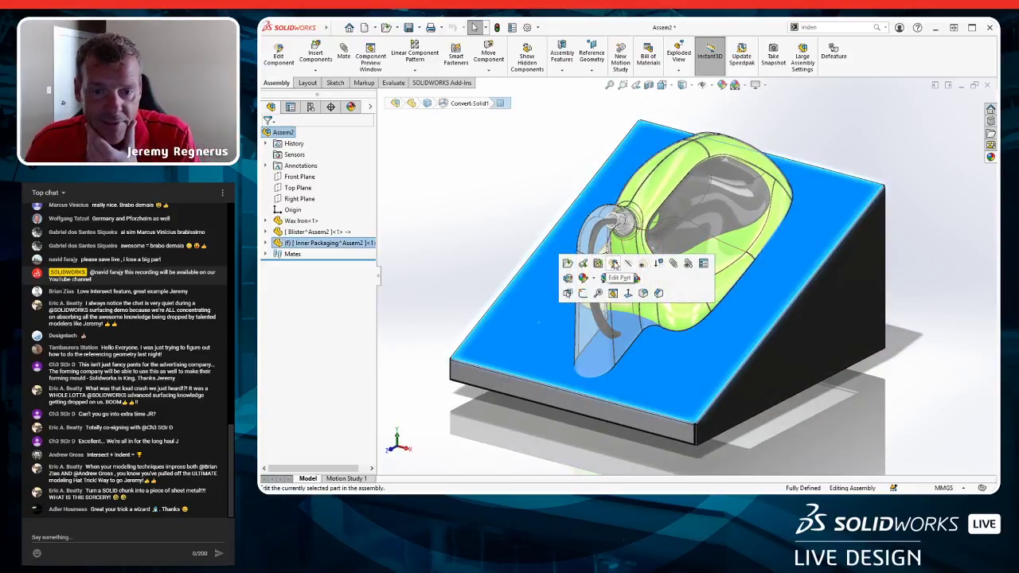
pyautogui.click(567, 293)
pyautogui.click(665, 362)
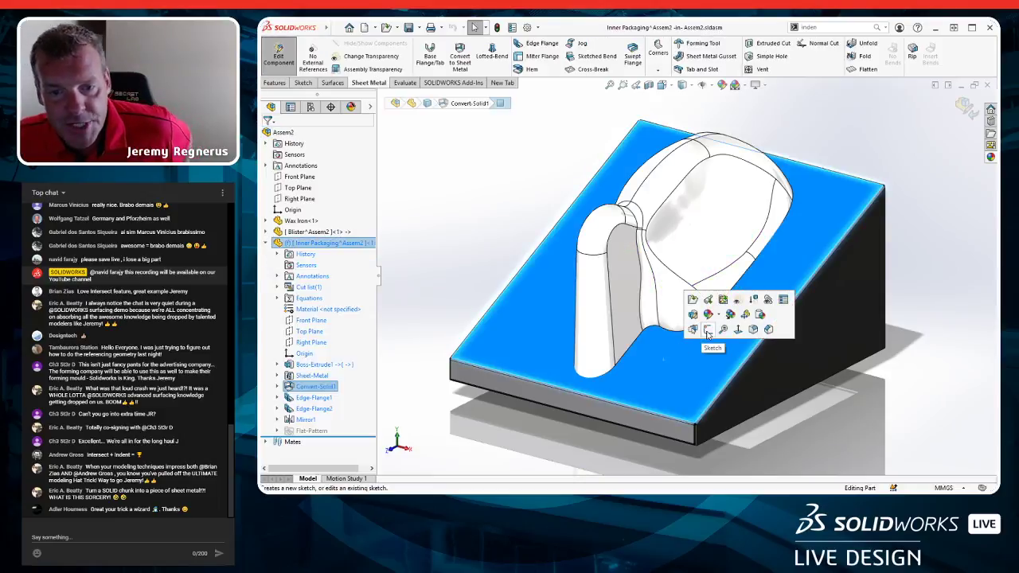
pyautogui.click(709, 328)
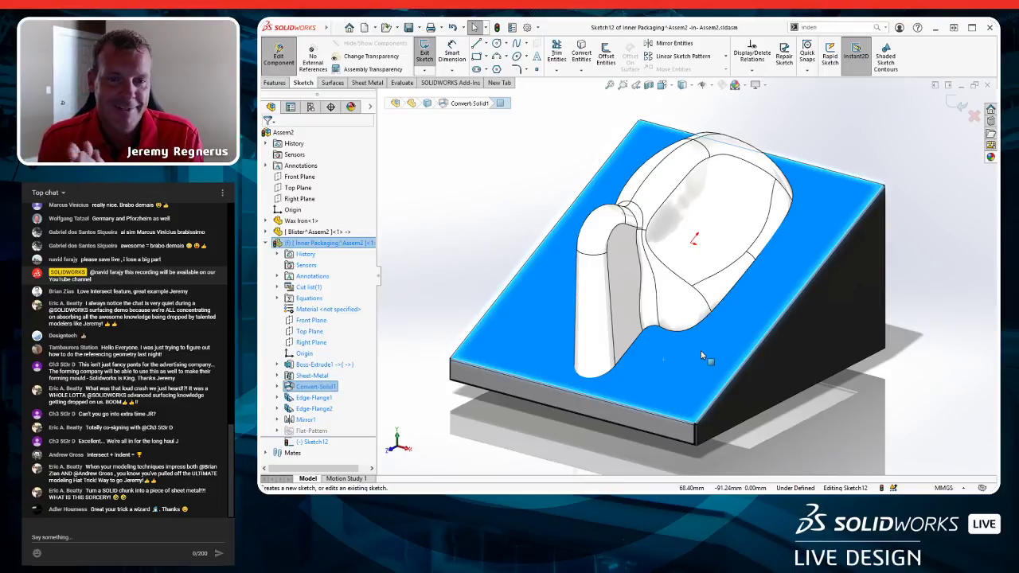
pyautogui.moveTo(682, 363); pyautogui.dragTo(629, 364, button='middle')
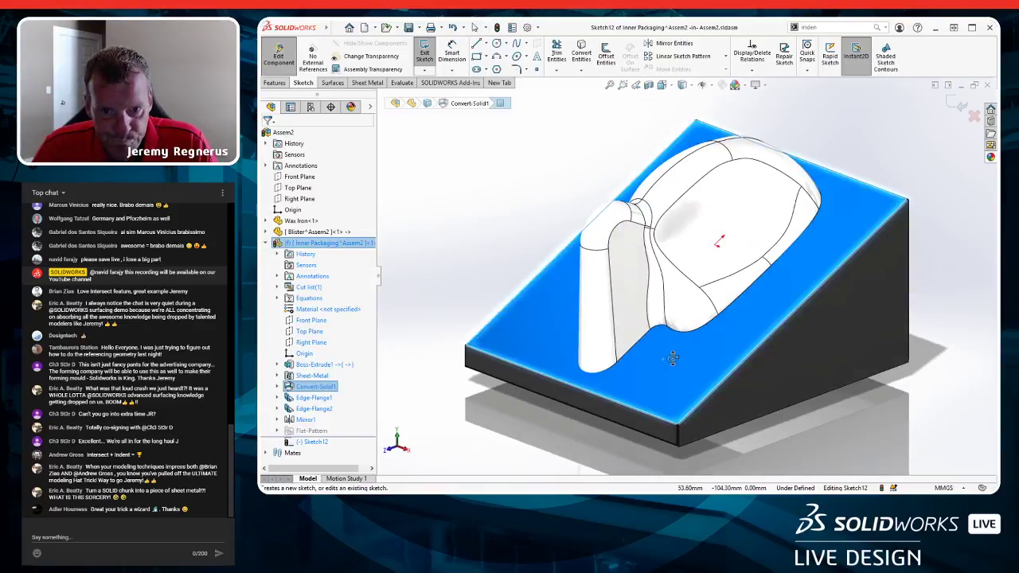
pyautogui.press('Escape')
pyautogui.scroll(-4, 614, 383)
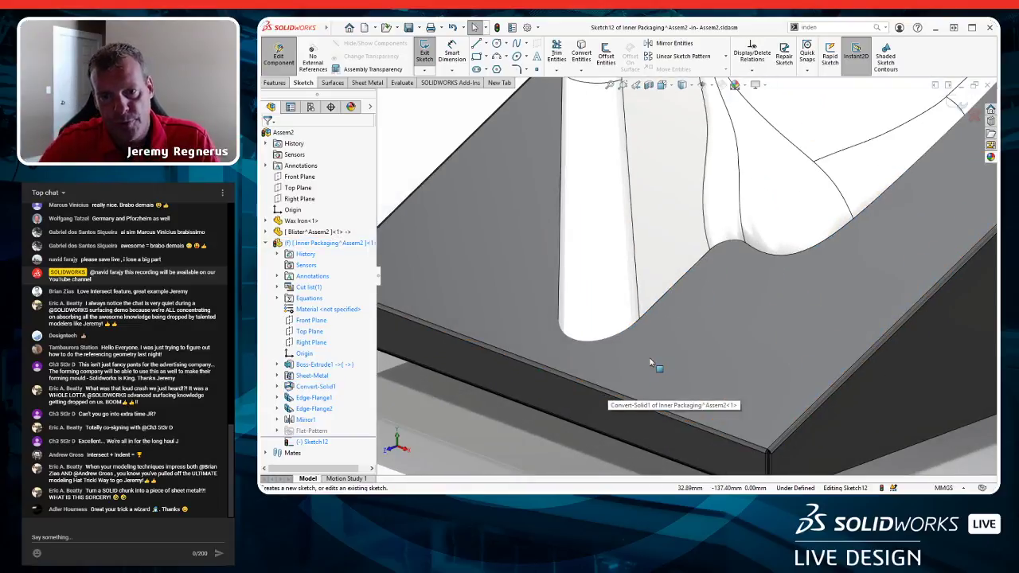
pyautogui.scroll(5, 653, 361)
pyautogui.keyDown('ctrl'); pyautogui.moveTo(773, 253); pyautogui.dragTo(749, 309, button='middle'); pyautogui.keyUp('ctrl')
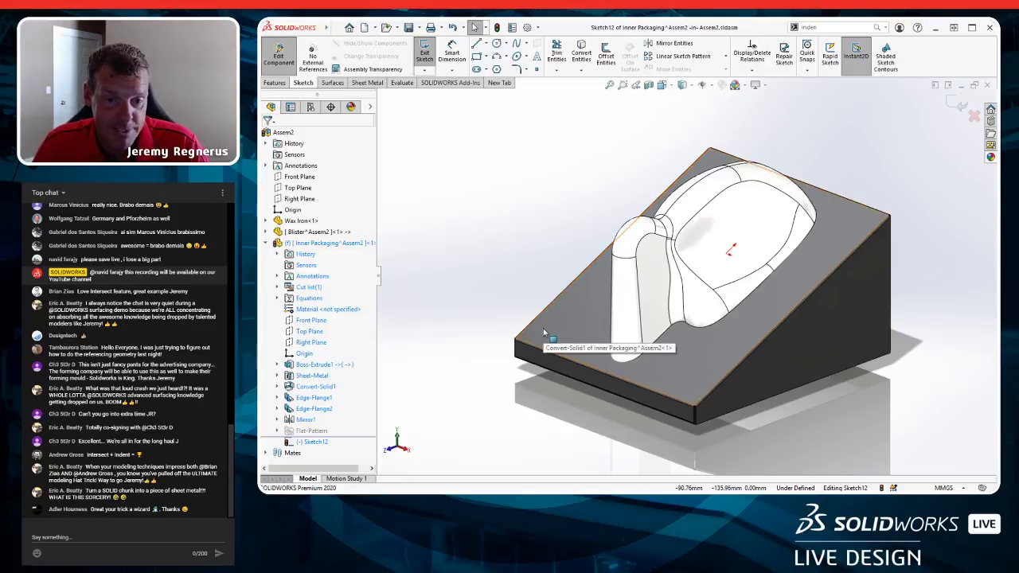
# With the Inner Packaging part temporarily hidden, convert the outer edge loop around the base of the blister's pocket into sketch entities.
pyautogui.press('Tab')
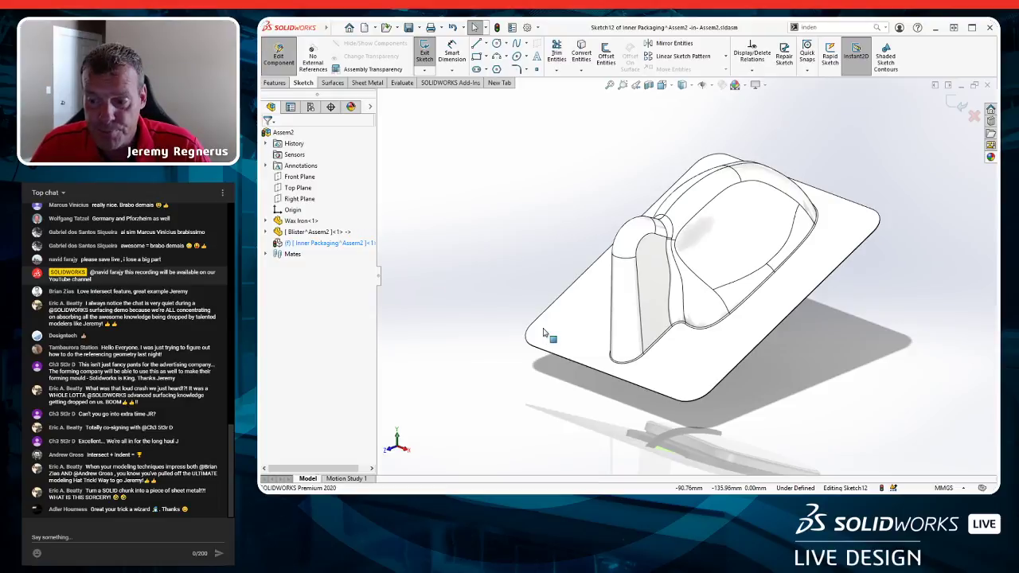
pyautogui.scroll(-10, 646, 348)
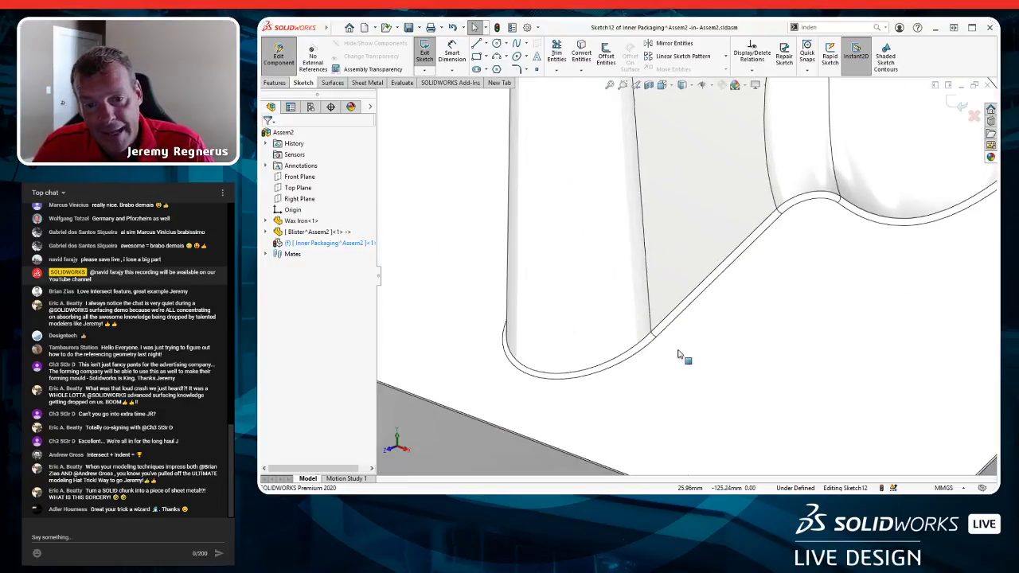
pyautogui.rightClick(668, 331)
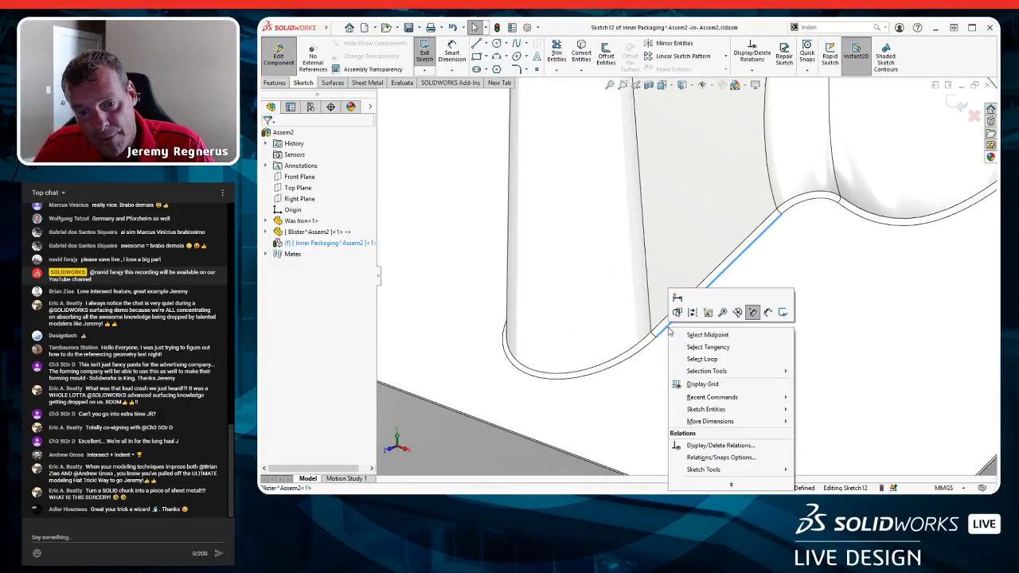
pyautogui.click(713, 349)
pyautogui.scroll(10, 715, 347)
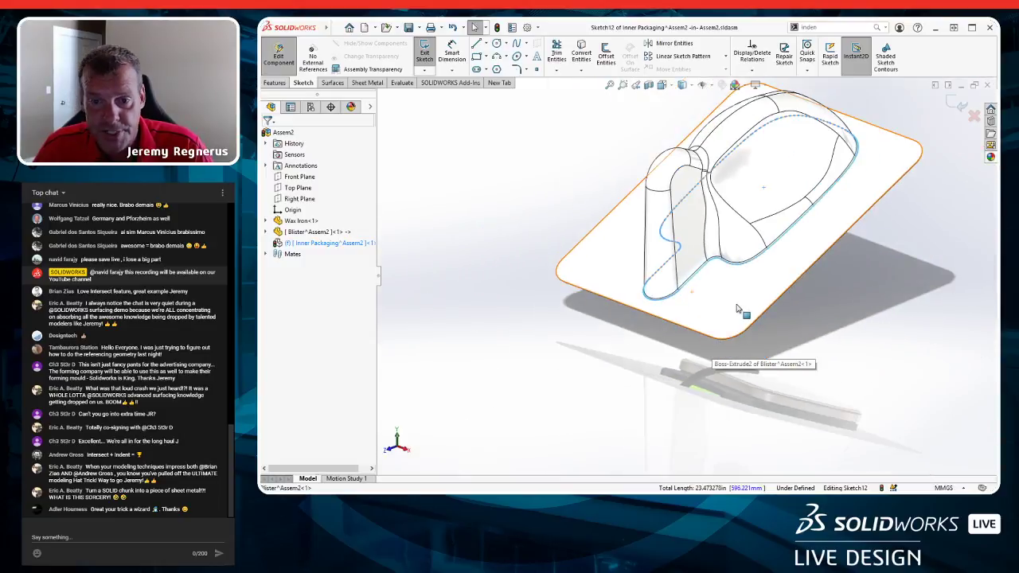
pyautogui.keyDown('ctrl'); pyautogui.moveTo(737, 310); pyautogui.dragTo(448, 199, button='middle'); pyautogui.keyUp('ctrl')
pyautogui.press('s')
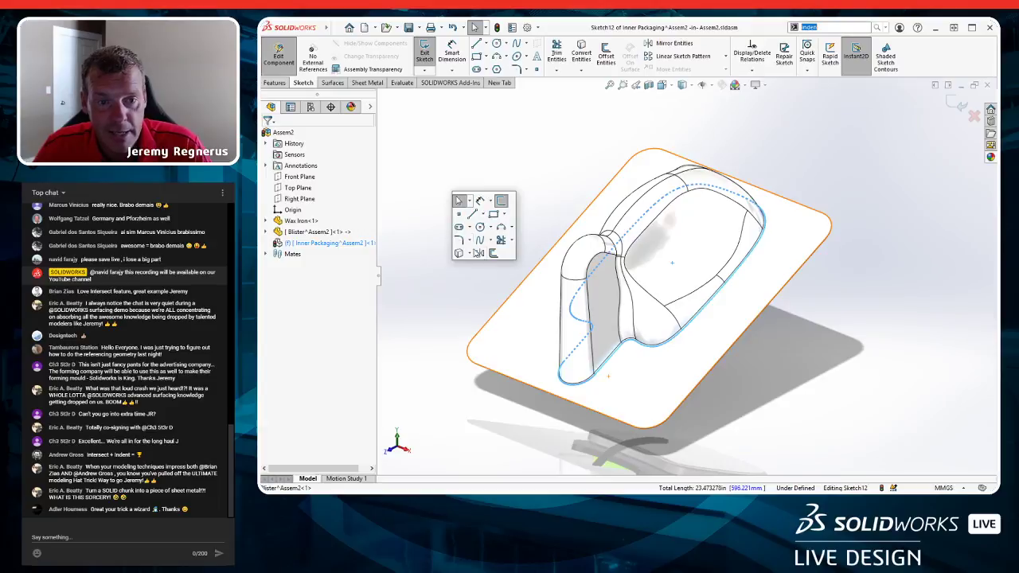
pyautogui.click(459, 255)
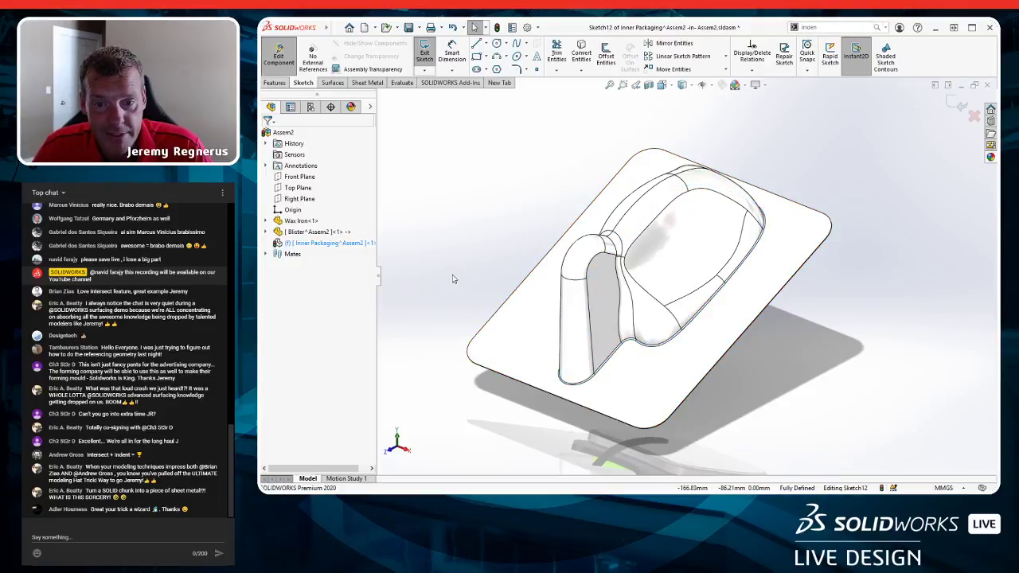
pyautogui.keyDown('ctrl'); pyautogui.moveTo(470, 280); pyautogui.dragTo(521, 271, button='middle'); pyautogui.keyUp('ctrl')
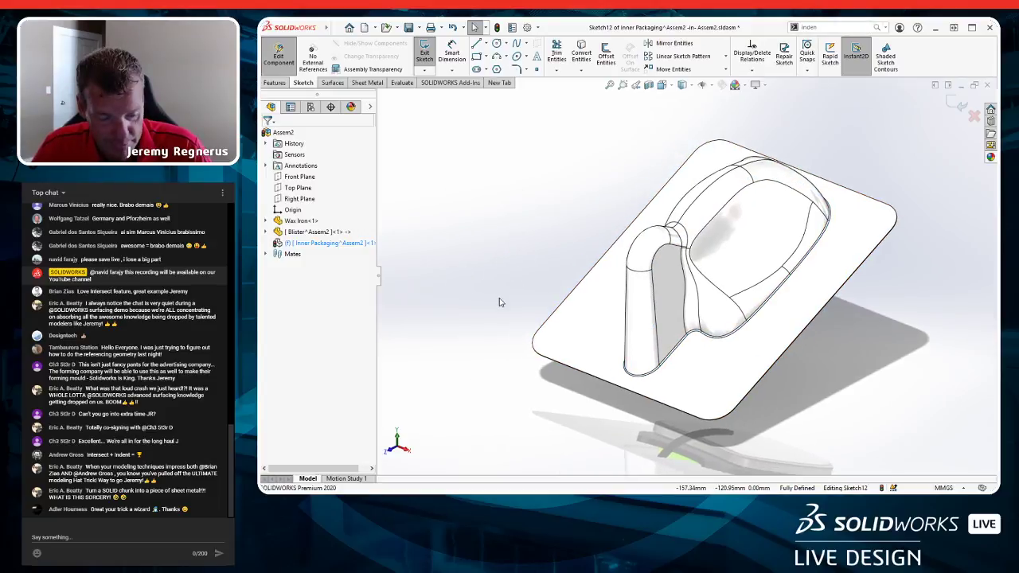
pyautogui.hotkey('shift', 'Tab')
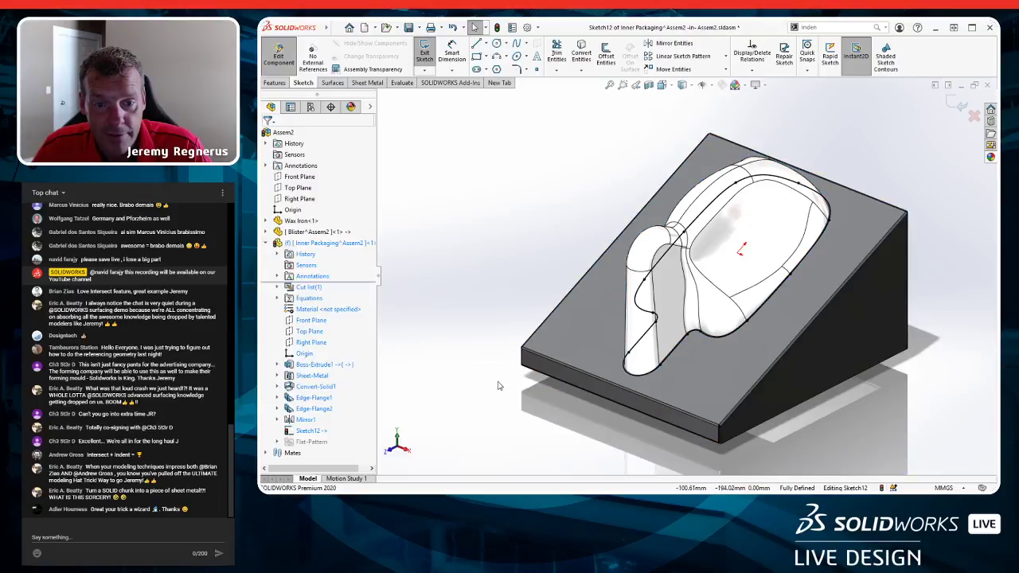
# Cut the converted blister outline through the Inner Packaging's sloped top face with an Extruded Cut, linking its depth to the sheet thickness.
pyautogui.scroll(-2, 725, 305)
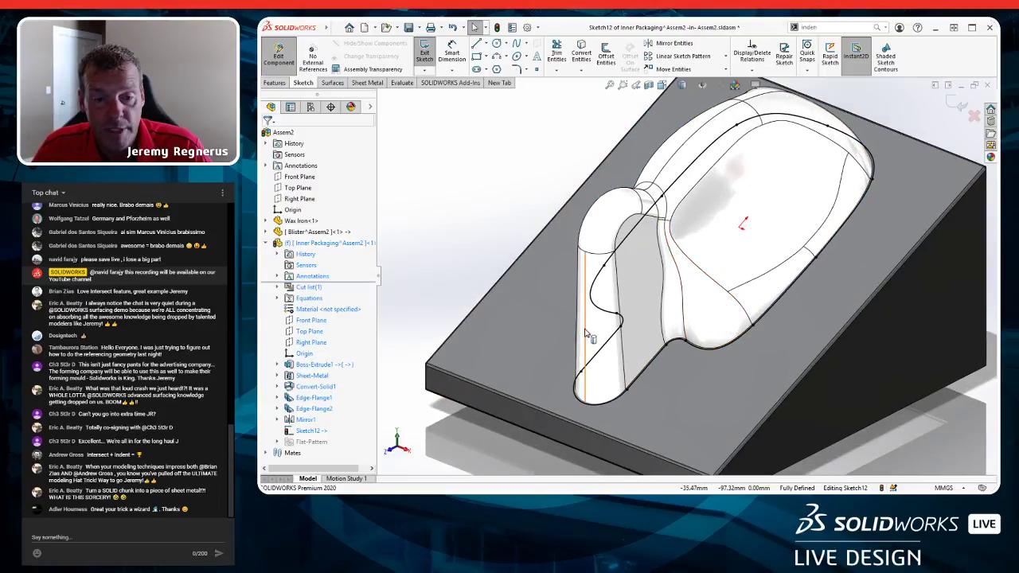
pyautogui.keyDown('ctrl'); pyautogui.moveTo(587, 330); pyautogui.dragTo(548, 290, button='middle'); pyautogui.keyUp('ctrl')
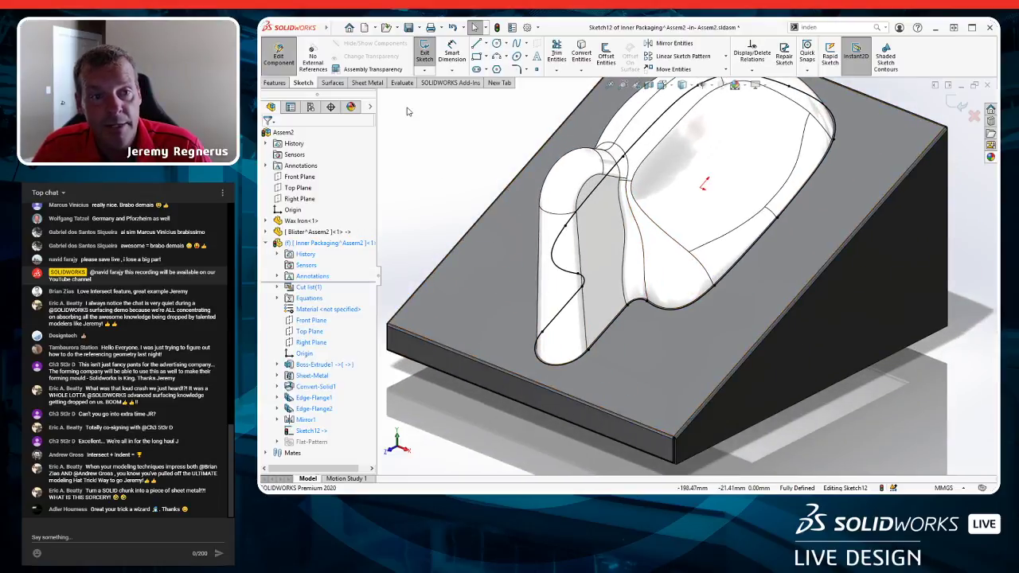
pyautogui.press('s')
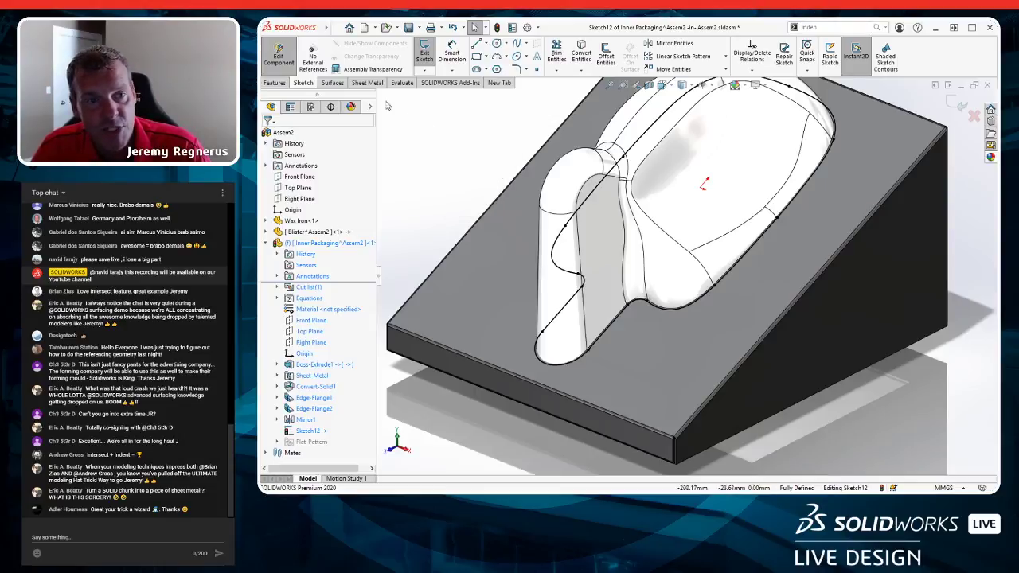
pyautogui.click(279, 84)
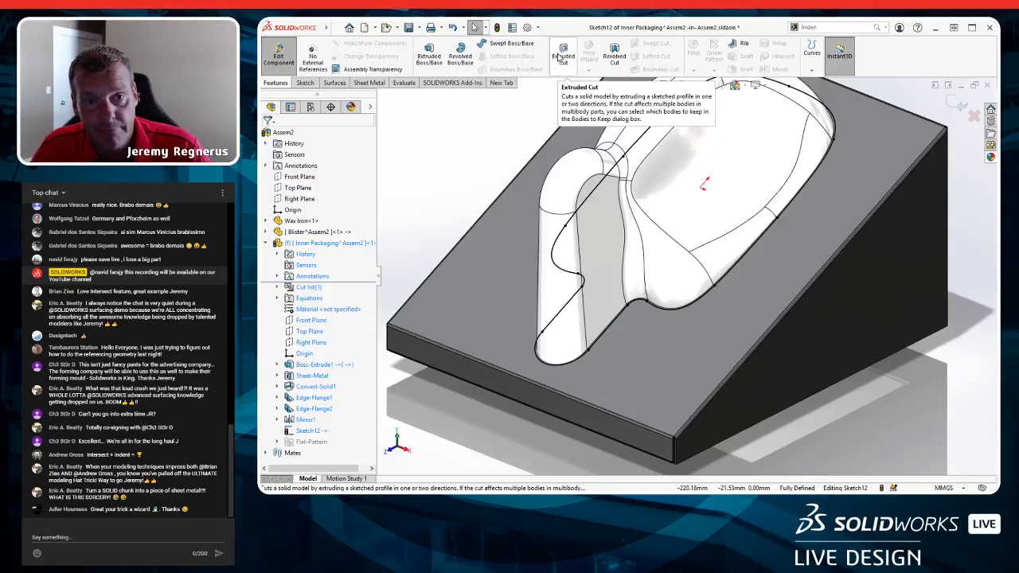
pyautogui.scroll(-3, 525, 270)
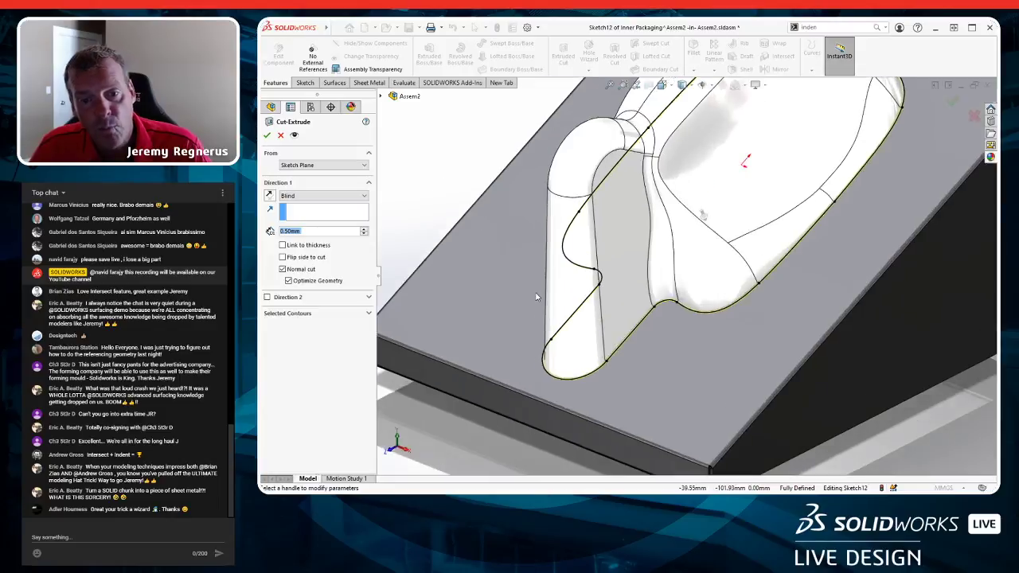
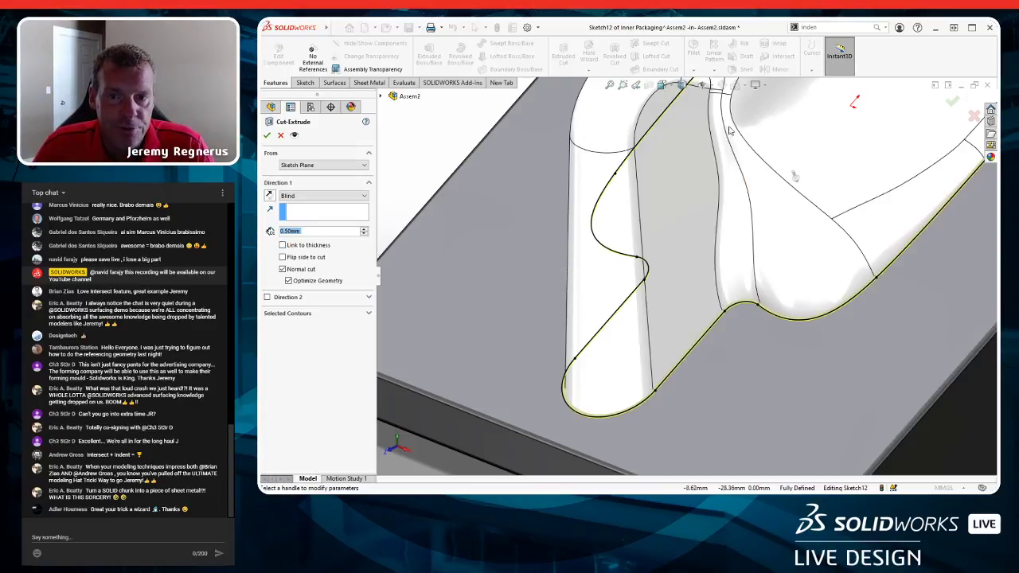
pyautogui.click(314, 247)
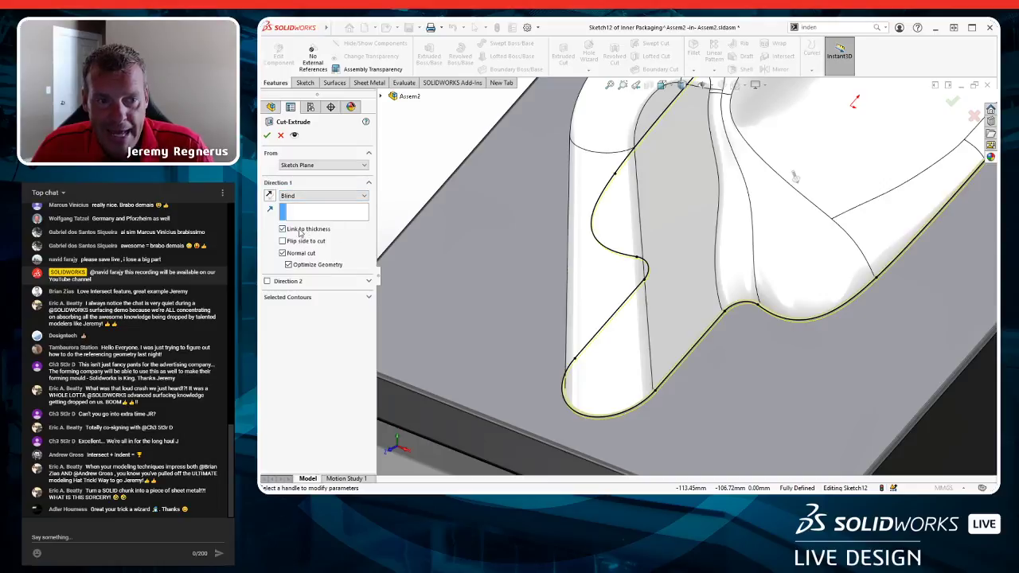
pyautogui.press('f')
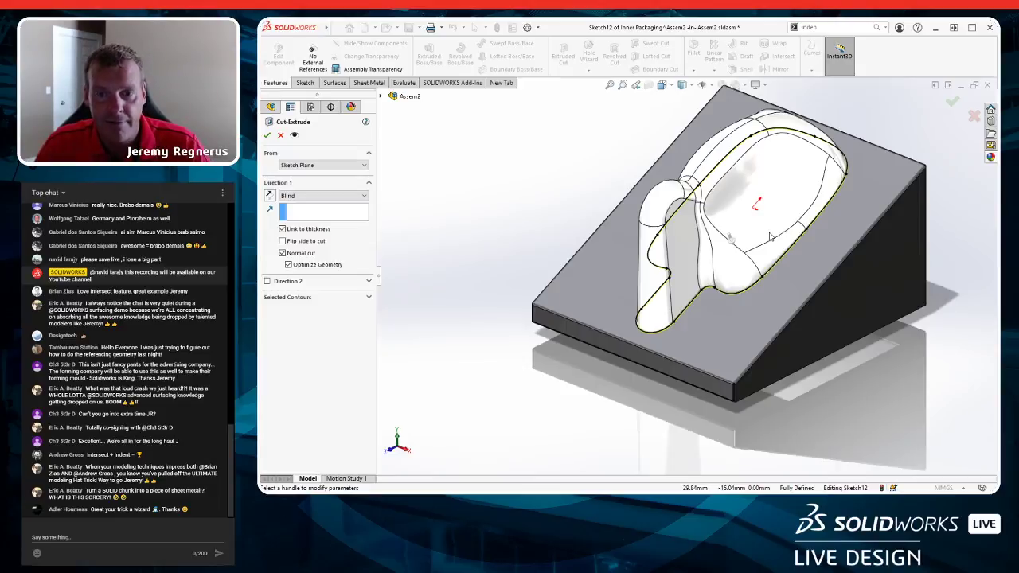
pyautogui.click(267, 137)
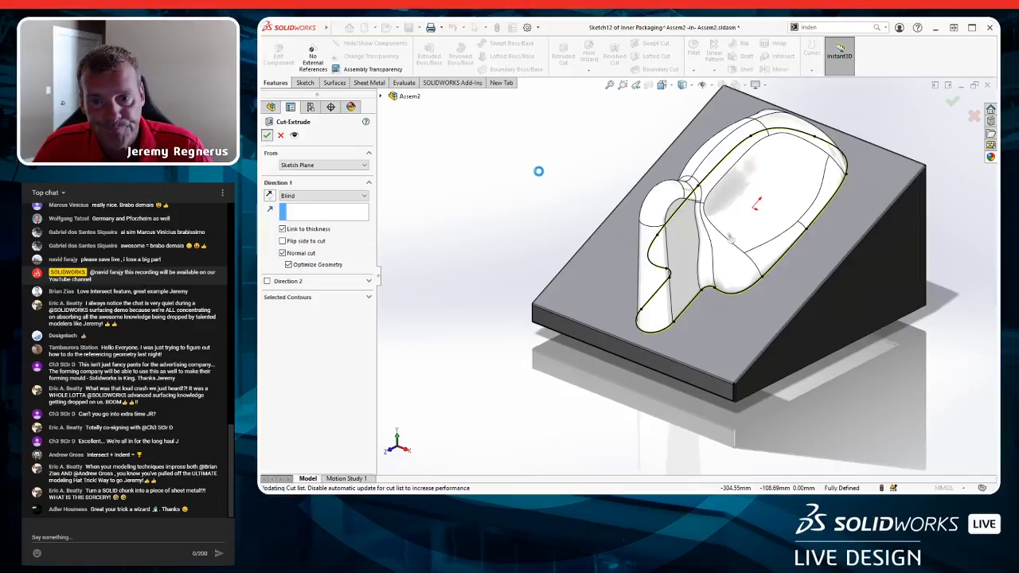
pyautogui.scroll(-3, 725, 270)
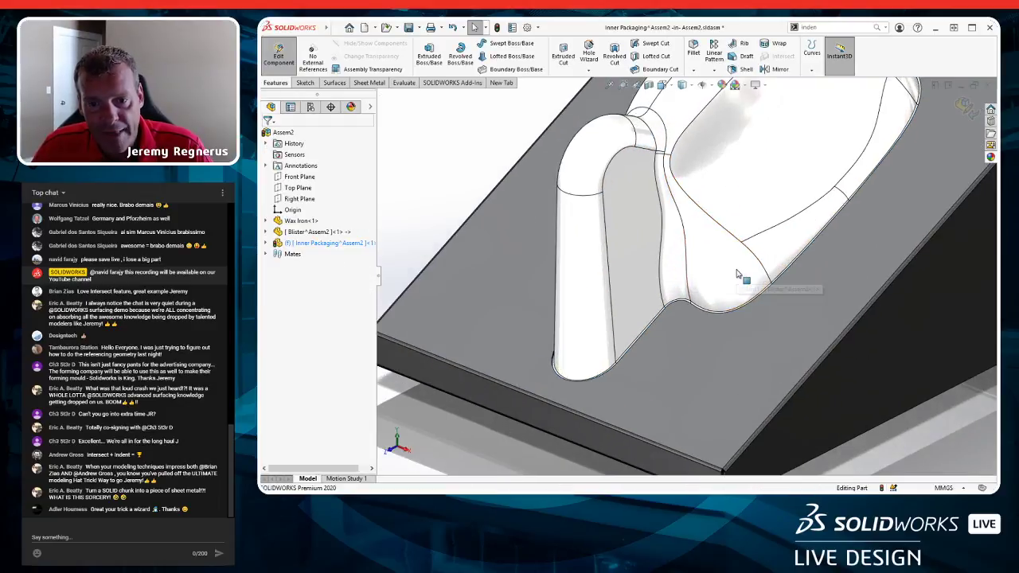
pyautogui.scroll(3, 731, 280)
pyautogui.moveTo(731, 280); pyautogui.dragTo(739, 217, button='middle')
pyautogui.scroll(2, 834, 414)
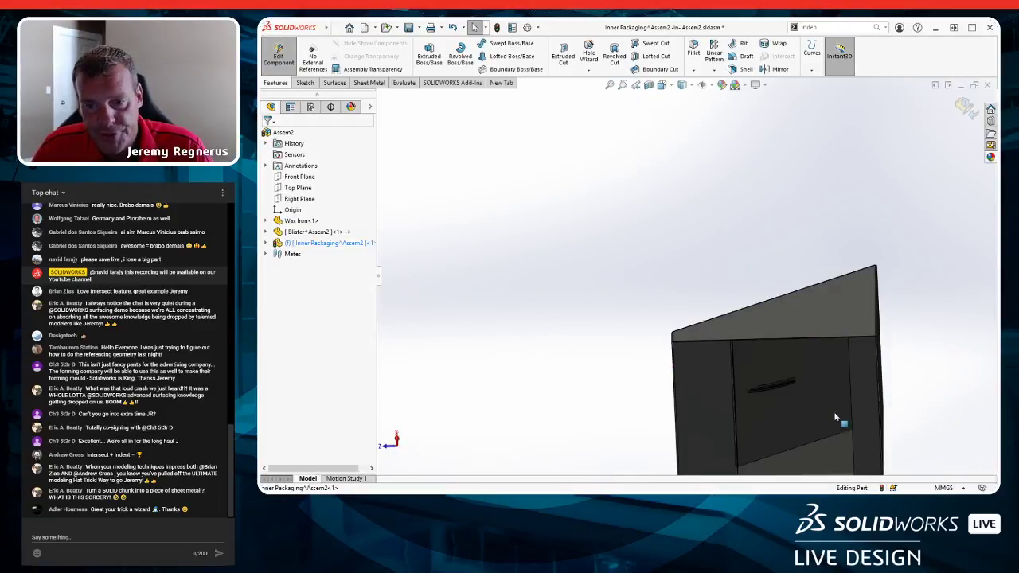
# Start a sketch on the Inner Packaging's recessed flat panel that has the narrow cut-out.
pyautogui.scroll(-4, 808, 419)
pyautogui.keyDown('ctrl'); pyautogui.moveTo(722, 387); pyautogui.dragTo(705, 296, button='middle'); pyautogui.keyUp('ctrl')
pyautogui.click(709, 288)
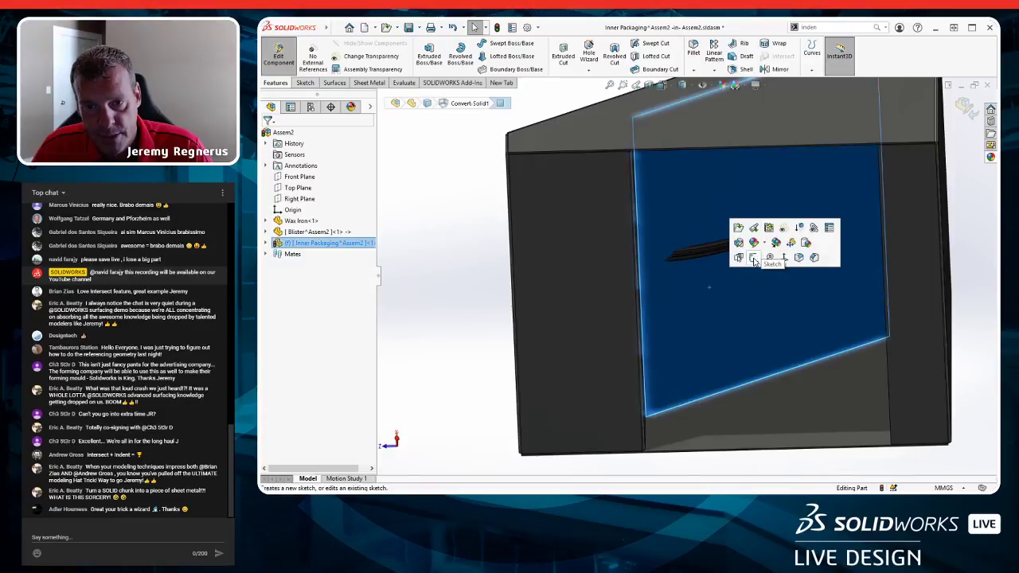
pyautogui.click(753, 259)
pyautogui.scroll(-3, 714, 233)
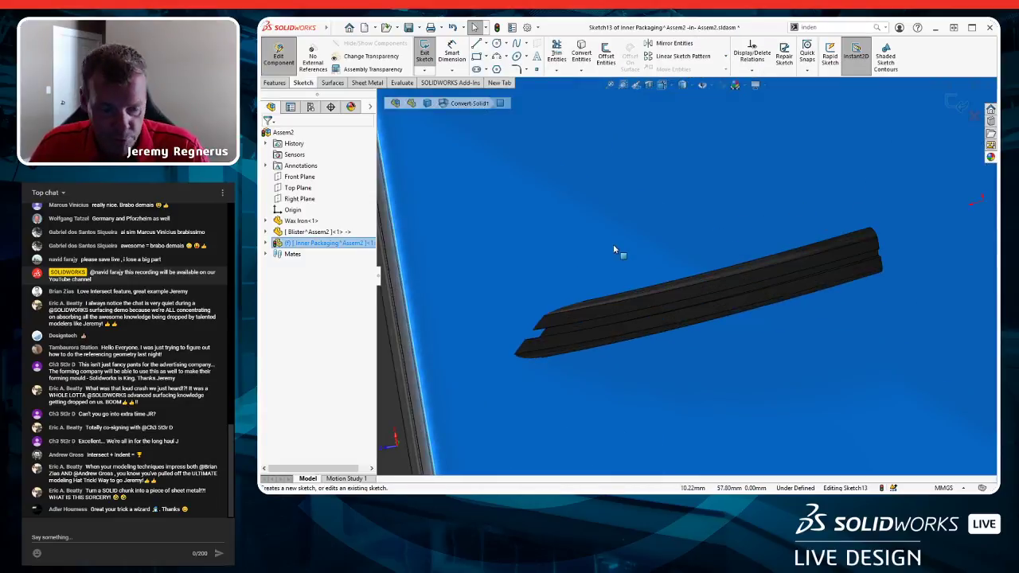
# Sketch a straight slot around the narrow cut-out, about 76 mm between centres and 32 mm wide.
pyautogui.press('Escape')
pyautogui.scroll(2, 624, 223)
pyautogui.press('s')
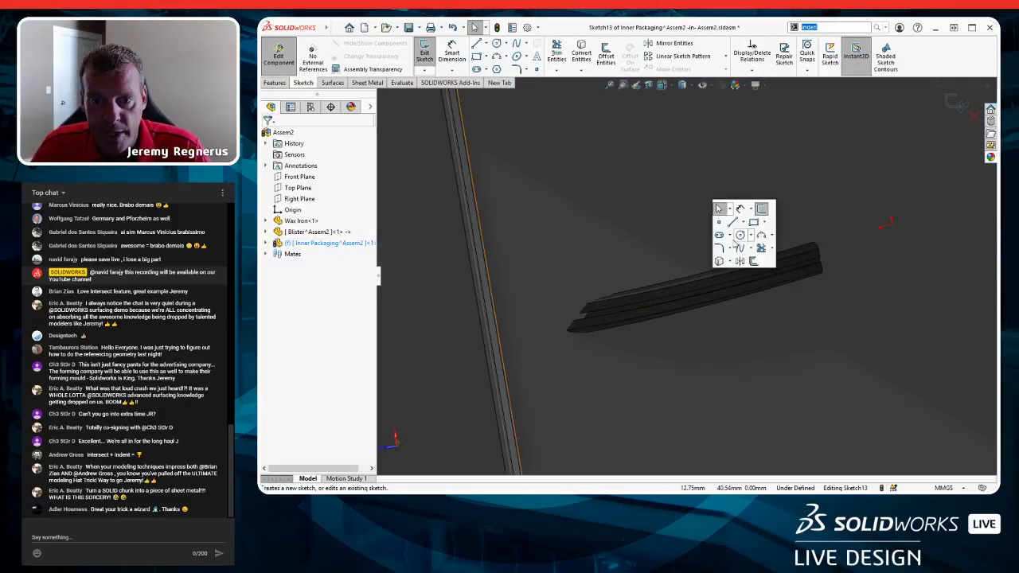
pyautogui.click(718, 234)
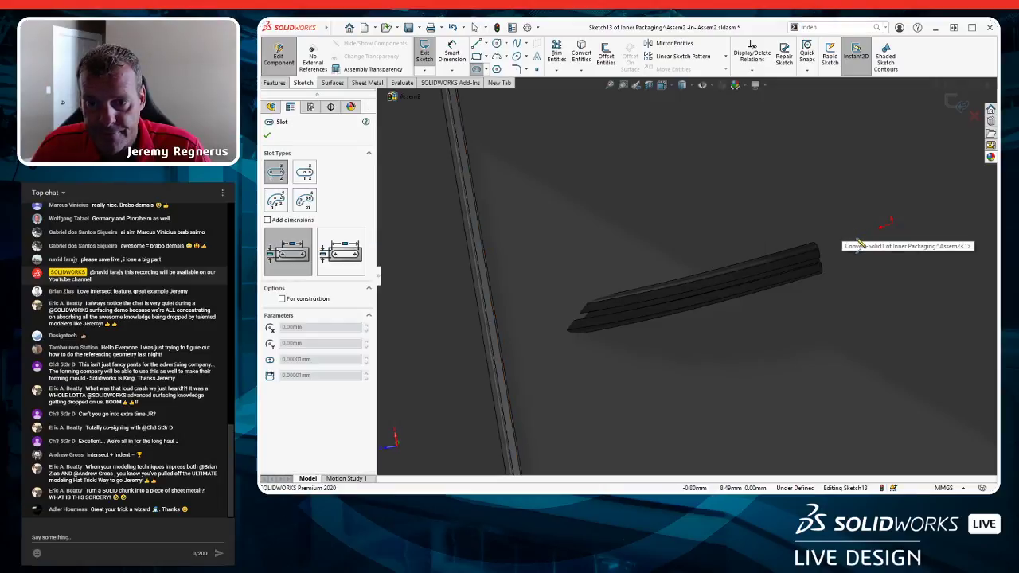
pyautogui.click(857, 238)
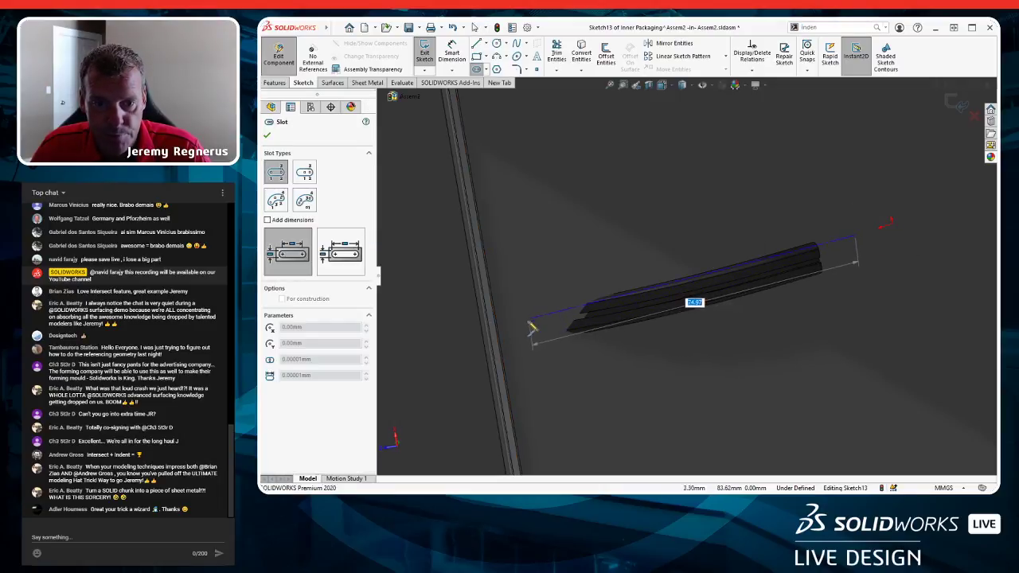
pyautogui.click(527, 335)
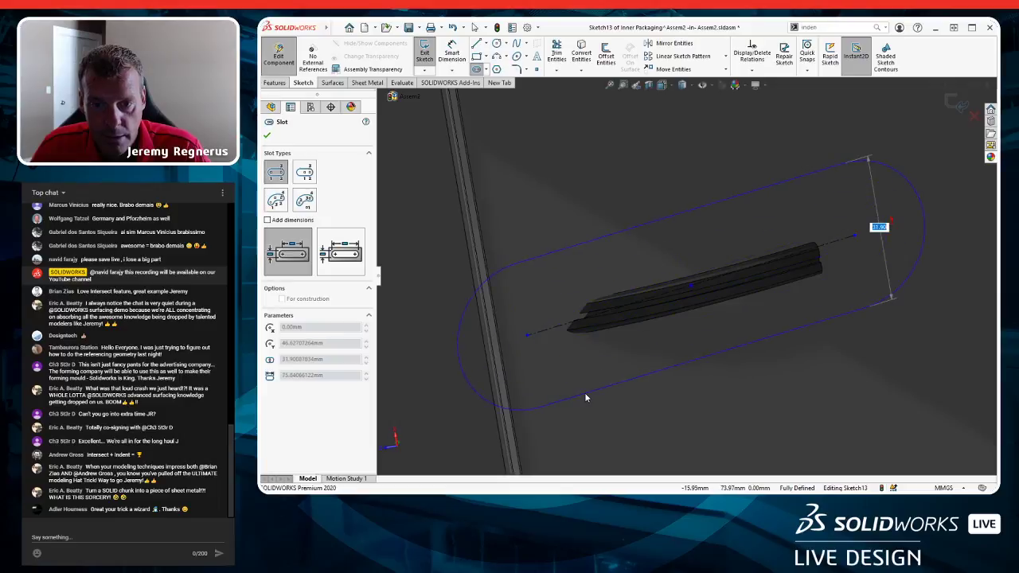
pyautogui.click(586, 394)
pyautogui.press('Escape')
# Dimension the distance from the Inner Packaging's origin to the slot's far end centre at 75 mm.
pyautogui.scroll(5, 582, 395)
pyautogui.moveTo(582, 395); pyautogui.dragTo(638, 318, button='middle')
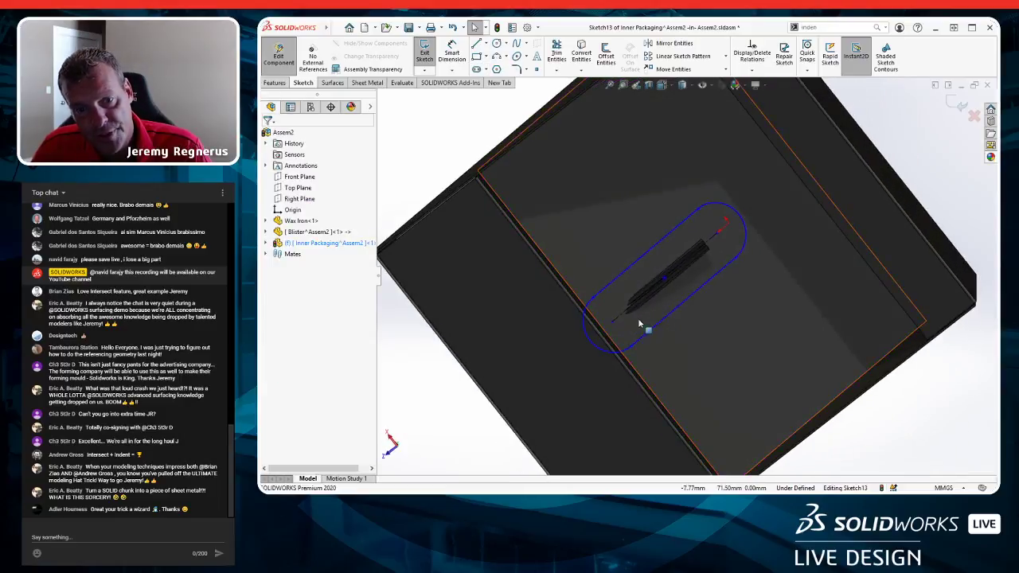
pyautogui.scroll(-3, 622, 319)
pyautogui.moveTo(627, 308); pyautogui.dragTo(652, 309)
pyautogui.press('Escape')
pyautogui.press('s')
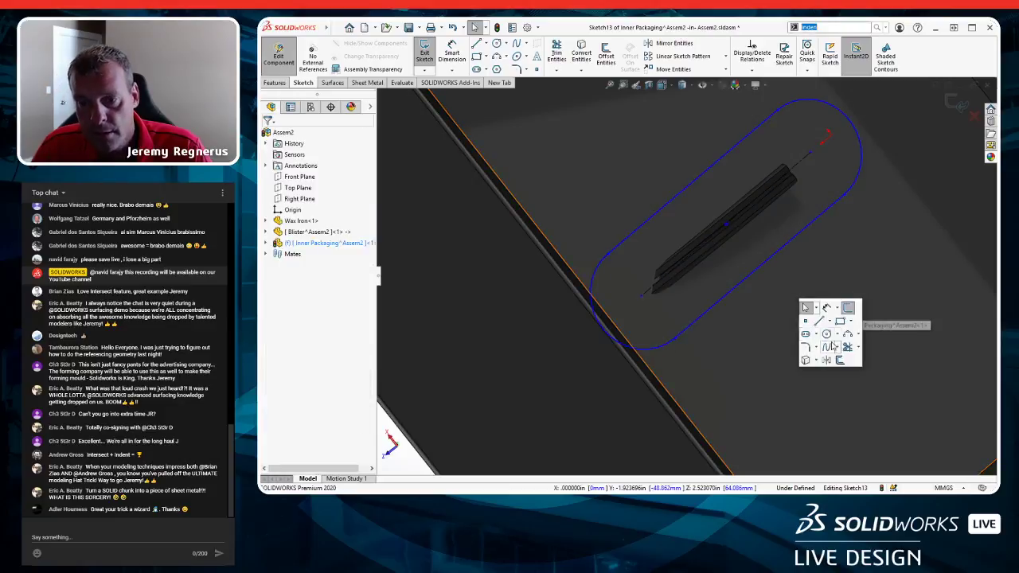
pyautogui.click(828, 309)
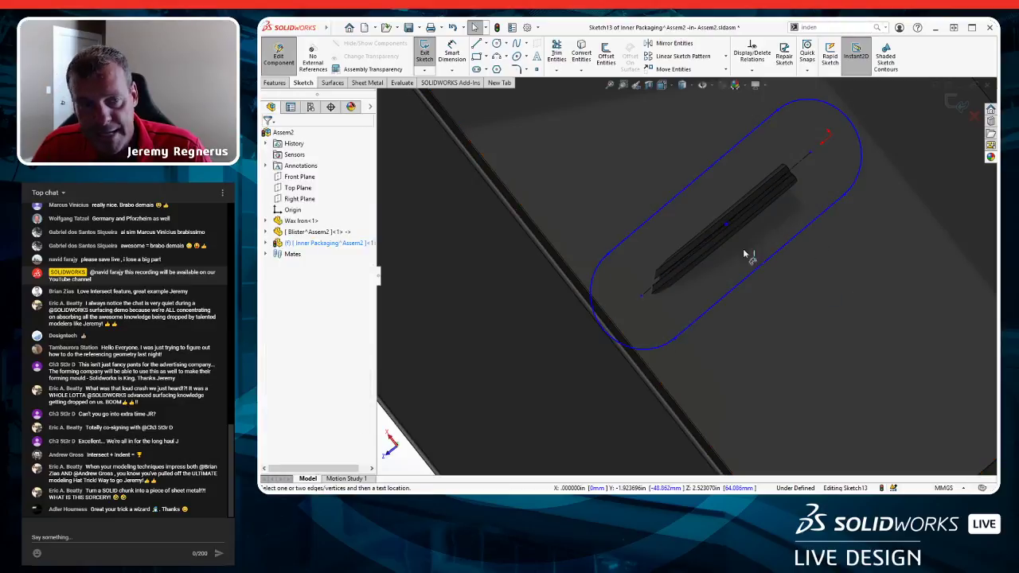
pyautogui.click(266, 242)
pyautogui.click(304, 352)
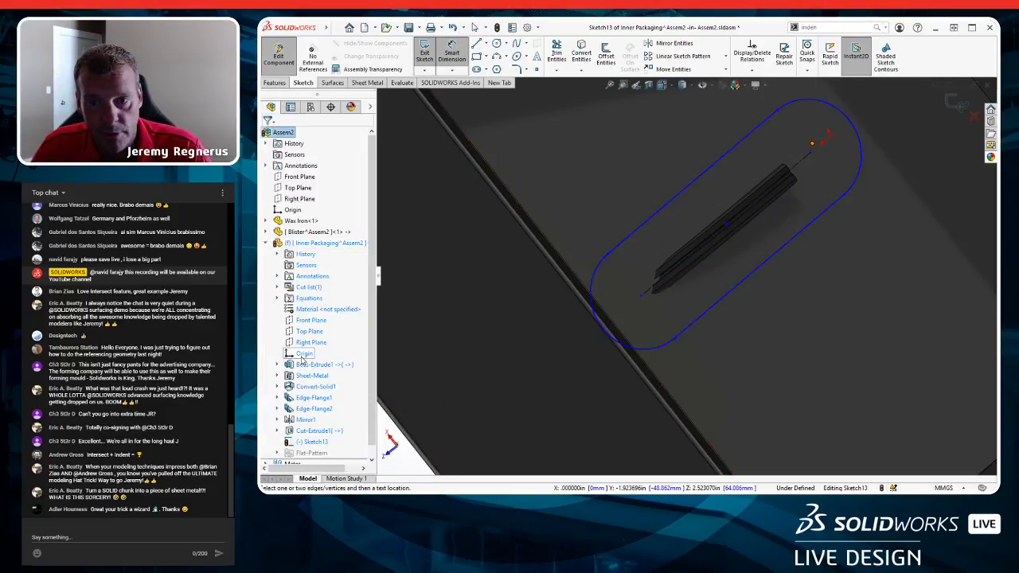
pyautogui.click(641, 300)
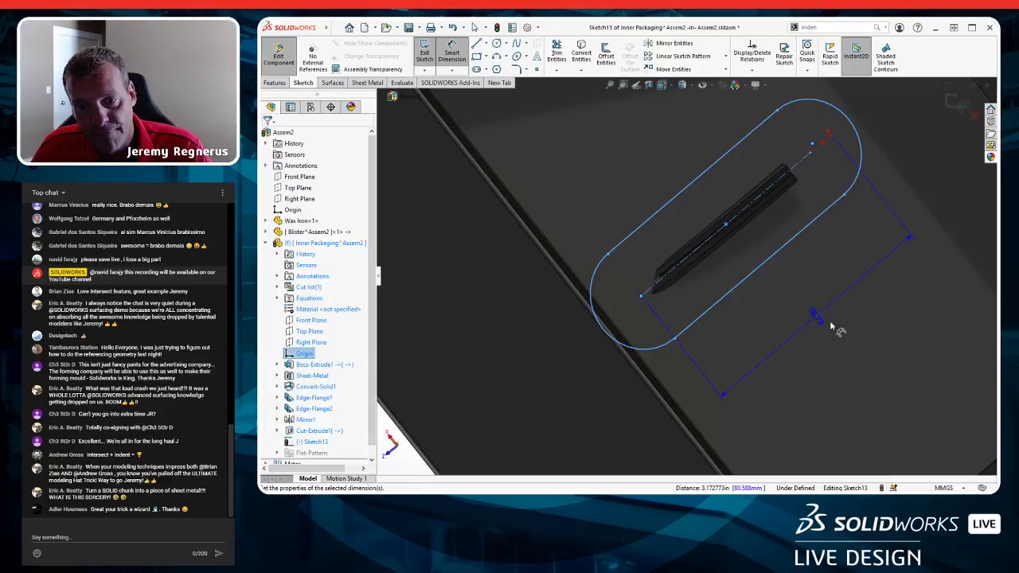
pyautogui.click(829, 329)
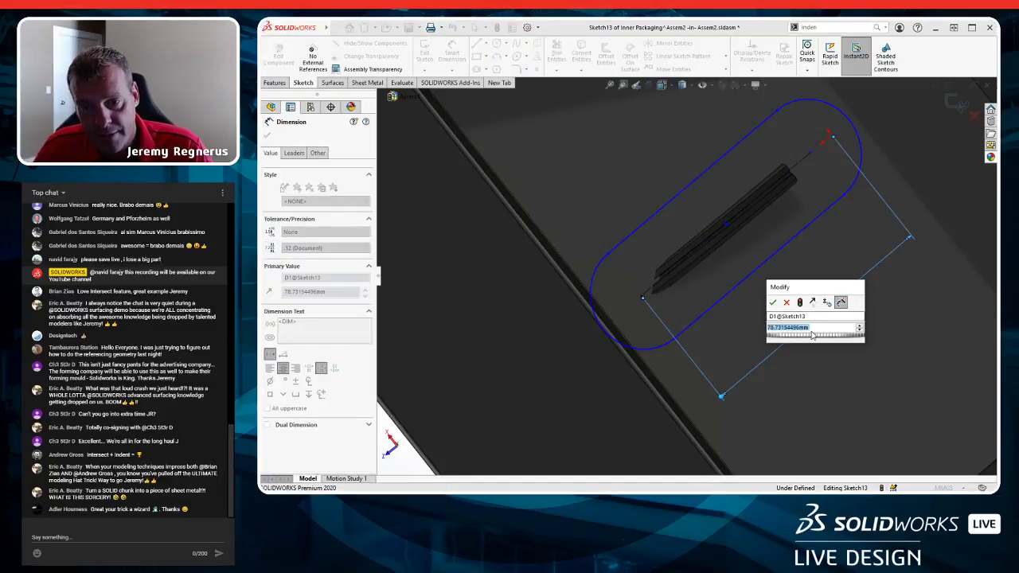
pyautogui.moveTo(814, 338); pyautogui.dragTo(800, 344)
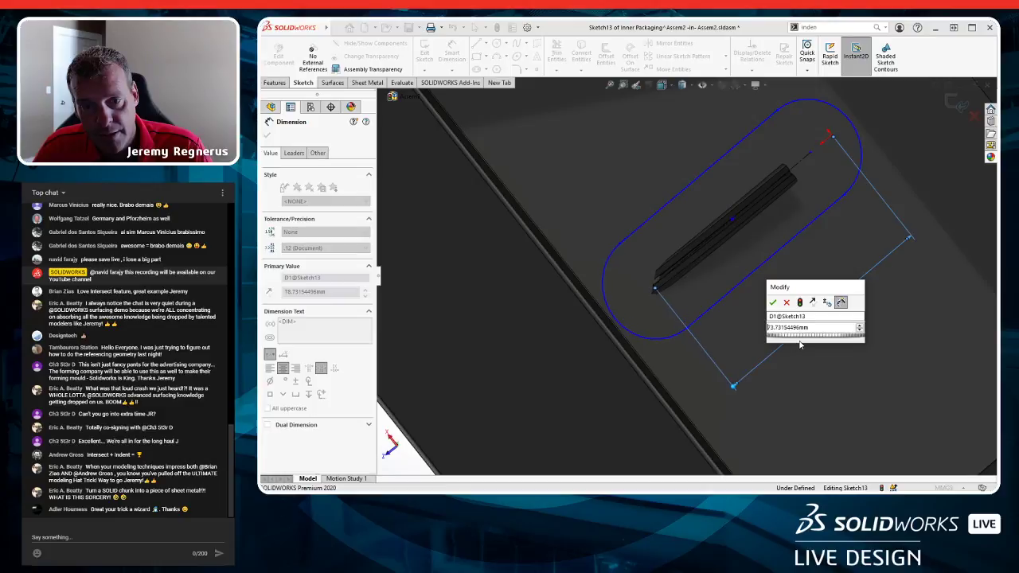
pyautogui.doubleClick(817, 327)
pyautogui.write('75')
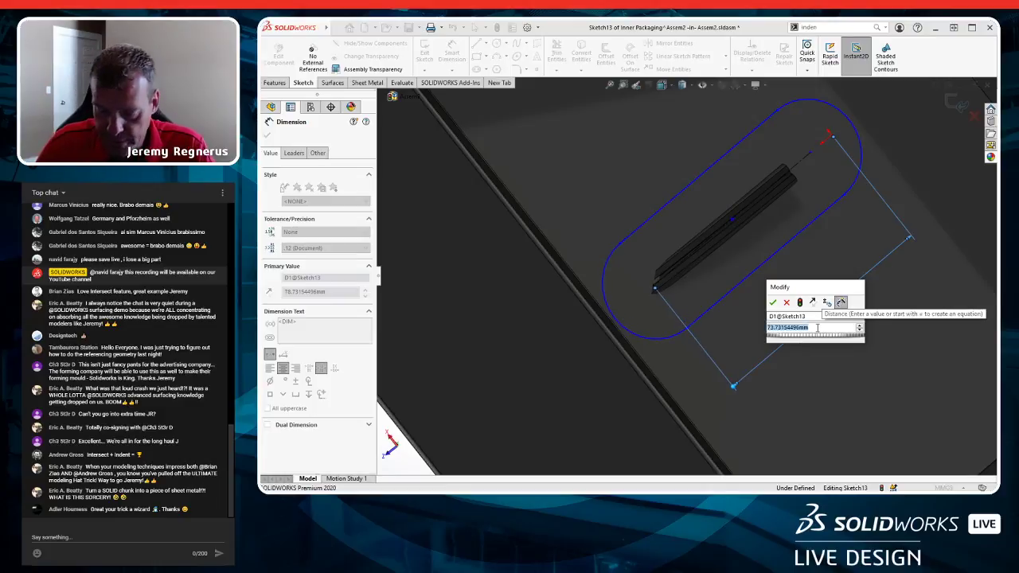
pyautogui.press('Return')
# Dimension the slot's width between its two straight sides at 15 mm.
pyautogui.click(711, 310)
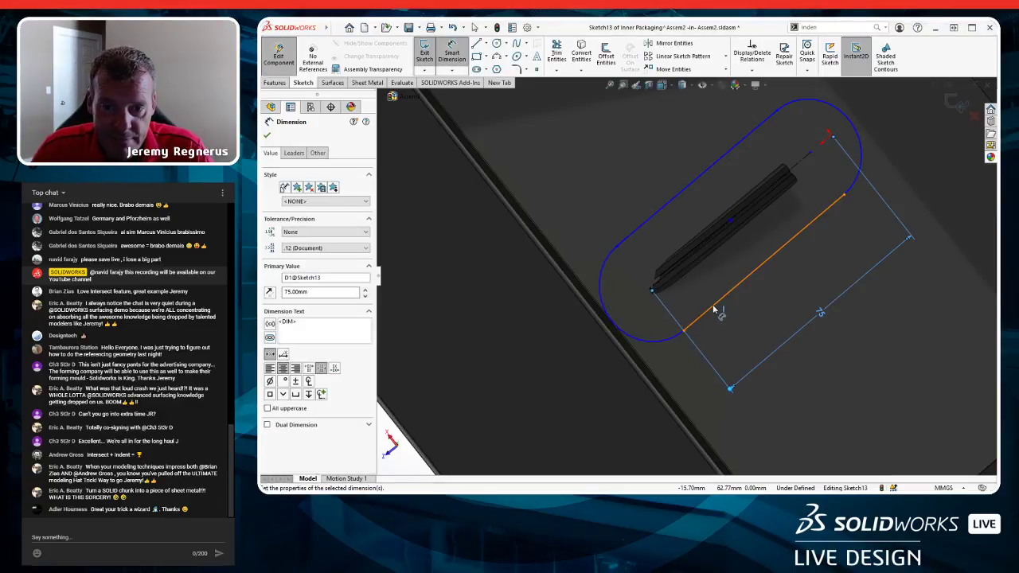
pyautogui.click(644, 227)
pyautogui.click(569, 357)
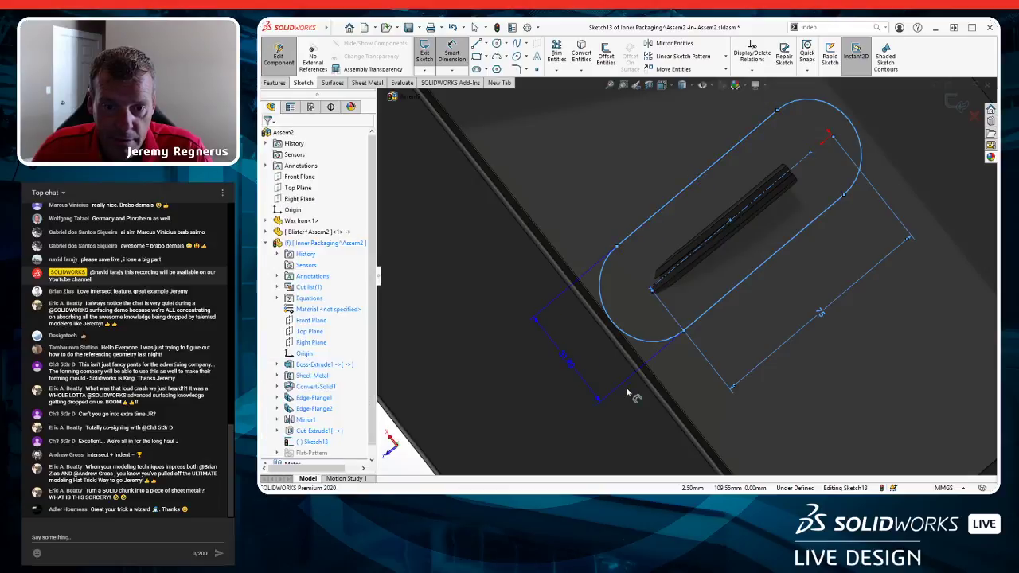
pyautogui.write('15')
pyautogui.press('Return')
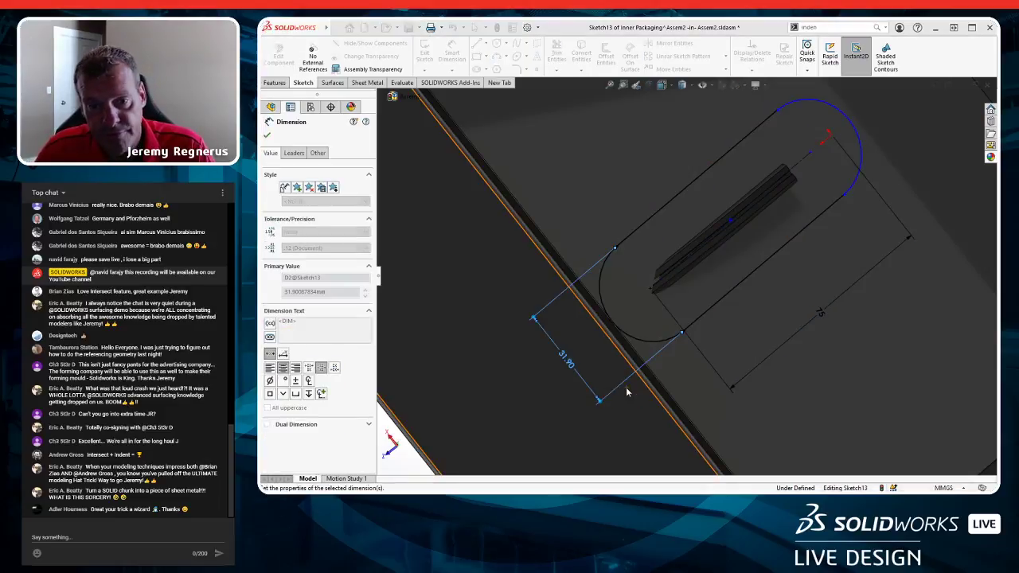
pyautogui.press('Escape')
# Change the slot's width dimension to 20 mm.
pyautogui.click(567, 364)
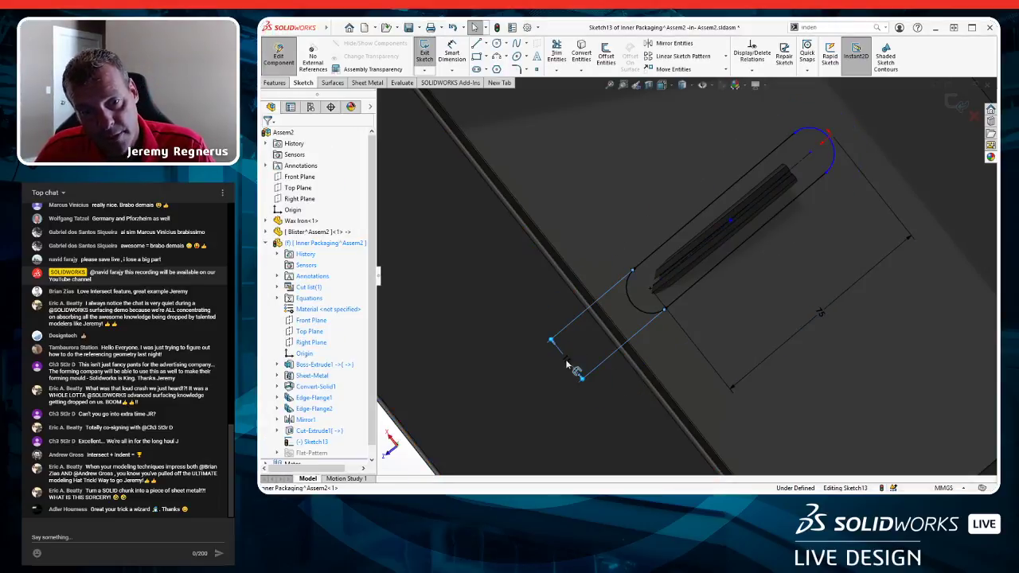
pyautogui.click(566, 364)
pyautogui.write('20')
pyautogui.press('Return')
pyautogui.press('Escape')
# Shorten the slot from its end near the origin and dimension its straight side at 40 mm.
pyautogui.scroll(3, 756, 215)
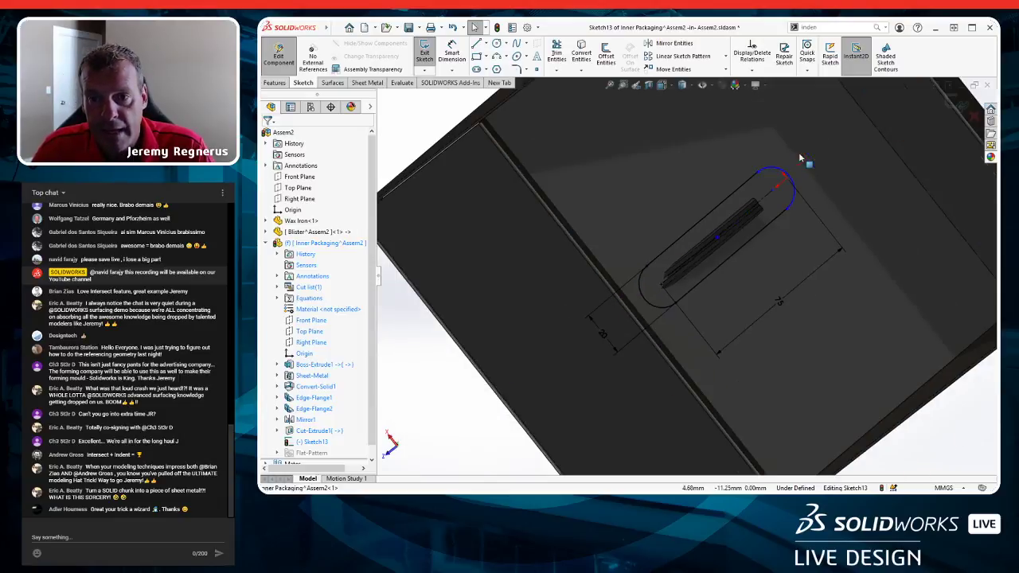
pyautogui.scroll(-4, 776, 195)
pyautogui.moveTo(763, 195); pyautogui.dragTo(705, 305)
pyautogui.click(713, 315)
pyautogui.press('s')
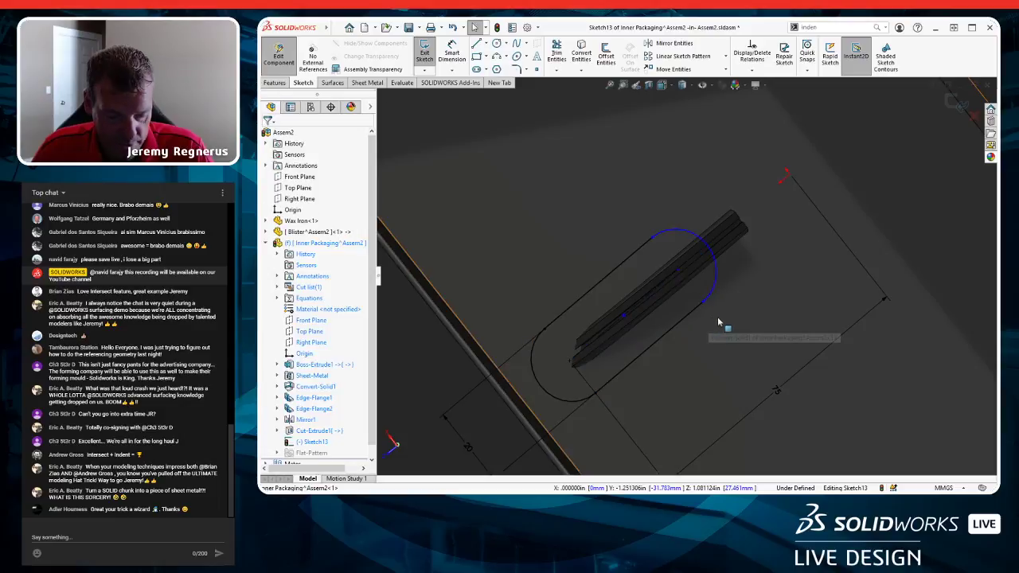
pyautogui.click(750, 322)
pyautogui.click(661, 345)
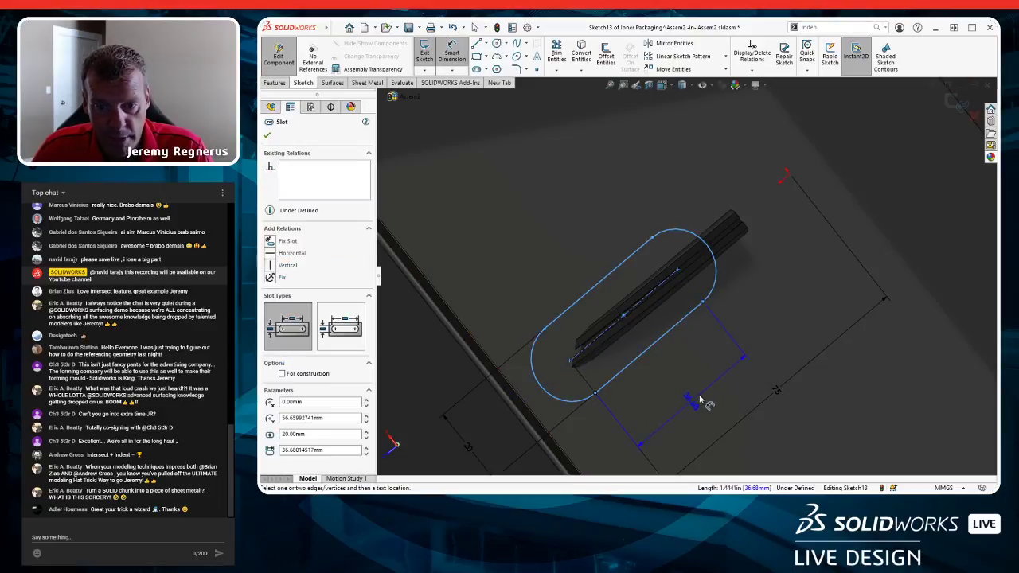
pyautogui.click(751, 421)
pyautogui.click(755, 412)
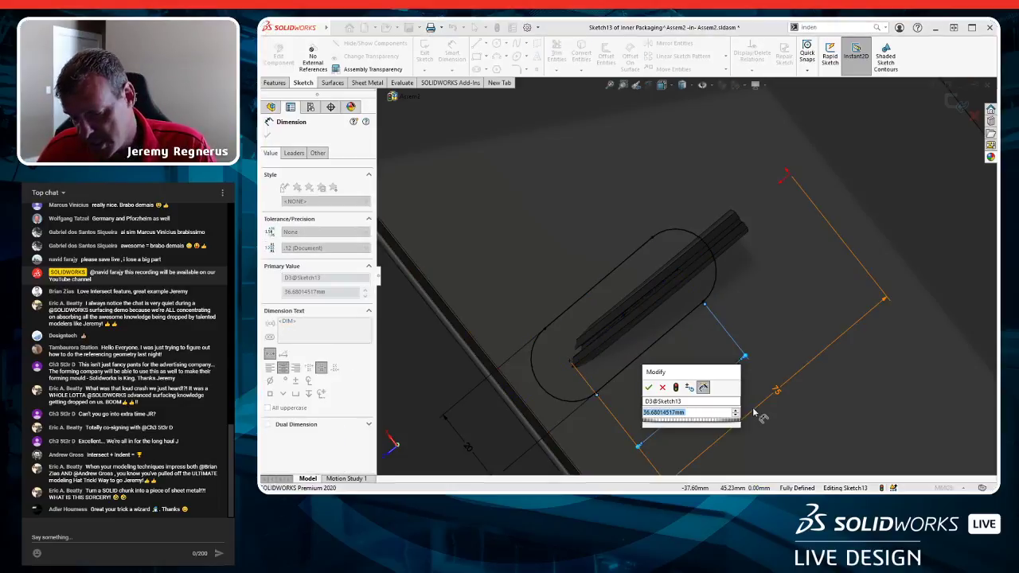
pyautogui.write('40')
pyautogui.press('Return')
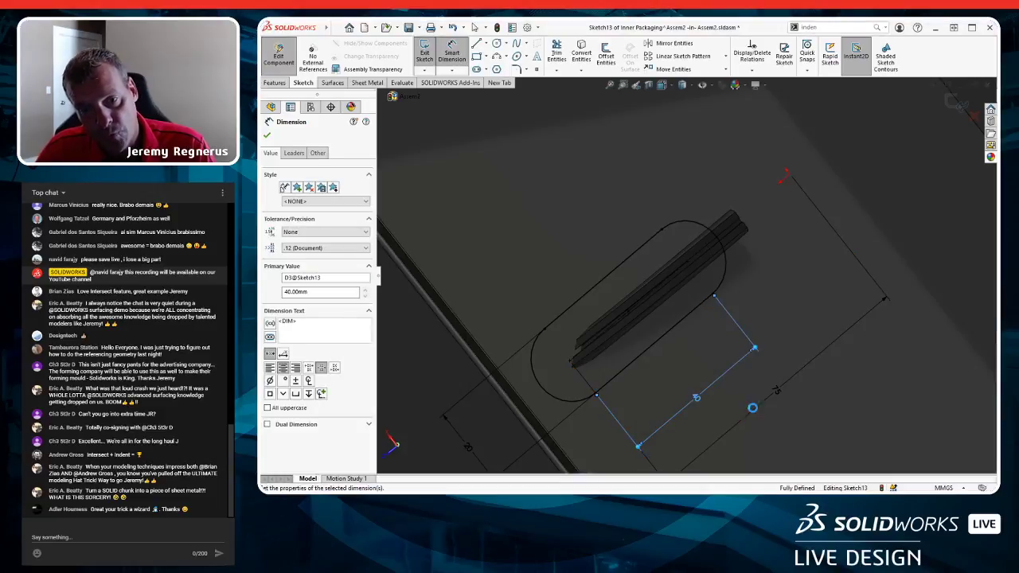
pyautogui.press('Escape')
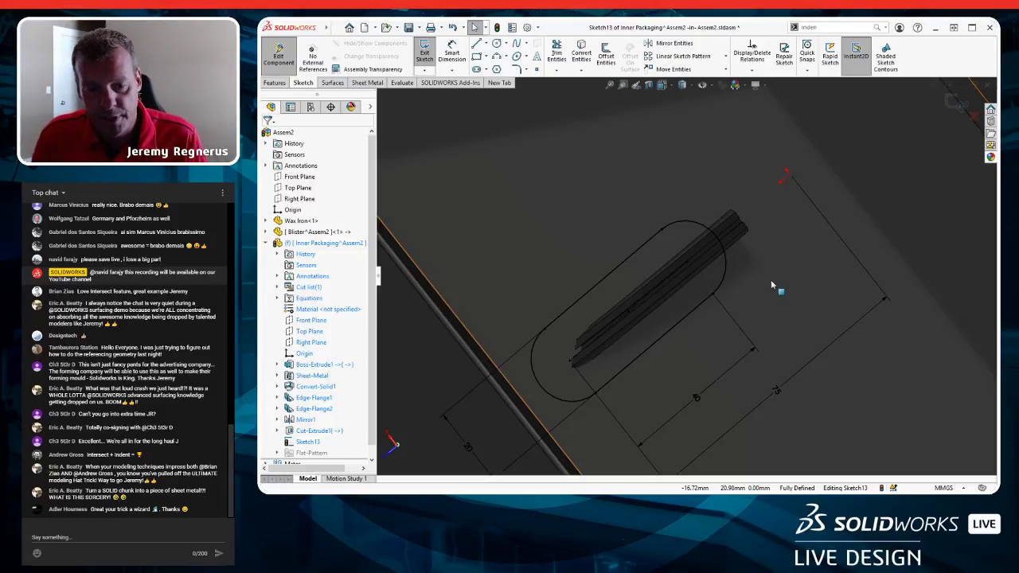
# Sketch a circle about 50 mm in diameter, centred on the slot's end centre nearest the origin.
pyautogui.scroll(8, 801, 285)
pyautogui.moveTo(766, 239)
pyautogui.mouseDown(button='middle')
pyautogui.moveTo(834, 364)
pyautogui.moveTo(852, 444)
pyautogui.mouseUp(button='middle')
pyautogui.hotkey('ctrl', '8')
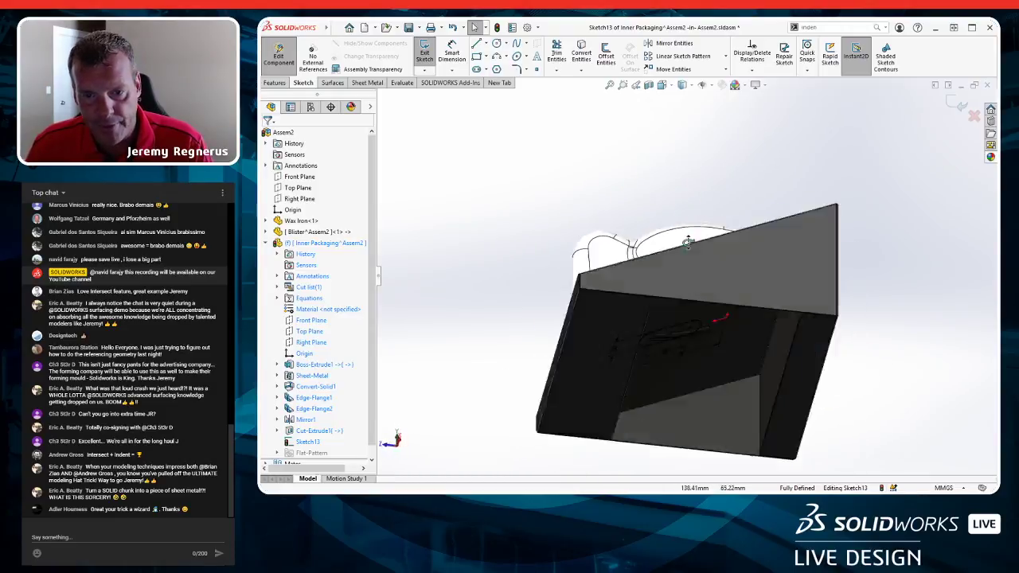
pyautogui.press('s')
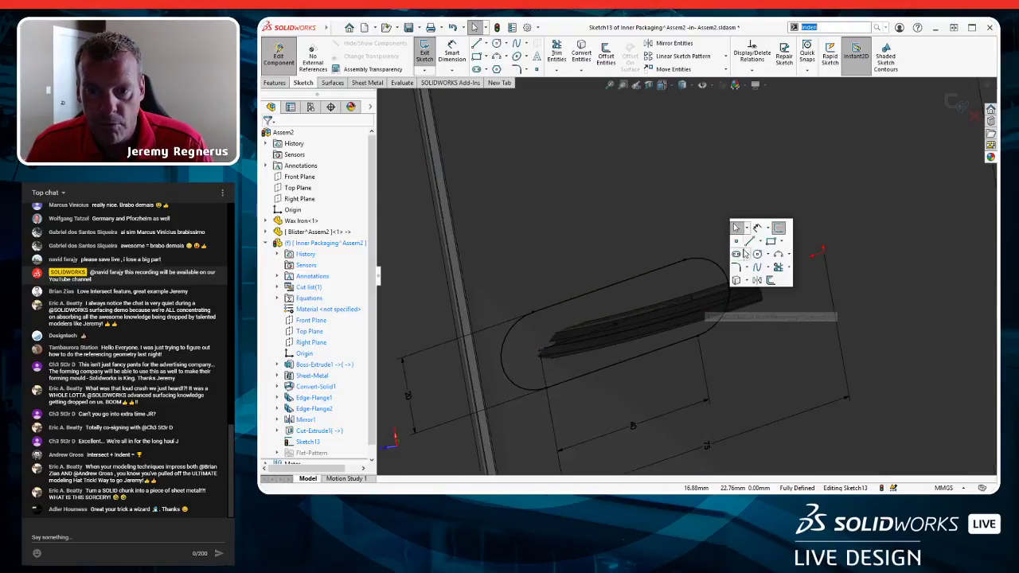
pyautogui.click(757, 255)
pyautogui.click(693, 296)
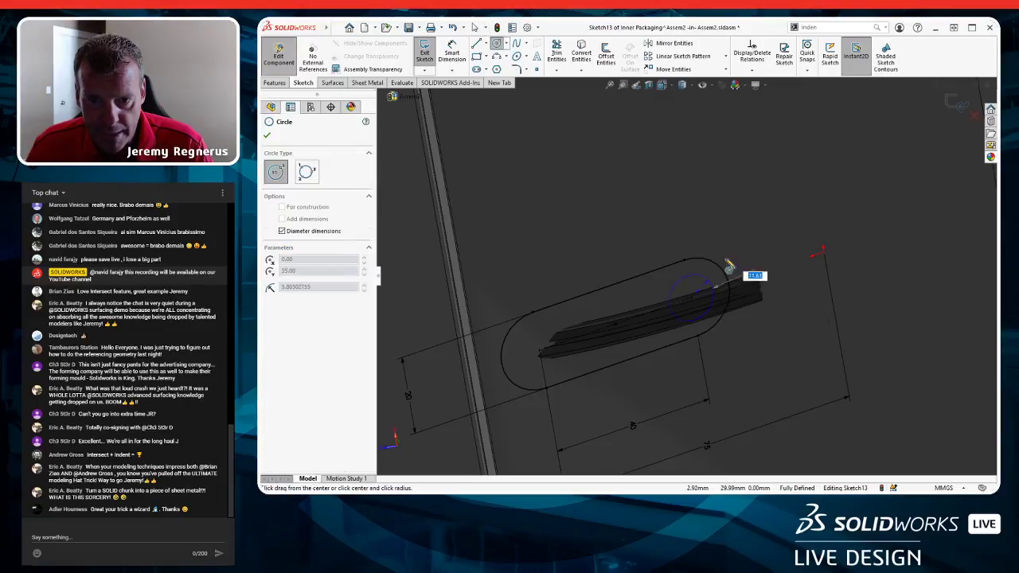
pyautogui.click(757, 226)
pyautogui.press('Escape')
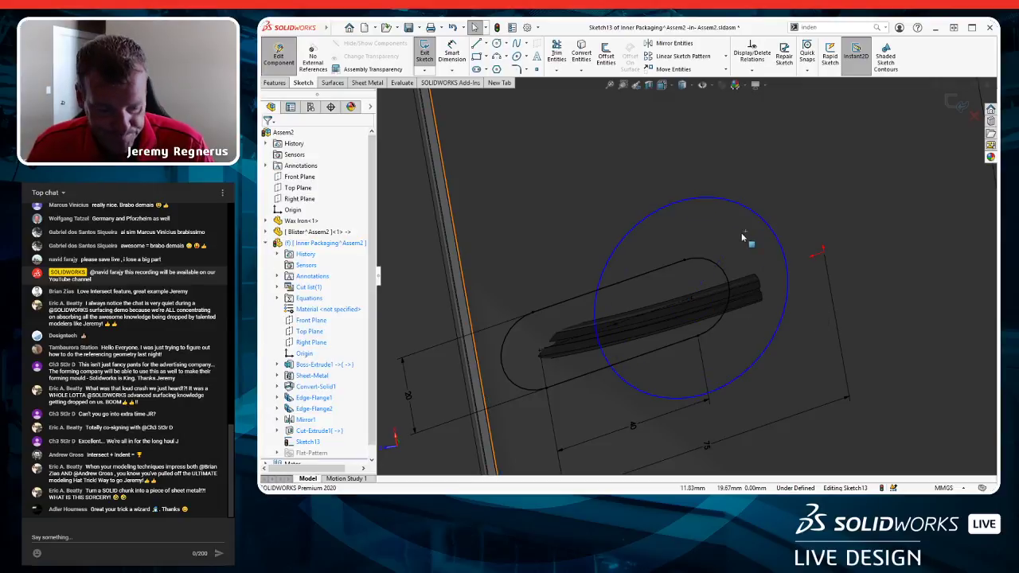
# Dimension the circle's diameter at 40 mm and exit the sketch.
pyautogui.press('s')
pyautogui.click(822, 175)
pyautogui.click(757, 216)
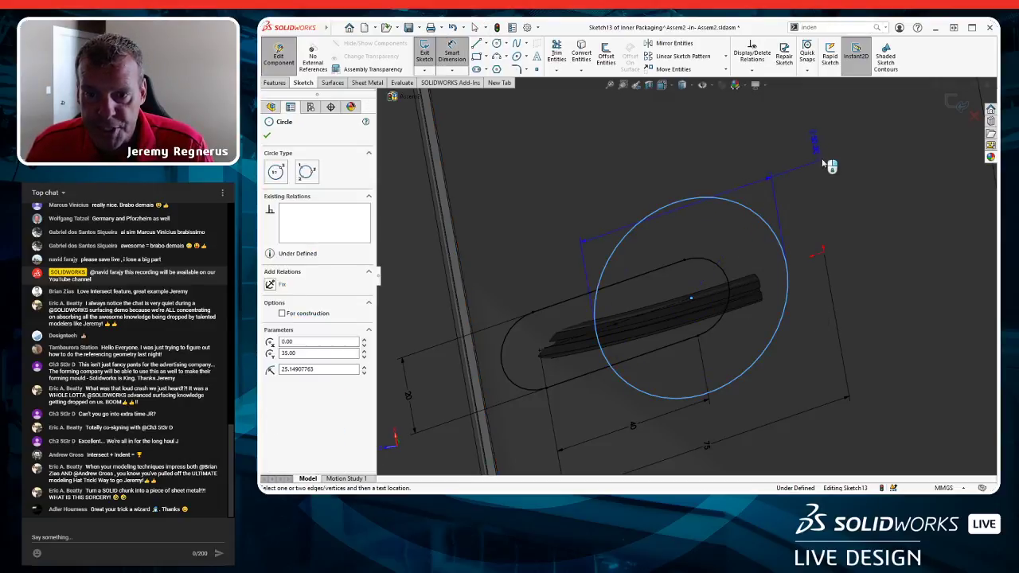
pyautogui.click(876, 372)
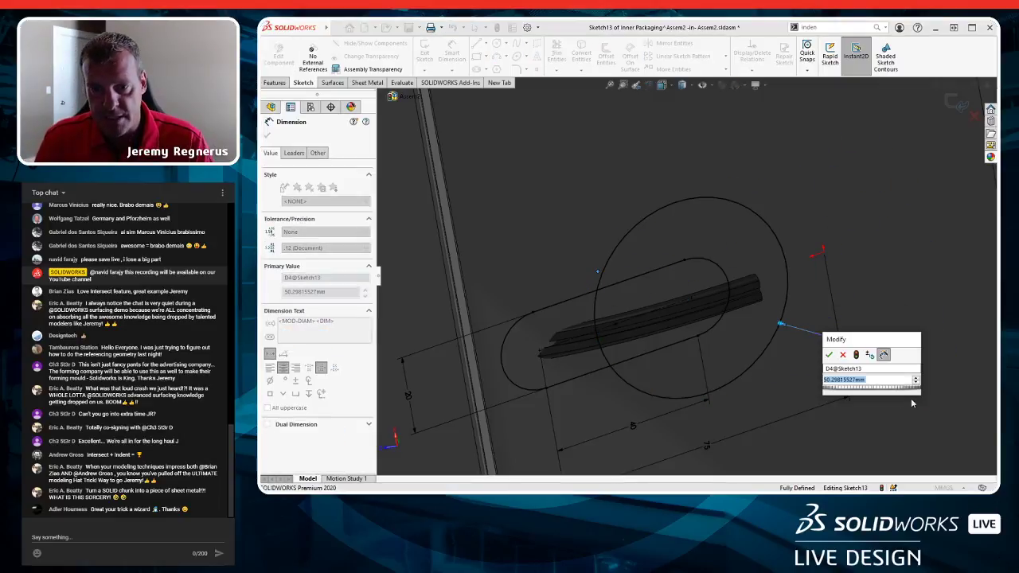
pyautogui.write('40')
pyautogui.press('Return')
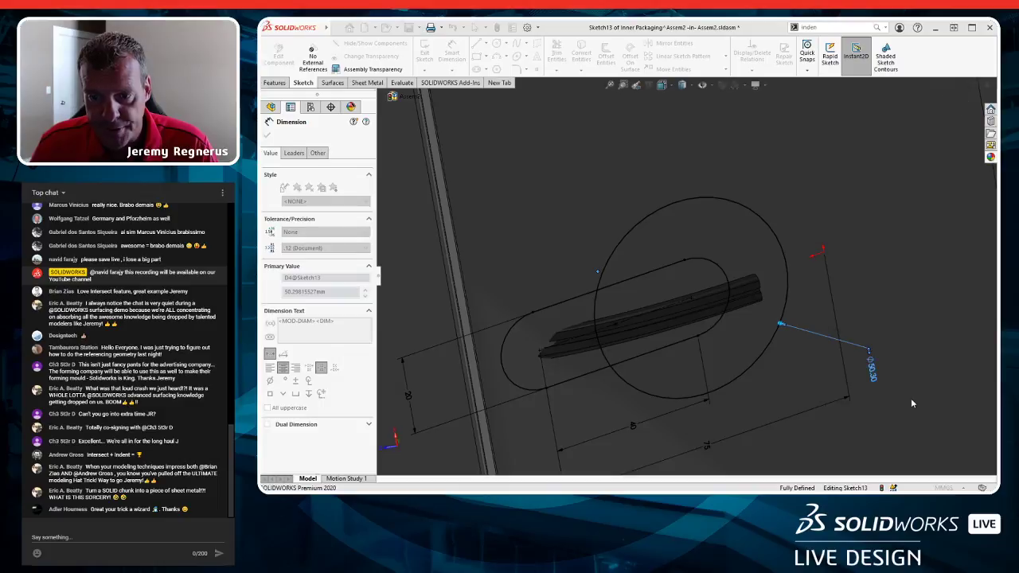
pyautogui.press('Escape')
pyautogui.scroll(2, 666, 261)
pyautogui.scroll(3, 667, 265)
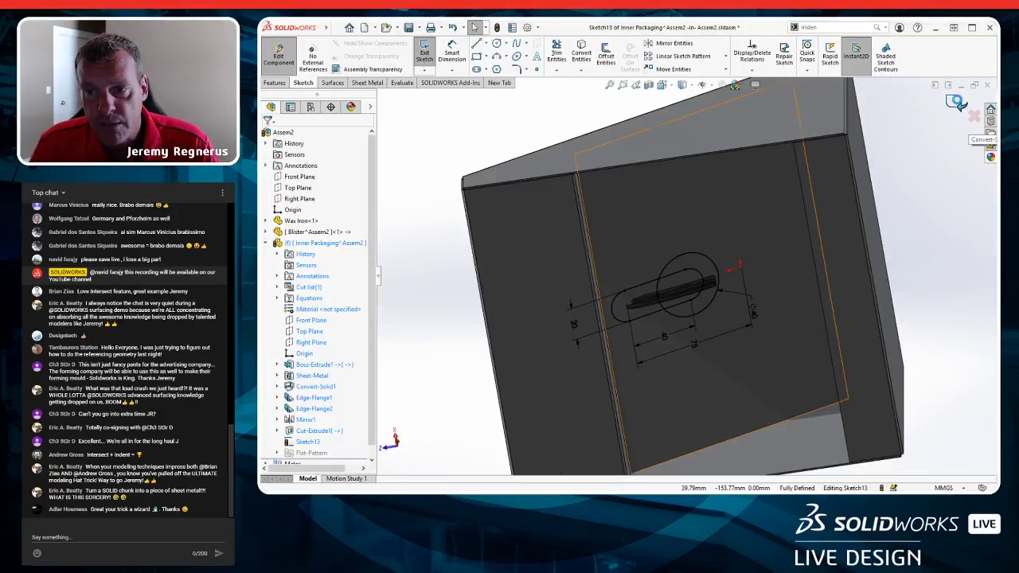
pyautogui.click(958, 103)
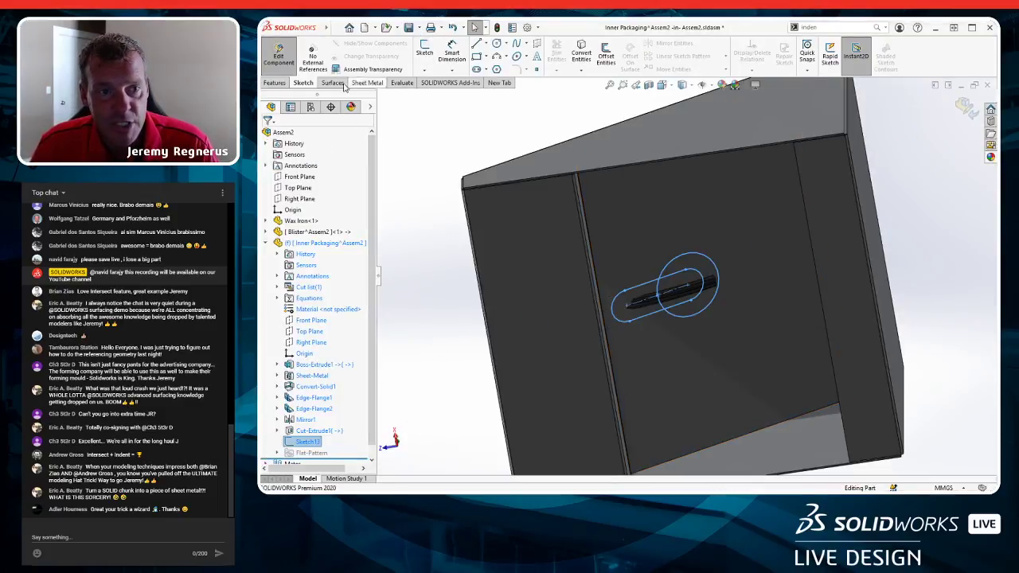
# Start an extruded cut from the keyhole sketch, blind and linked to the sheet thickness, with contour selection active.
pyautogui.press('s')
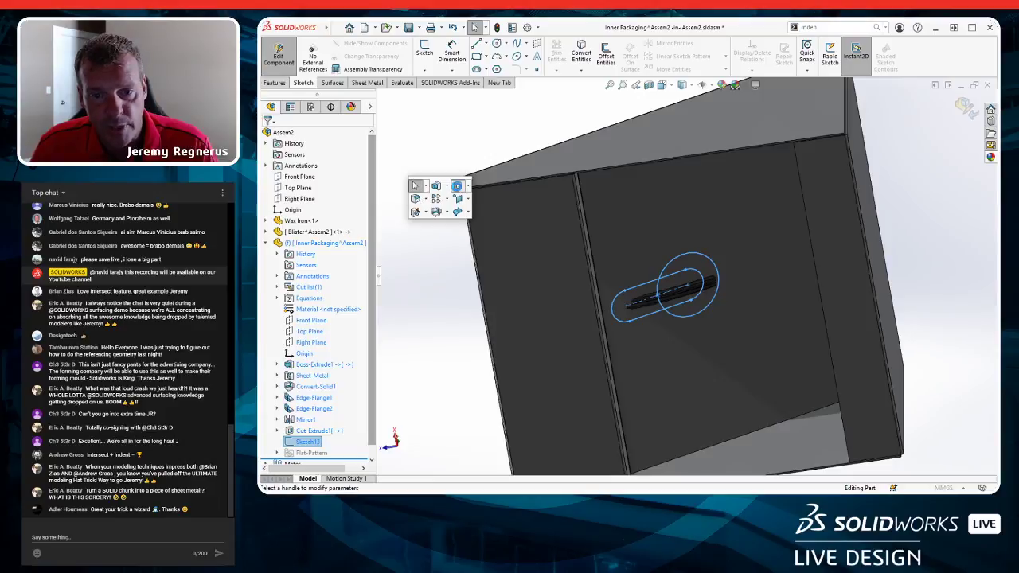
pyautogui.click(456, 186)
pyautogui.click(344, 311)
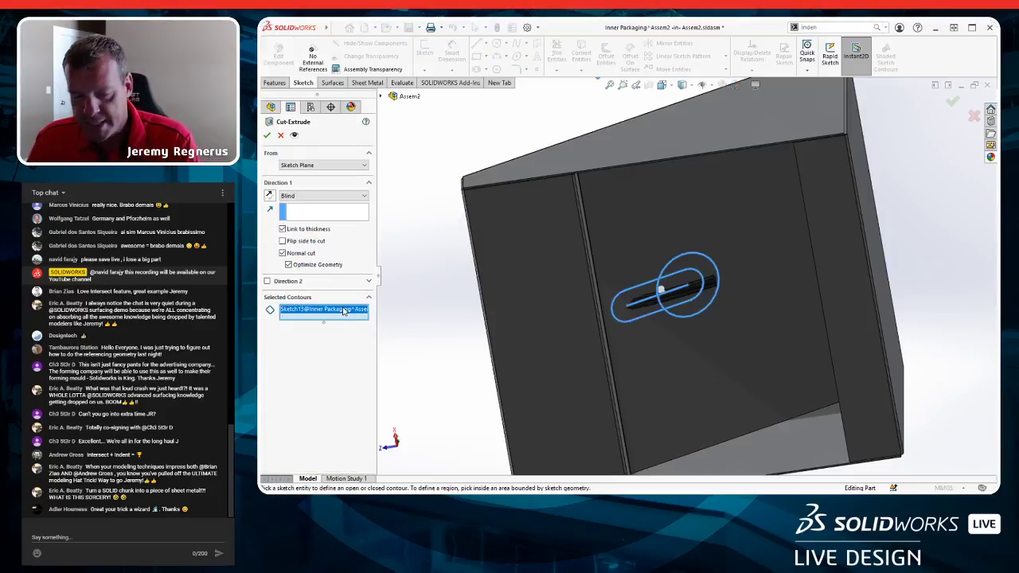
pyautogui.moveTo(667, 333)
pyautogui.mouseDown(button='middle')
pyautogui.moveTo(678, 339)
pyautogui.moveTo(679, 261)
pyautogui.mouseUp(button='middle')
pyautogui.scroll(-4, 679, 261)
pyautogui.moveTo(730, 351); pyautogui.dragTo(719, 364, button='middle')
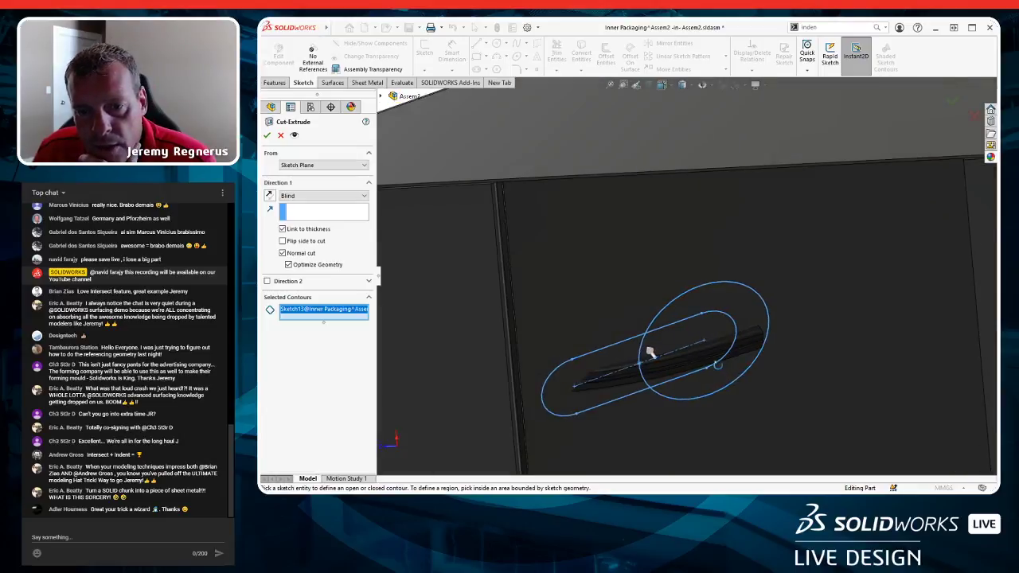
pyautogui.click(605, 398)
pyautogui.click(682, 357)
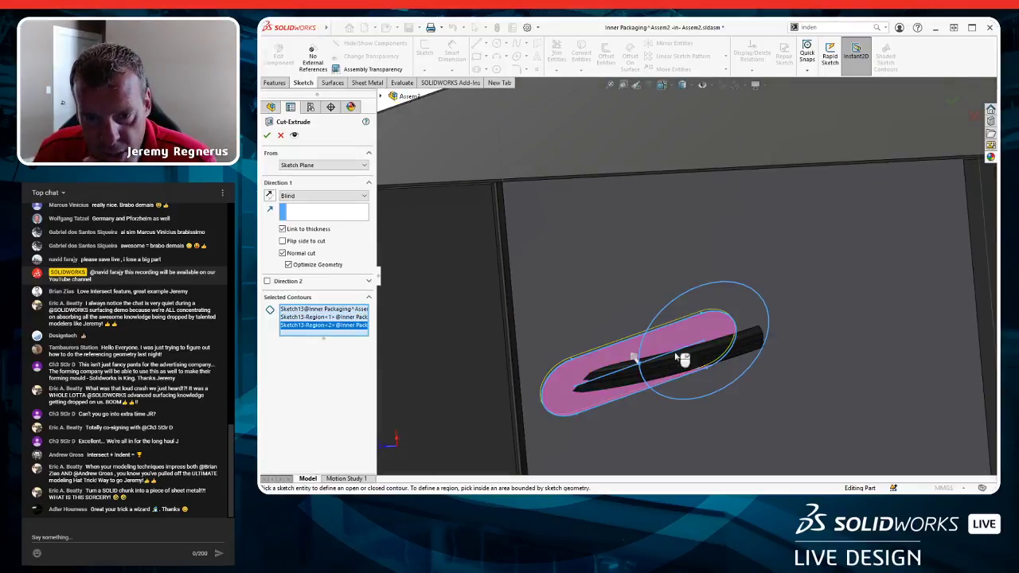
pyautogui.click(724, 302)
pyautogui.click(734, 304)
pyautogui.click(673, 344)
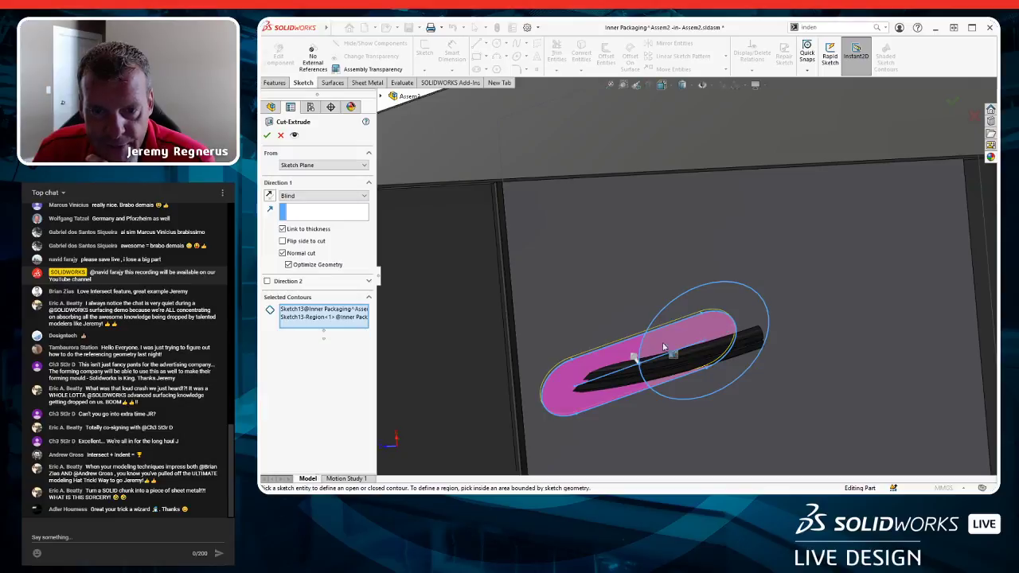
pyautogui.click(598, 369)
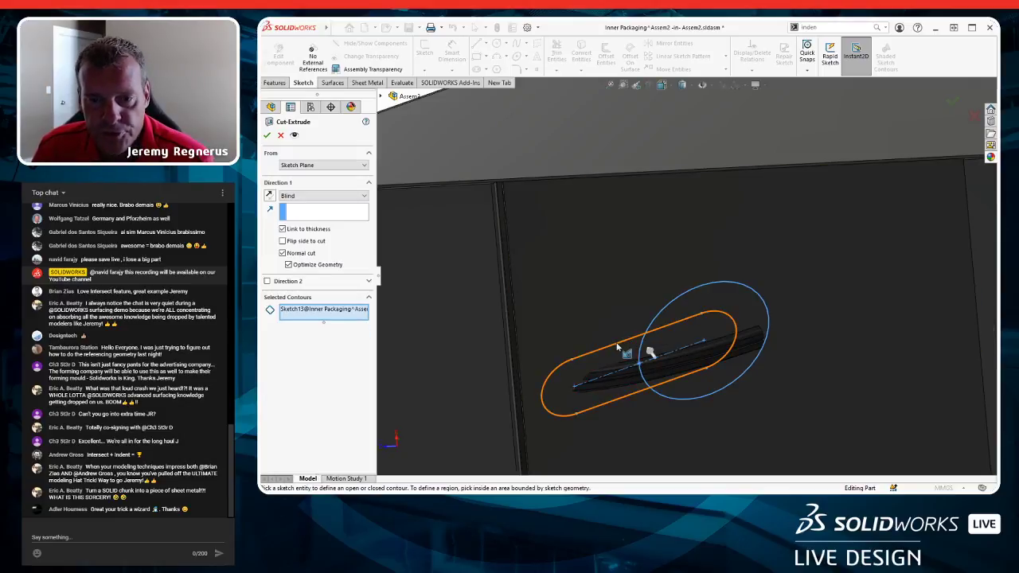
# Add the whole slot and circle contours to the cut and complete the keyhole opening.
pyautogui.click(617, 347)
pyautogui.click(698, 295)
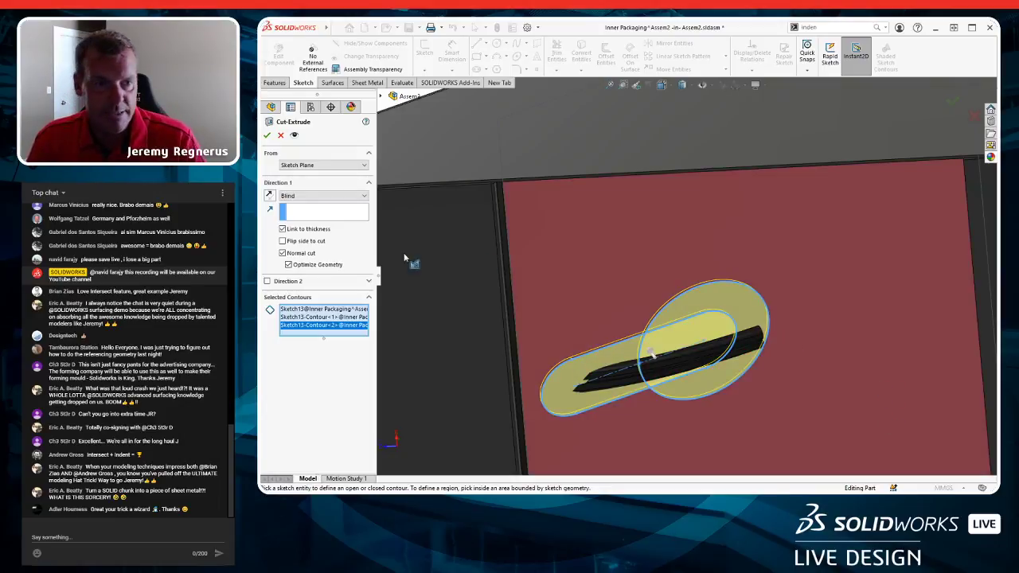
pyautogui.click(267, 135)
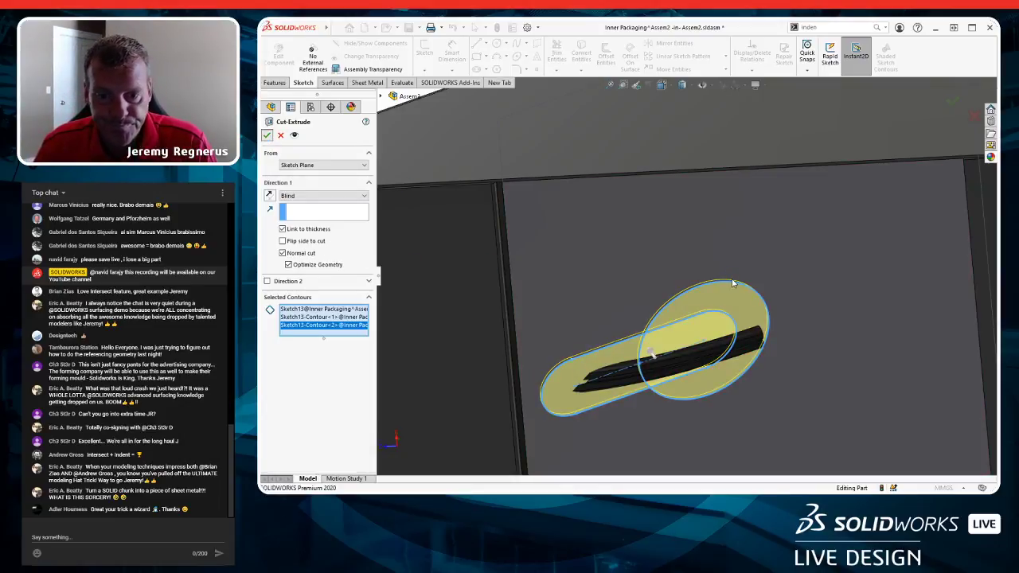
# Start a fillet on the two short thickness edges where the slot meets the circle in the keyhole opening.
pyautogui.moveTo(685, 414)
pyautogui.mouseDown(button='middle')
pyautogui.moveTo(704, 366)
pyautogui.moveTo(692, 379)
pyautogui.moveTo(717, 350)
pyautogui.moveTo(685, 326)
pyautogui.mouseUp(button='middle')
pyautogui.scroll(-5, 684, 328)
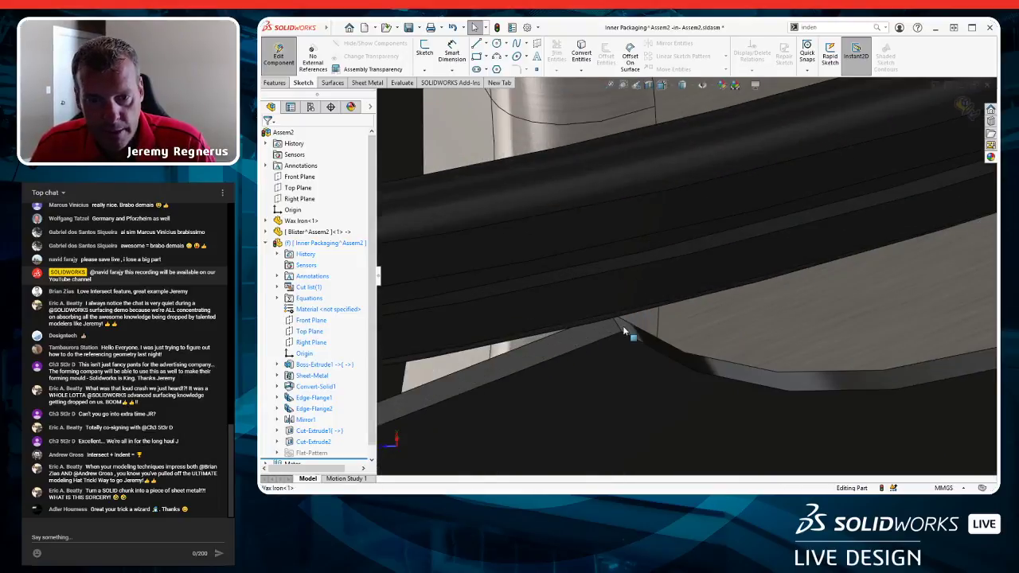
pyautogui.click(628, 323)
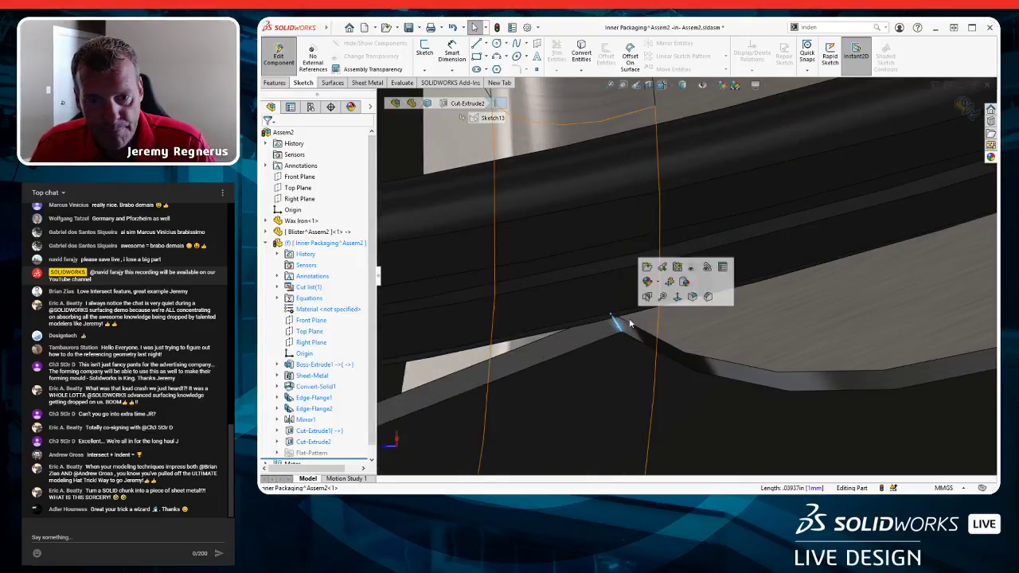
pyautogui.click(692, 297)
pyautogui.scroll(8, 658, 313)
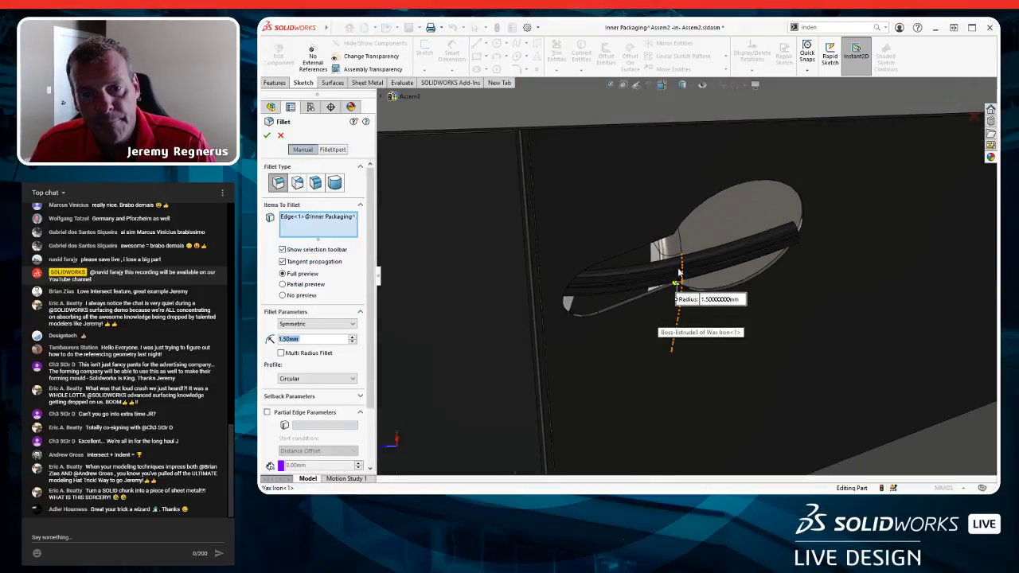
pyautogui.moveTo(658, 311); pyautogui.dragTo(573, 279, button='middle')
pyautogui.scroll(-5, 662, 271)
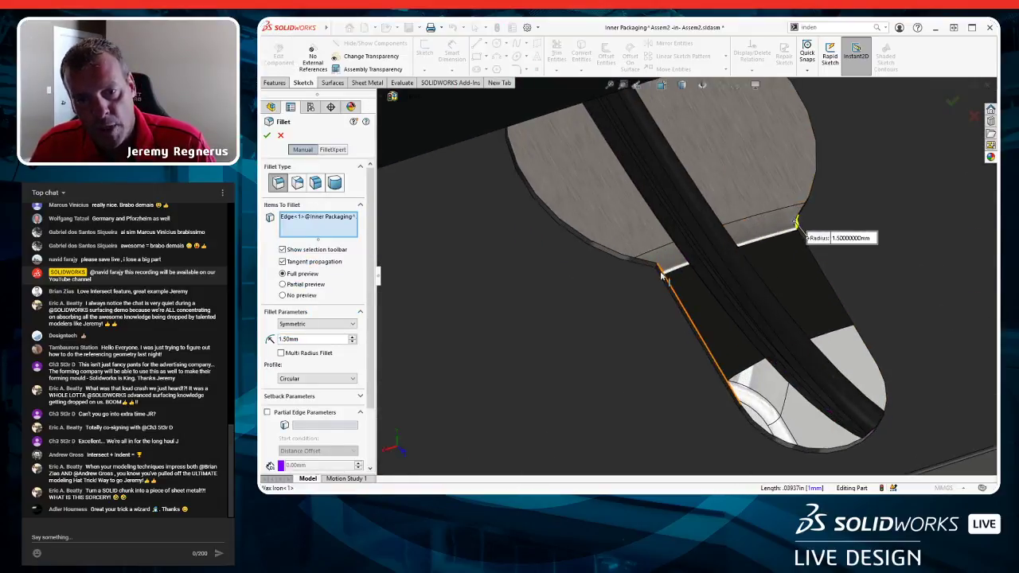
pyautogui.scroll(-2, 661, 274)
pyautogui.click(661, 275)
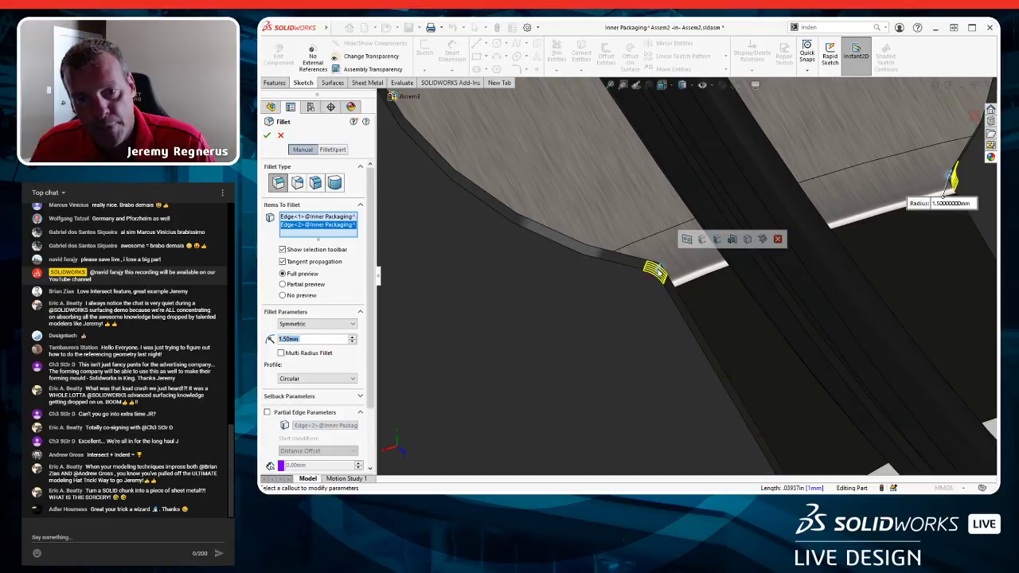
pyautogui.scroll(4, 682, 295)
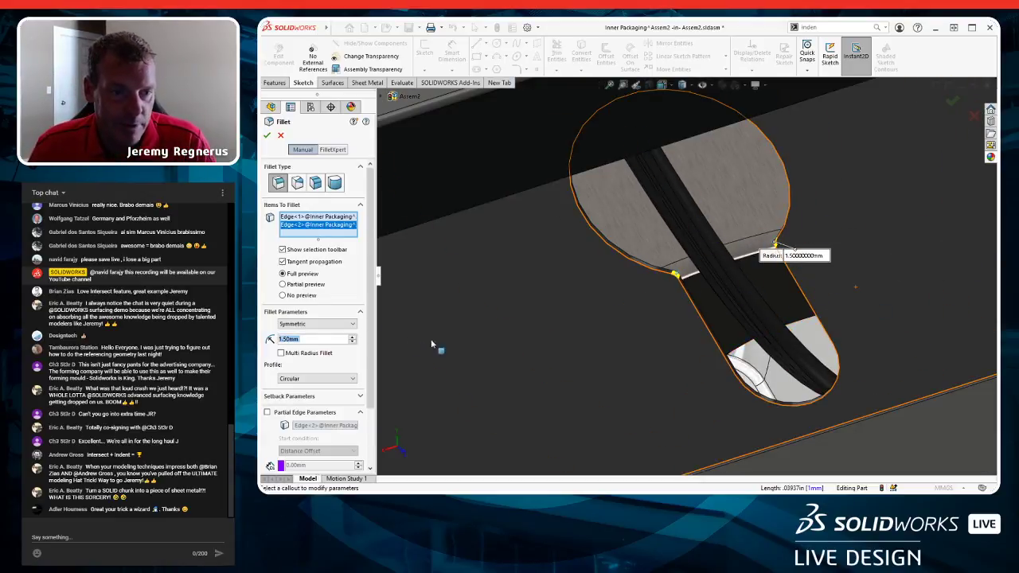
# Set the fillet radius to 10 mm and apply it to the keyhole's two neck edges.
pyautogui.write('10')
pyautogui.press('Return')
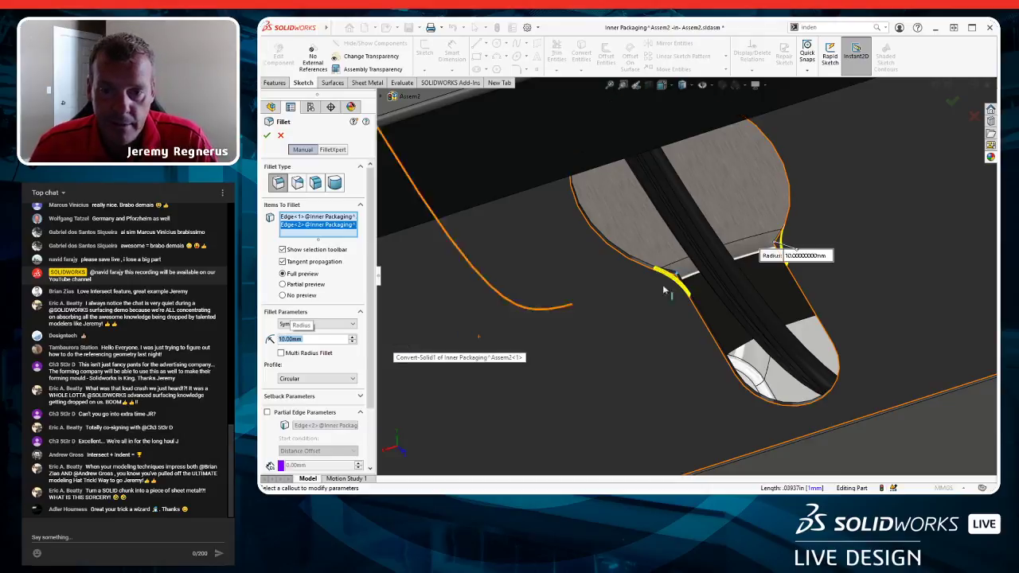
pyautogui.scroll(4, 676, 282)
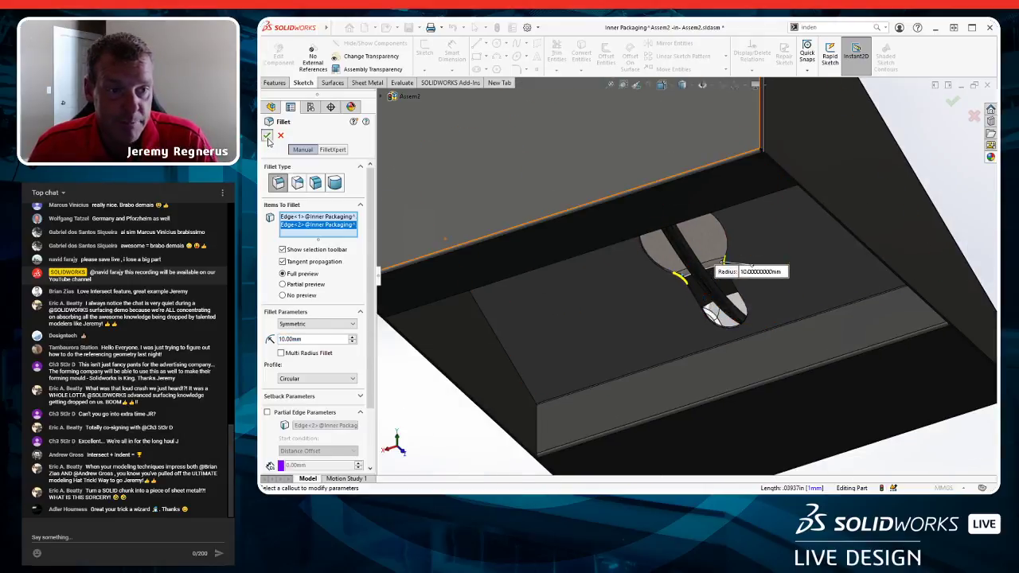
pyautogui.press('Return')
# Start a sheet-metal Break Corner for the inner packaging with the rounded fillet break type.
pyautogui.scroll(5, 713, 273)
pyautogui.moveTo(713, 273); pyautogui.dragTo(801, 316, button='middle')
pyautogui.scroll(-3, 707, 330)
pyautogui.scroll(5, 707, 330)
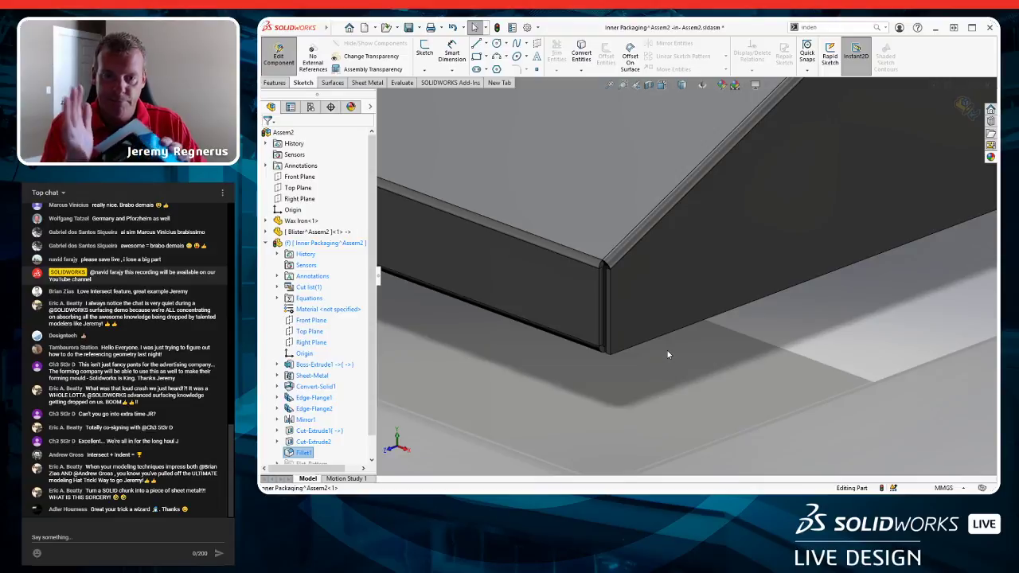
pyautogui.scroll(4, 667, 350)
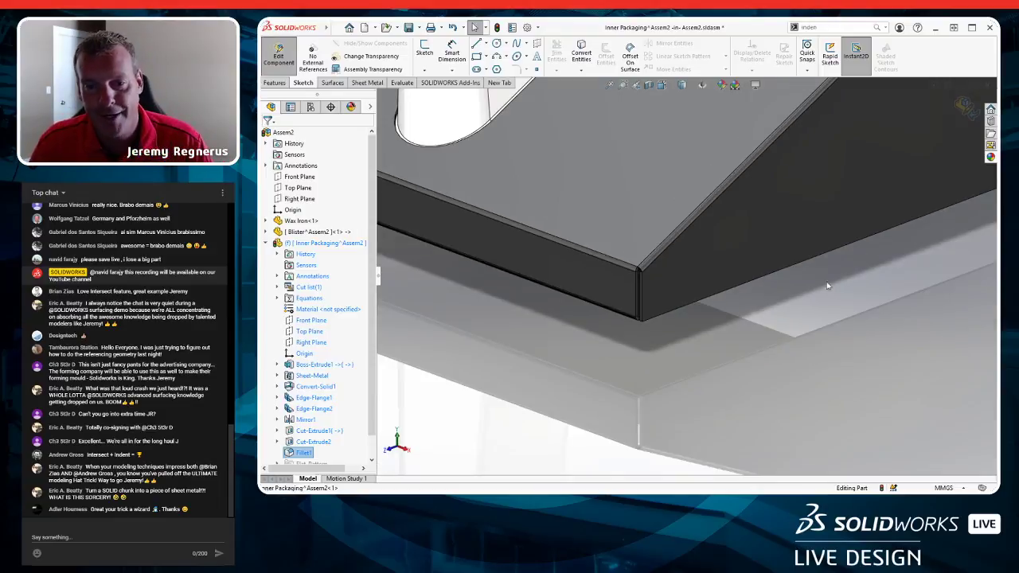
pyautogui.keyDown('ctrl'); pyautogui.moveTo(667, 350); pyautogui.dragTo(740, 351, button='middle'); pyautogui.keyUp('ctrl')
pyautogui.scroll(2, 714, 345)
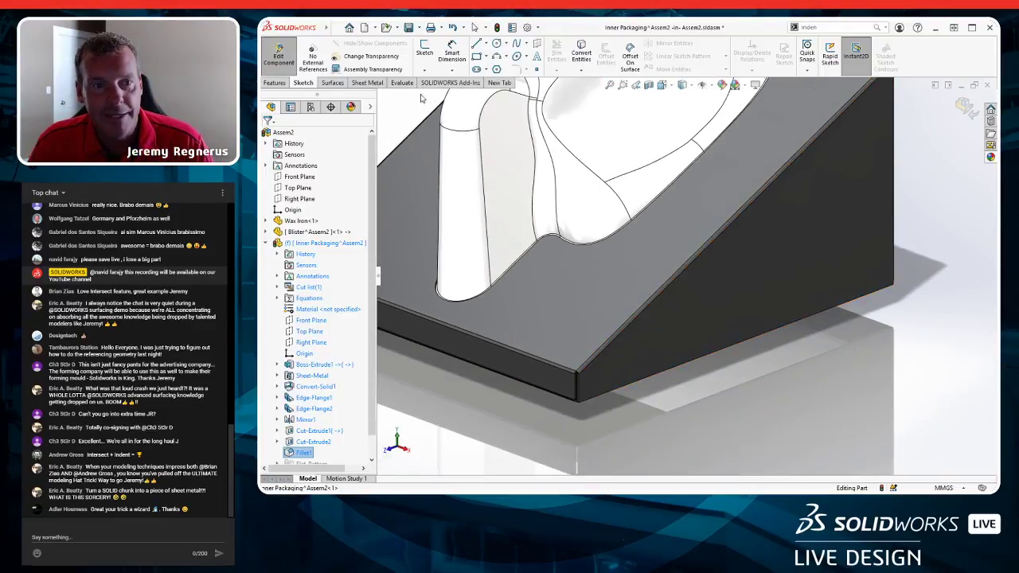
pyautogui.click(367, 83)
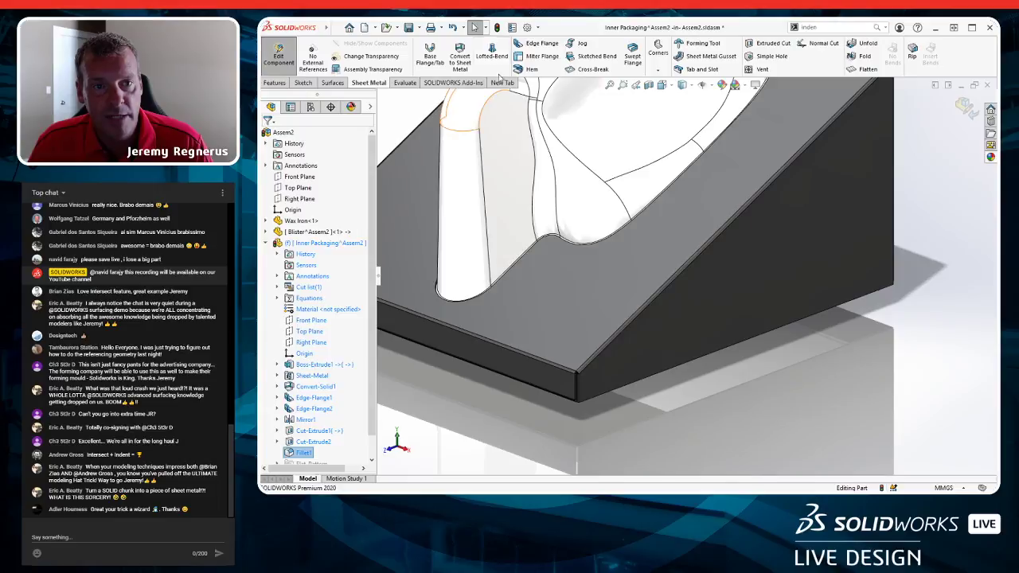
pyautogui.click(658, 70)
pyautogui.click(677, 109)
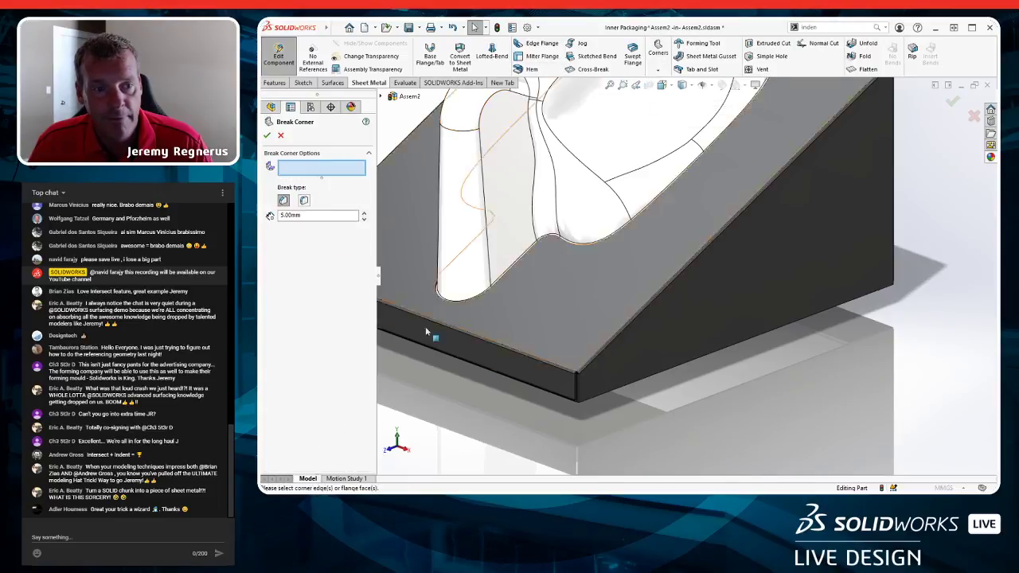
pyautogui.click(307, 202)
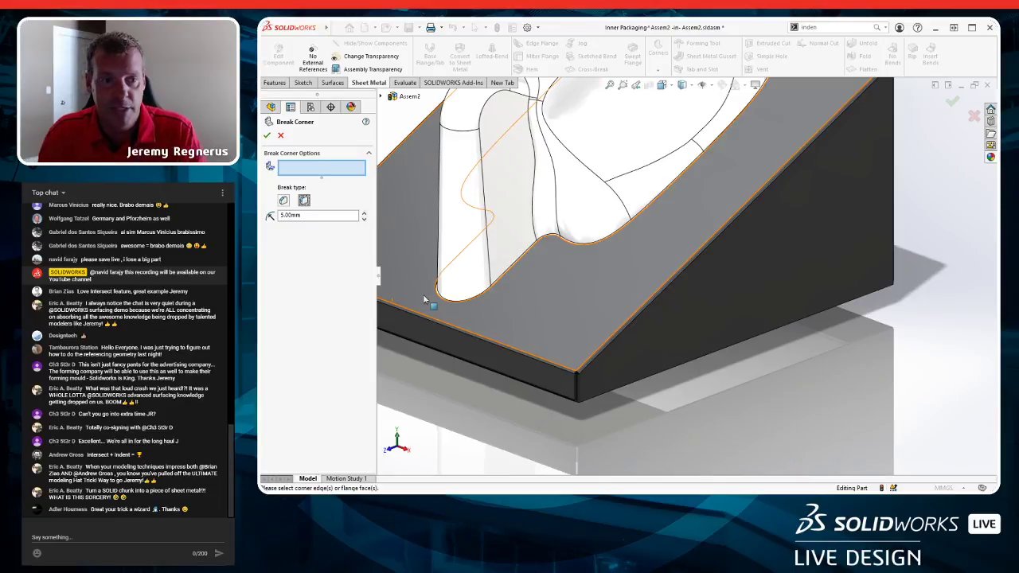
# Round the corners of both triangular side flanges with a 10 mm radius.
pyautogui.click(712, 302)
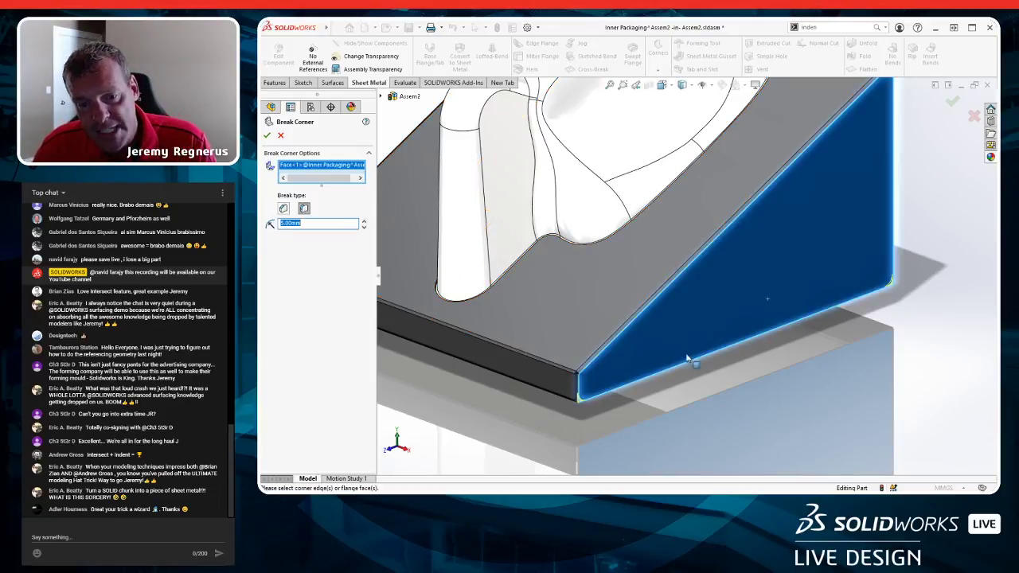
pyautogui.write('10')
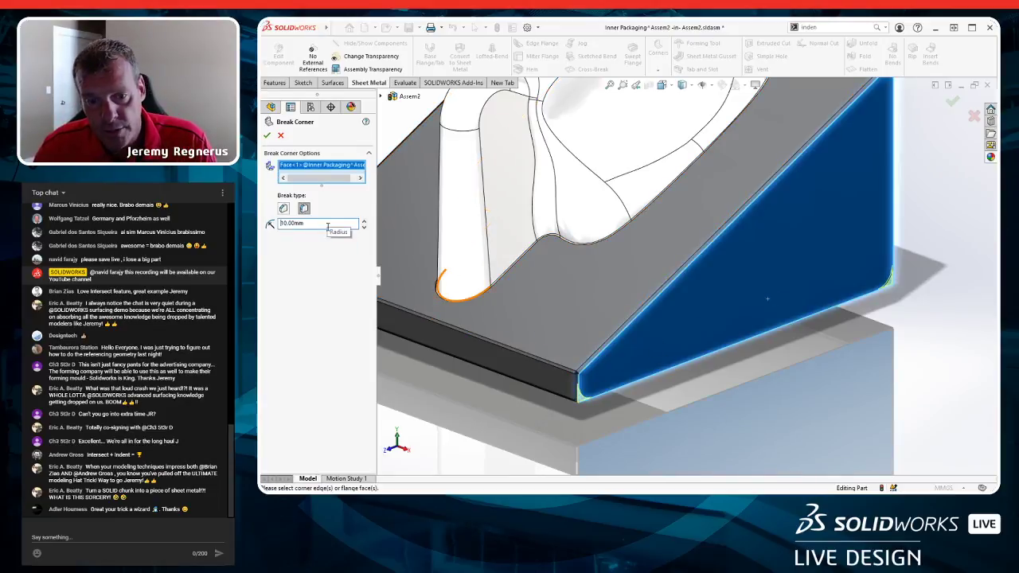
pyautogui.press('Return')
pyautogui.moveTo(842, 307); pyautogui.dragTo(724, 410, button='middle')
pyautogui.click(529, 332)
pyautogui.moveTo(842, 426); pyautogui.dragTo(716, 366, button='middle')
pyautogui.click(268, 136)
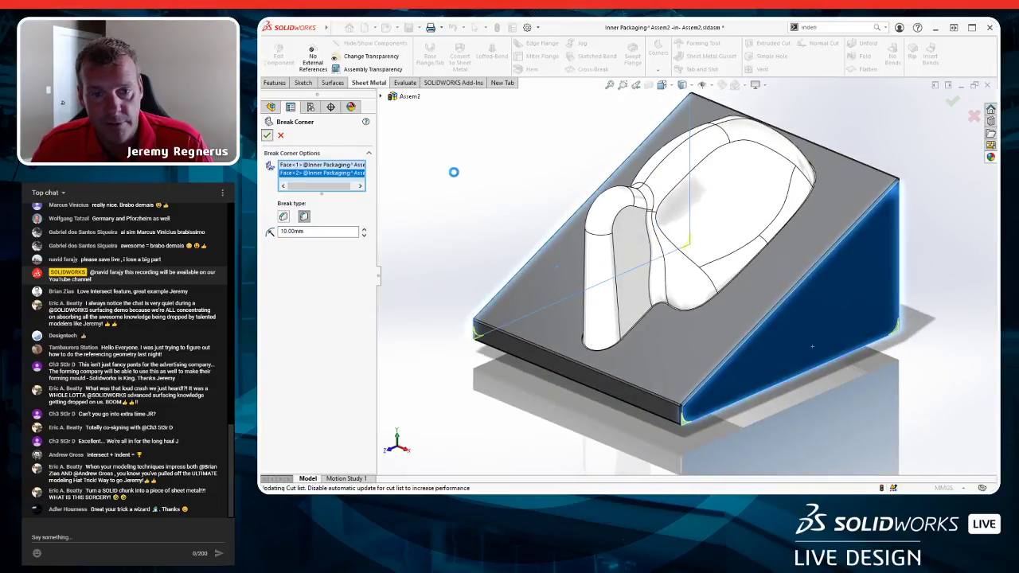
# Inspect the packaging's flat pattern and return the part to its folded state.
pyautogui.scroll(-3, 576, 248)
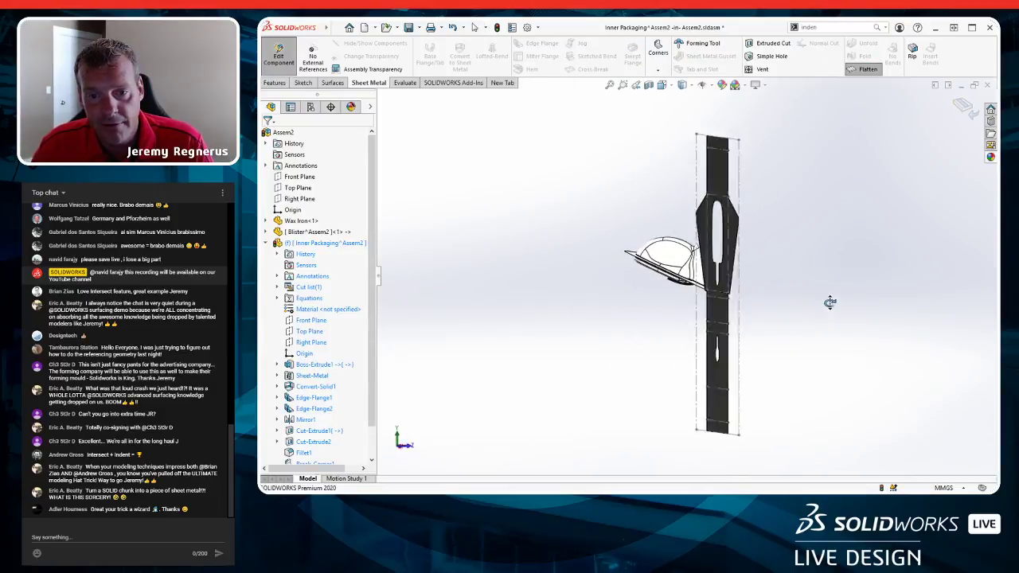
pyautogui.moveTo(800, 311); pyautogui.dragTo(726, 344, button='middle')
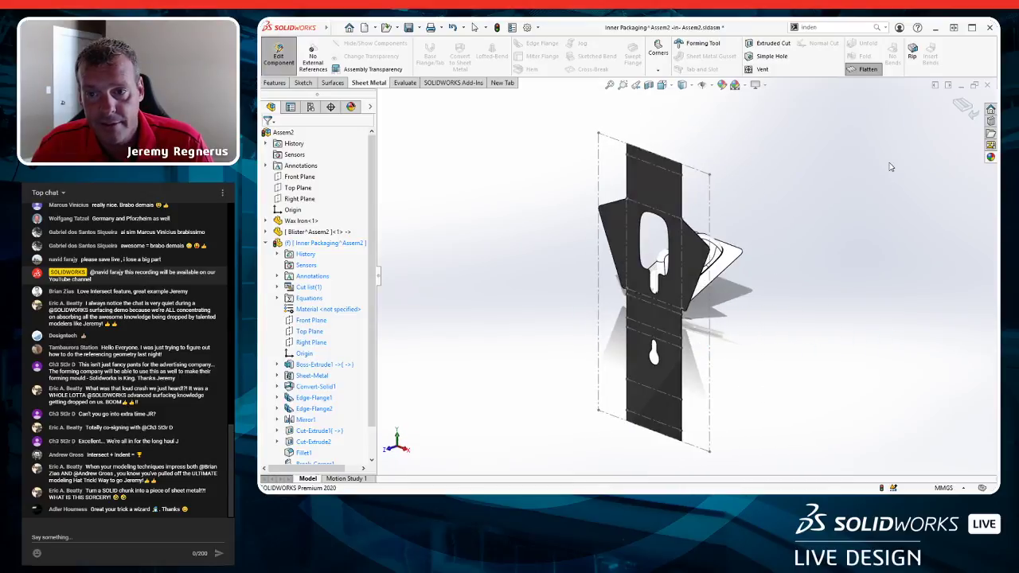
pyautogui.click(965, 108)
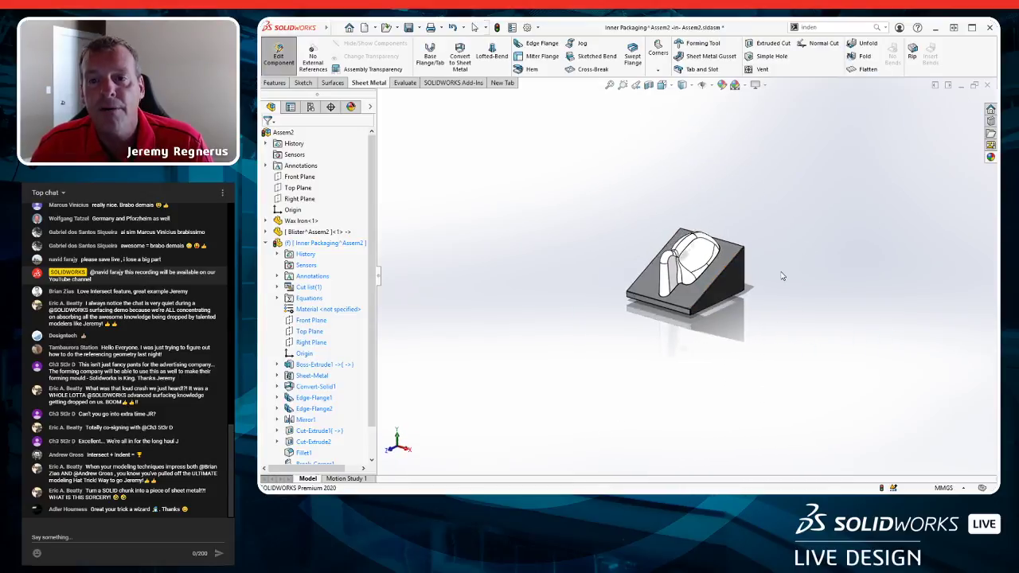
# Return to editing the assembly and compare the packaging with the blue mouse-package reference photo in the image viewer.
pyautogui.rightClick(549, 153)
pyautogui.click(588, 306)
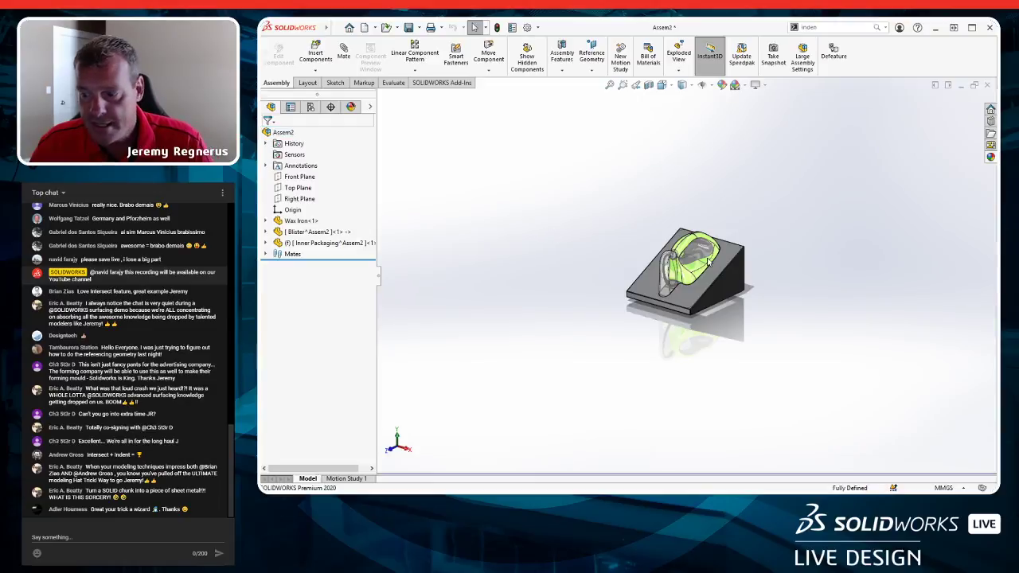
pyautogui.scroll(-5, 713, 271)
pyautogui.moveTo(625, 248); pyautogui.dragTo(678, 293, button='middle')
pyautogui.scroll(-2, 679, 293)
pyautogui.scroll(4, 690, 255)
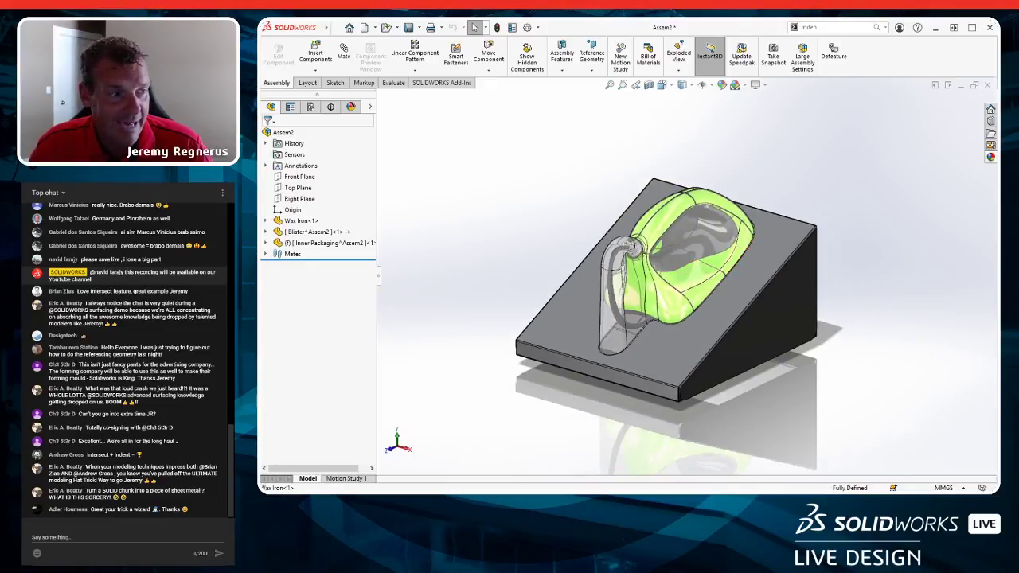
pyautogui.hotkey('alt', 'Tab')
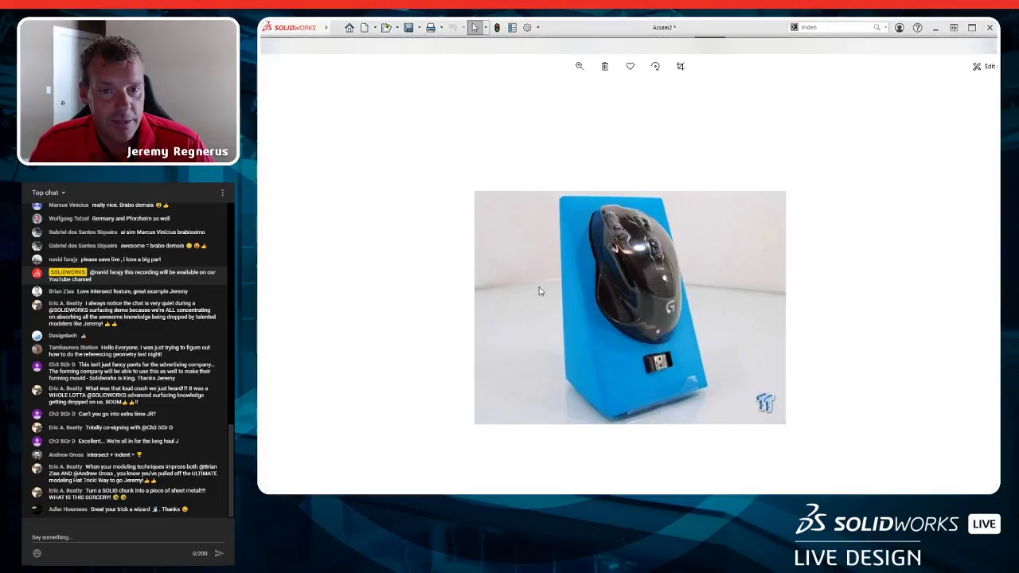
pyautogui.hotkey('alt', 'Tab')
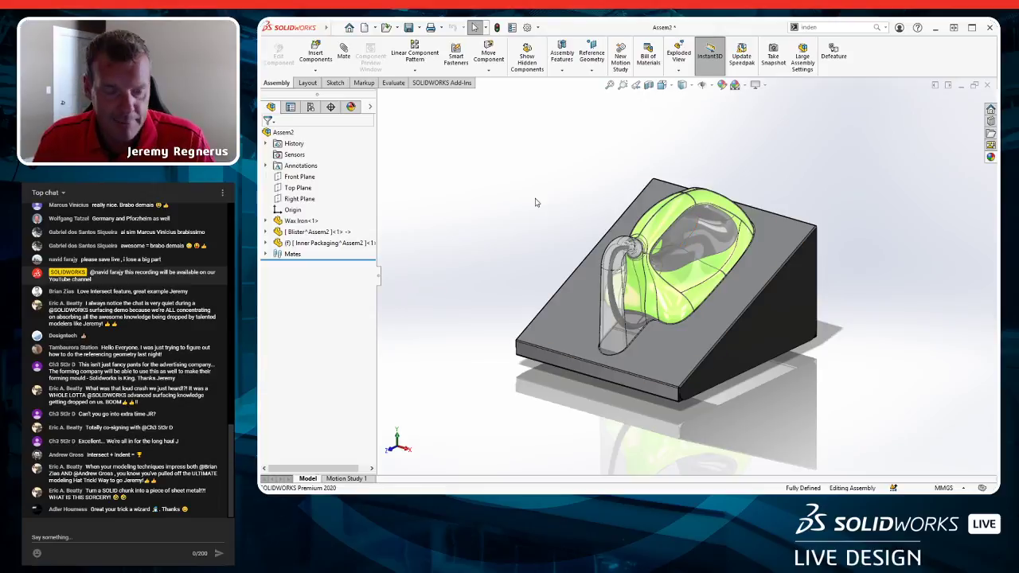
pyautogui.hotkey('ctrl', 's')
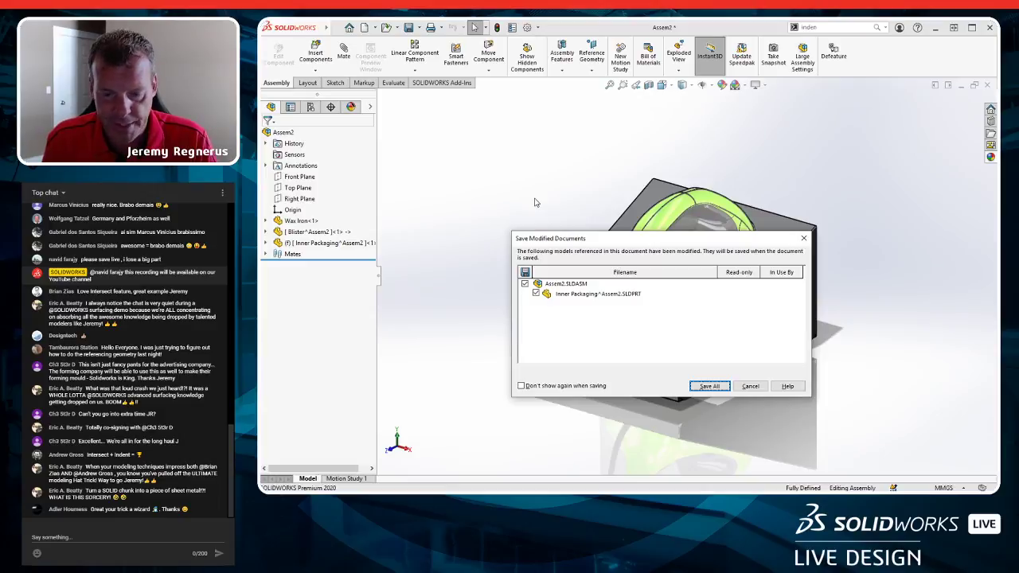
pyautogui.press('Return')
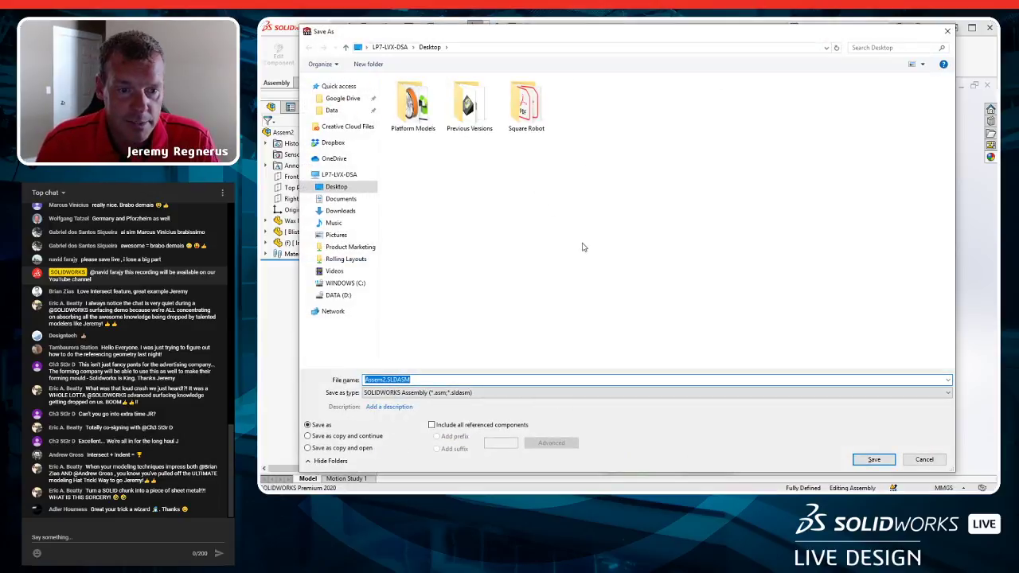
pyautogui.write('Wax I')
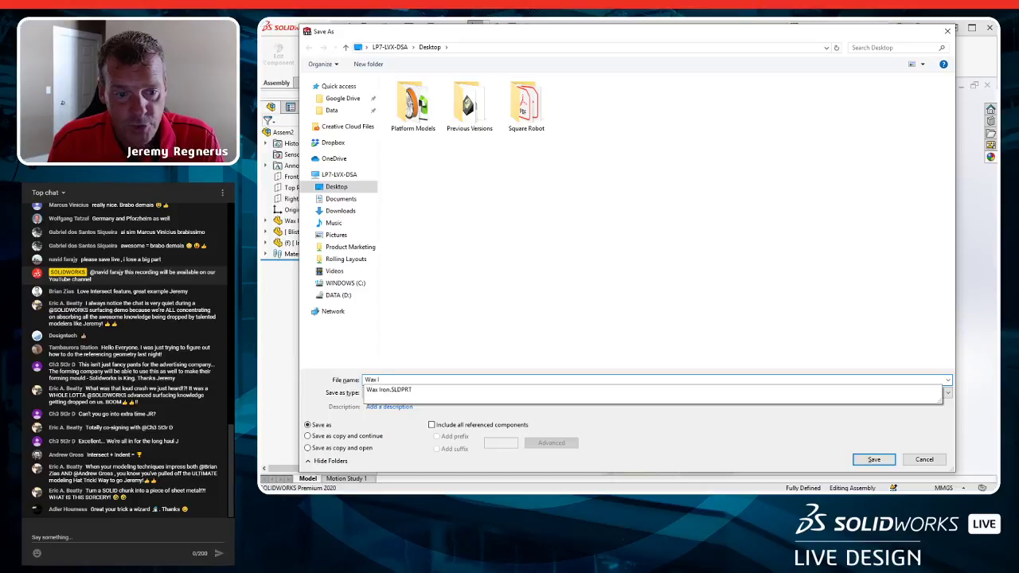
pyautogui.write('ron Packa')
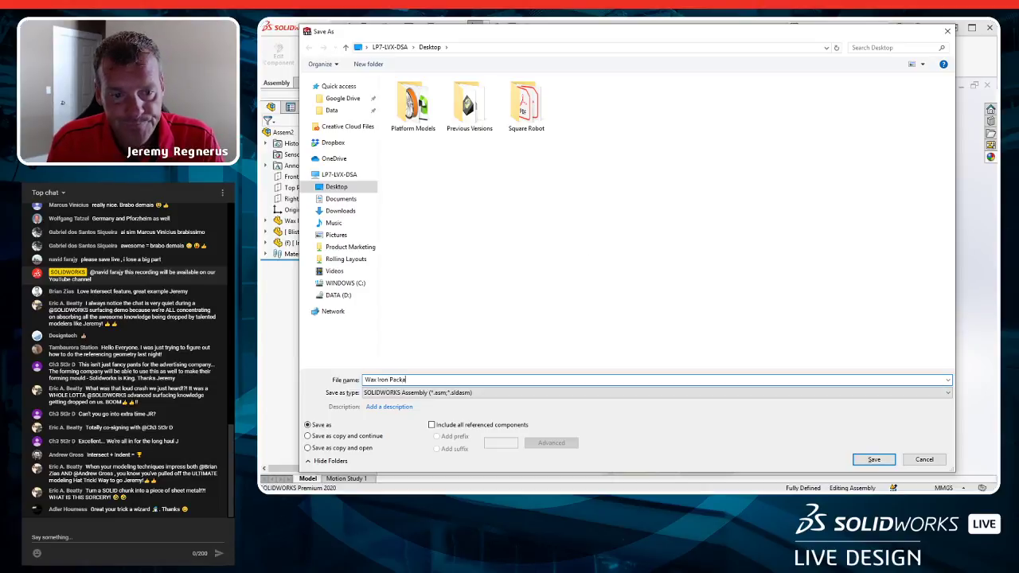
pyautogui.write('ging')
pyautogui.press('Return')
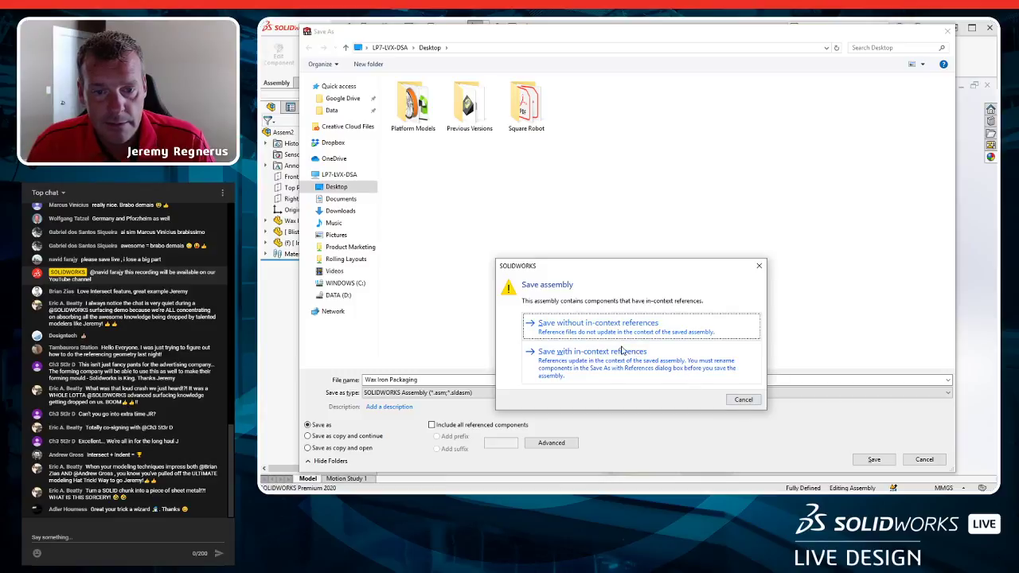
pyautogui.click(605, 366)
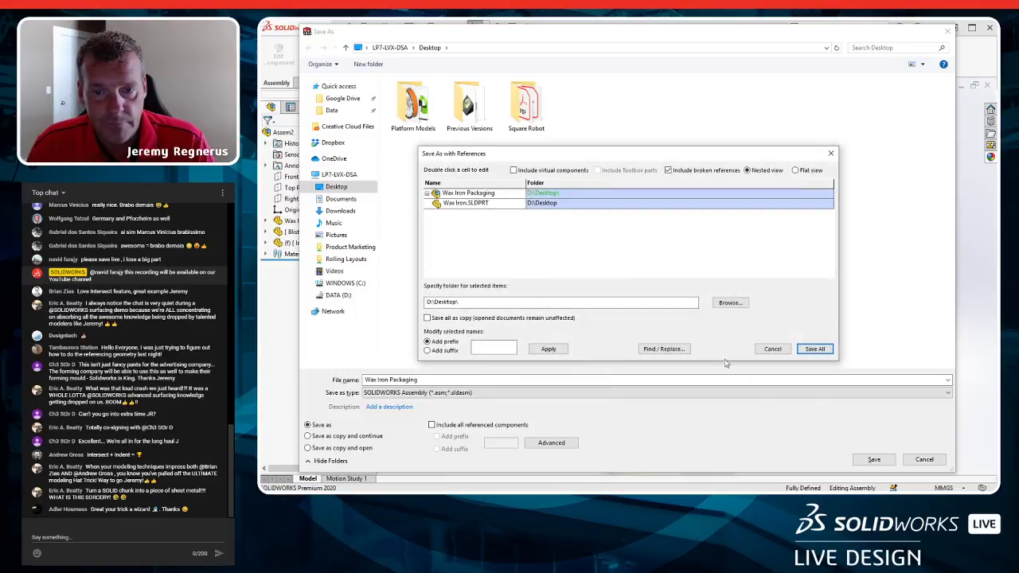
pyautogui.click(772, 348)
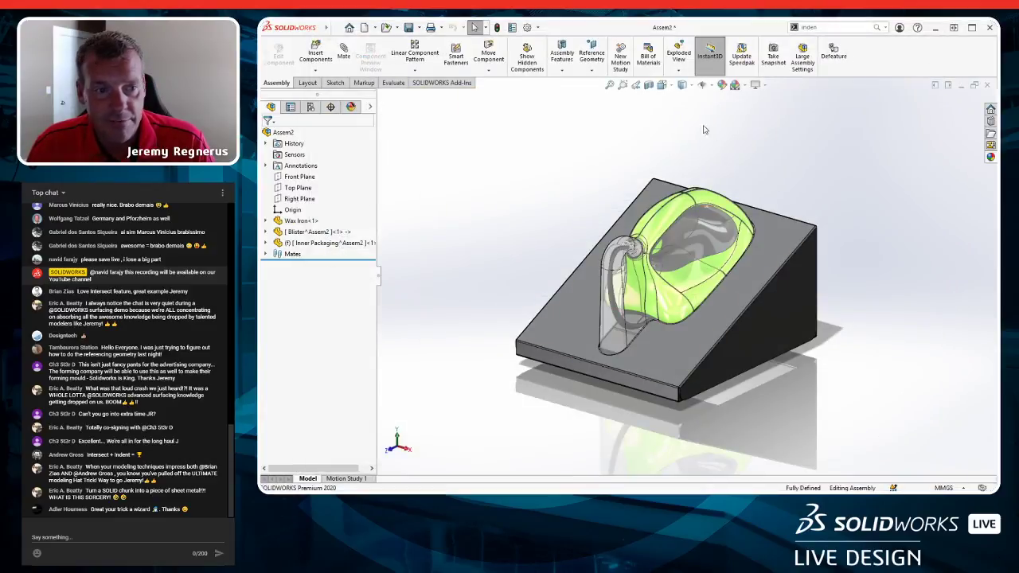
# Save the assembly and its modified documents to the Desktop as Wax Iron Packaging, with in-context references.
pyautogui.hotkey('ctrl', 's')
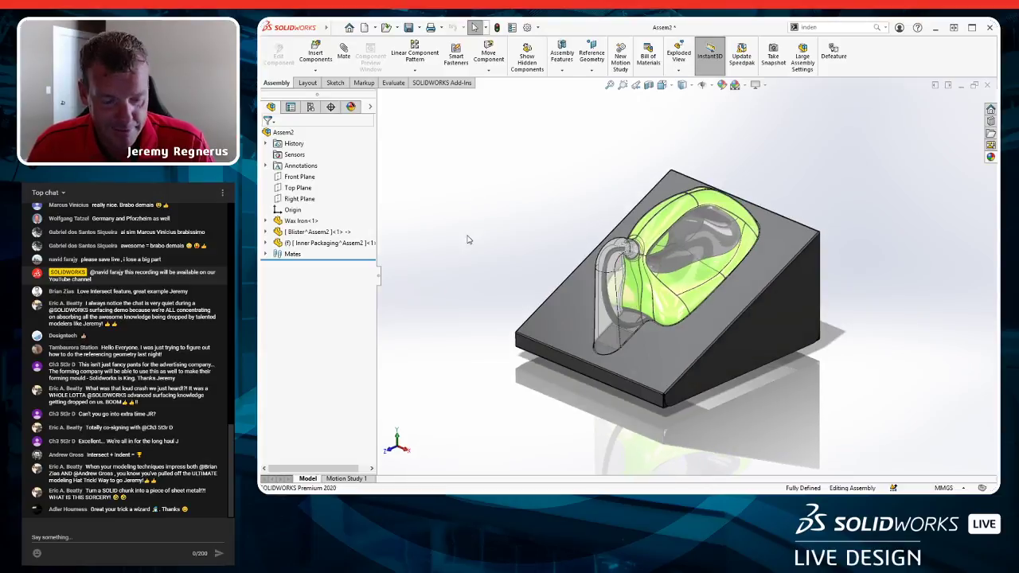
pyautogui.click(692, 387)
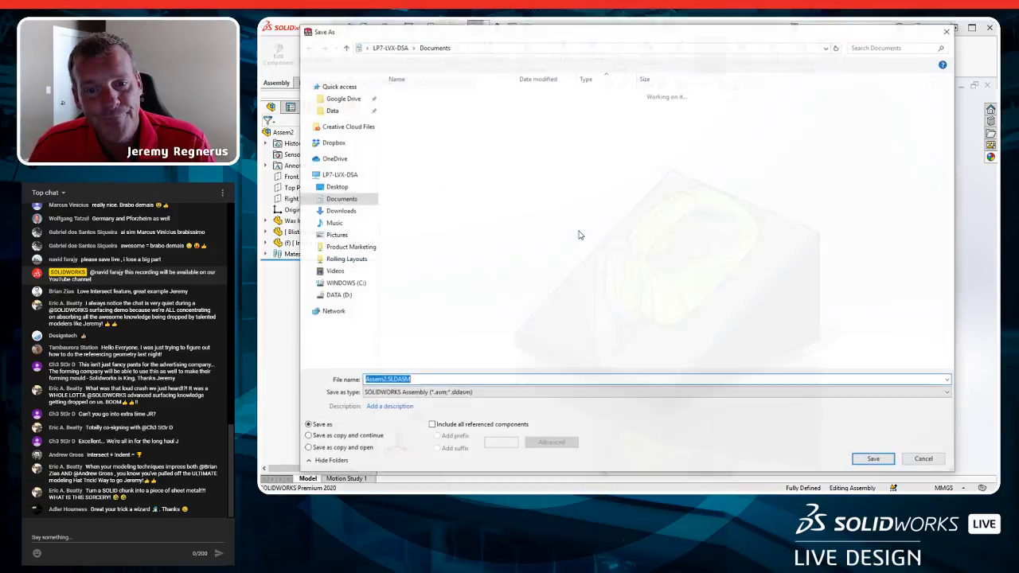
pyautogui.write('Wax I')
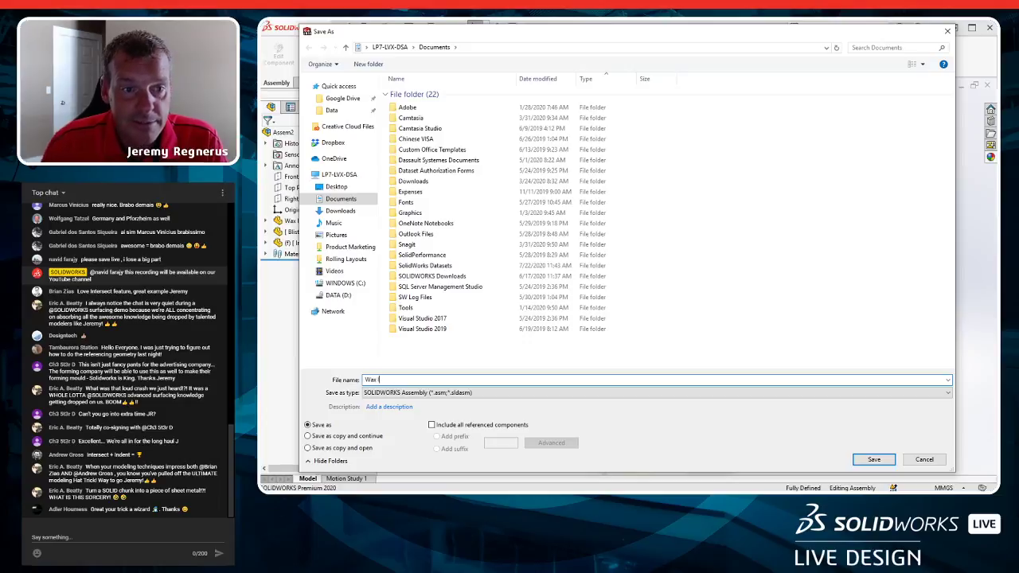
pyautogui.click(336, 187)
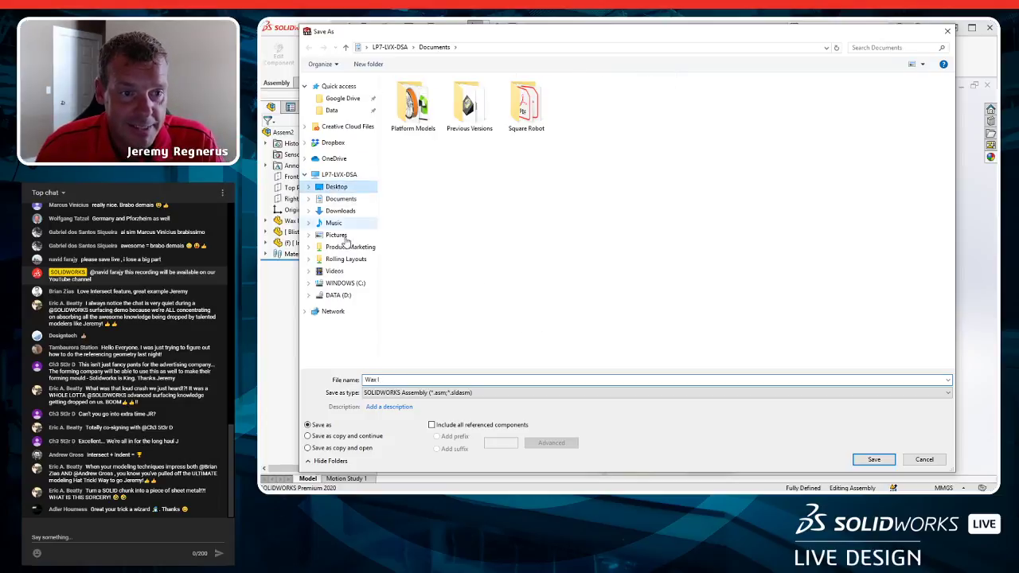
pyautogui.click(422, 379)
pyautogui.write('Wax I')
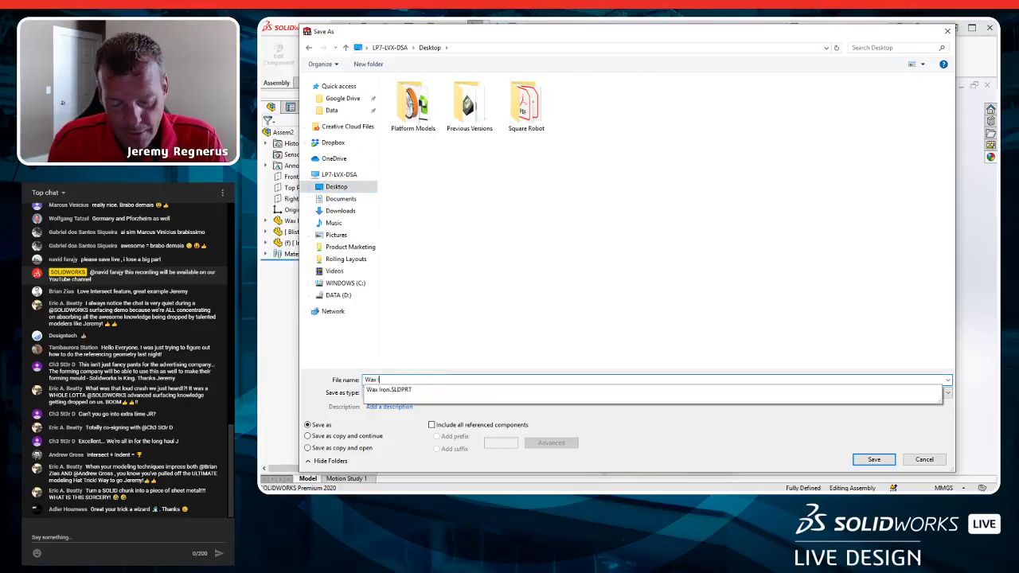
pyautogui.write('ron Packaging')
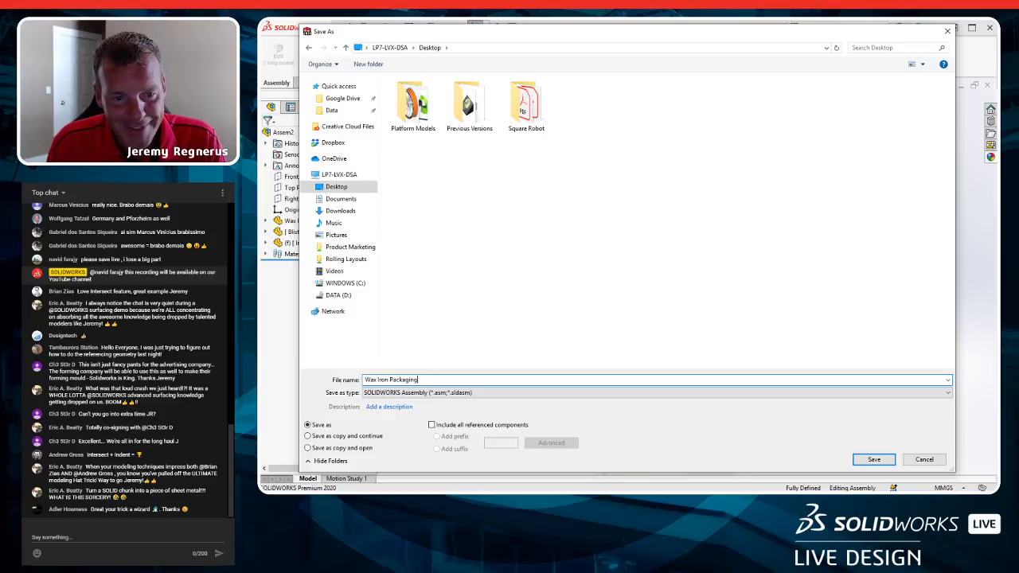
pyautogui.press('Return')
pyautogui.click(590, 367)
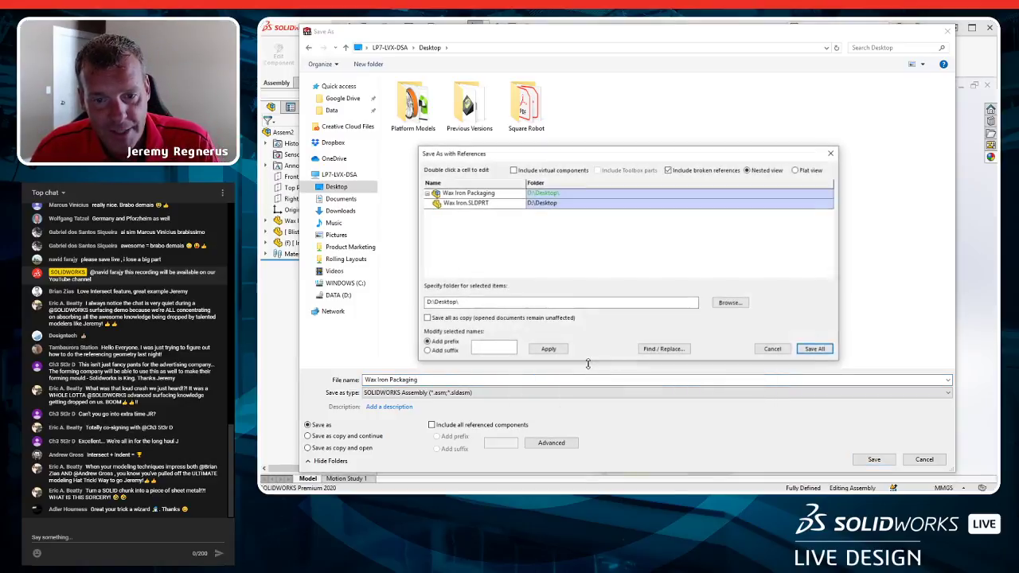
pyautogui.click(816, 349)
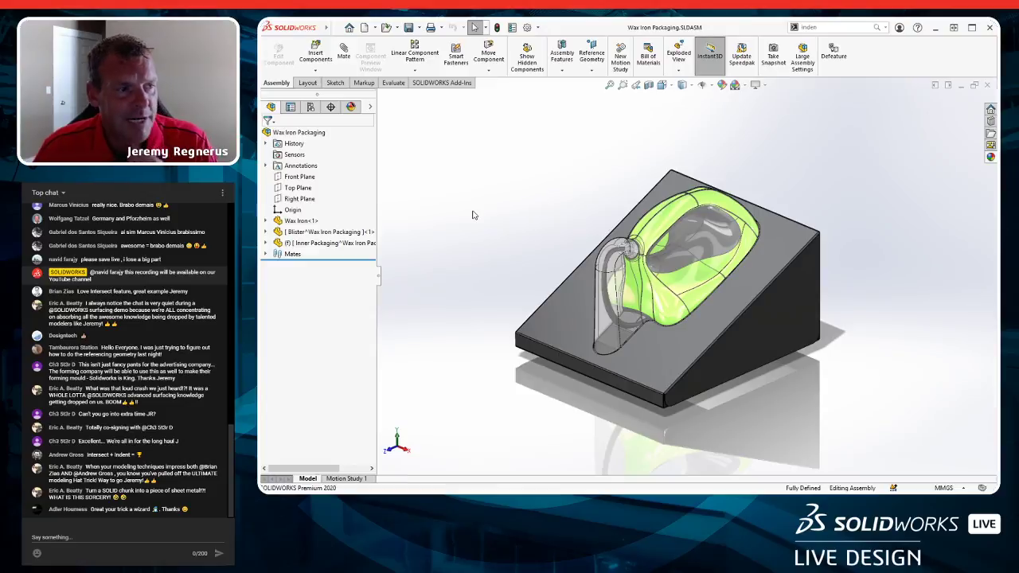
# Display the packaging assembly in perspective view, and close its window.
pyautogui.moveTo(567, 220)
pyautogui.mouseDown(button='middle')
pyautogui.moveTo(539, 214)
pyautogui.moveTo(566, 201)
pyautogui.mouseUp(button='middle')
pyautogui.click(760, 85)
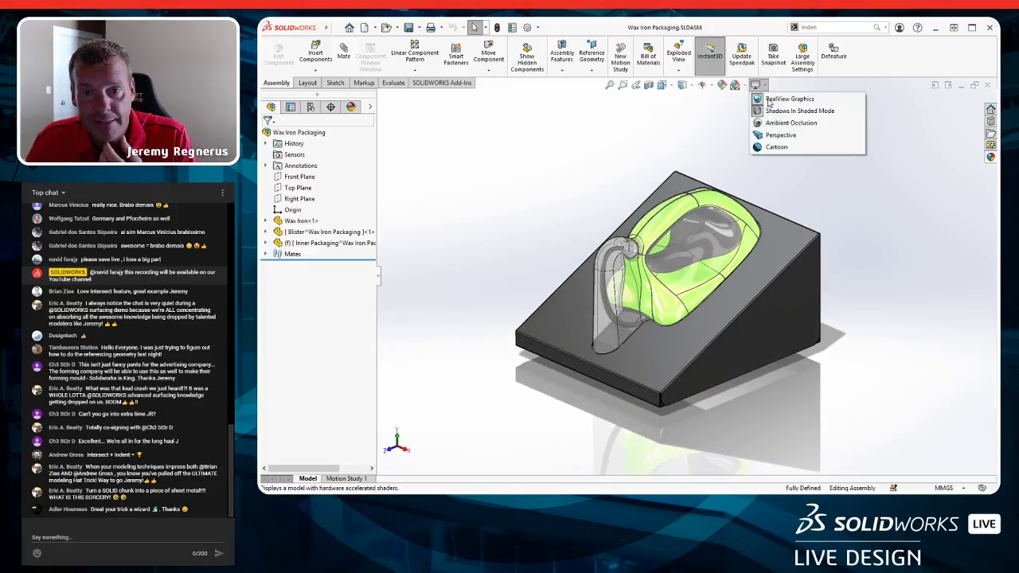
pyautogui.click(773, 135)
pyautogui.moveTo(755, 218)
pyautogui.mouseDown(button='middle')
pyautogui.moveTo(794, 194)
pyautogui.moveTo(762, 205)
pyautogui.moveTo(769, 208)
pyautogui.mouseUp(button='middle')
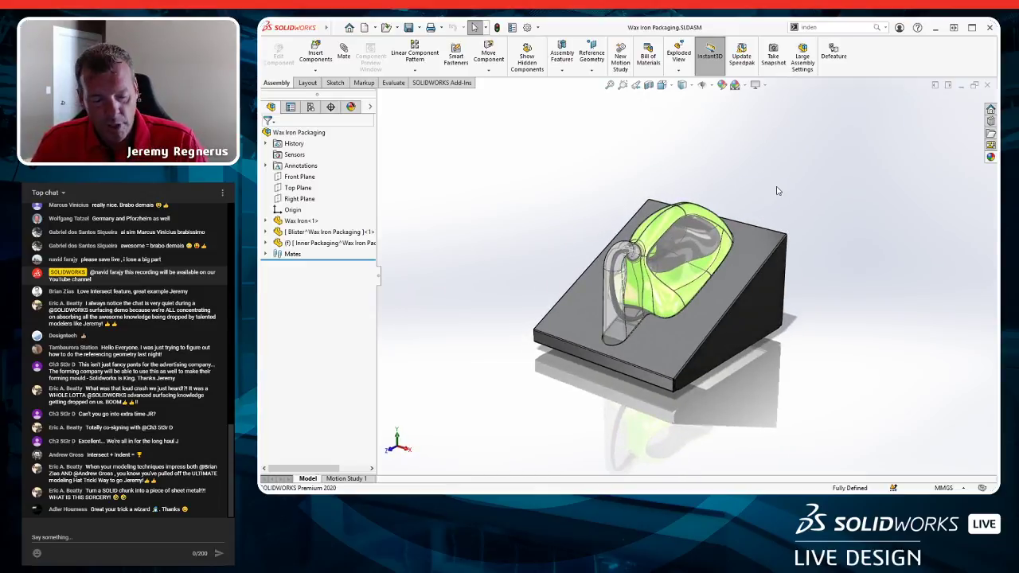
pyautogui.click(987, 85)
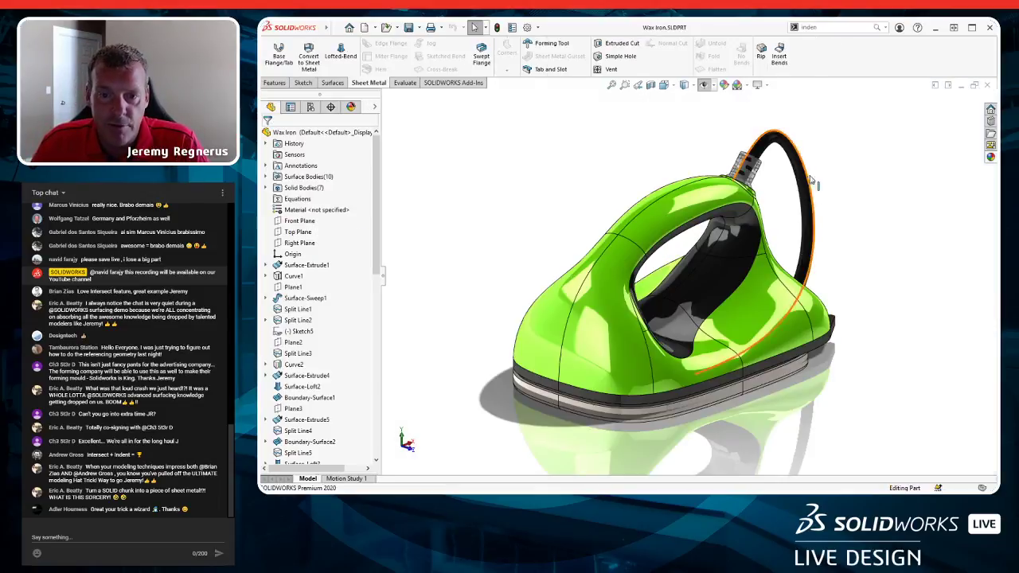
pyautogui.moveTo(691, 318); pyautogui.dragTo(697, 235, button='middle')
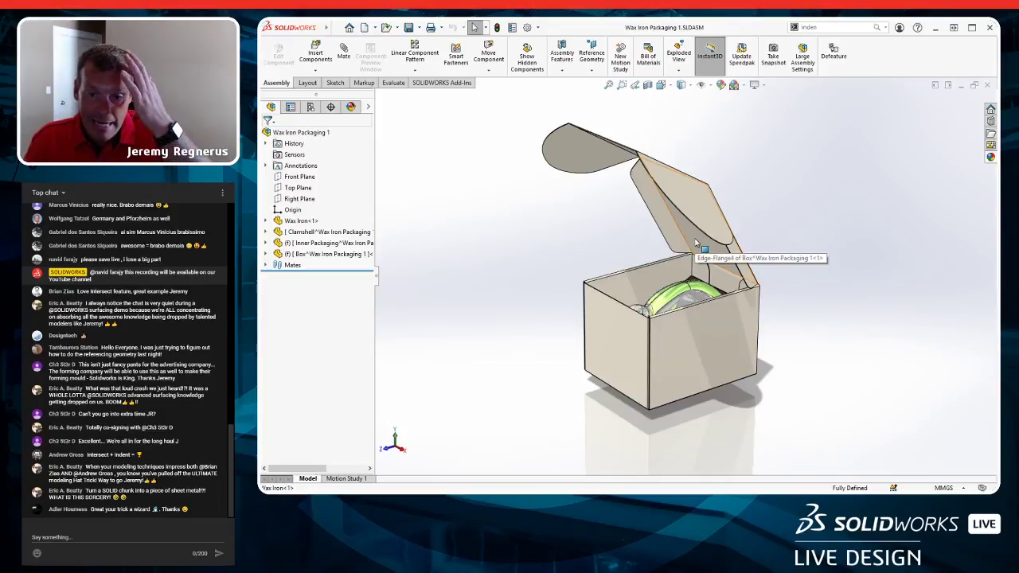
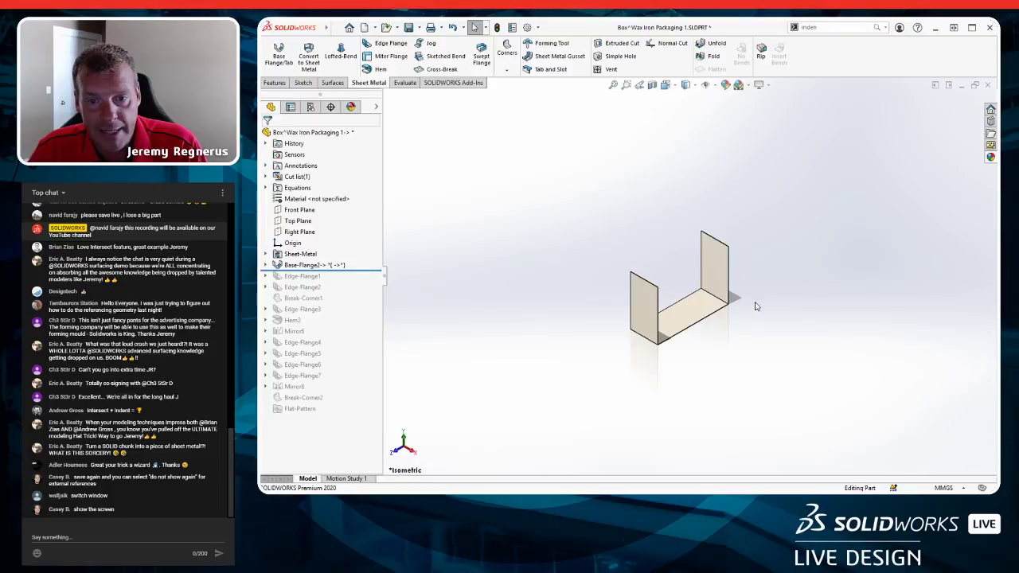
# Examine the rolled-back box's U-shaped base flange in 3D and side view, along with its underlying sketch.
pyautogui.scroll(-2, 759, 303)
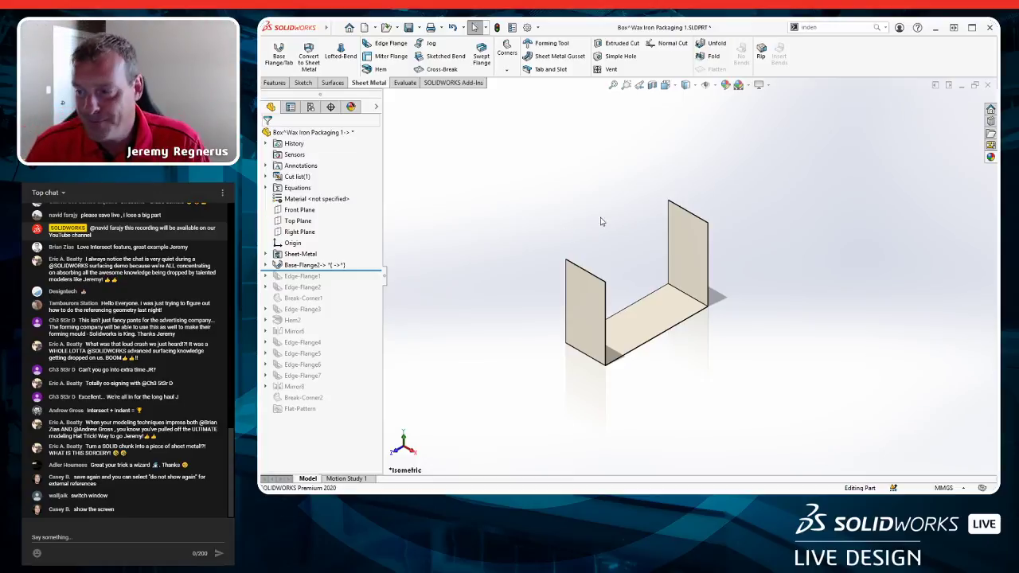
pyautogui.moveTo(613, 226); pyautogui.dragTo(550, 243, button='middle')
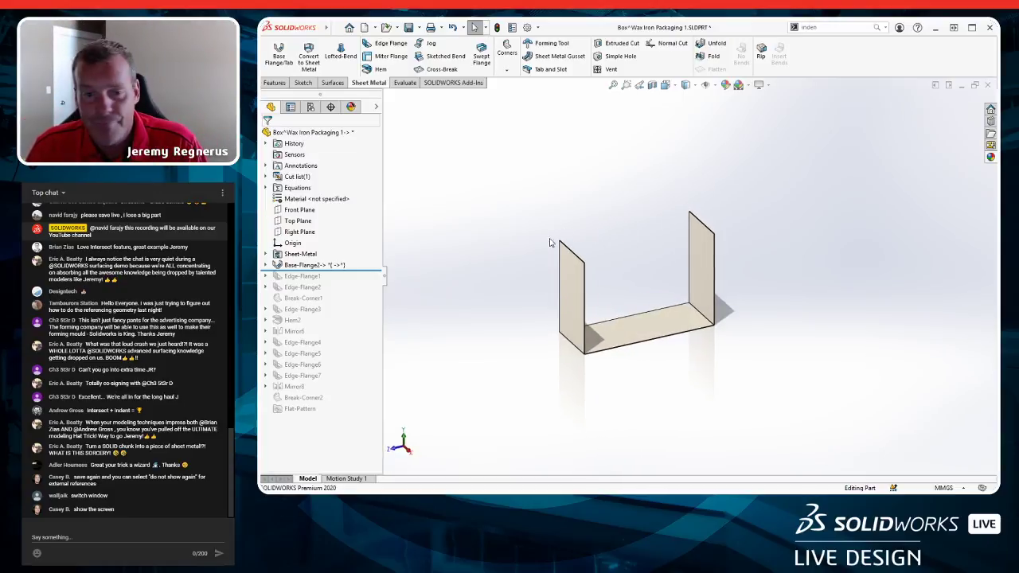
pyautogui.scroll(-3, 573, 246)
pyautogui.keyDown('ctrl'); pyautogui.moveTo(757, 333); pyautogui.dragTo(732, 313, button='middle'); pyautogui.keyUp('ctrl')
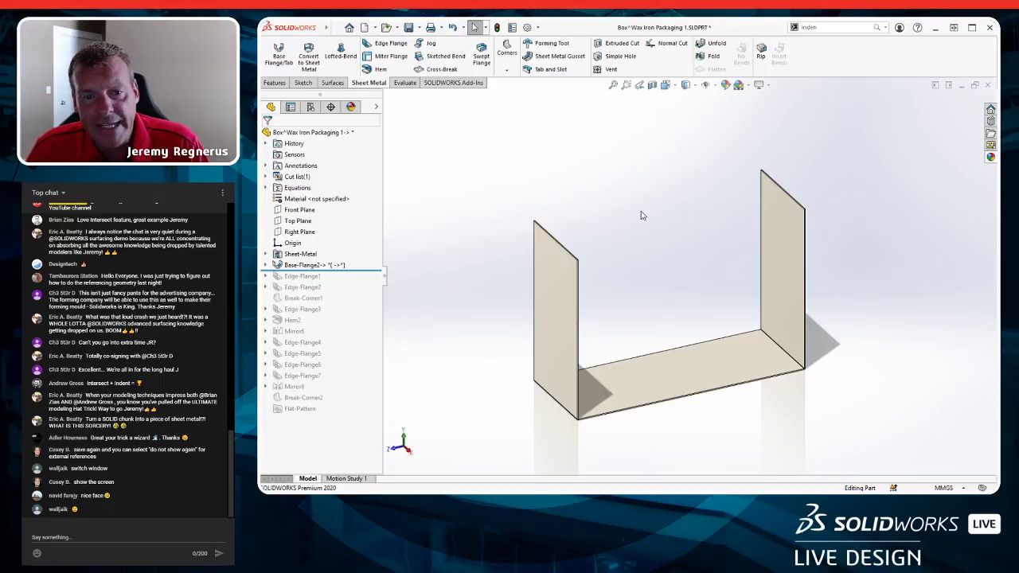
pyautogui.moveTo(641, 213); pyautogui.dragTo(649, 291, button='right')
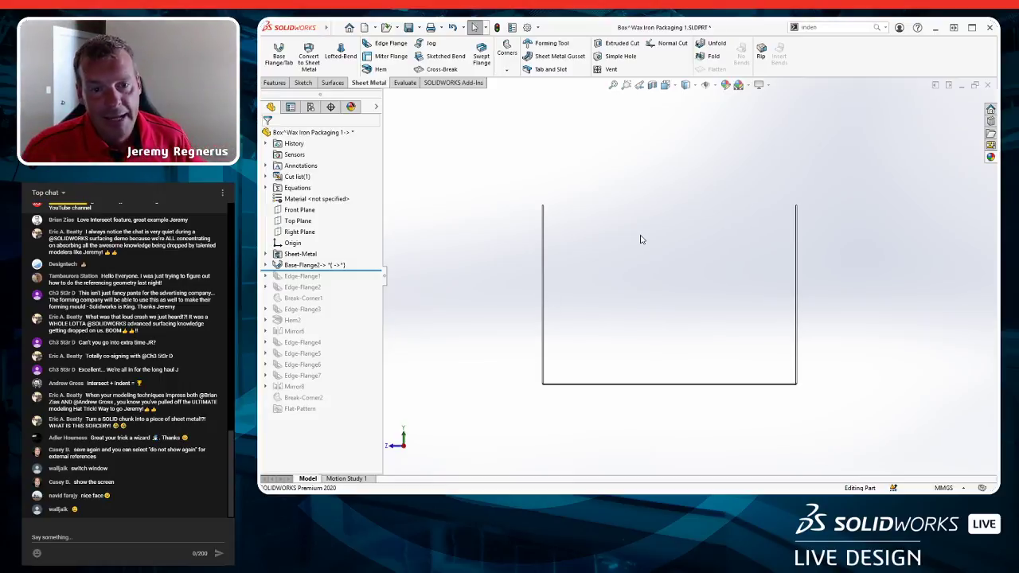
pyautogui.click(265, 264)
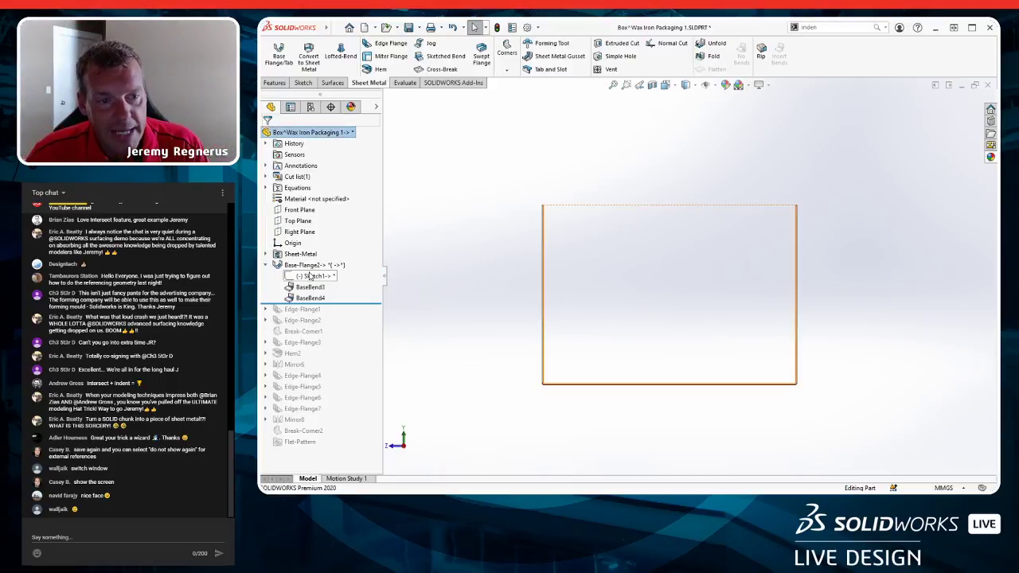
pyautogui.click(310, 276)
pyautogui.press('Escape')
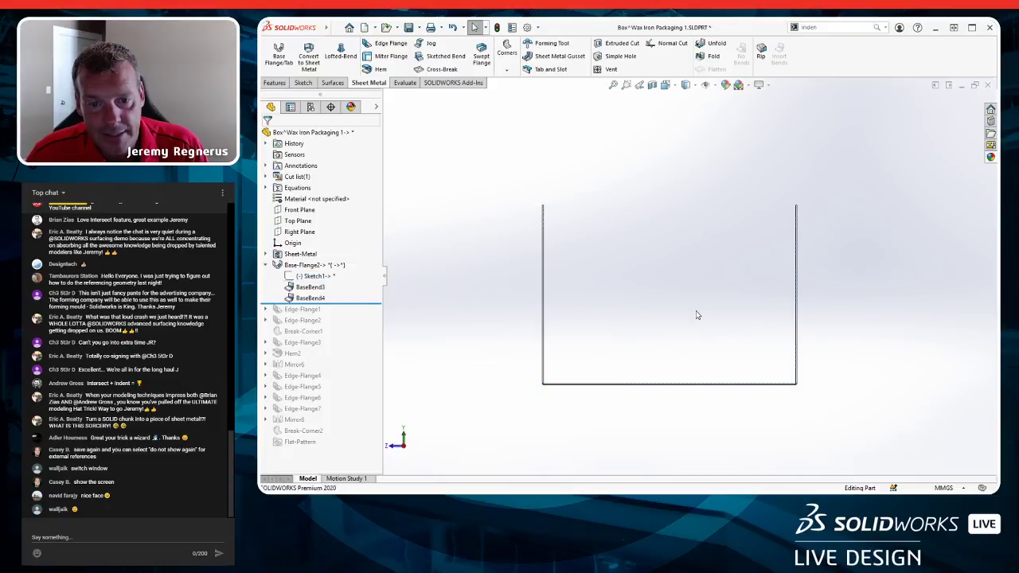
# Unlock all external references of the box part.
pyautogui.rightClick(322, 132)
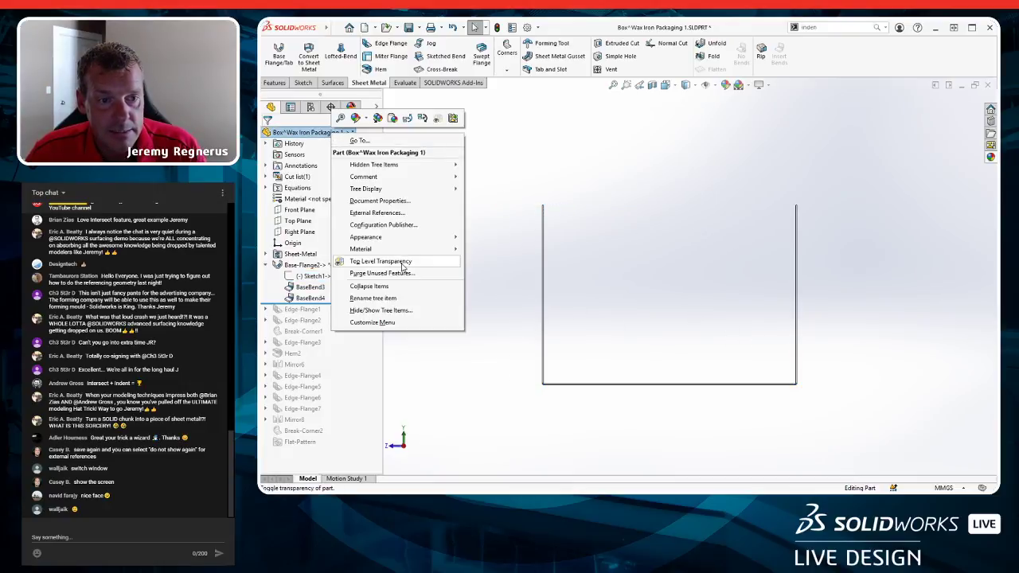
pyautogui.click(400, 213)
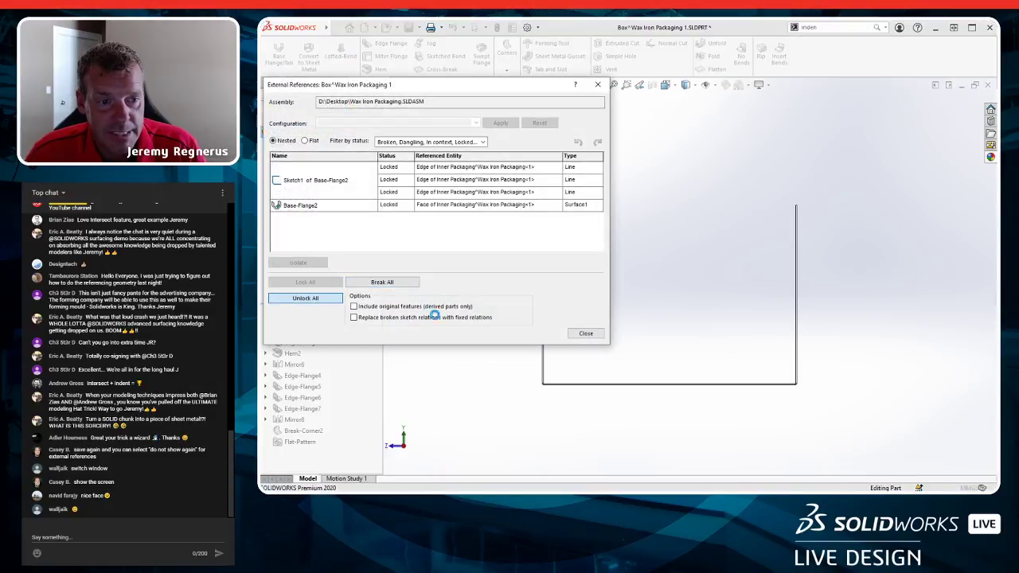
pyautogui.click(315, 300)
pyautogui.click(586, 332)
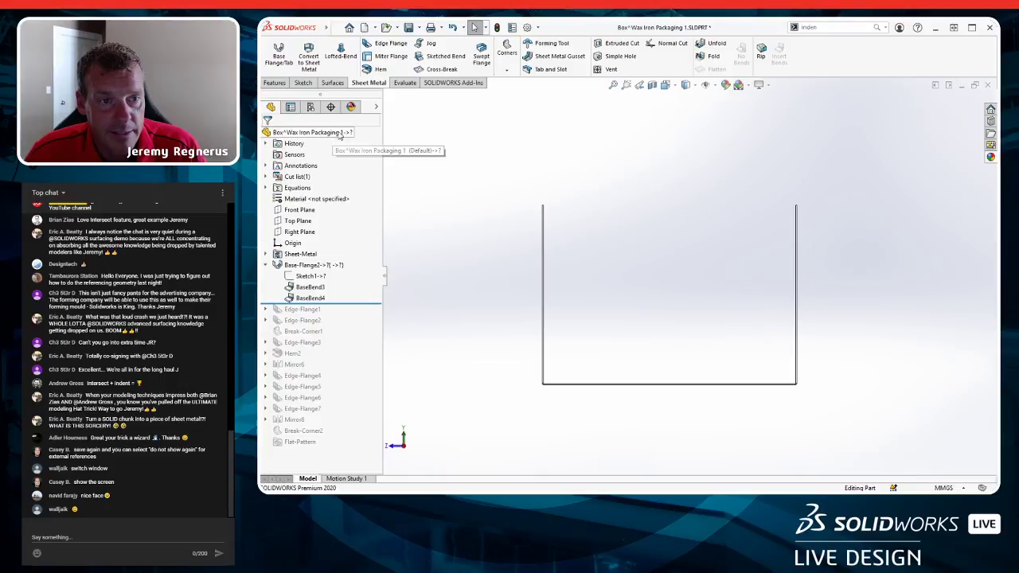
pyautogui.rightClick(332, 132)
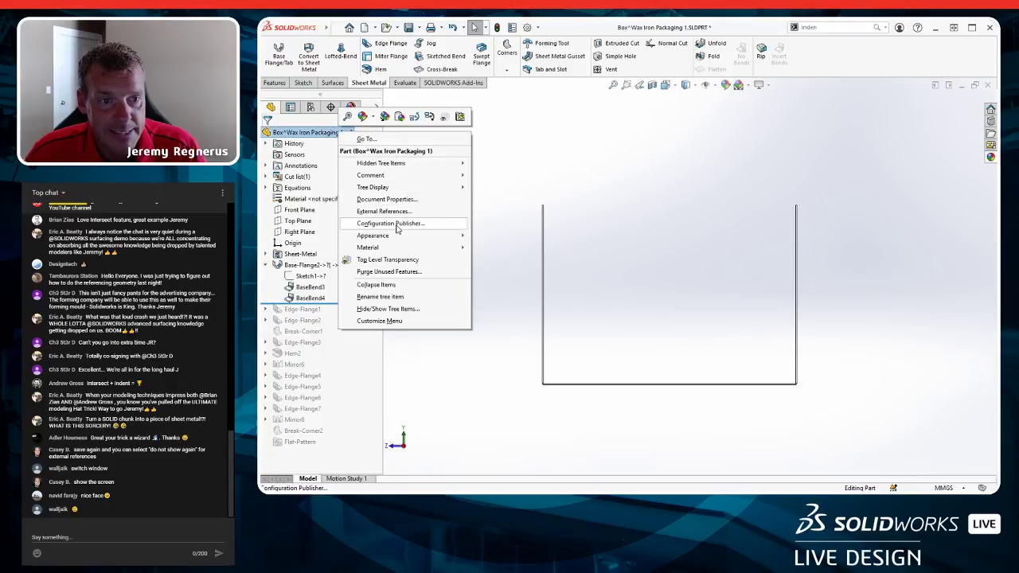
pyautogui.click(328, 145)
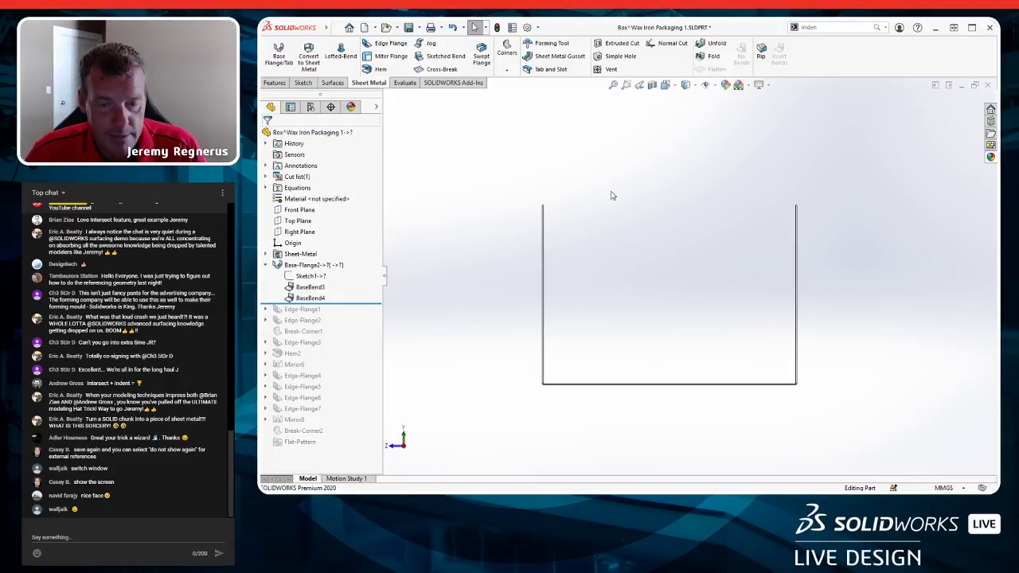
# Open the assembly Wax Iron Packaging 1.SLDASM from the Previous Versions folder on the Desktop.
pyautogui.press('r')
pyautogui.press('Escape')
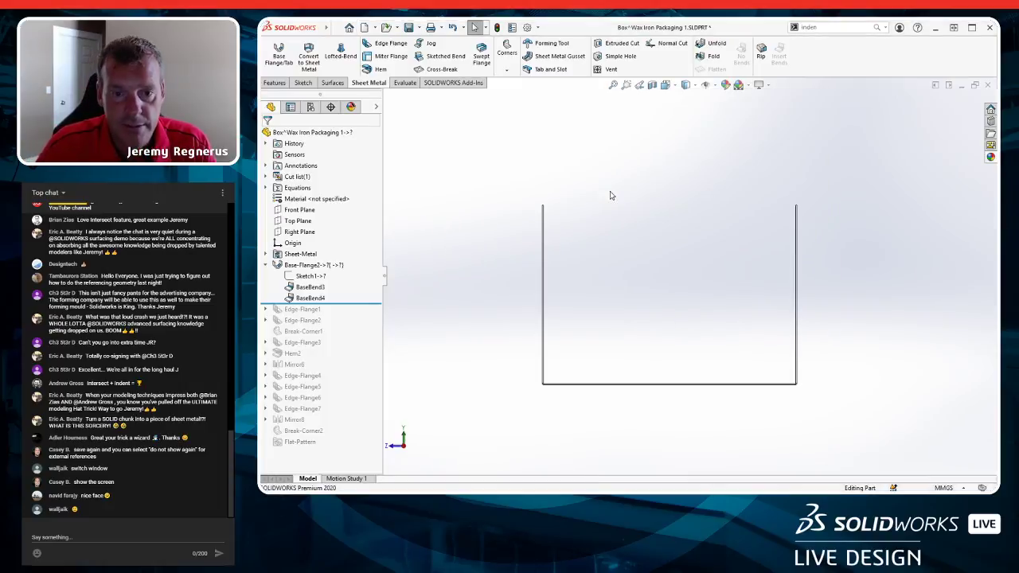
pyautogui.hotkey('ctrl', 'o')
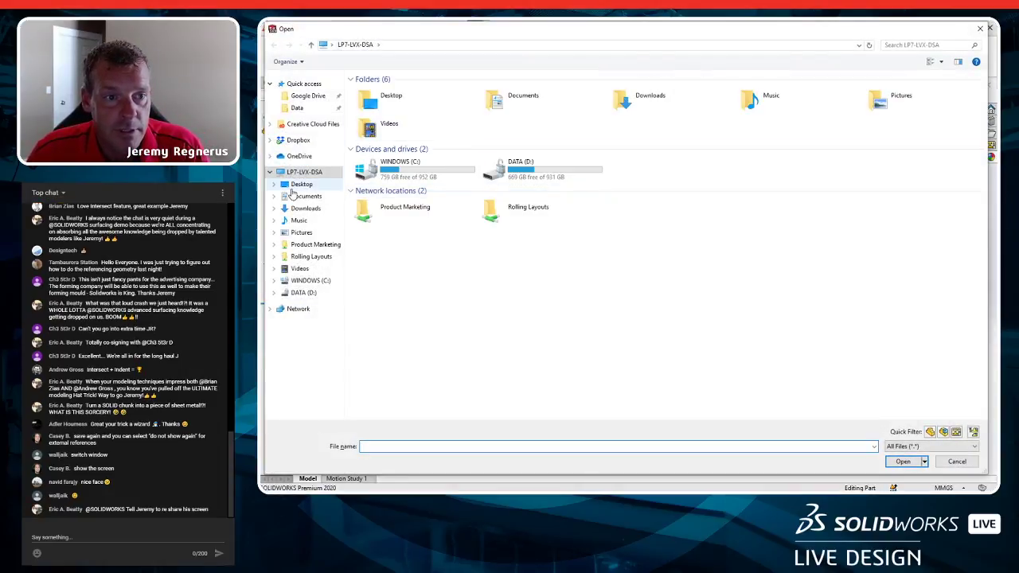
pyautogui.click(296, 184)
pyautogui.doubleClick(446, 110)
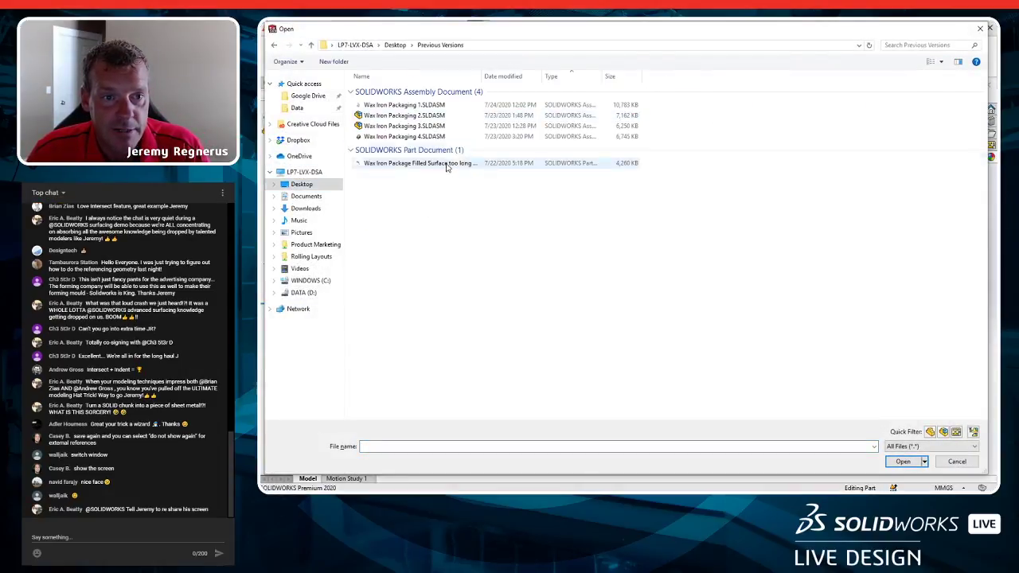
pyautogui.doubleClick(446, 165)
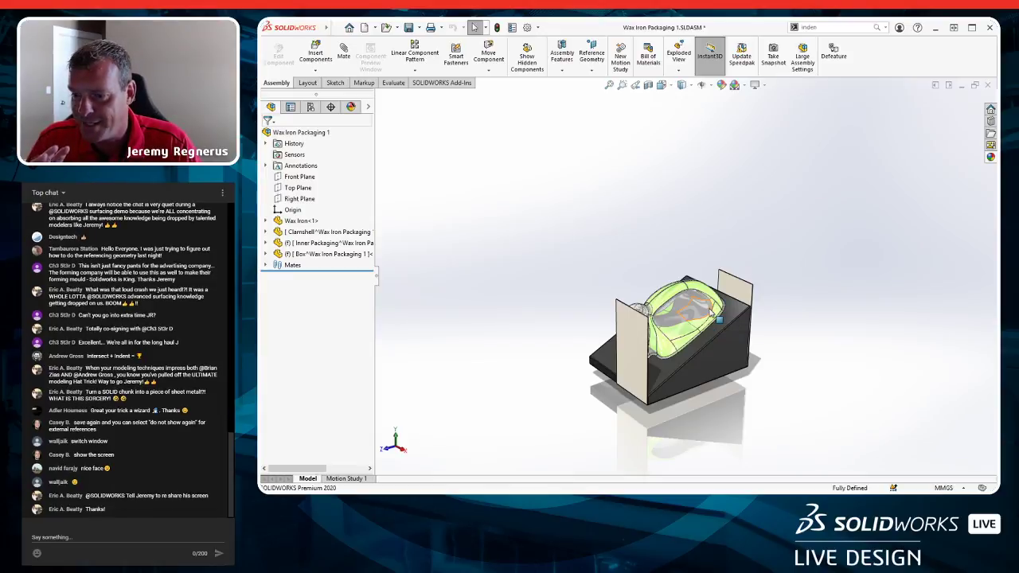
# Show the assembly in side view without perspective and examine the gap between the outer box and the inner packaging at both ends.
pyautogui.scroll(-4, 678, 341)
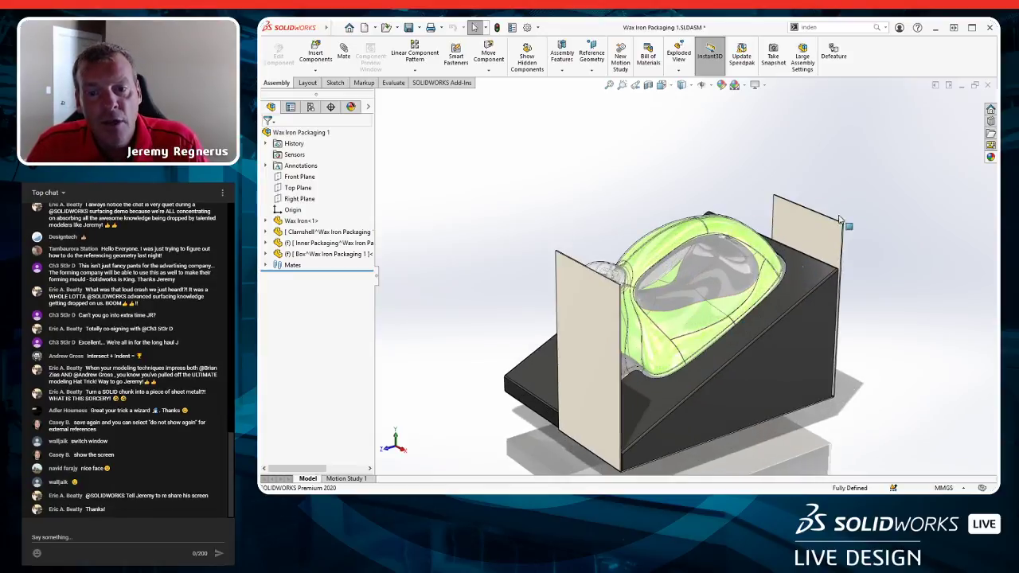
pyautogui.hotkey('ctrl', '4')
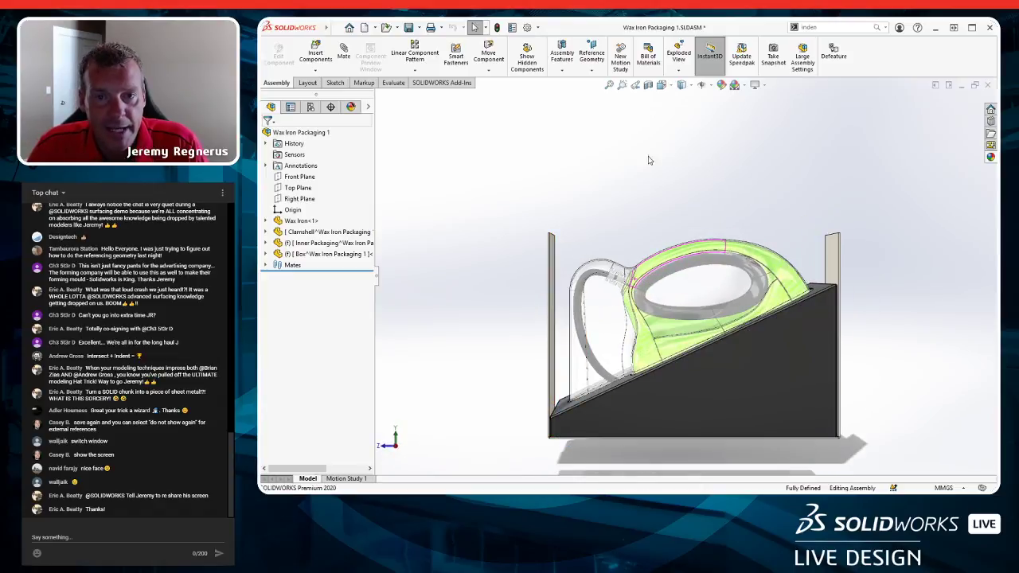
pyautogui.click(757, 85)
pyautogui.click(792, 134)
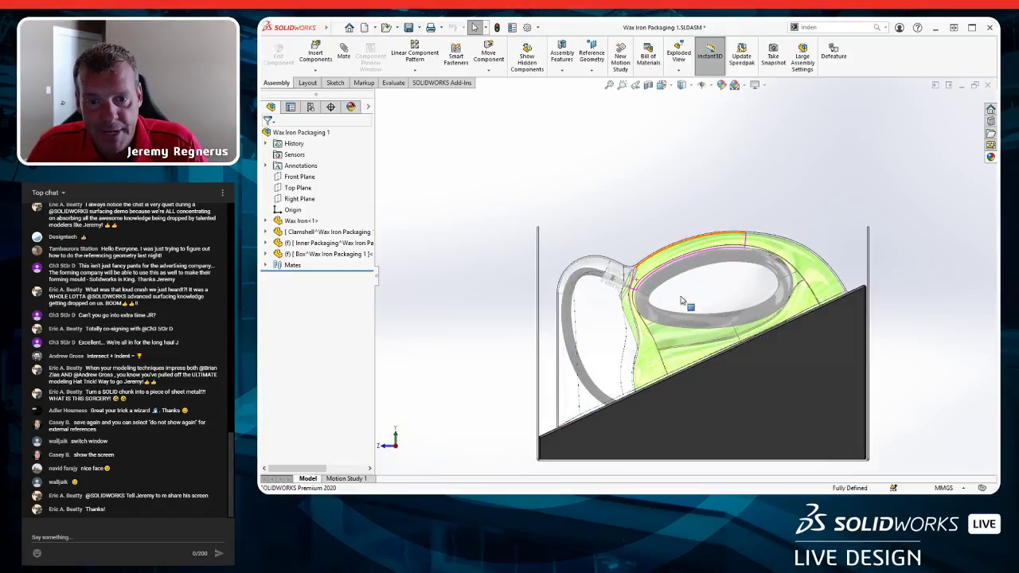
pyautogui.scroll(5, 773, 374)
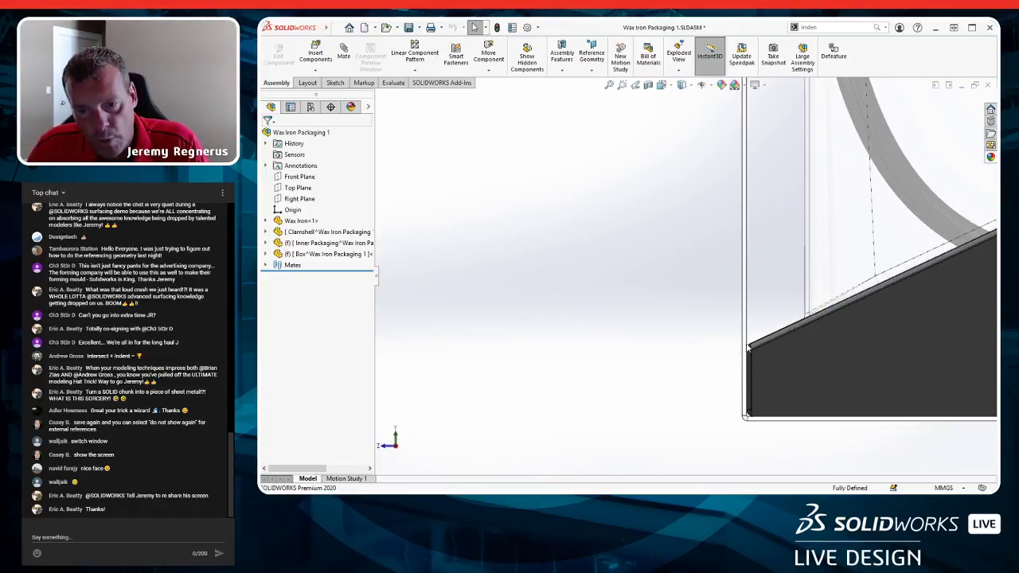
pyautogui.scroll(-5, 780, 416)
pyautogui.scroll(6, 830, 170)
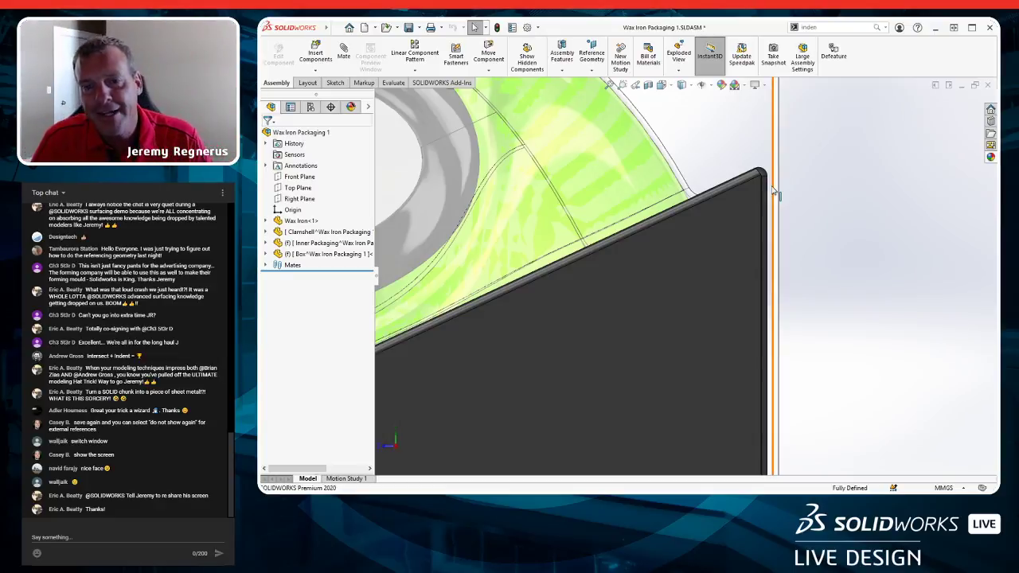
# Open the box part from the assembly and edit the sketch of its U-shaped base flange.
pyautogui.click(315, 254)
pyautogui.click(323, 226)
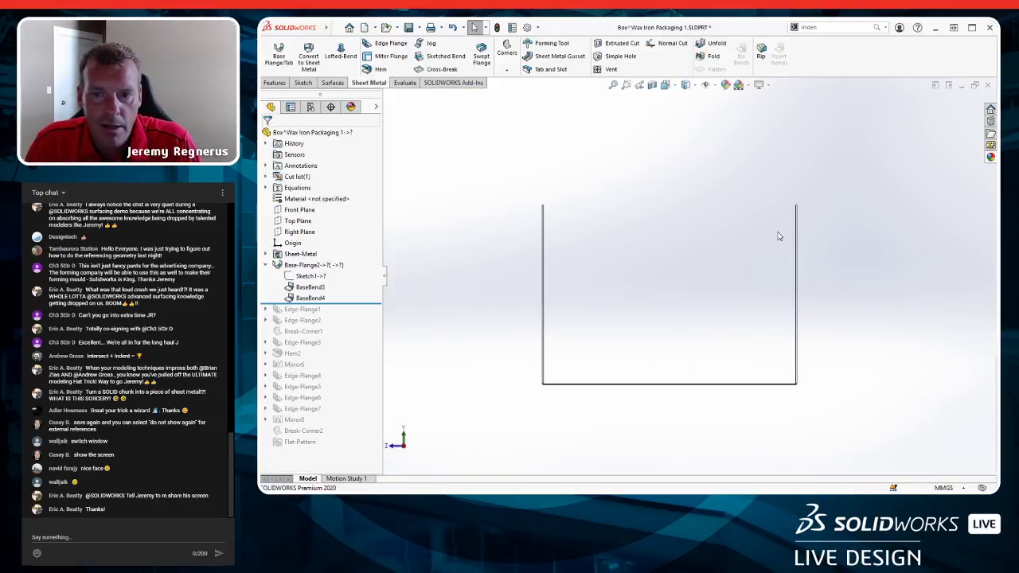
pyautogui.moveTo(694, 329); pyautogui.dragTo(641, 317, button='middle')
pyautogui.click(312, 277)
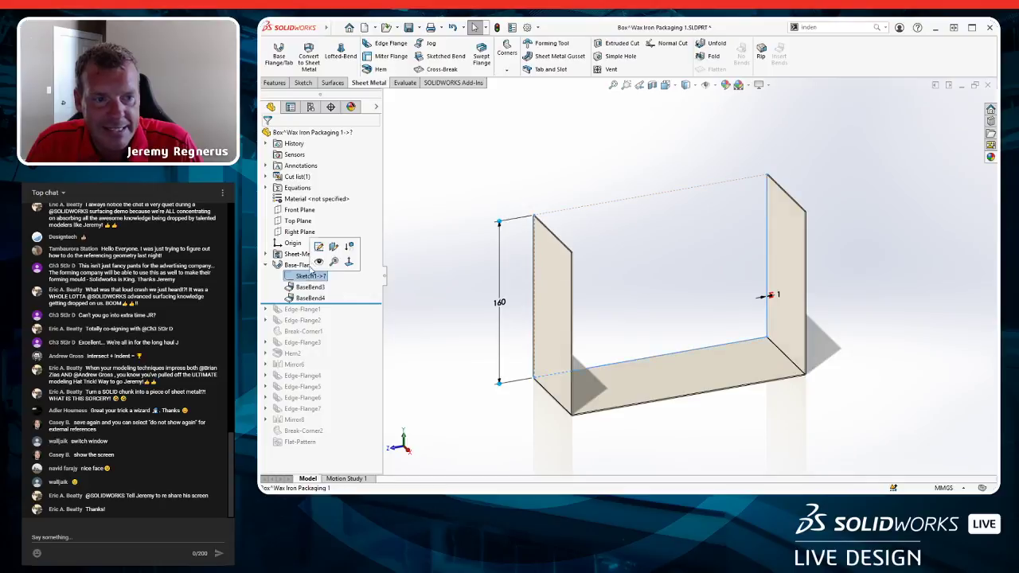
pyautogui.click(317, 245)
# Move the 1 mm offset dimension clear of the sketch line and try to link its value.
pyautogui.scroll(6, 864, 357)
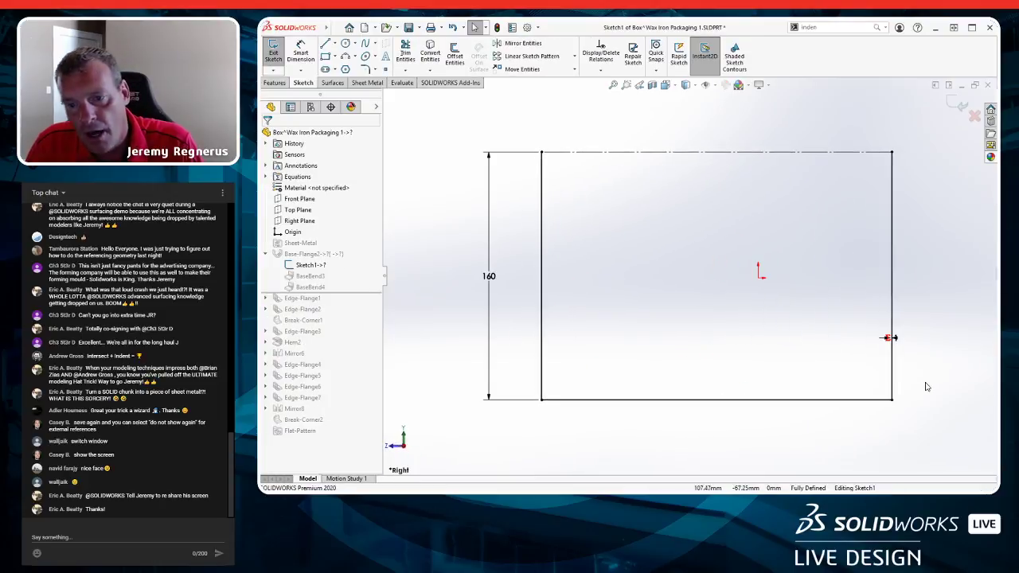
pyautogui.moveTo(681, 199); pyautogui.dragTo(733, 198)
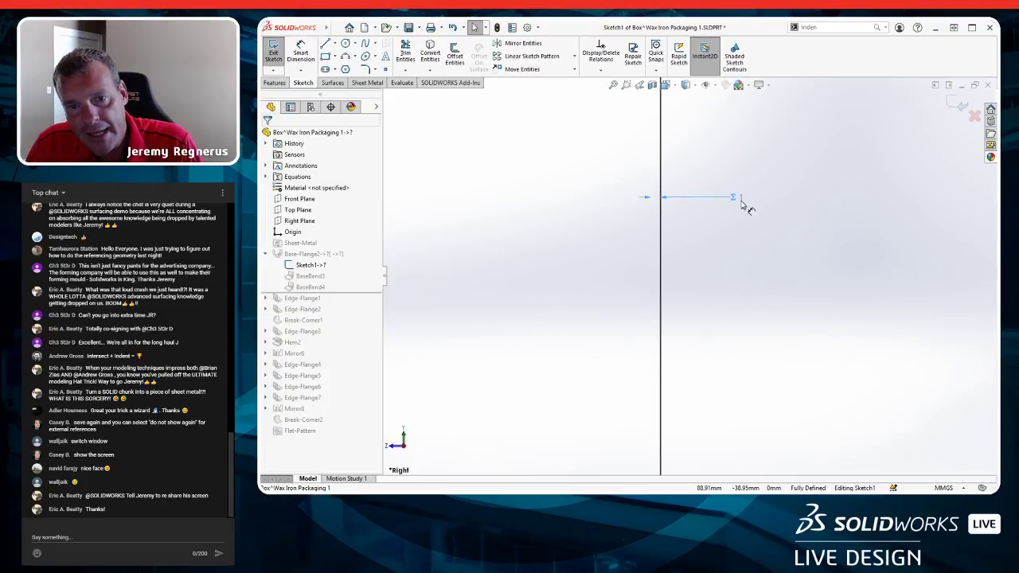
pyautogui.rightClick(739, 205)
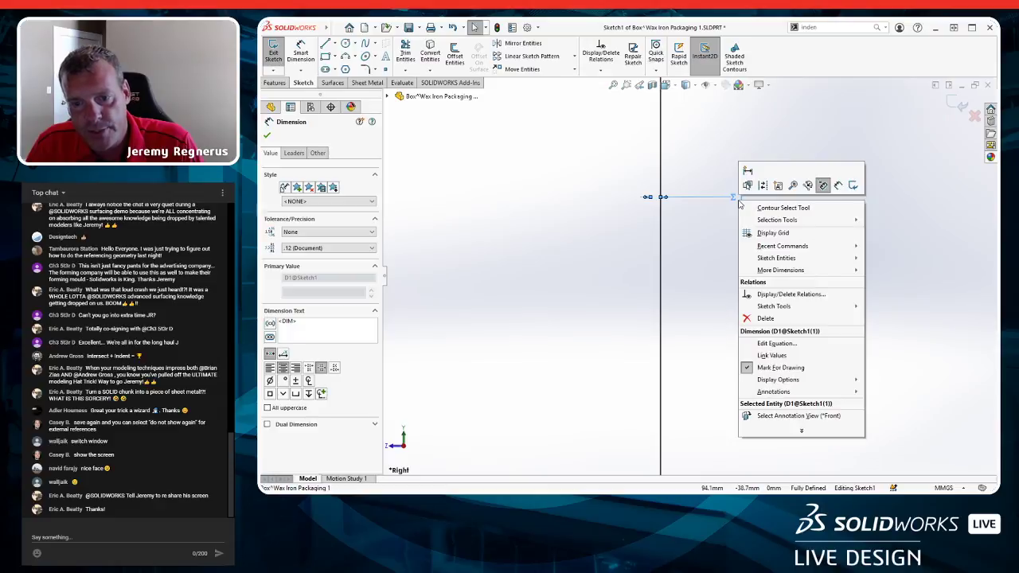
pyautogui.click(799, 355)
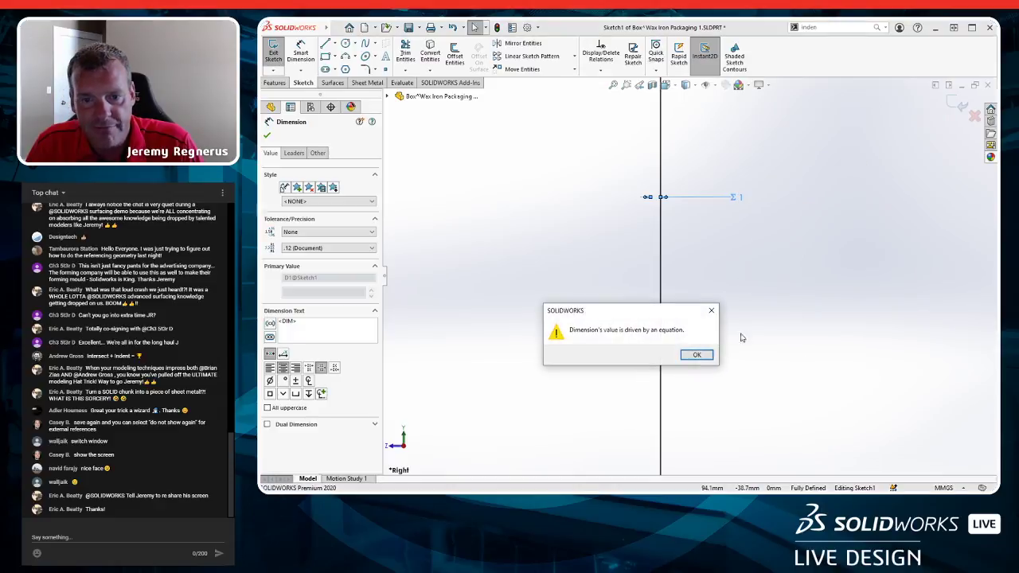
pyautogui.press('Return')
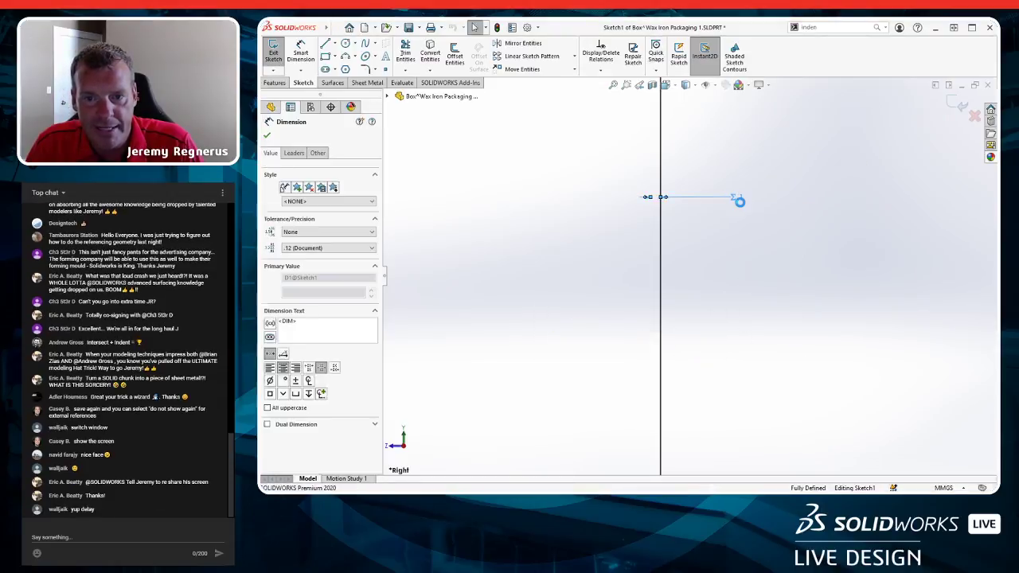
# Set the 1 mm offset dimension equal to the global variable "Thickness" and exit the sketch.
pyautogui.doubleClick(737, 199)
pyautogui.click(696, 215)
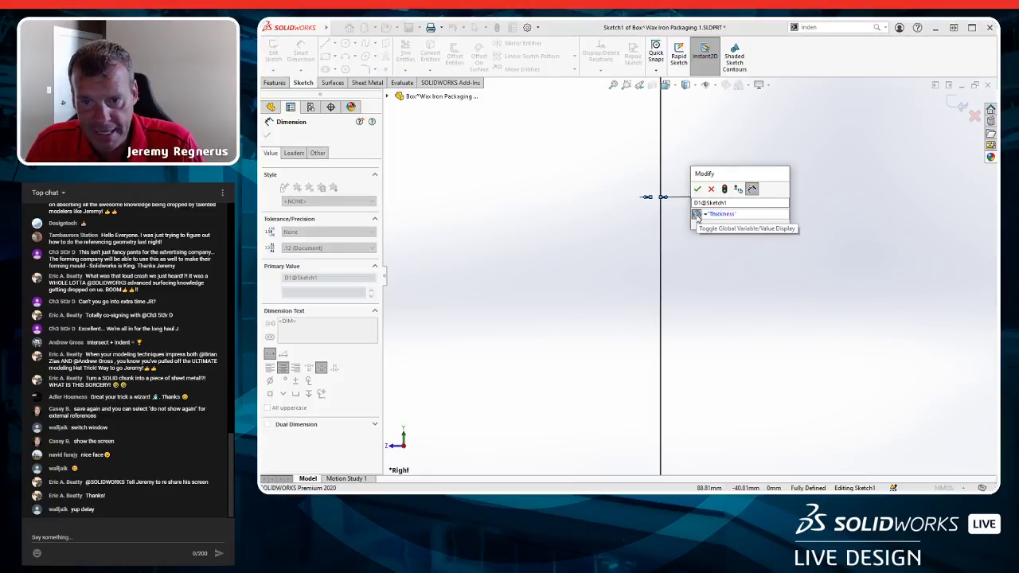
pyautogui.click(721, 224)
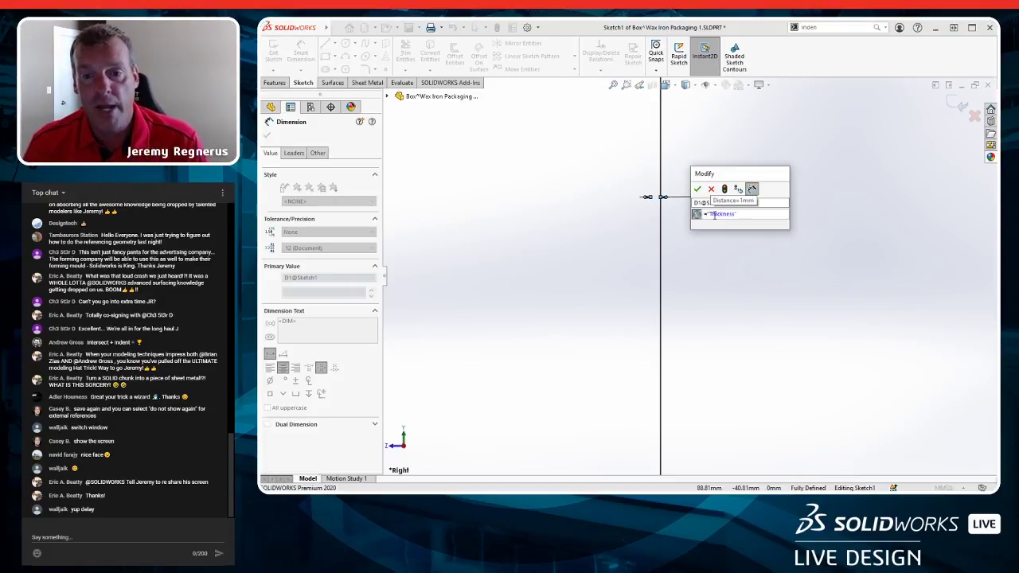
pyautogui.moveTo(748, 211); pyautogui.dragTo(667, 215)
pyautogui.write('=')
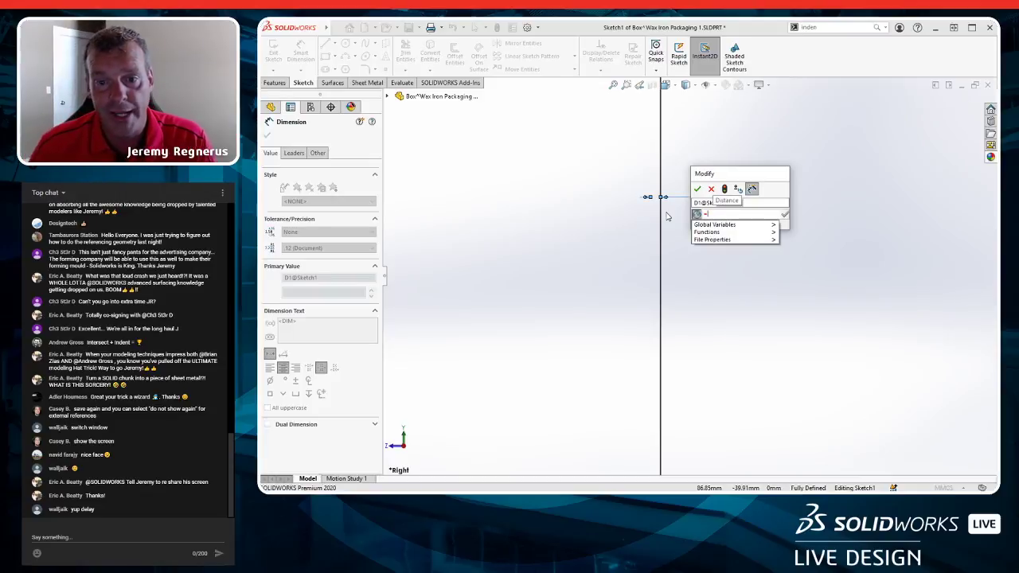
pyautogui.moveTo(714, 225)
pyautogui.click(800, 228)
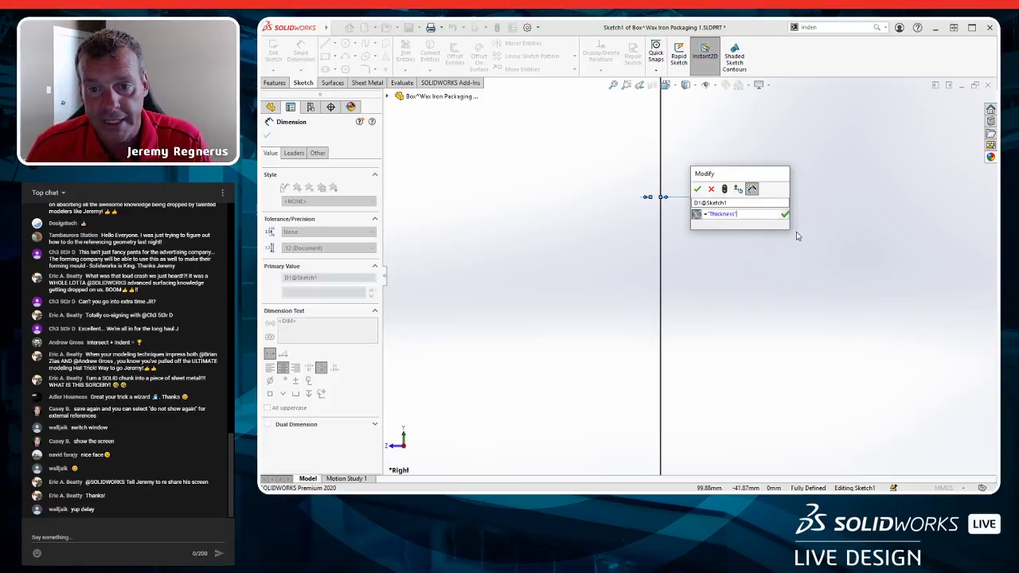
pyautogui.click(784, 216)
pyautogui.click(697, 189)
pyautogui.press('Escape')
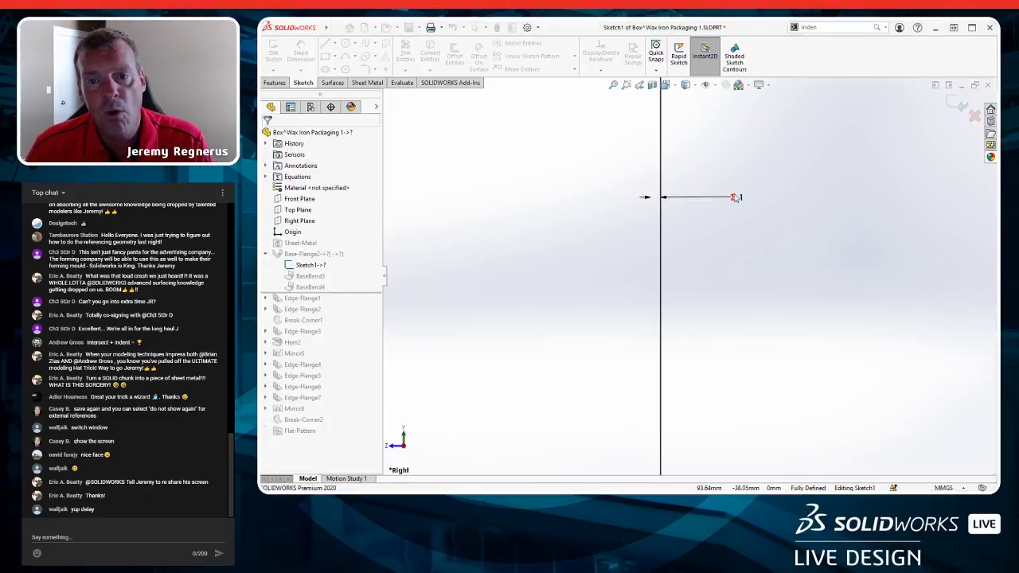
pyautogui.scroll(12, 691, 225)
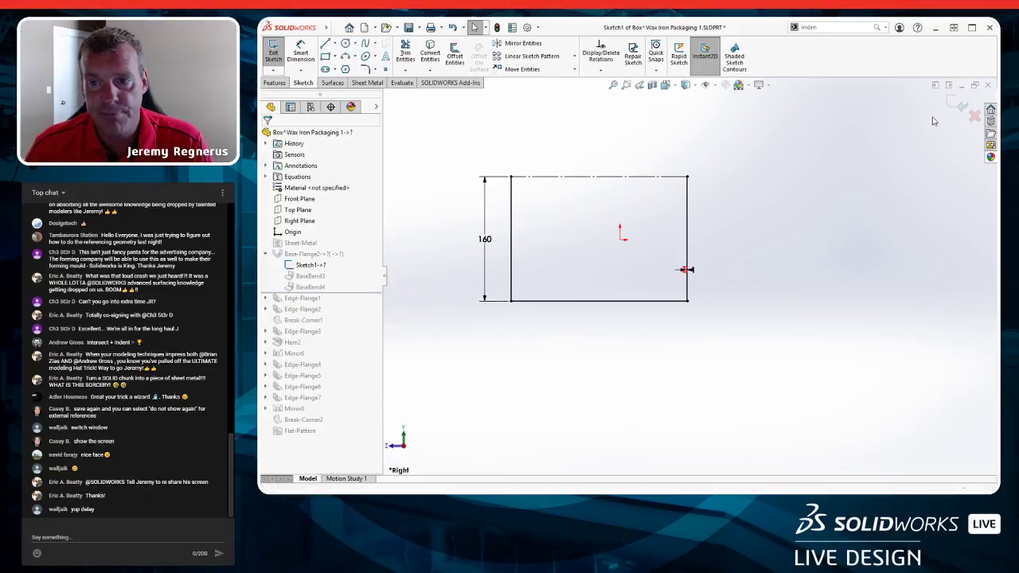
pyautogui.click(957, 104)
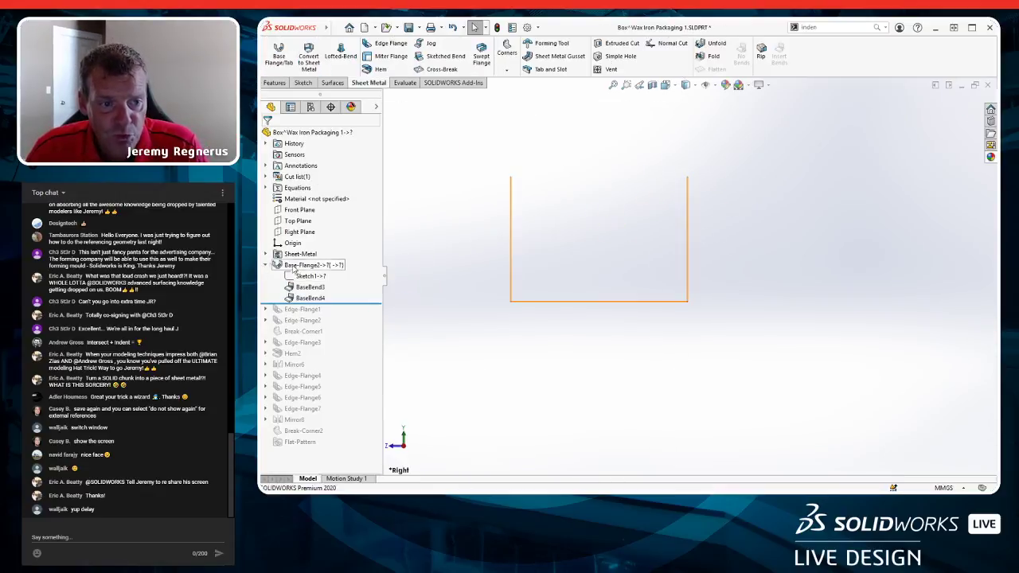
# Collapse the base flange's contents and roll the box's feature history forward to include Edge-Flange1.
pyautogui.click(266, 265)
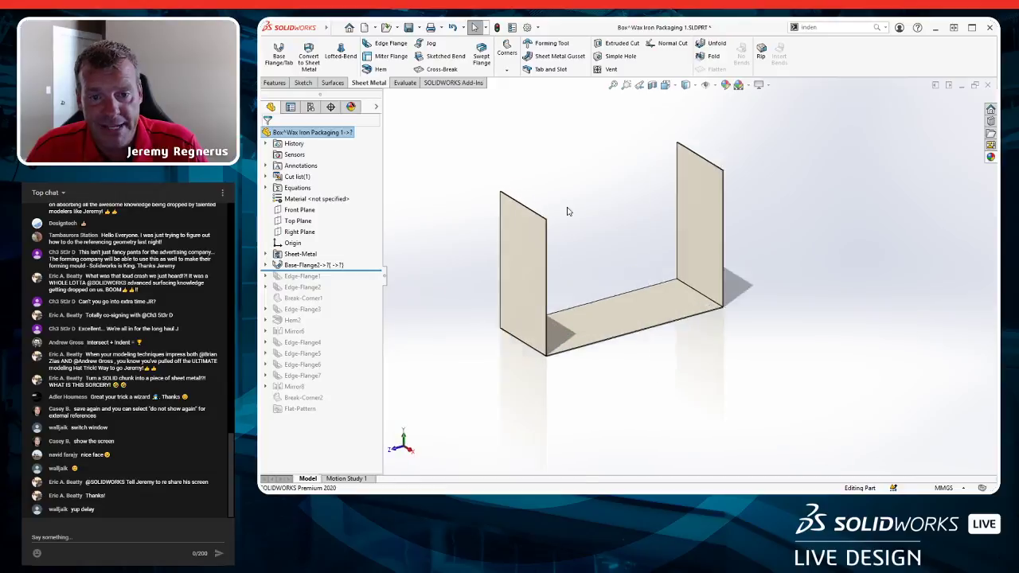
pyautogui.keyDown('ctrl'); pyautogui.moveTo(548, 304); pyautogui.dragTo(583, 253, button='middle'); pyautogui.keyUp('ctrl')
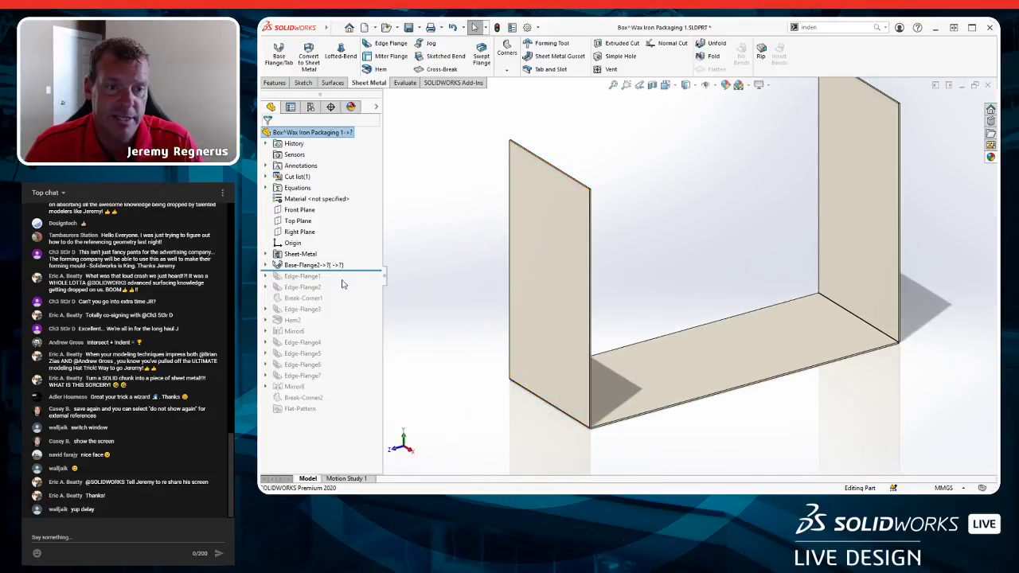
pyautogui.moveTo(363, 275); pyautogui.dragTo(357, 282)
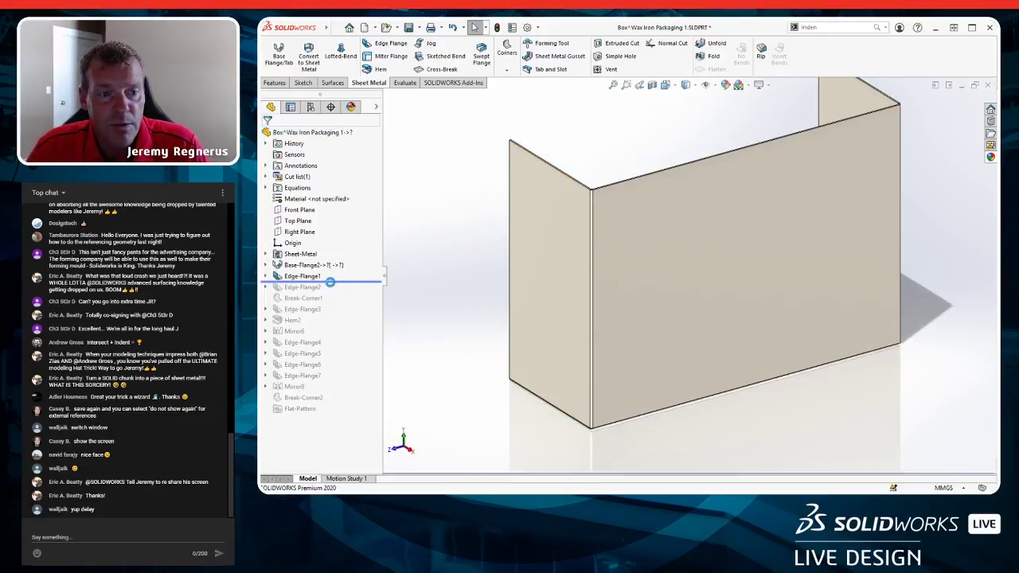
# Examine Edge-Flange1's bend along the bottom edge and how its side meets the adjoining end wall of the box.
pyautogui.click(309, 276)
pyautogui.moveTo(743, 273); pyautogui.dragTo(757, 342, button='middle')
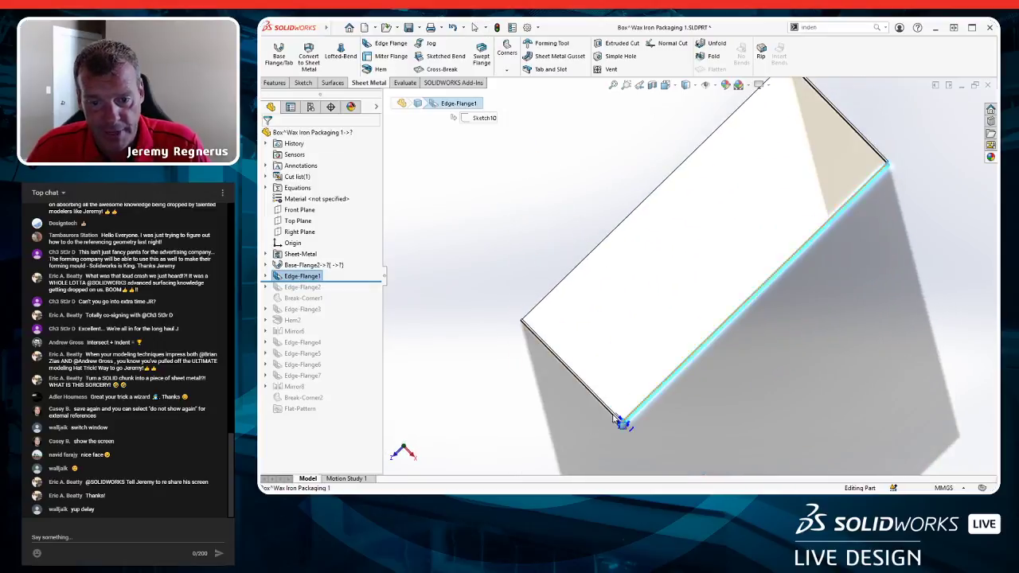
pyautogui.scroll(-8, 621, 425)
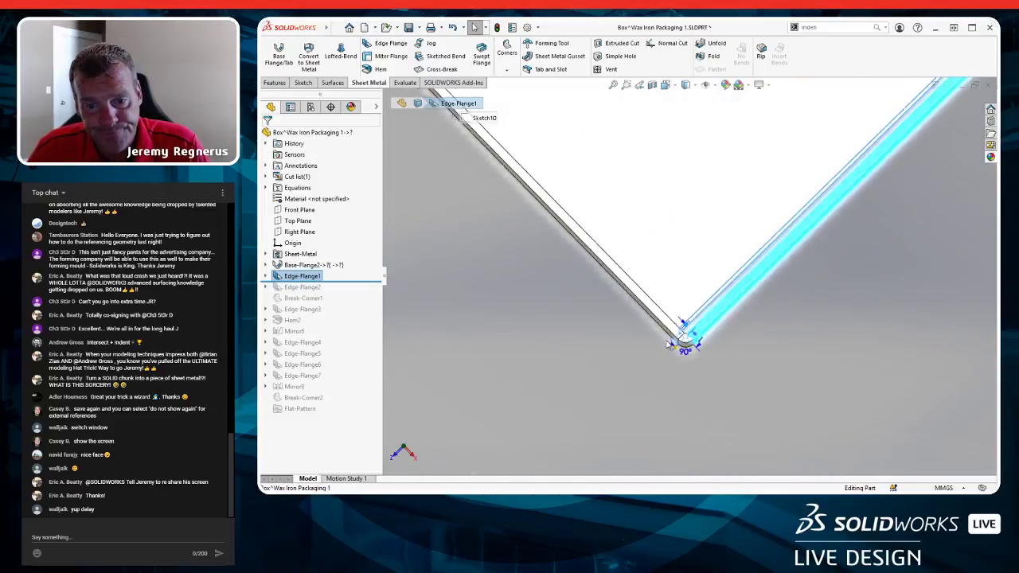
pyautogui.moveTo(665, 304); pyautogui.dragTo(726, 244, button='middle')
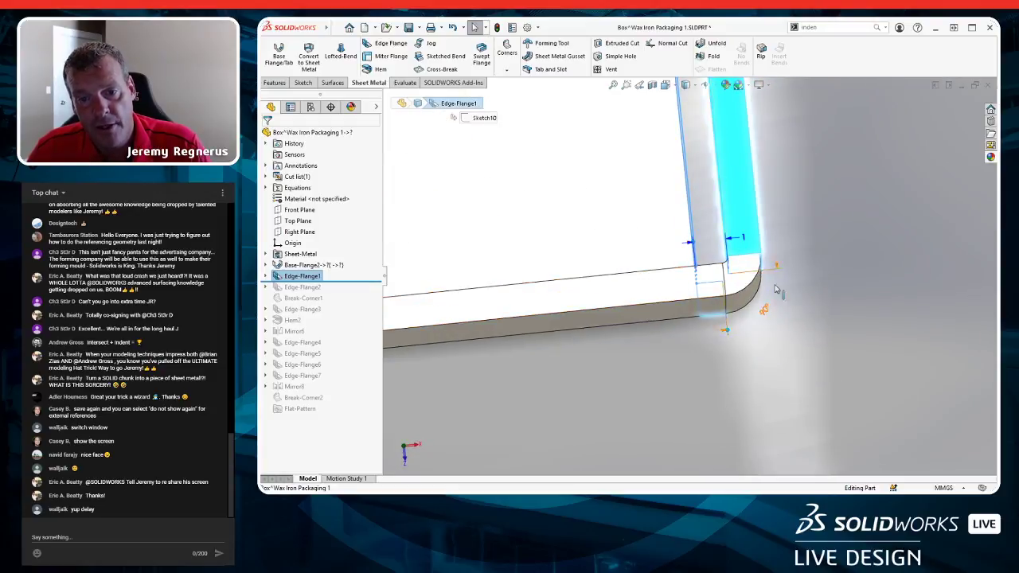
pyautogui.moveTo(784, 268); pyautogui.dragTo(675, 425, button='middle')
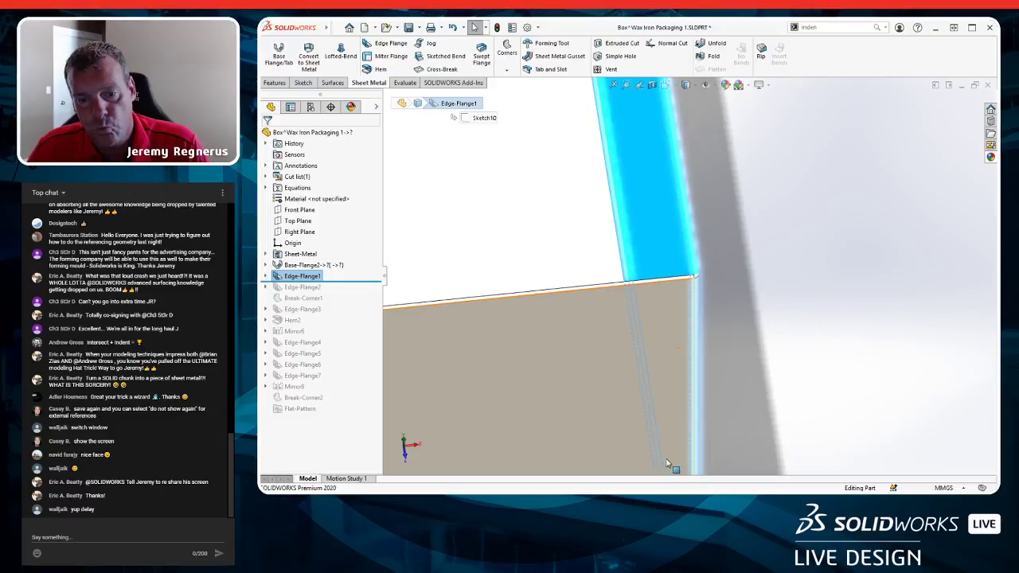
pyautogui.moveTo(672, 382); pyautogui.dragTo(609, 164, button='middle')
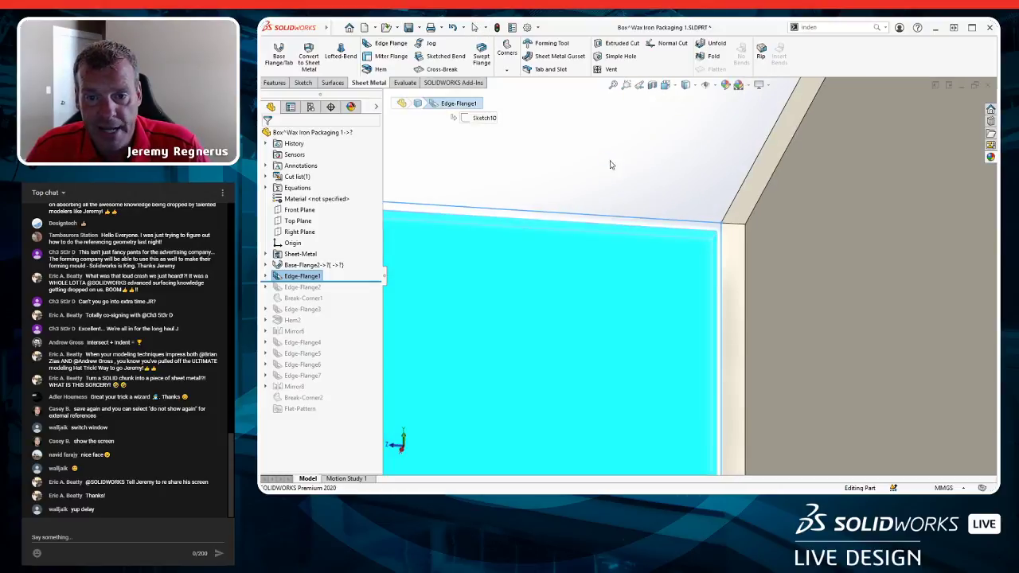
pyautogui.moveTo(724, 227); pyautogui.dragTo(732, 201, button='middle')
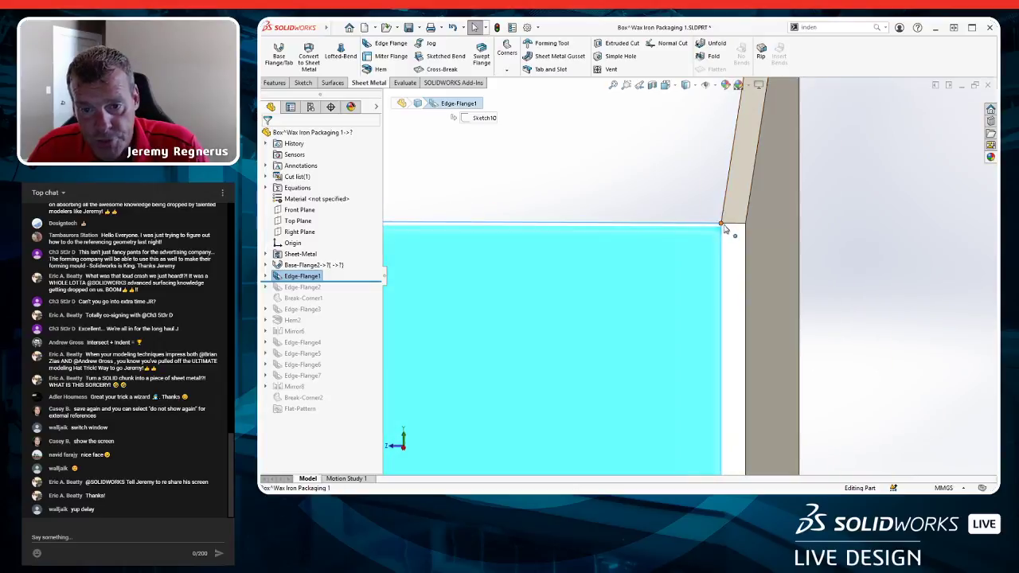
pyautogui.press('Escape')
# Roll the feature history forward to include Edge-Flange2 and inspect where it meets the neighbouring box walls.
pyautogui.moveTo(337, 281); pyautogui.dragTo(338, 292)
pyautogui.scroll(5, 699, 331)
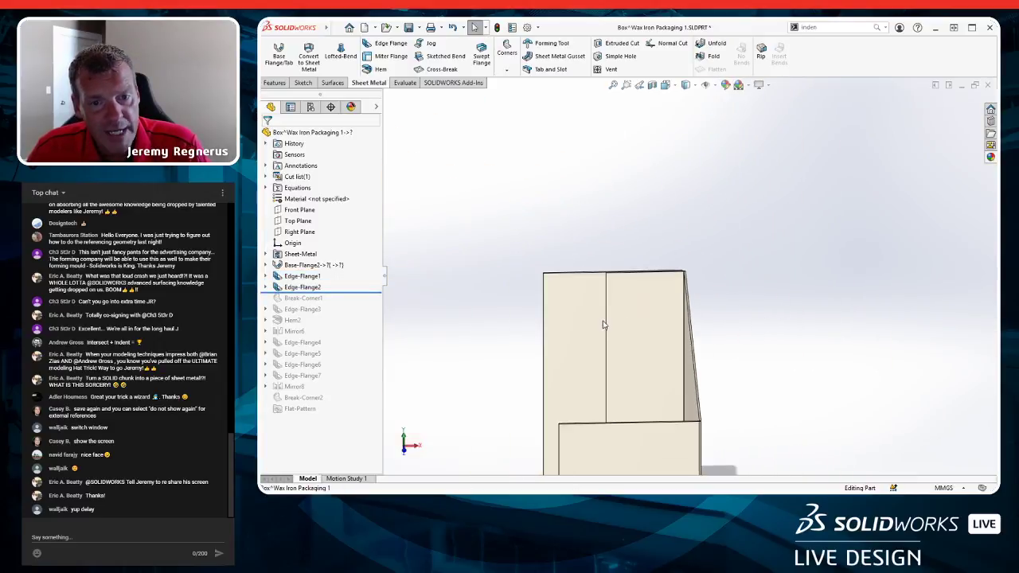
pyautogui.moveTo(603, 322); pyautogui.dragTo(648, 275, button='middle')
pyautogui.scroll(-5, 588, 295)
pyautogui.scroll(-4, 650, 262)
pyautogui.scroll(-2, 660, 246)
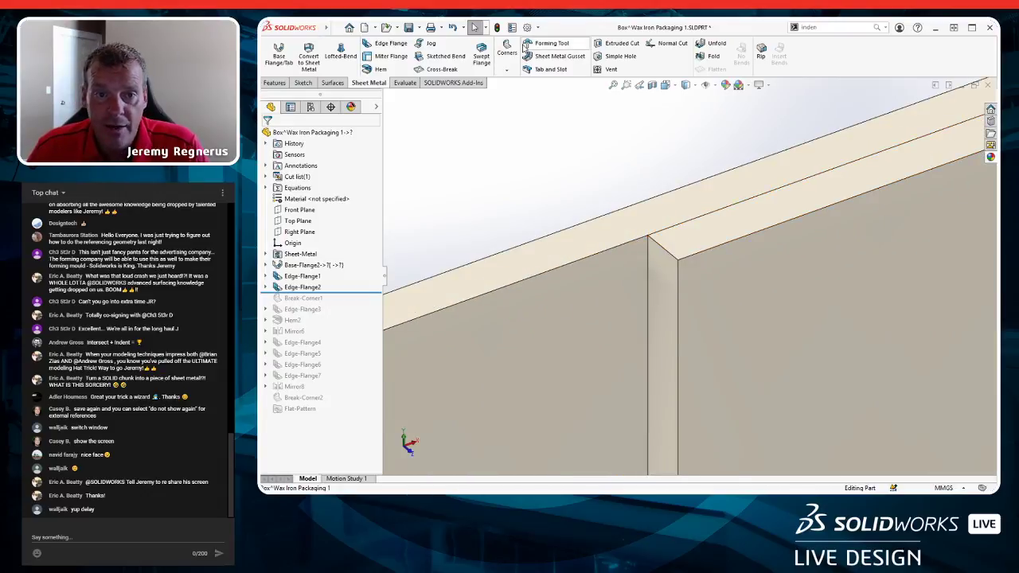
# Turn off ignoring the self-intersection check for some sheet metal features in the performance options, and force a full rebuild of the box.
pyautogui.click(527, 27)
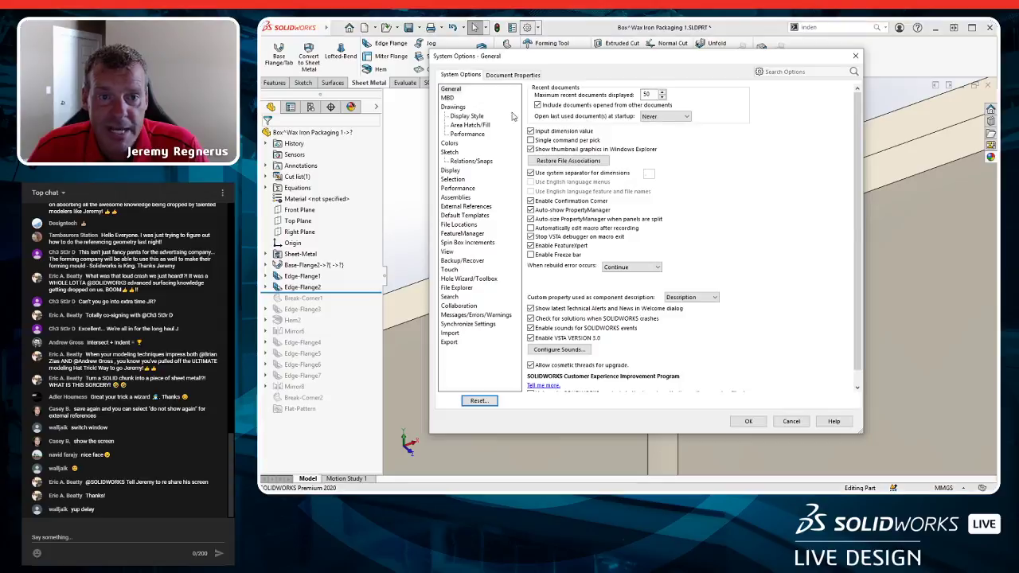
pyautogui.click(461, 188)
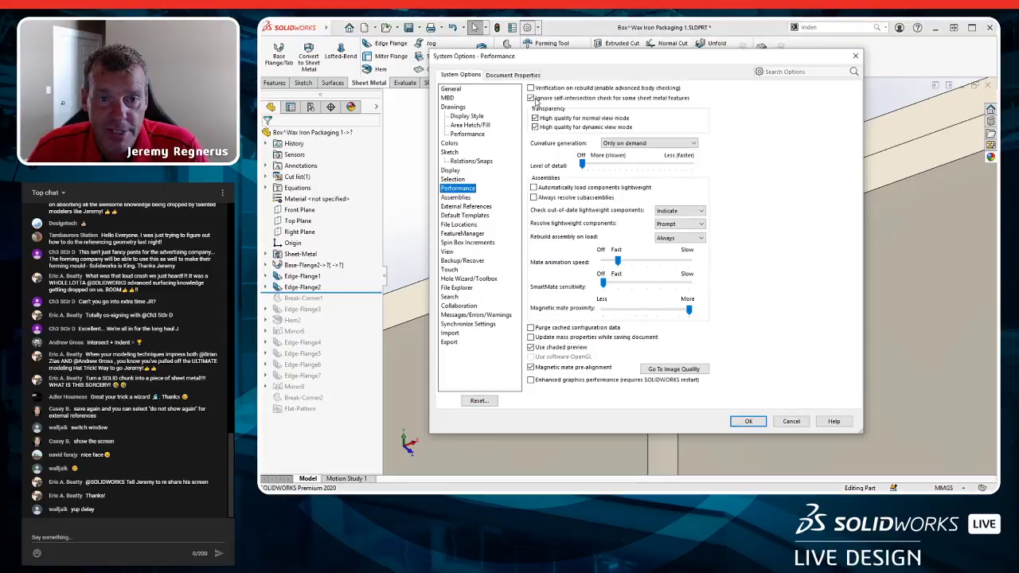
pyautogui.click(531, 97)
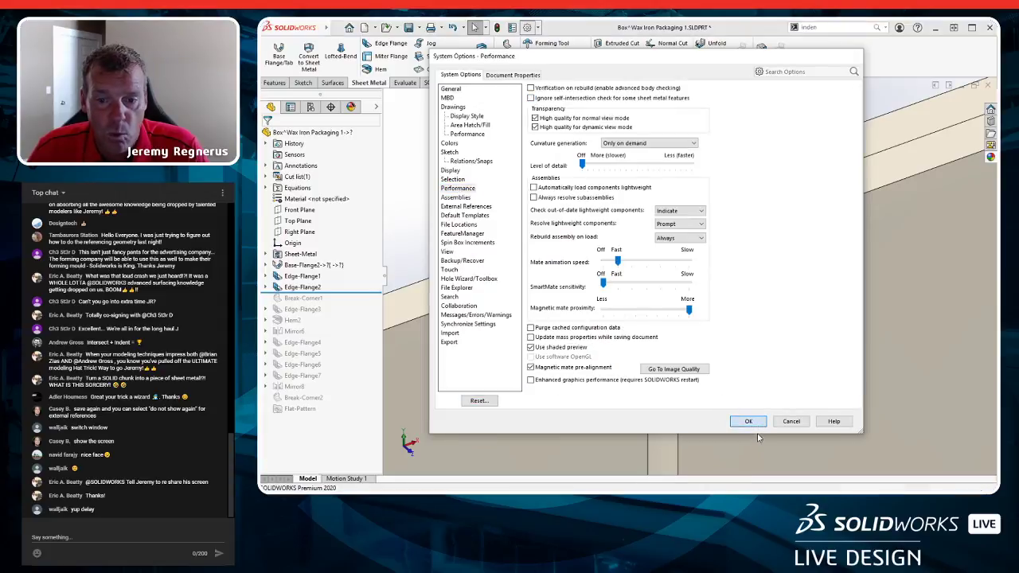
pyautogui.press('Return')
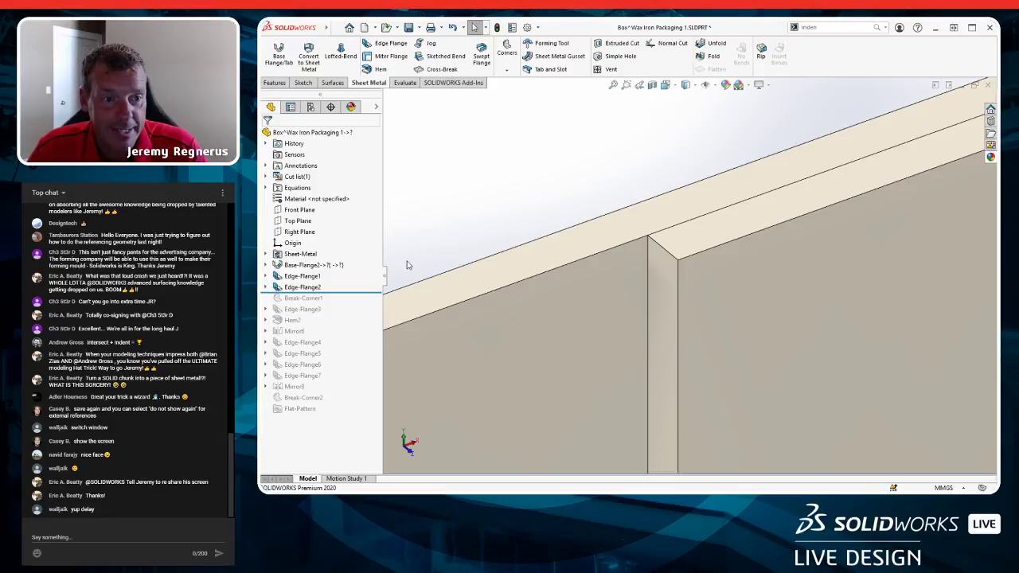
pyautogui.hotkey('ctrl', 'q')
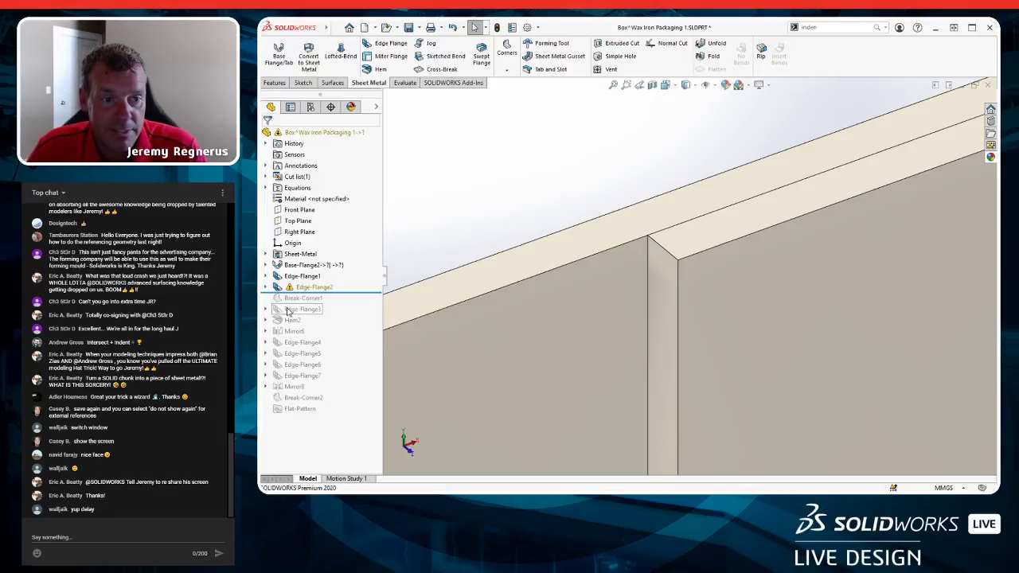
# Turn on ignoring the self-intersection check for some sheet metal features in the performance options.
pyautogui.moveTo(323, 291)
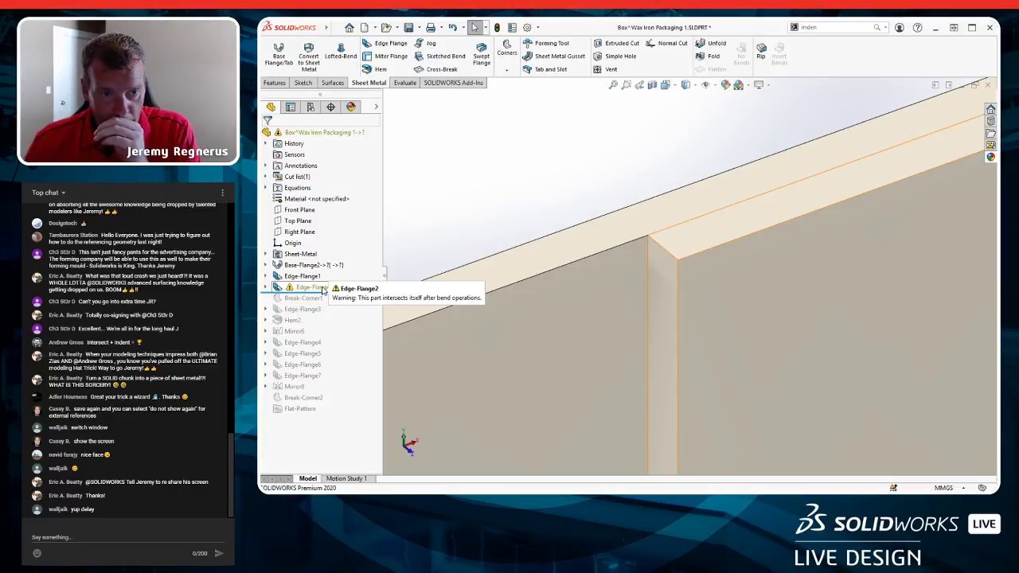
pyautogui.click(526, 27)
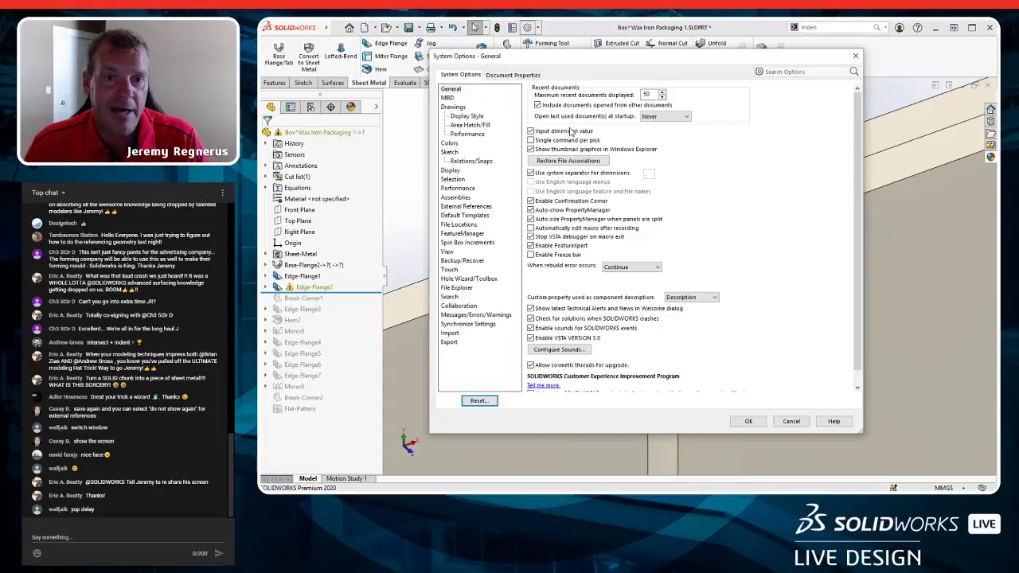
pyautogui.click(468, 188)
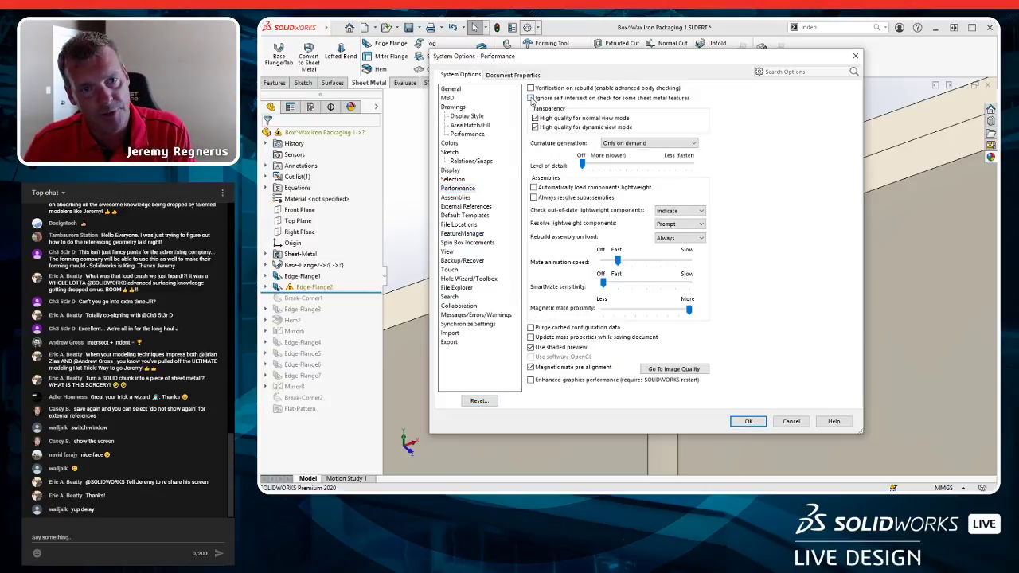
pyautogui.click(749, 421)
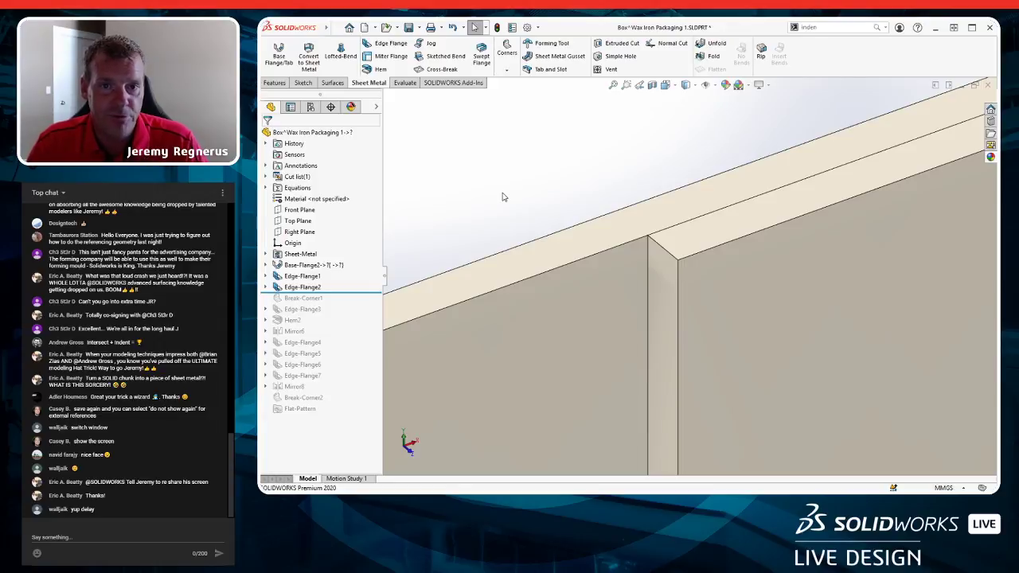
# Roll the box's feature history forward to include Break-Corner1.
pyautogui.scroll(12, 589, 307)
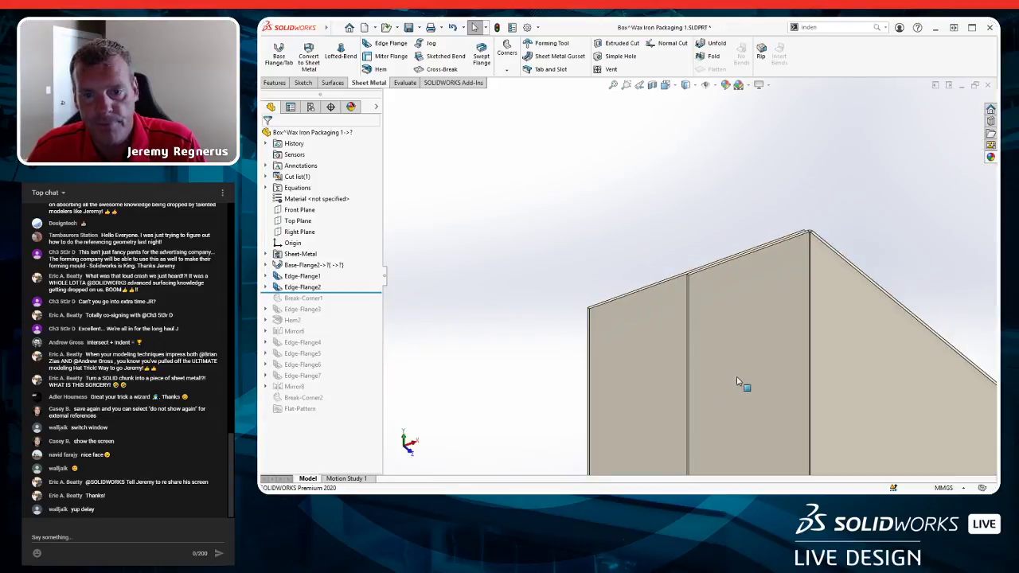
pyautogui.keyDown('ctrl'); pyautogui.moveTo(737, 379); pyautogui.dragTo(734, 239, button='middle'); pyautogui.keyUp('ctrl')
pyautogui.scroll(4, 734, 237)
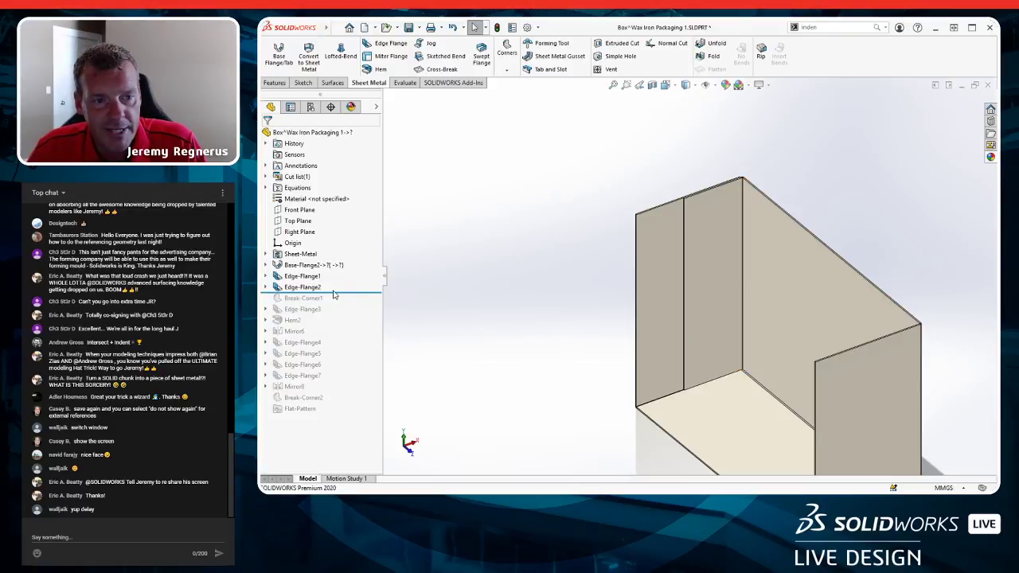
pyautogui.moveTo(335, 293); pyautogui.dragTo(337, 304)
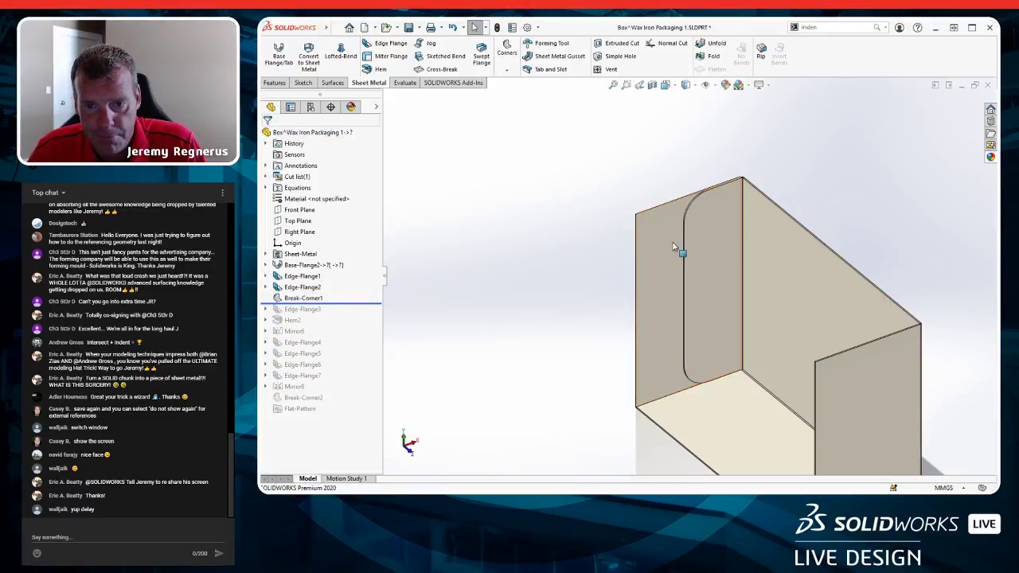
# Roll the feature history forward to include Edge-Flange3 and inspect its bend at the bottom corner of the box.
pyautogui.moveTo(350, 302); pyautogui.dragTo(346, 312)
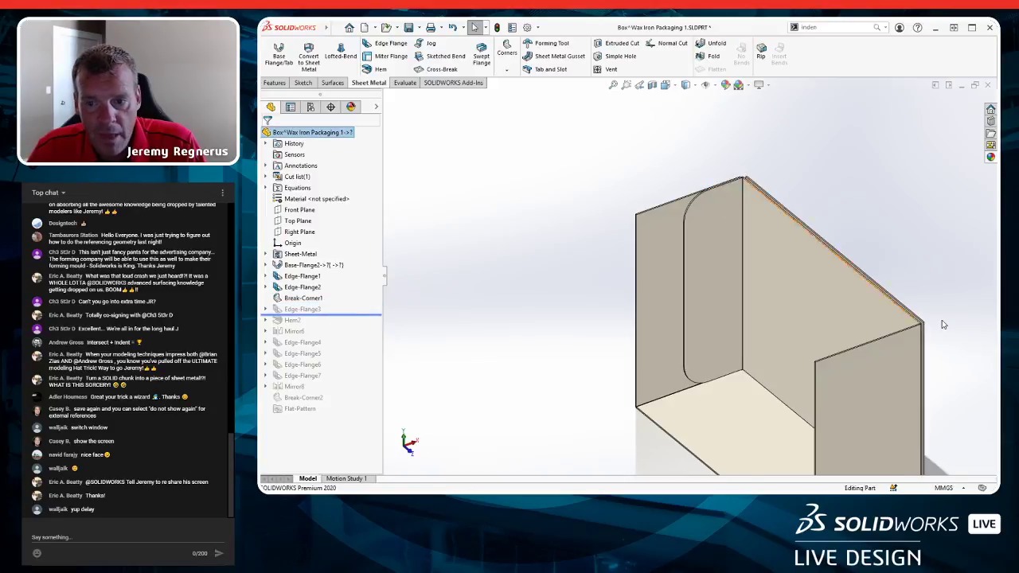
pyautogui.moveTo(878, 321); pyautogui.dragTo(801, 421, button='middle')
pyautogui.scroll(-8, 732, 432)
pyautogui.moveTo(654, 372); pyautogui.dragTo(675, 341, button='middle')
pyautogui.scroll(-5, 631, 354)
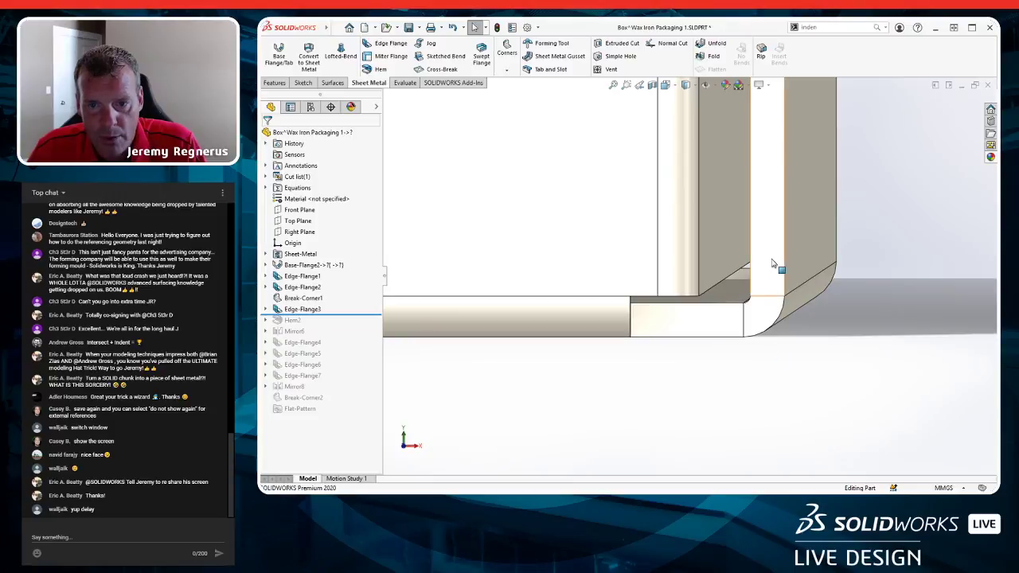
pyautogui.moveTo(768, 261); pyautogui.dragTo(773, 268, button='middle')
pyautogui.scroll(1, 705, 242)
pyautogui.scroll(10, 724, 252)
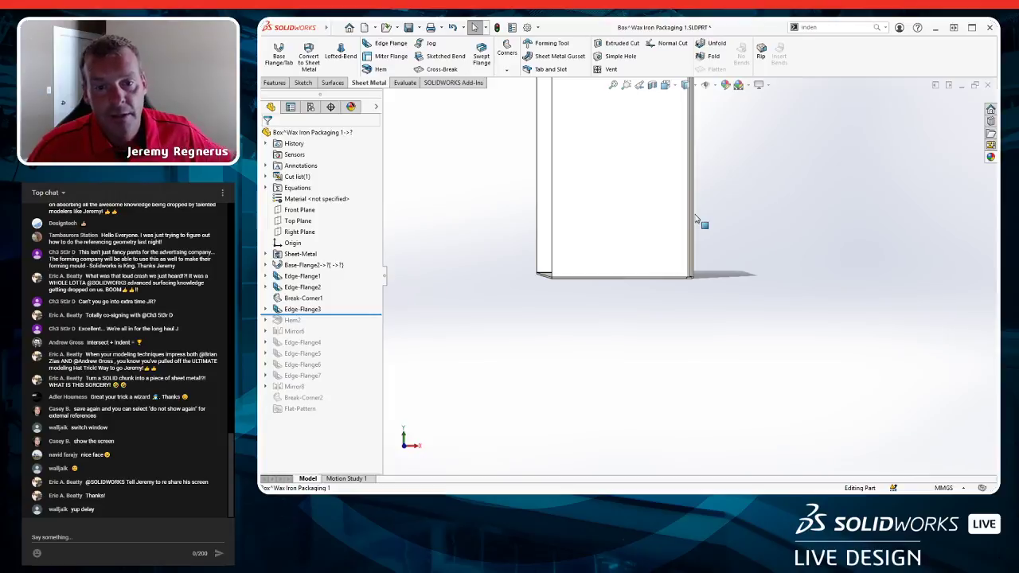
pyautogui.scroll(6, 675, 198)
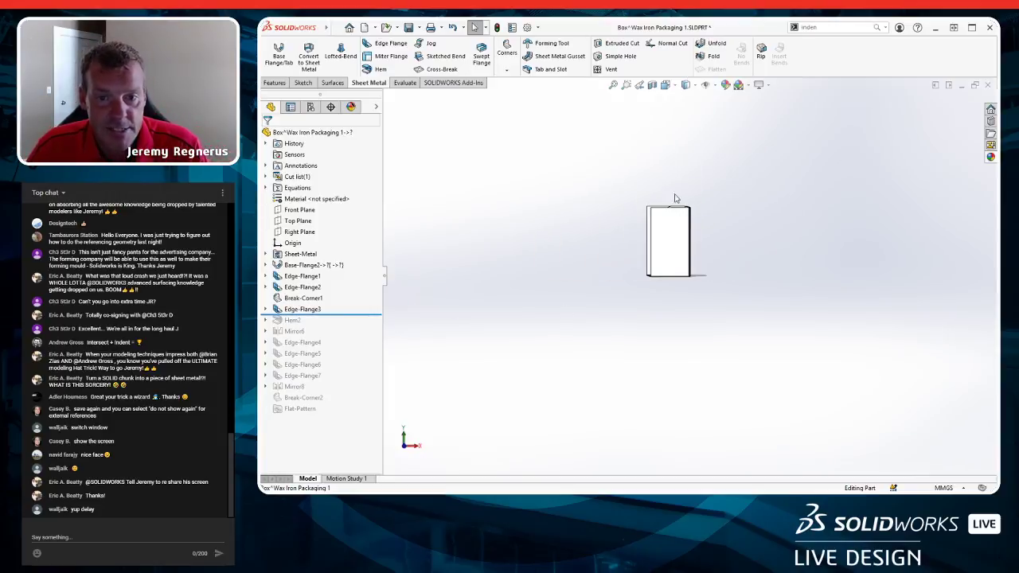
# Roll the feature history forward to include Hem2 and inspect the hem along the upper edge of the long wall.
pyautogui.moveTo(675, 198); pyautogui.dragTo(721, 258, button='middle')
pyautogui.scroll(-9, 680, 213)
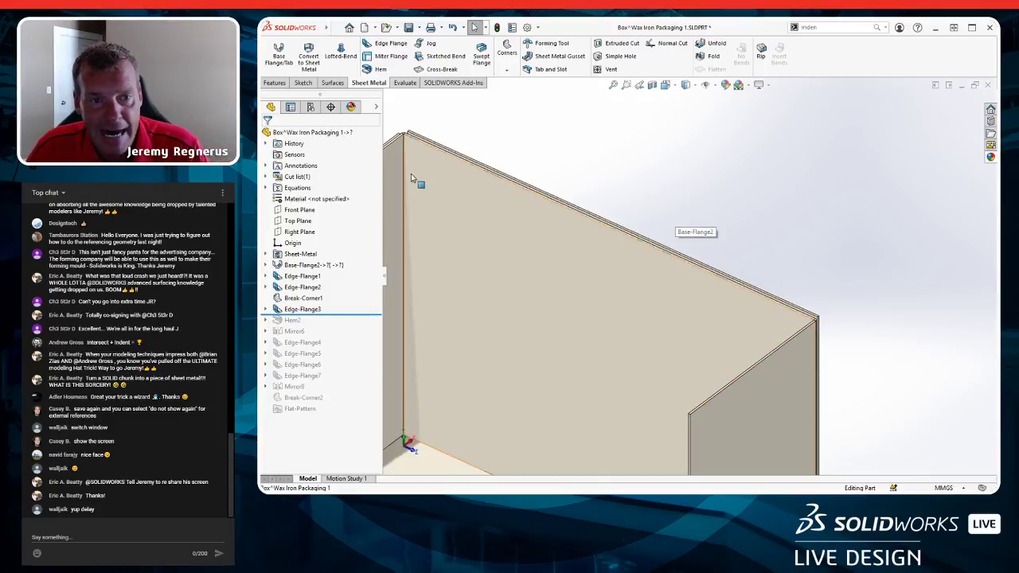
pyautogui.scroll(3, 411, 173)
pyautogui.scroll(-4, 416, 175)
pyautogui.moveTo(338, 313); pyautogui.dragTo(332, 322)
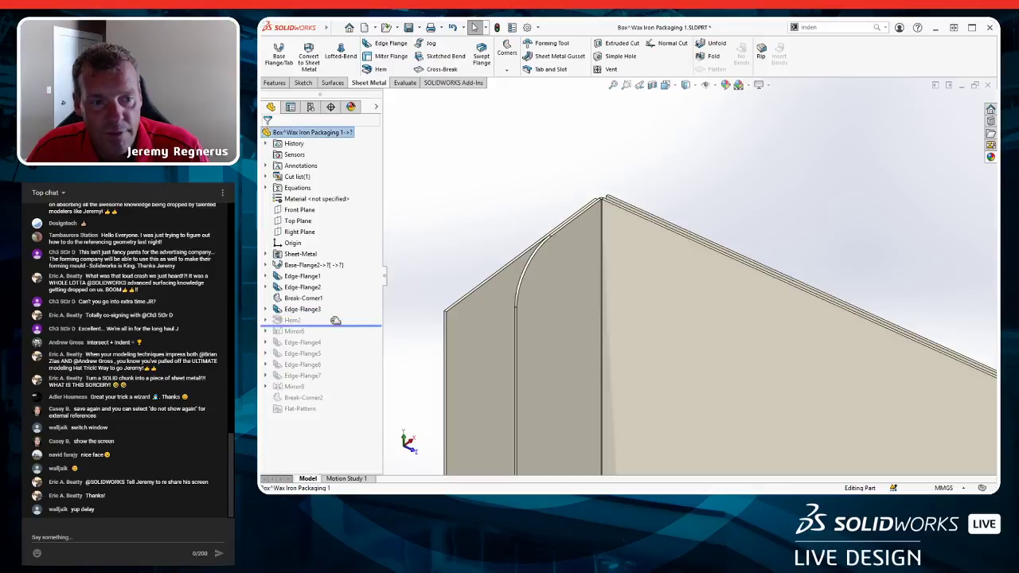
pyautogui.scroll(3, 691, 269)
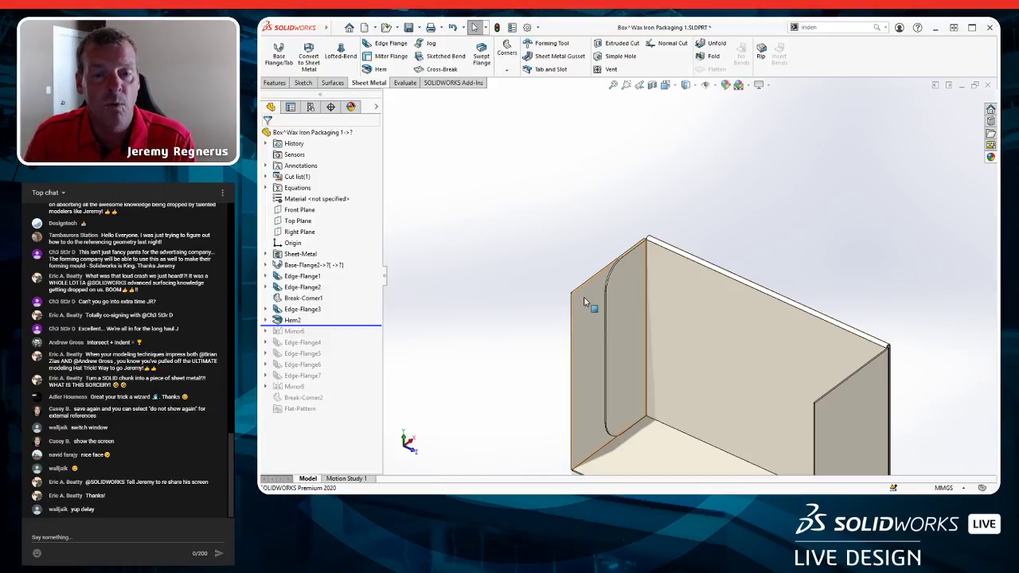
pyautogui.scroll(-2, 746, 348)
pyautogui.scroll(3, 700, 255)
pyautogui.scroll(-3, 663, 278)
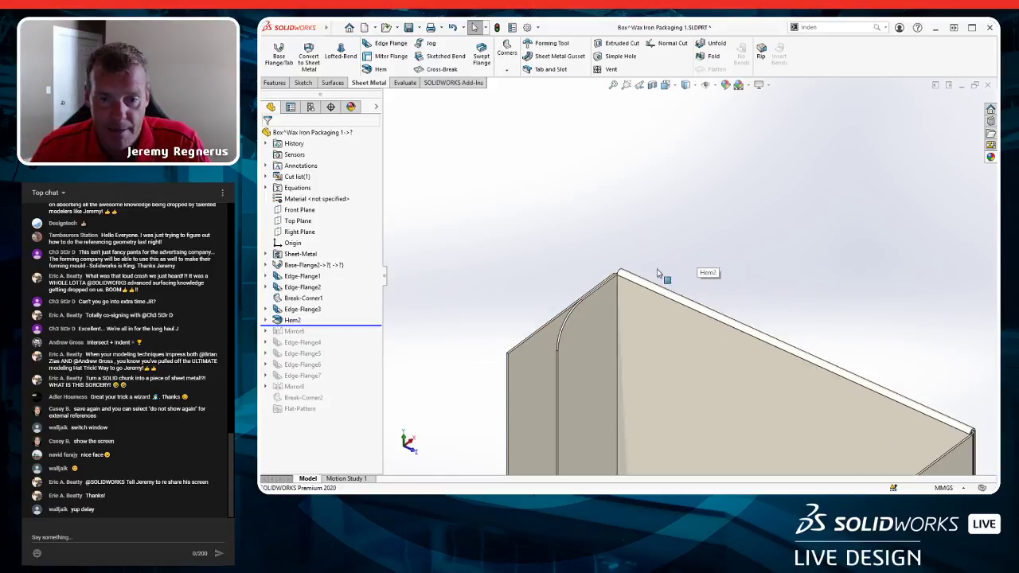
pyautogui.scroll(2, 640, 346)
pyautogui.scroll(-3, 663, 315)
pyautogui.scroll(3, 661, 355)
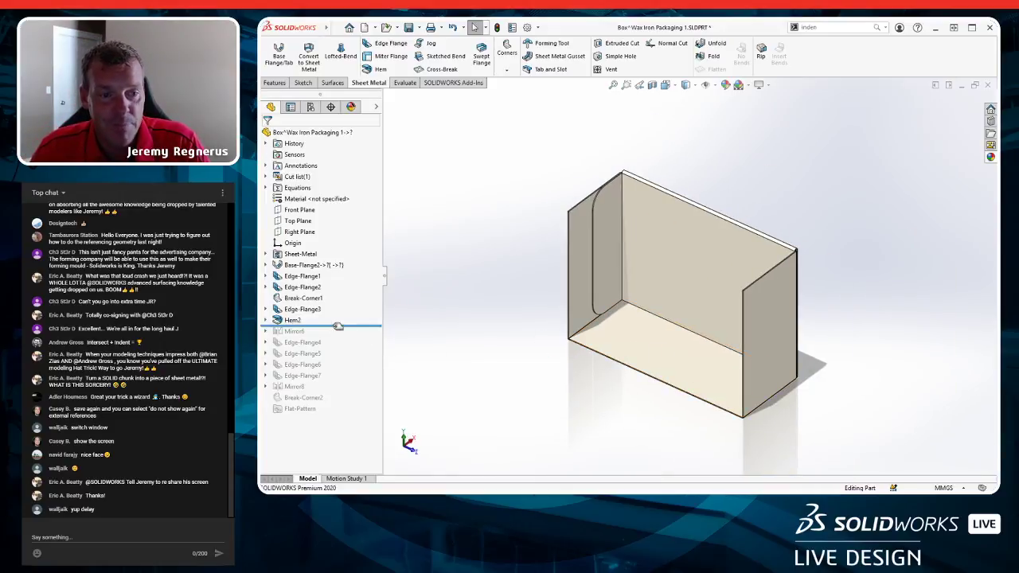
# Roll the feature history forward through Mirror6 and Edge-Flange4 to complete the opposite wall and the lid.
pyautogui.moveTo(336, 327); pyautogui.dragTo(334, 336)
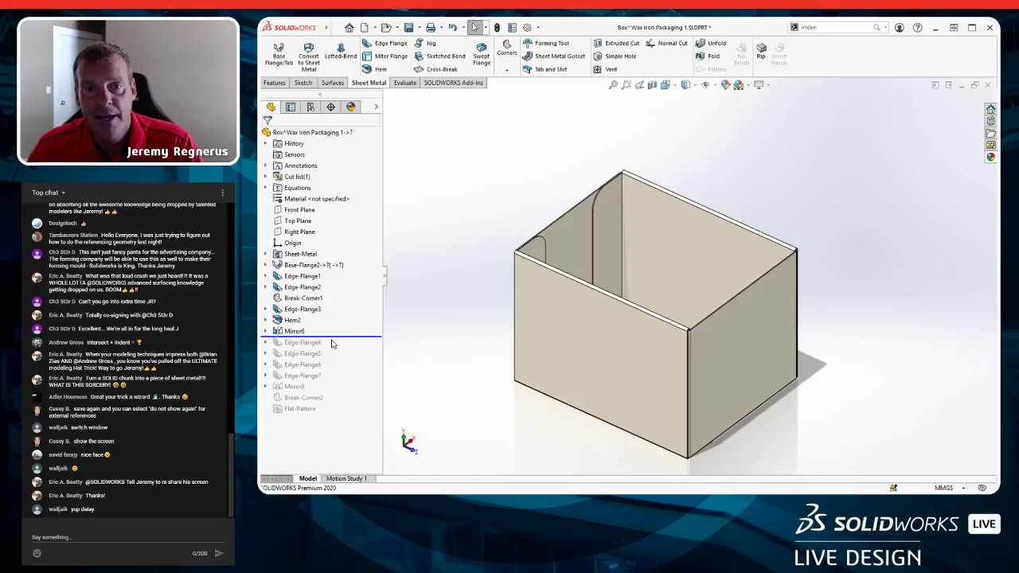
pyautogui.scroll(3, 695, 186)
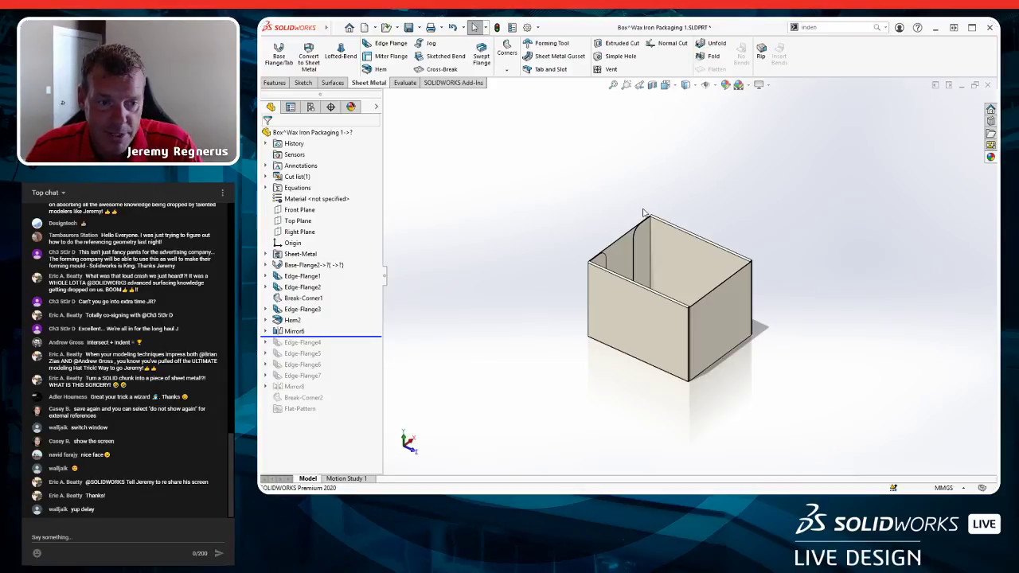
pyautogui.moveTo(359, 336); pyautogui.dragTo(359, 348)
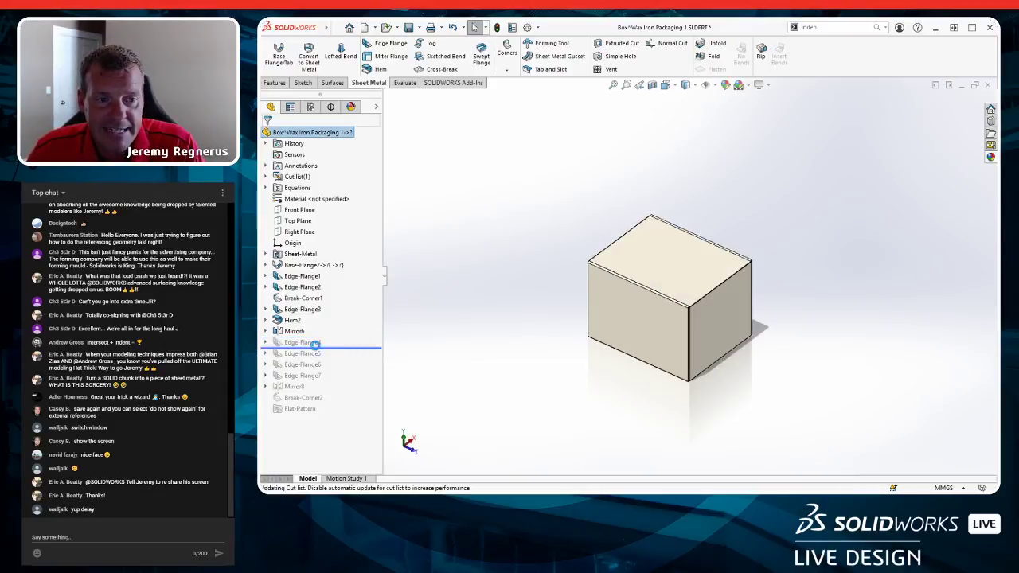
pyautogui.scroll(-5, 711, 297)
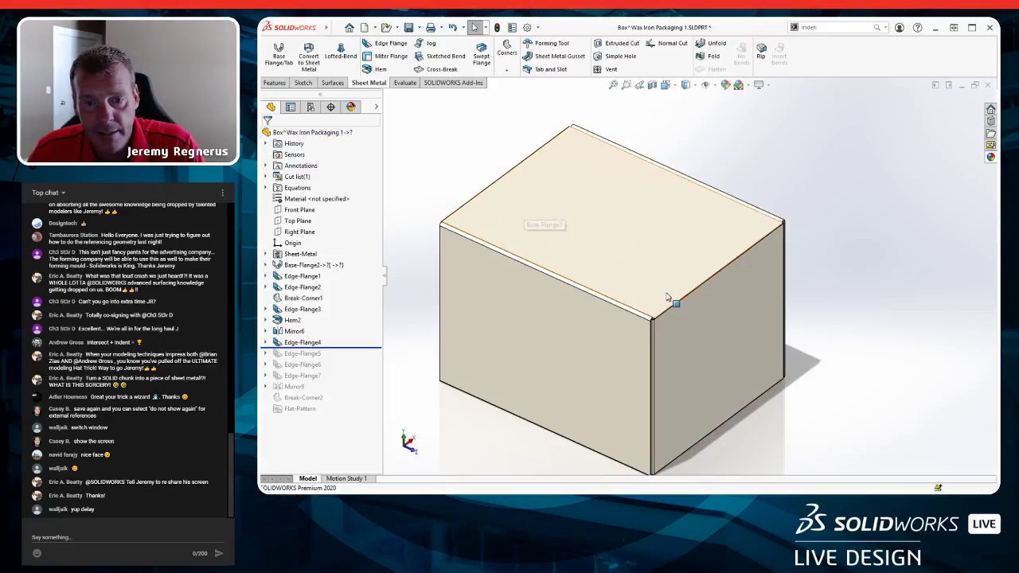
# Examine how the lid from Edge-Flange4 sits against the hemmed upper edges and corners of the box.
pyautogui.moveTo(672, 303); pyautogui.dragTo(697, 226, button='middle')
pyautogui.scroll(-5, 722, 217)
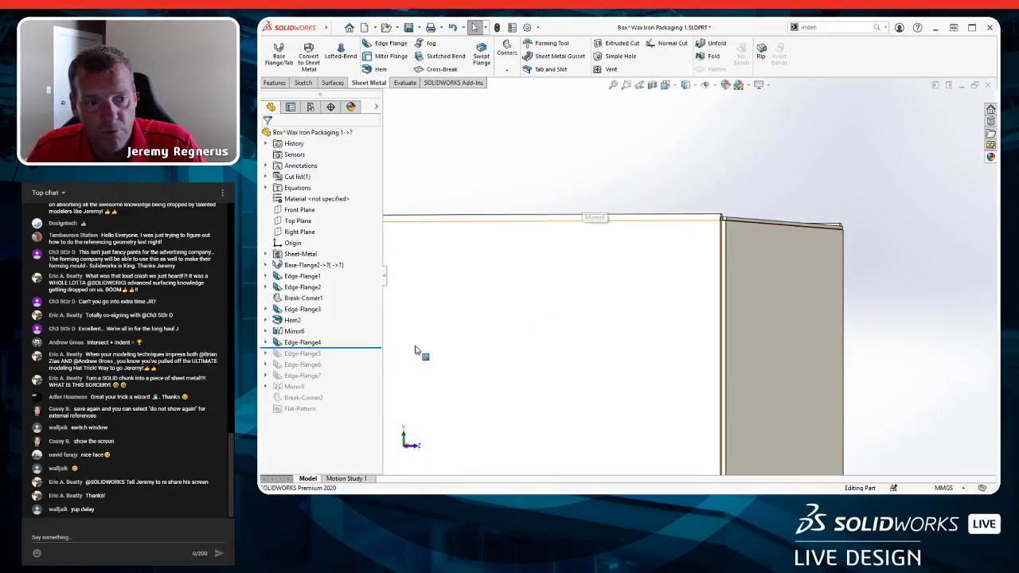
pyautogui.scroll(-10, 694, 267)
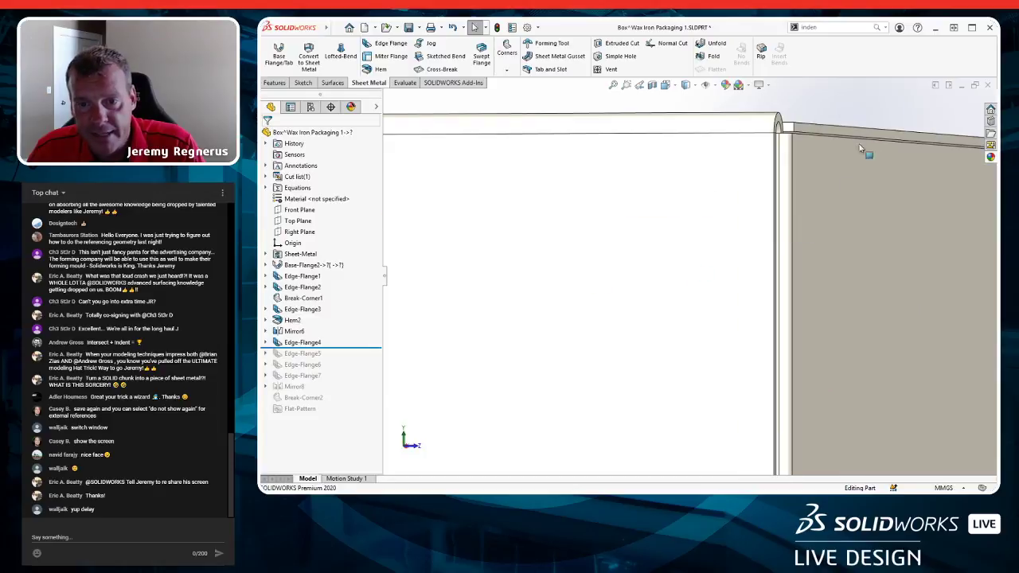
pyautogui.moveTo(697, 188); pyautogui.dragTo(600, 193, button='middle')
pyautogui.scroll(2, 596, 207)
pyautogui.scroll(7, 598, 213)
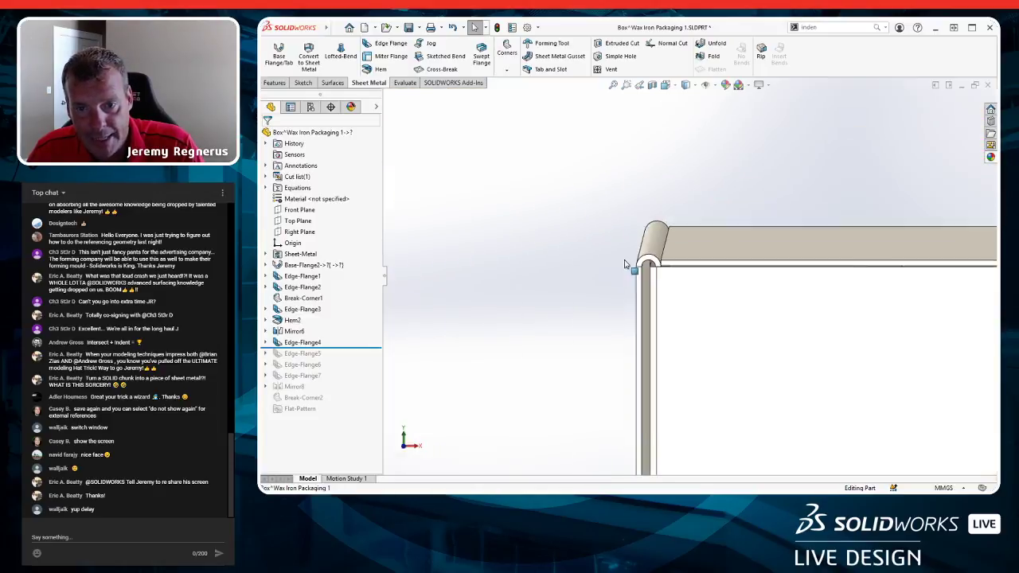
pyautogui.moveTo(753, 309); pyautogui.dragTo(831, 354, button='middle')
pyautogui.scroll(4, 720, 332)
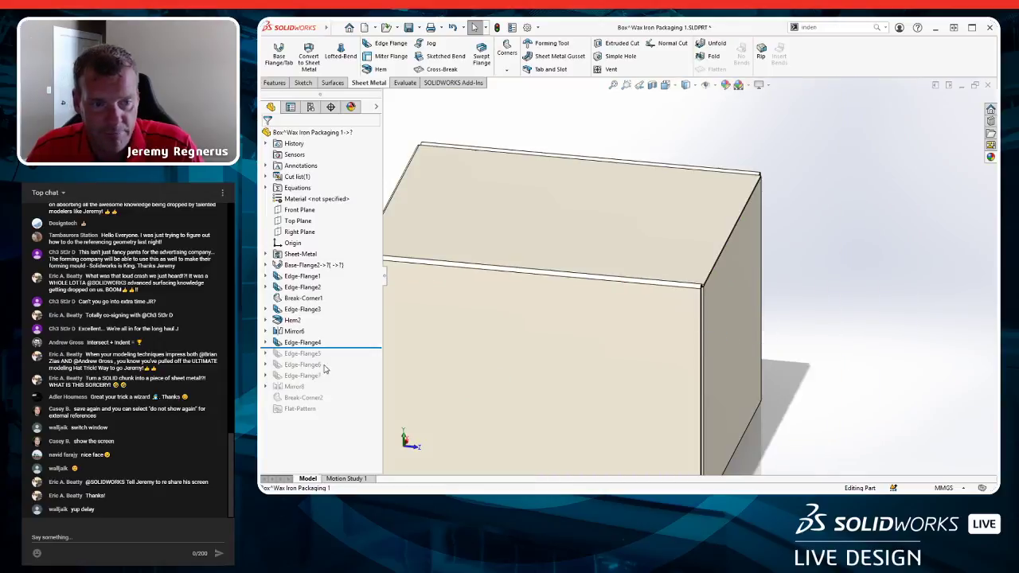
# Roll the feature history forward to include Edge-Flange5 and open its profile sketch, Sketch56, for editing.
pyautogui.moveTo(339, 347); pyautogui.dragTo(338, 358)
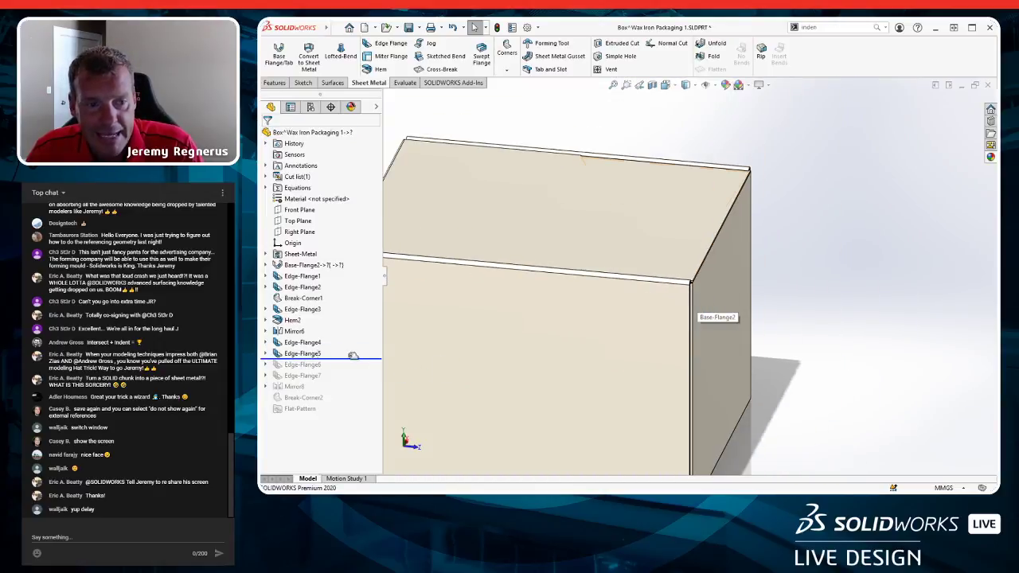
pyautogui.moveTo(671, 261); pyautogui.dragTo(686, 271, button='middle')
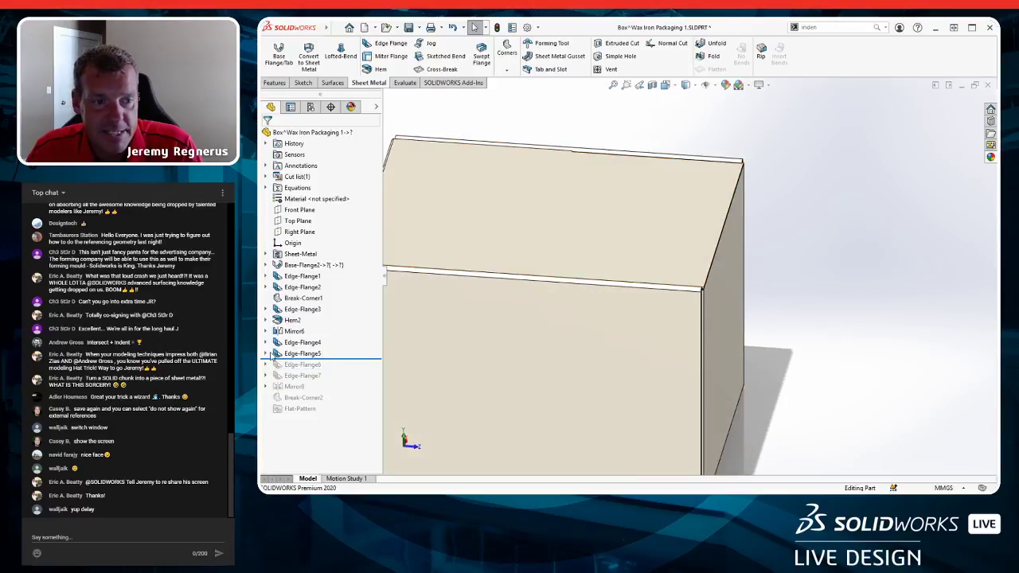
pyautogui.click(266, 354)
pyautogui.click(296, 365)
pyautogui.click(305, 336)
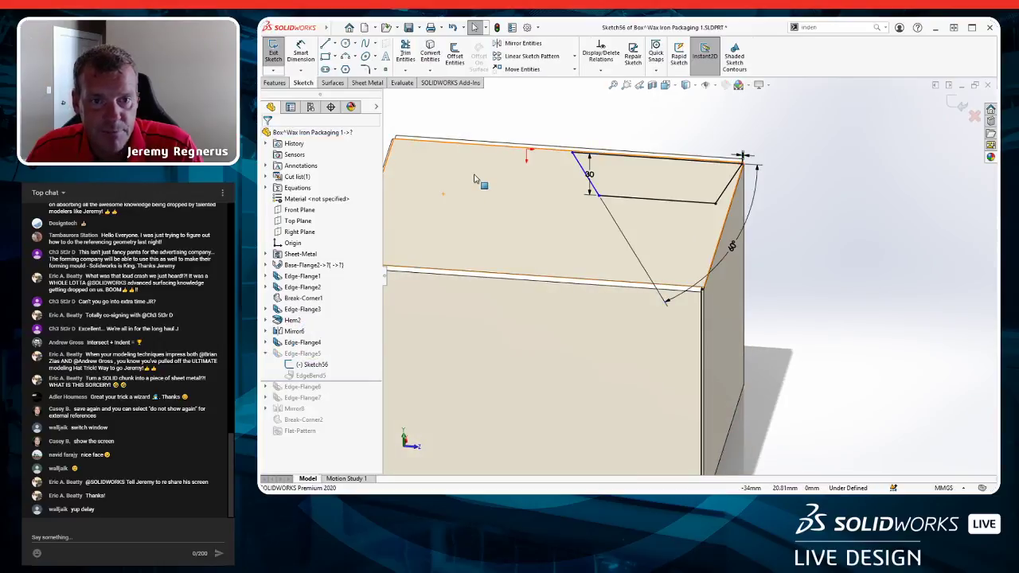
# Stretch the flange profile's free corner to the far end of the lid, constrain it to the hem's end edge, and rebuild.
pyautogui.scroll(-4, 476, 178)
pyautogui.scroll(3, 522, 173)
pyautogui.scroll(-3, 567, 185)
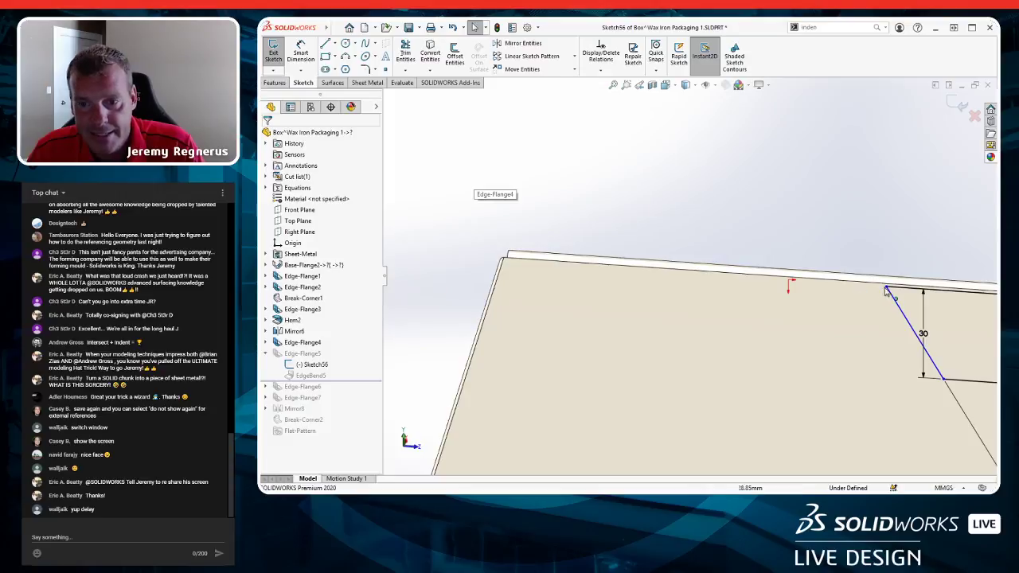
pyautogui.moveTo(886, 290); pyautogui.dragTo(514, 271)
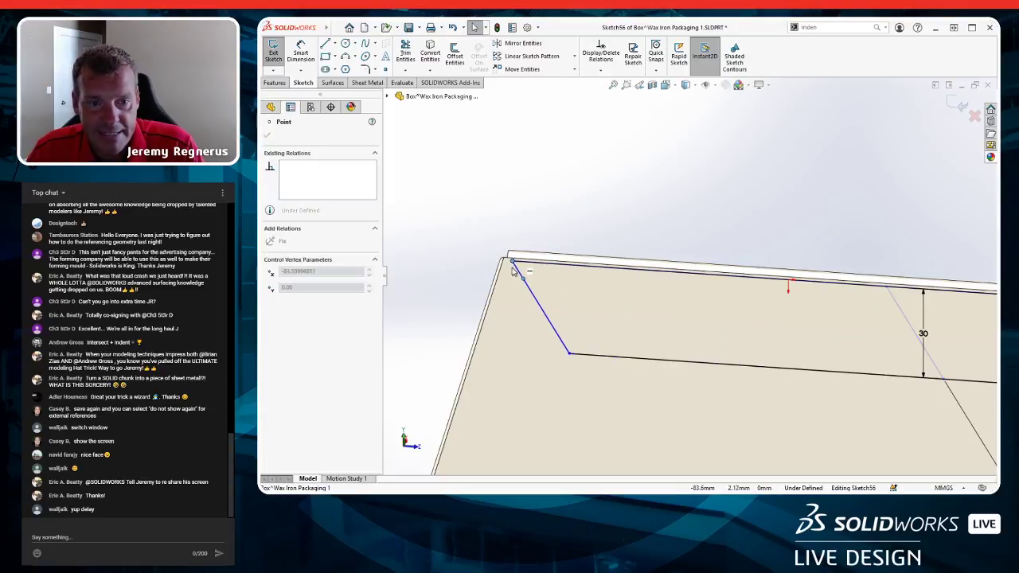
pyautogui.keyDown('ctrl'); pyautogui.click(525, 250); pyautogui.keyUp('ctrl')
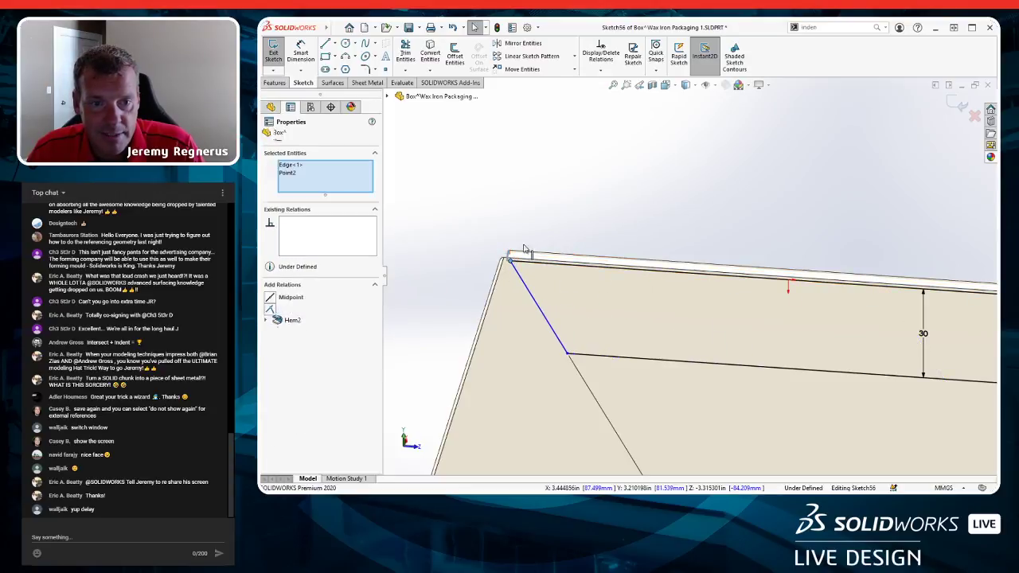
pyautogui.click(555, 213)
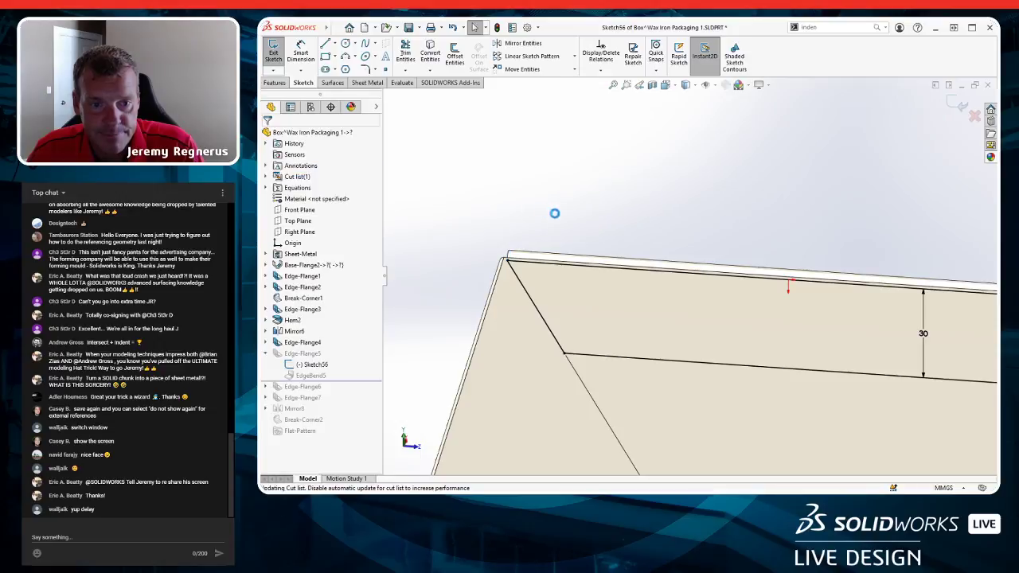
pyautogui.hotkey('ctrl', 'b')
# Section the box at the Front Plane, examine how the lid's flange tucks against the hem, and restore the full view.
pyautogui.scroll(9, 709, 301)
pyautogui.moveTo(716, 293); pyautogui.dragTo(678, 288, button='middle')
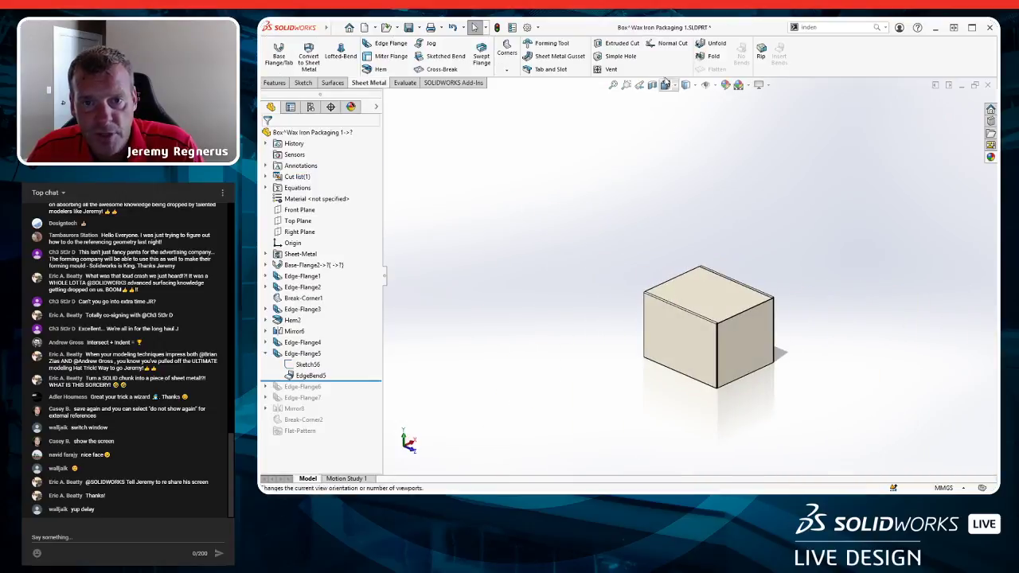
pyautogui.click(652, 85)
pyautogui.click(953, 102)
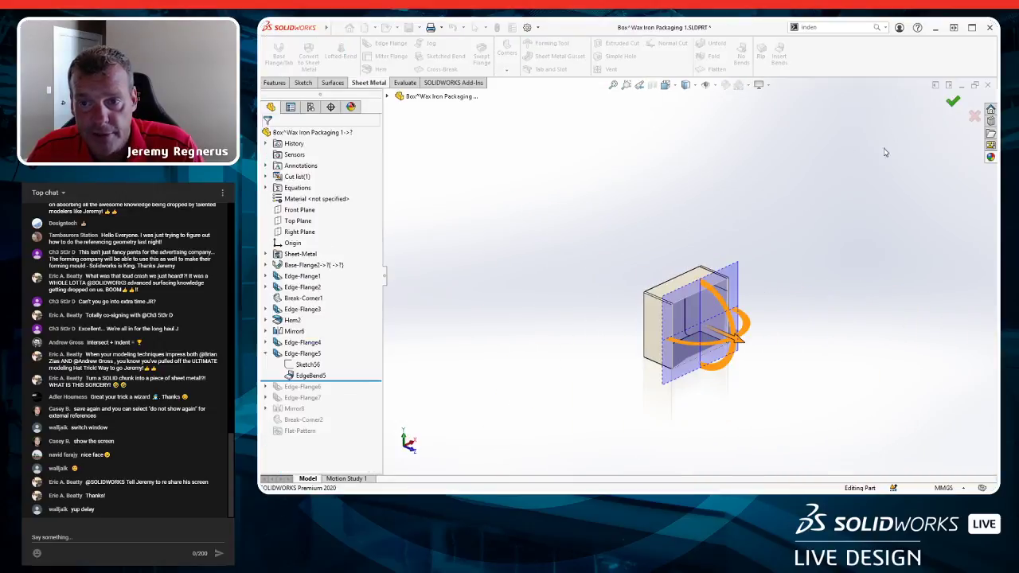
pyautogui.scroll(6, 681, 305)
pyautogui.scroll(3, 680, 304)
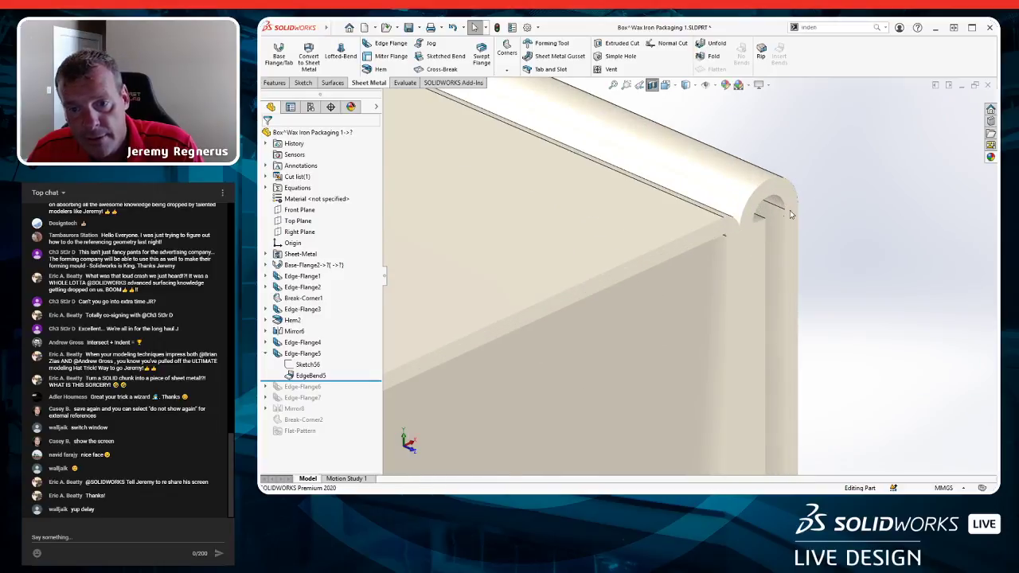
pyautogui.click(652, 84)
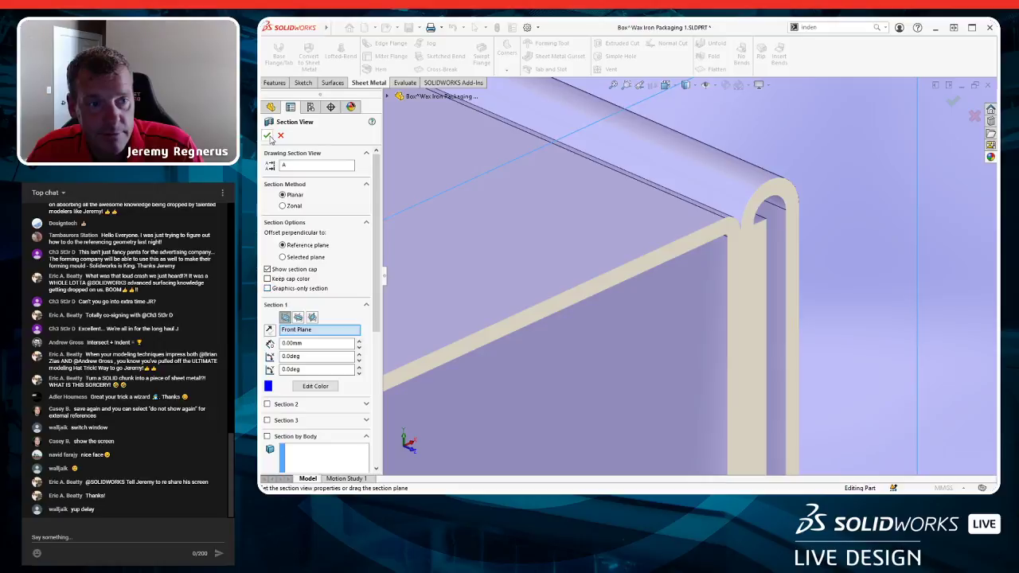
pyautogui.click(268, 136)
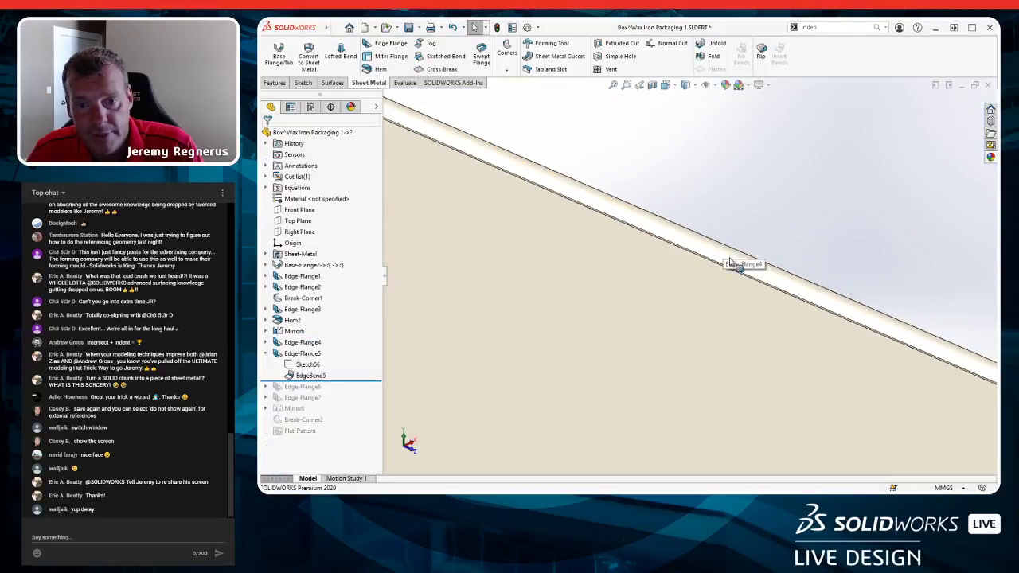
# Roll the feature history forward to include Edge-Flange6 and highlight that flange on the box's side.
pyautogui.scroll(-5, 730, 262)
pyautogui.scroll(8, 805, 342)
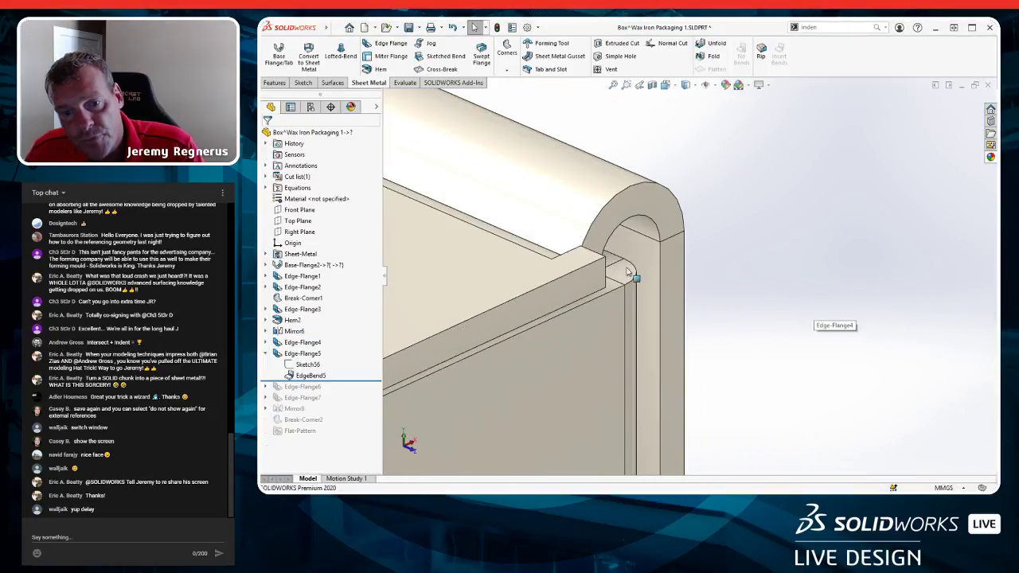
pyautogui.scroll(-4, 628, 273)
pyautogui.scroll(3, 519, 348)
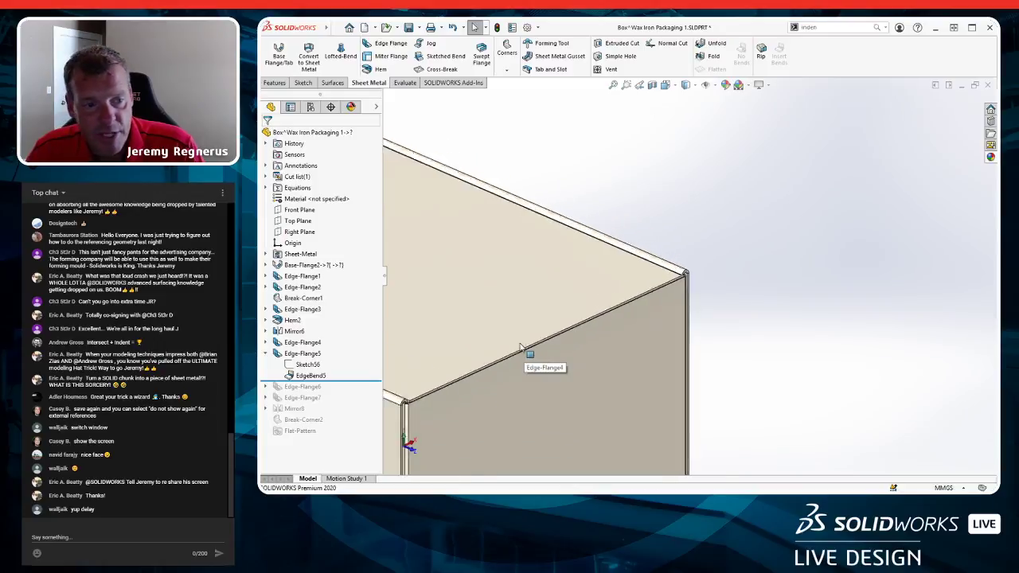
pyautogui.moveTo(350, 380); pyautogui.dragTo(350, 391)
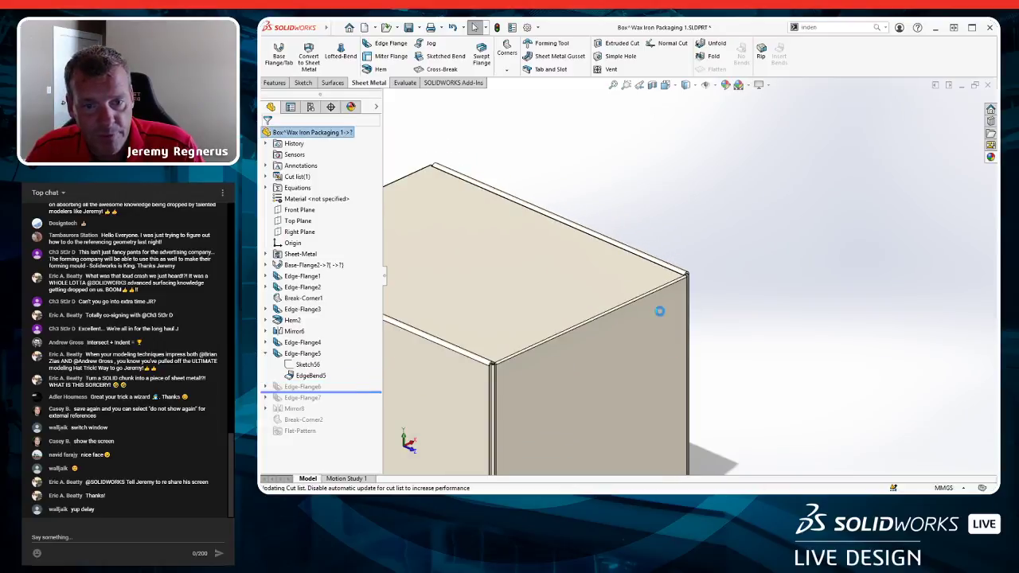
pyautogui.scroll(-2, 659, 310)
pyautogui.click(573, 355)
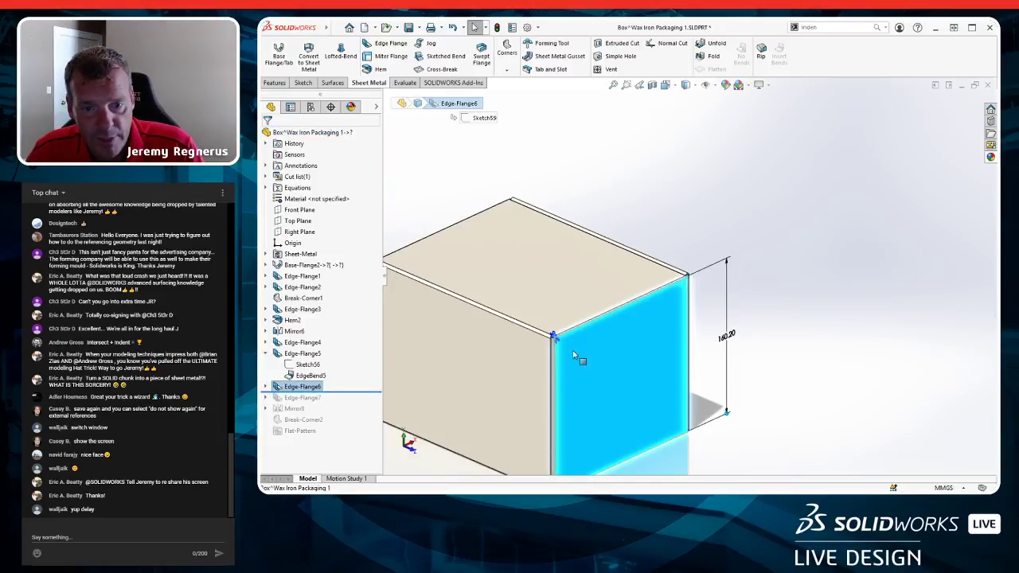
pyautogui.hotkey('ctrl', '8')
# Roll the feature history forward to include Edge-Flange7 and review its rounded tab profile in Sketch64.
pyautogui.moveTo(343, 392); pyautogui.dragTo(336, 402)
pyautogui.click(297, 398)
pyautogui.moveTo(675, 367); pyautogui.dragTo(597, 374, button='middle')
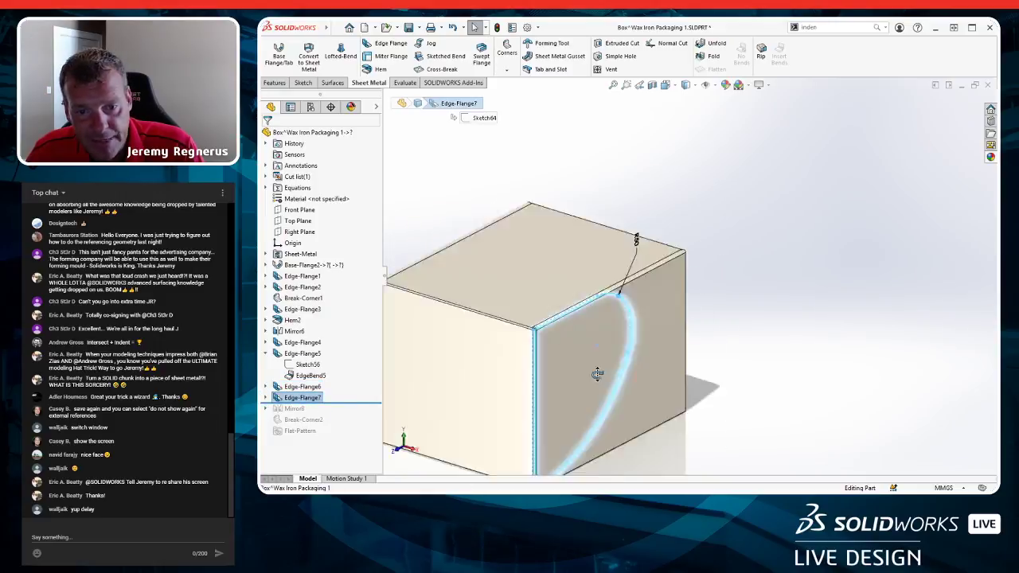
pyautogui.hotkey('ctrl', '1')
pyautogui.click(266, 397)
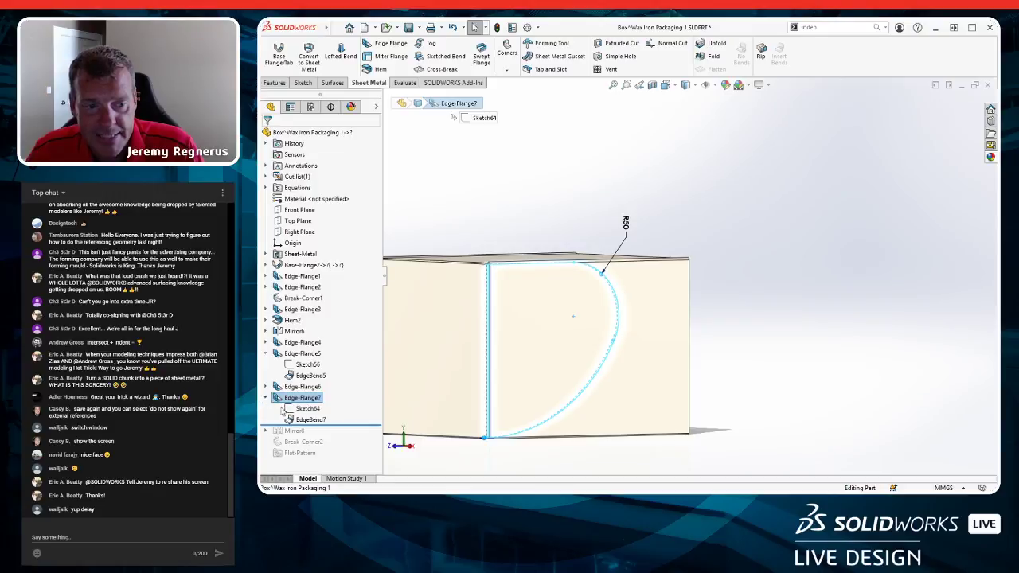
pyautogui.click(307, 408)
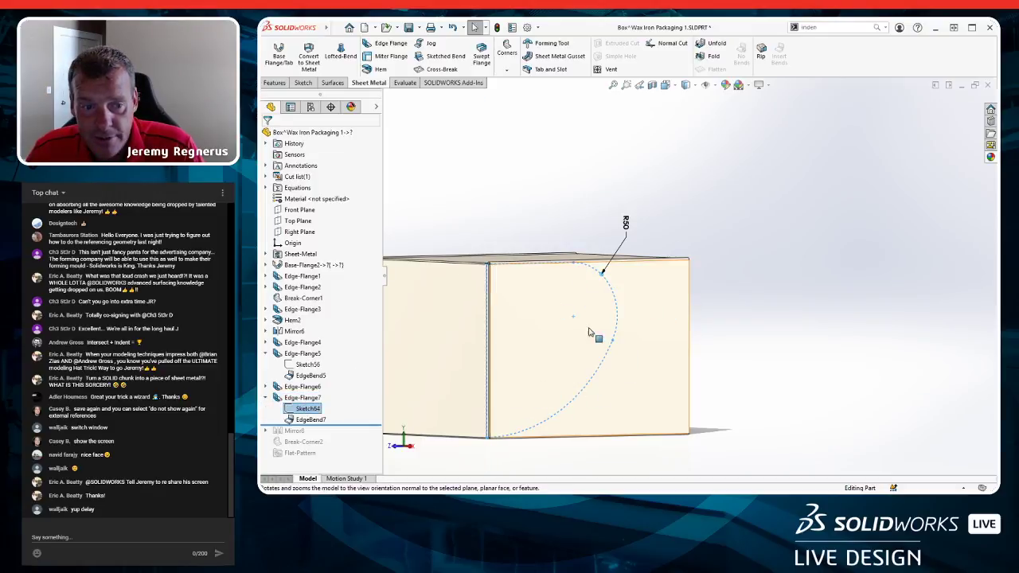
pyautogui.press('Escape')
pyautogui.click(266, 397)
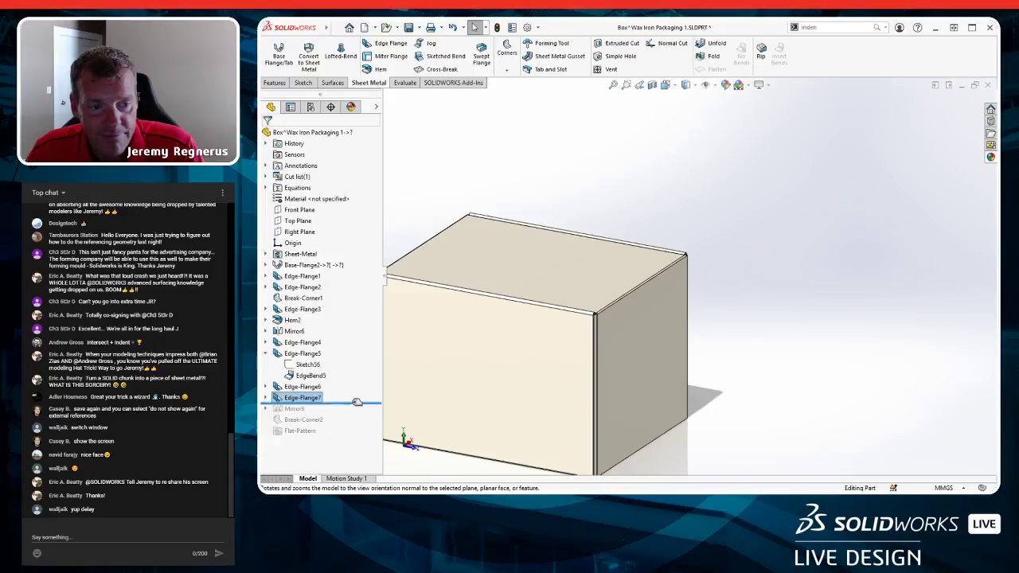
# Roll the feature history forward through Mirror8 and Break-Corner2 to complete the box.
pyautogui.moveTo(357, 401); pyautogui.dragTo(329, 412)
pyautogui.click(266, 353)
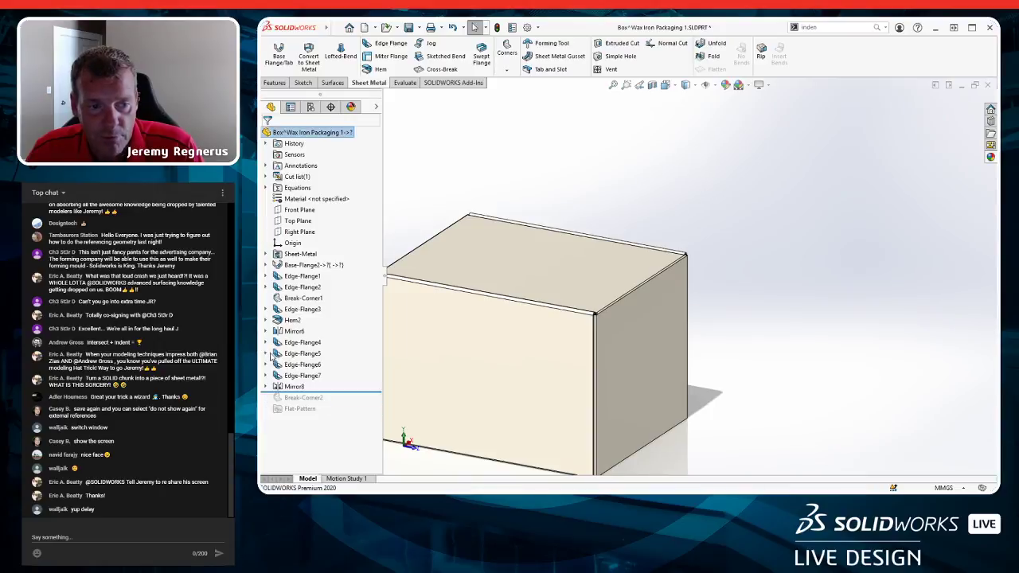
pyautogui.scroll(3, 538, 341)
pyautogui.moveTo(702, 318); pyautogui.dragTo(607, 330, button='middle')
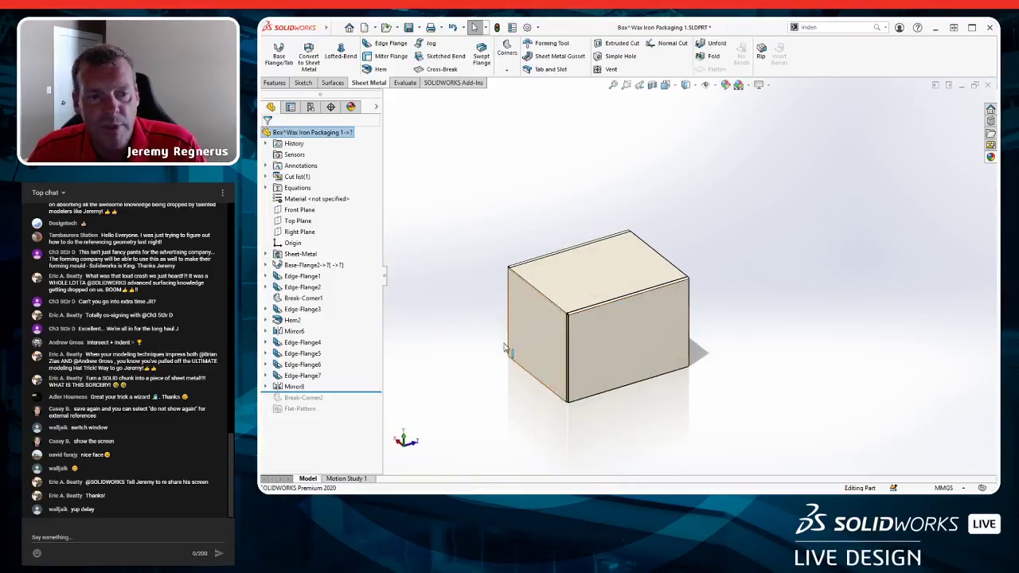
pyautogui.moveTo(359, 393); pyautogui.dragTo(351, 414)
pyautogui.click(293, 398)
# Flatten the completed box to view its flat pattern, and return it to the folded state.
pyautogui.click(711, 70)
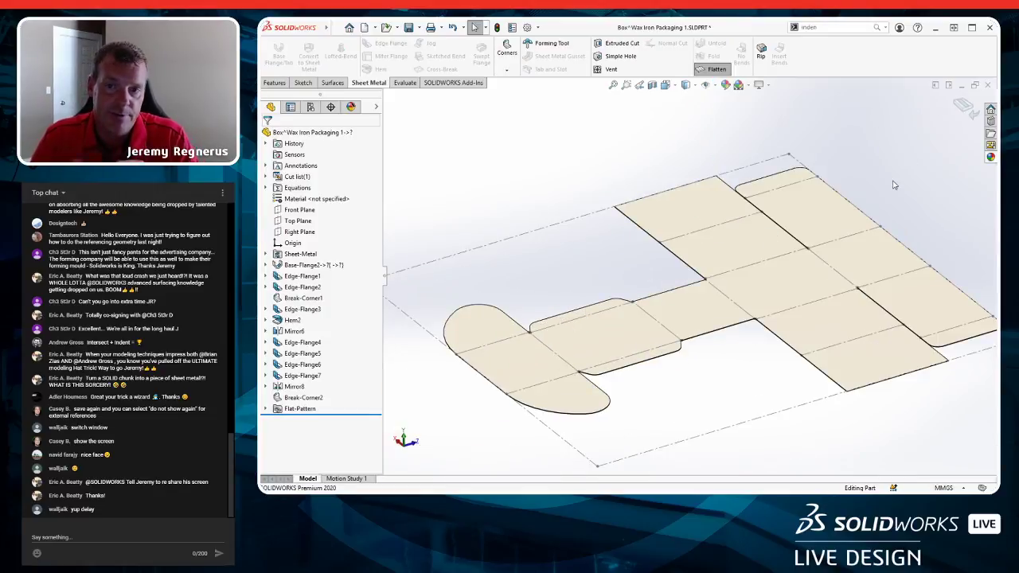
pyautogui.click(965, 106)
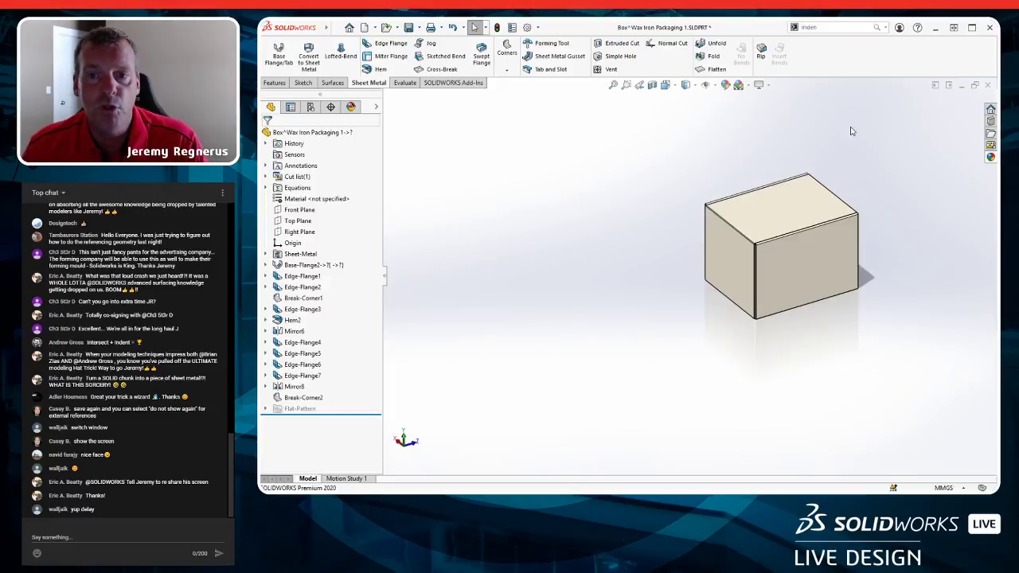
pyautogui.press('f')
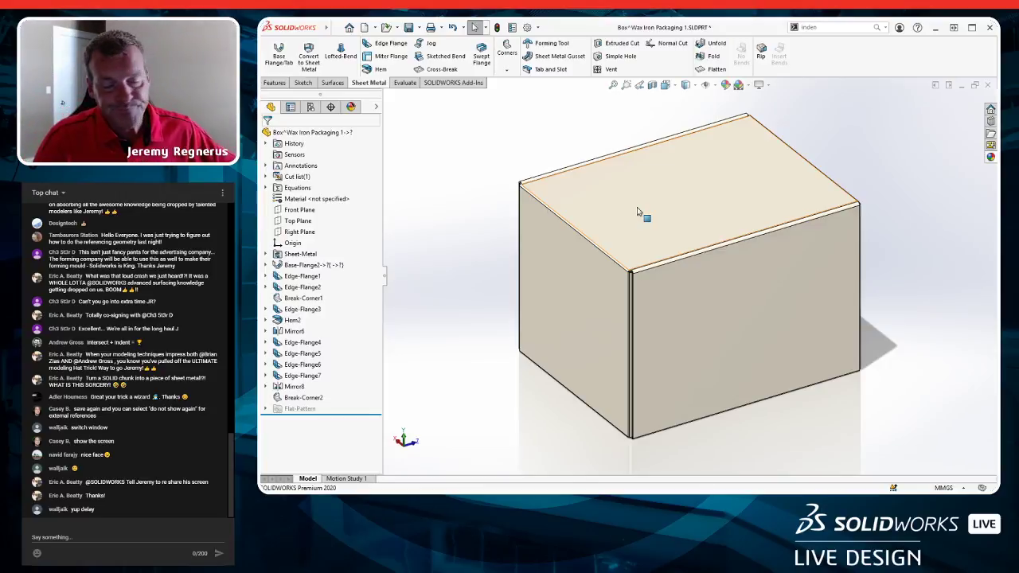
# Save and close the box part and the Wax Iron Packaging 1 assembly.
pyautogui.hotkey('ctrl', 'w')
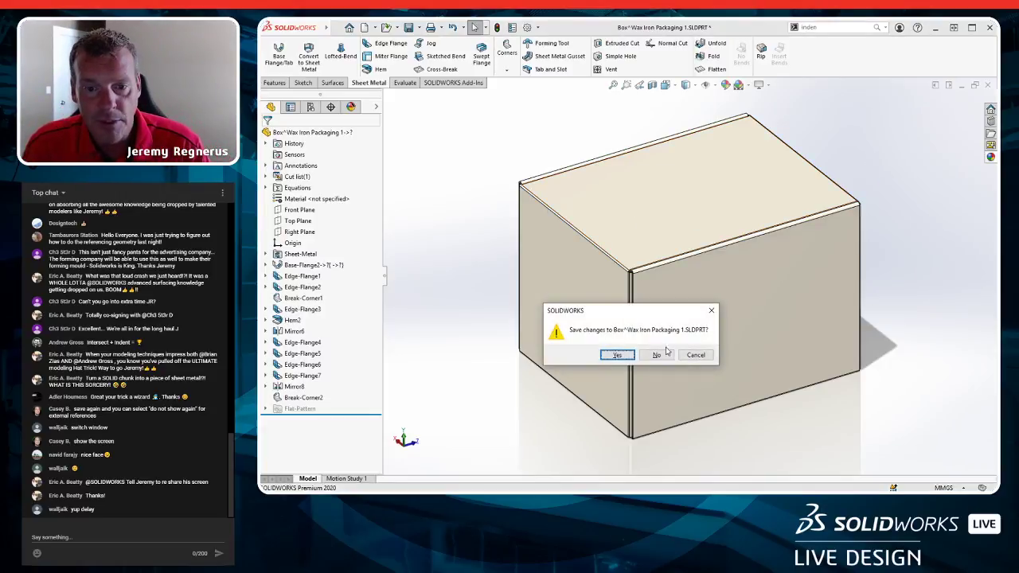
pyautogui.click(618, 355)
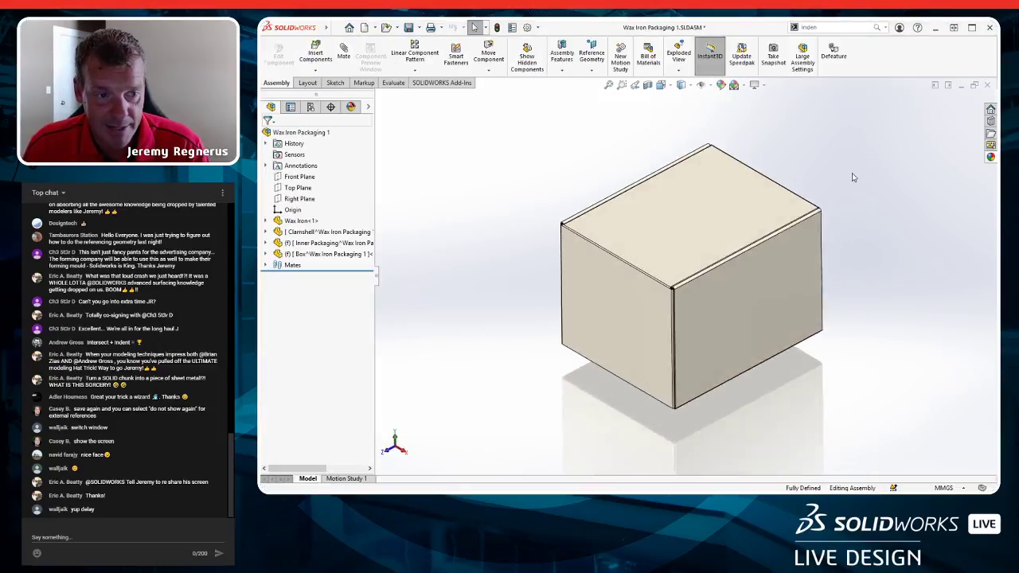
pyautogui.hotkey('ctrl', 's')
pyautogui.click(611, 337)
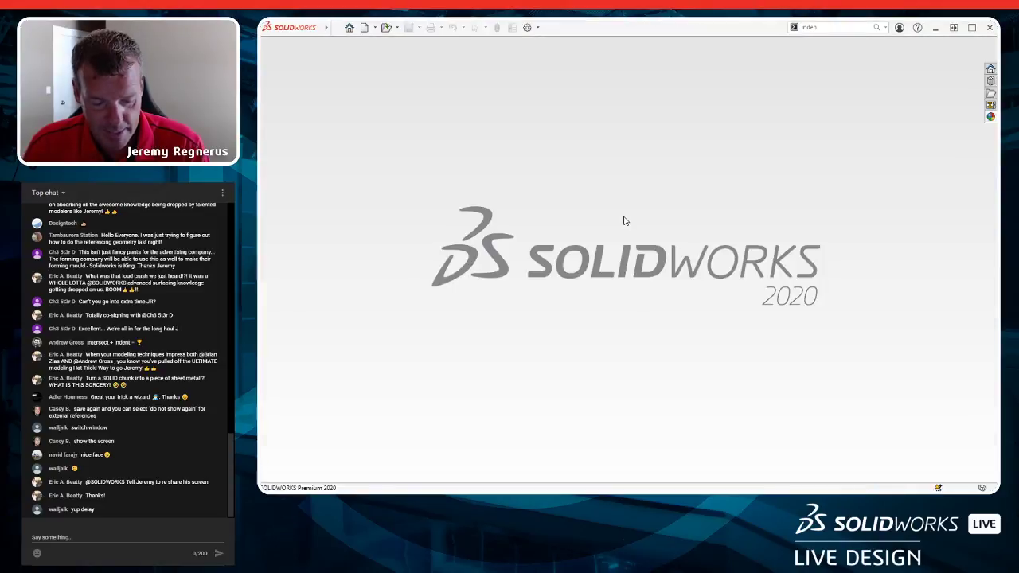
# Try opening Wax Iron Packaging 3 with all missing components suppressed and the blister left rolled back, and close it again.
pyautogui.hotkey('ctrl', 'o')
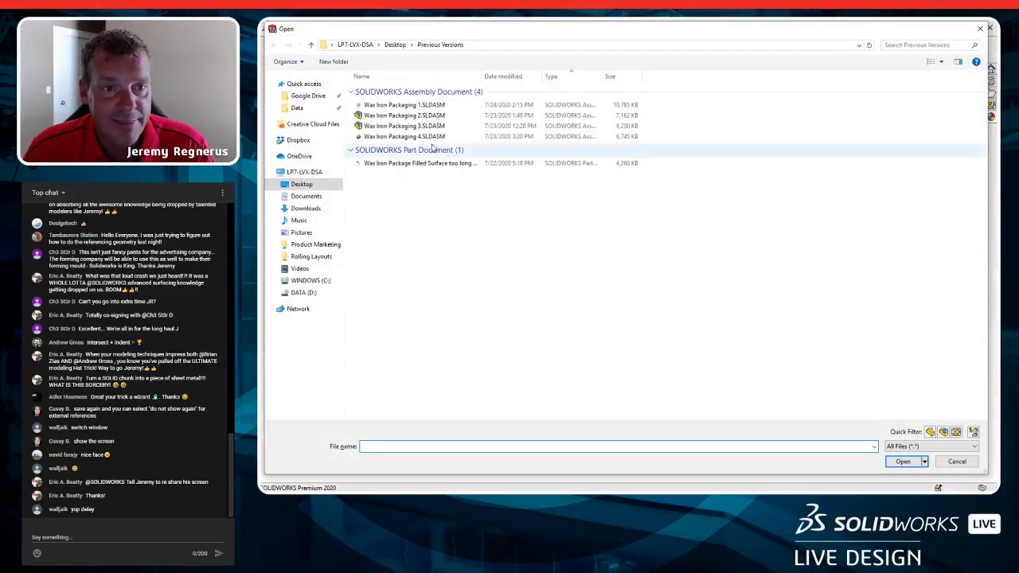
pyautogui.click(406, 136)
pyautogui.click(416, 129)
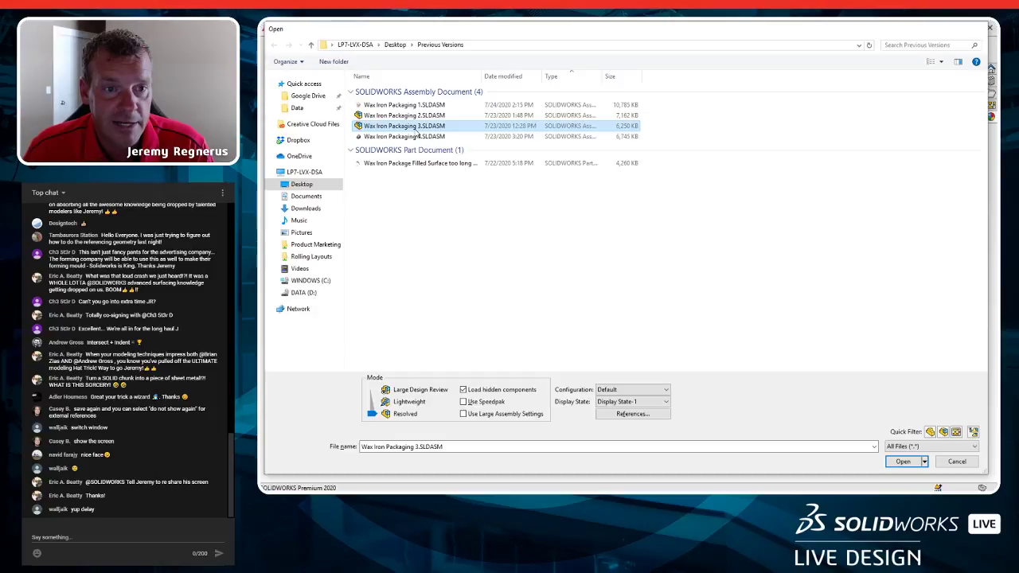
pyautogui.doubleClick(415, 130)
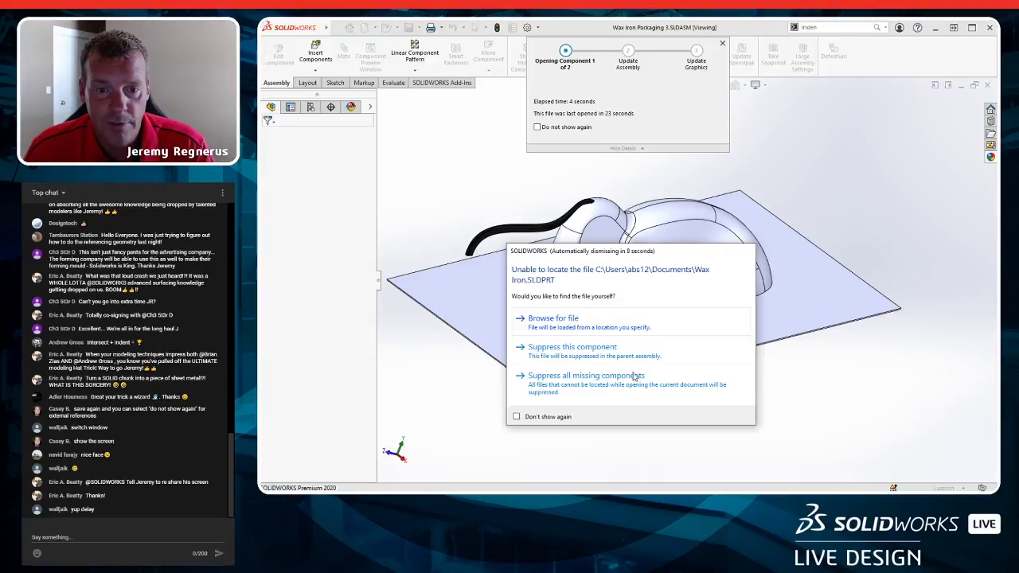
pyautogui.click(590, 380)
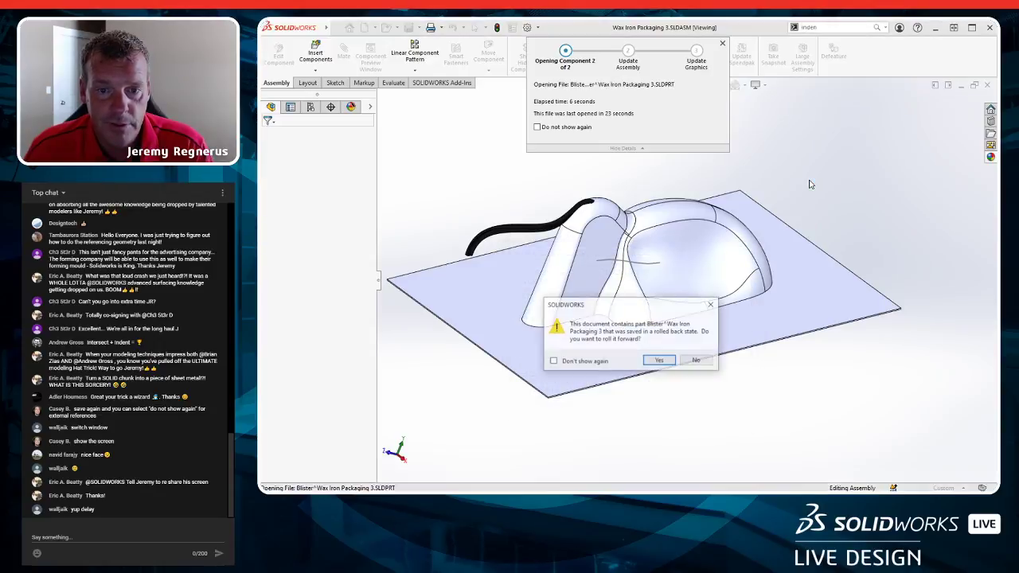
pyautogui.click(697, 362)
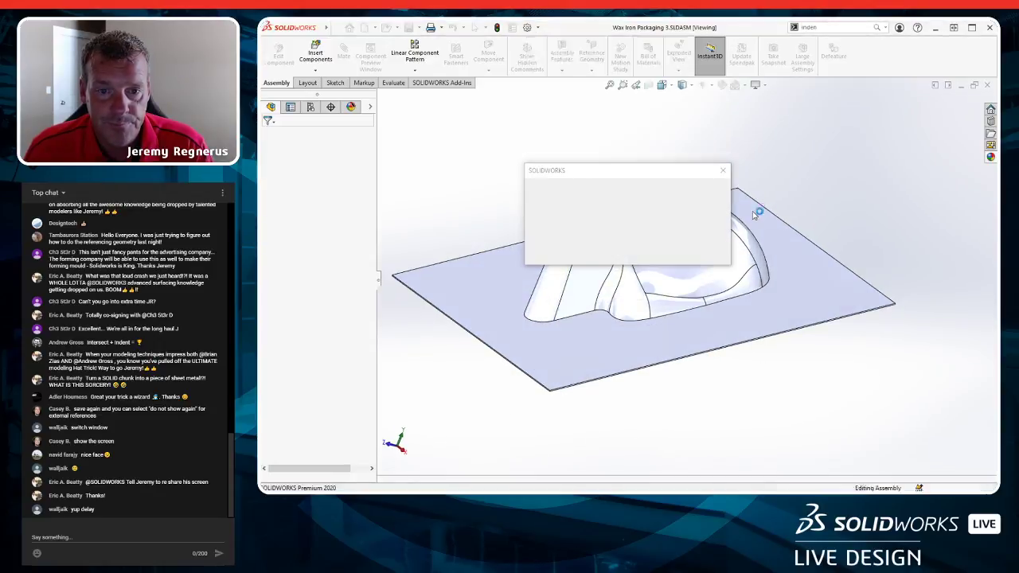
pyautogui.click(629, 243)
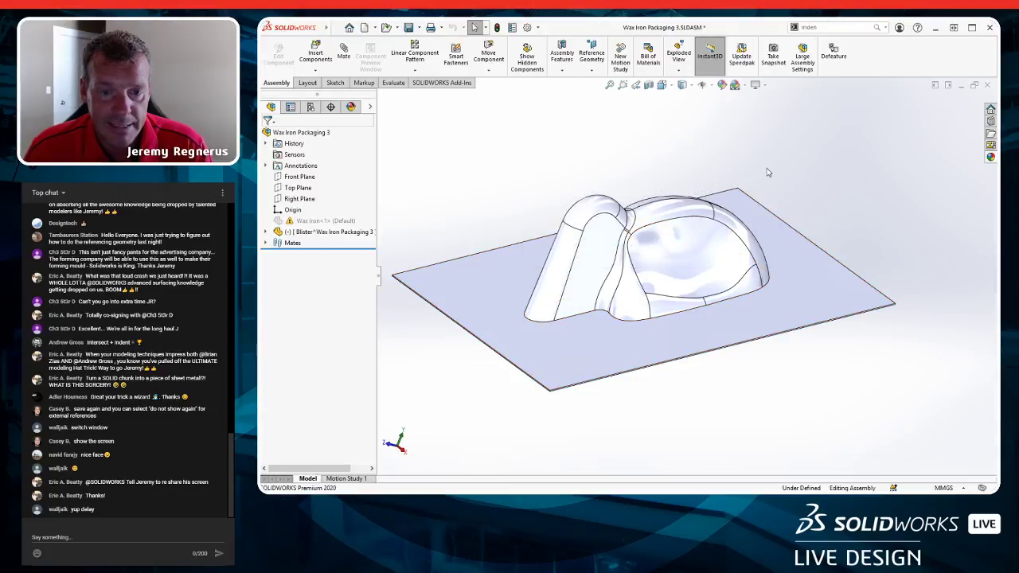
pyautogui.hotkey('ctrl', 'w')
pyautogui.click(634, 368)
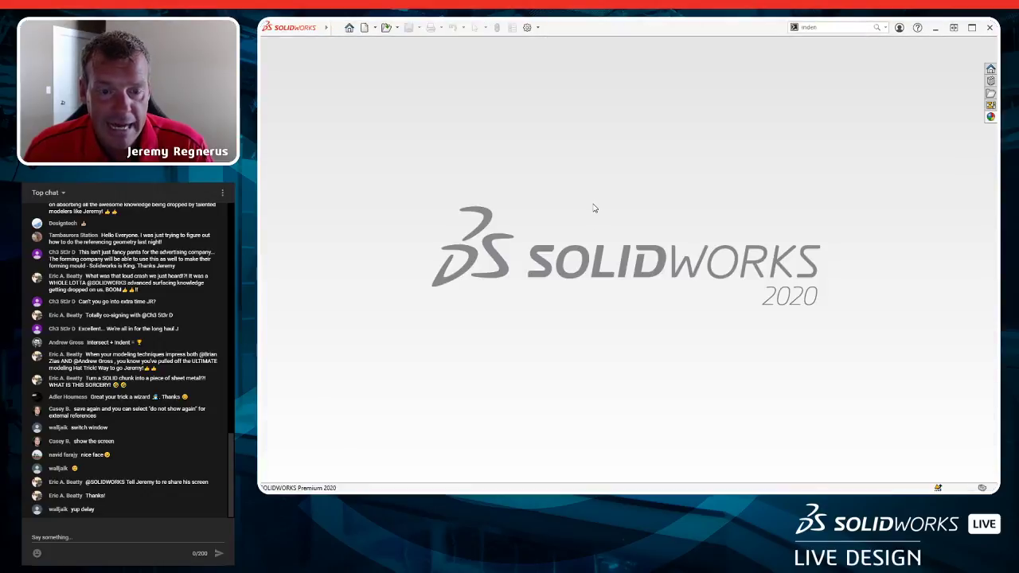
# Open the Wax Iron Packaging 2 assembly and open its Outer Packaging part in a separate window.
pyautogui.hotkey('ctrl', 'o')
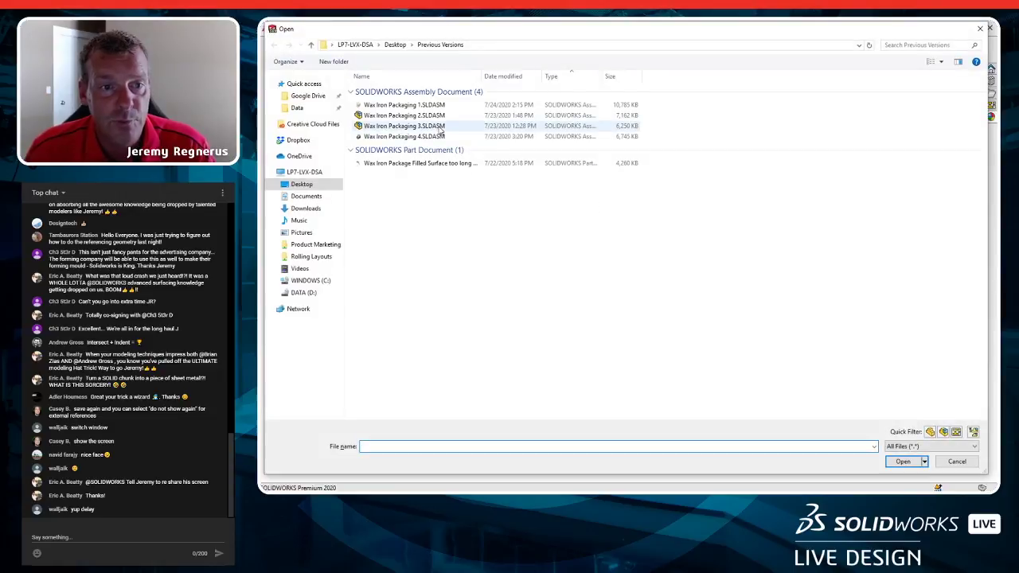
pyautogui.doubleClick(437, 117)
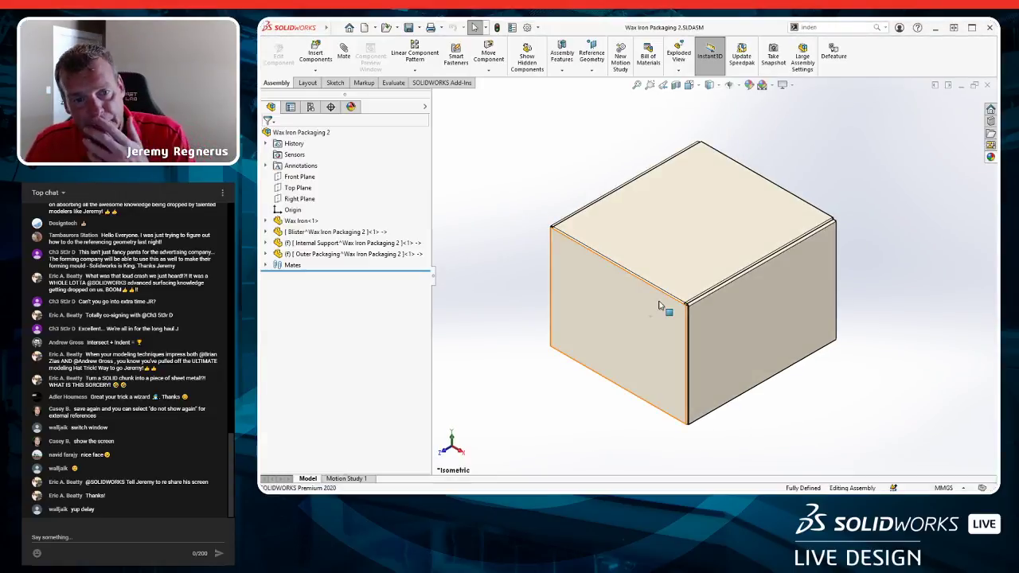
pyautogui.click(333, 255)
pyautogui.click(345, 227)
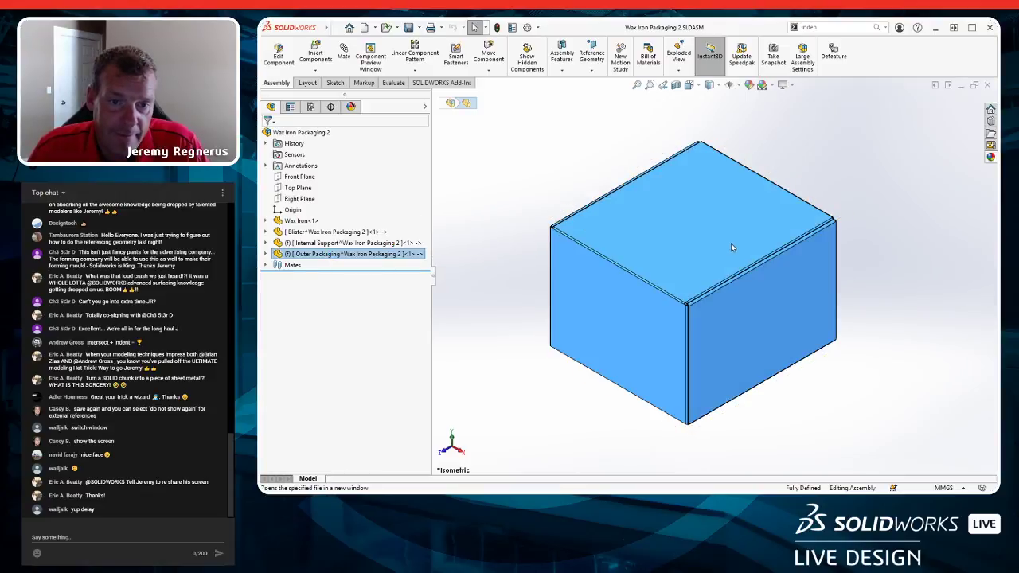
# Roll the outer packaging's feature history back to just after Corner-Trim1 and examine the upper corner where the lid meets the wall.
pyautogui.click(295, 364)
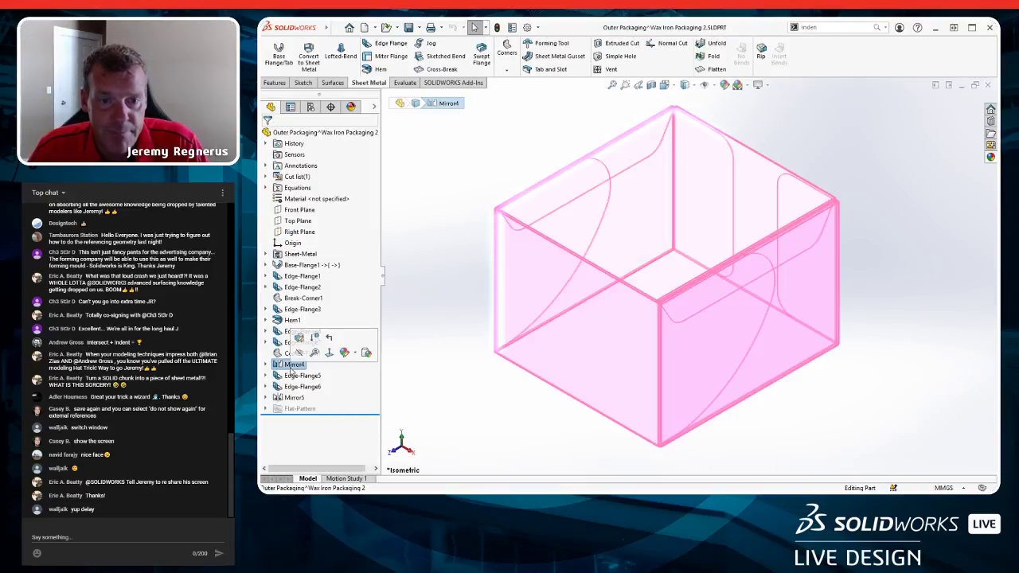
pyautogui.moveTo(352, 415); pyautogui.dragTo(358, 358)
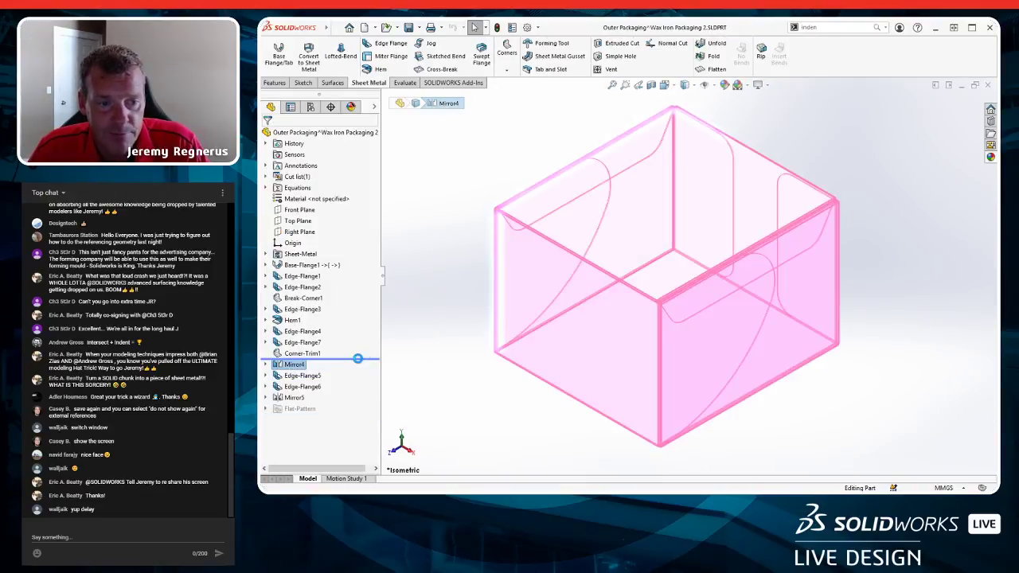
pyautogui.moveTo(562, 284); pyautogui.dragTo(691, 247, button='middle')
pyautogui.scroll(-6, 820, 228)
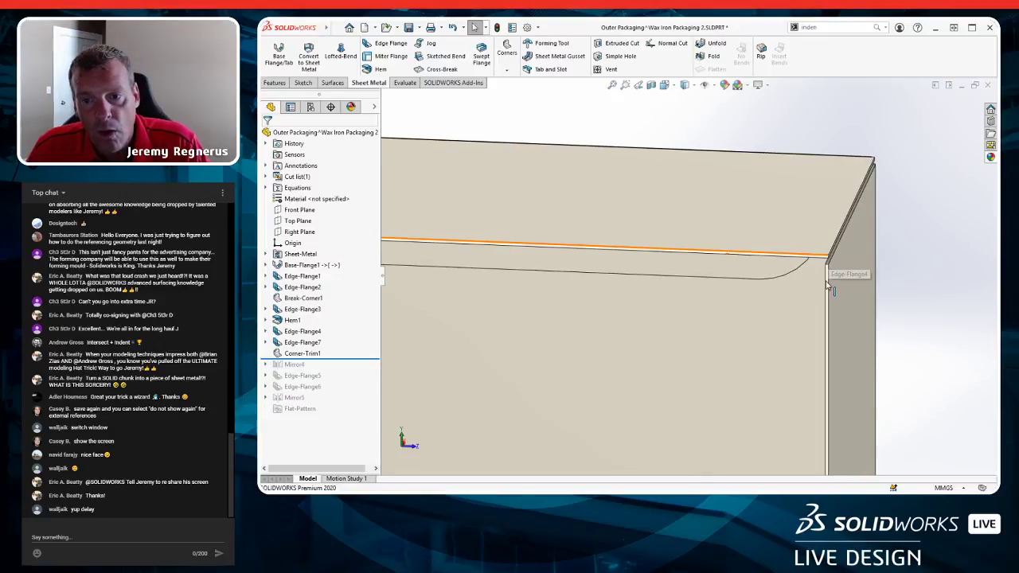
pyautogui.scroll(4, 830, 286)
pyautogui.scroll(-6, 705, 273)
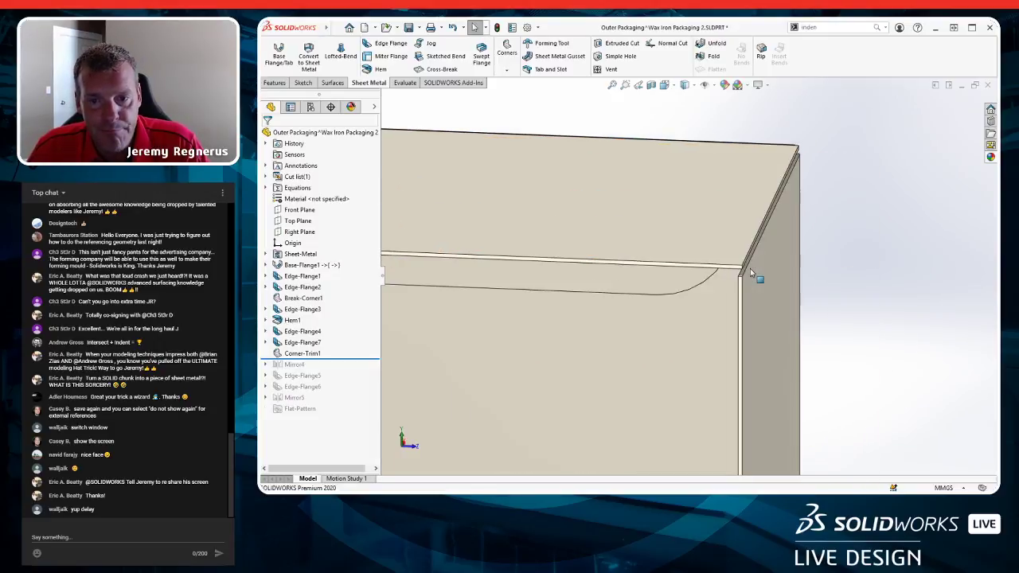
# Try mirroring the whole box body about the thin front face of the base flange, and cancel at the preview.
pyautogui.scroll(-2, 714, 277)
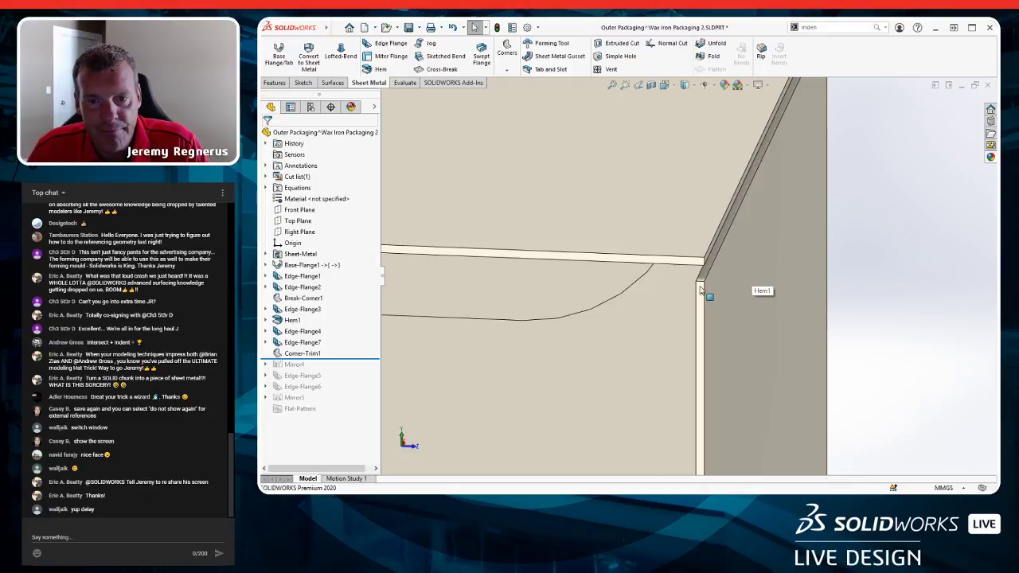
pyautogui.scroll(8, 682, 319)
pyautogui.moveTo(660, 335); pyautogui.dragTo(610, 357, button='middle')
pyautogui.scroll(-8, 563, 315)
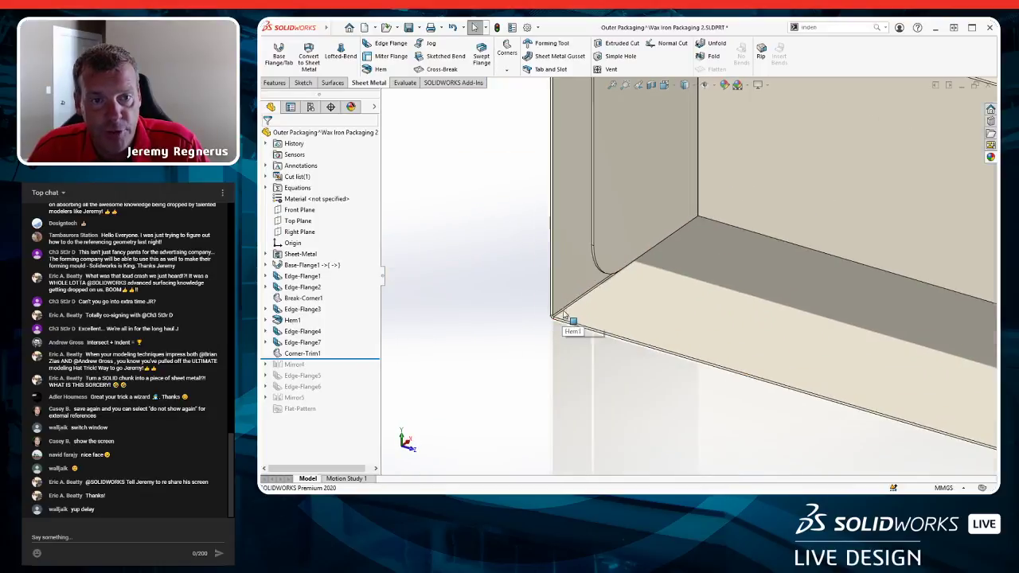
pyautogui.press('s')
pyautogui.click(502, 198)
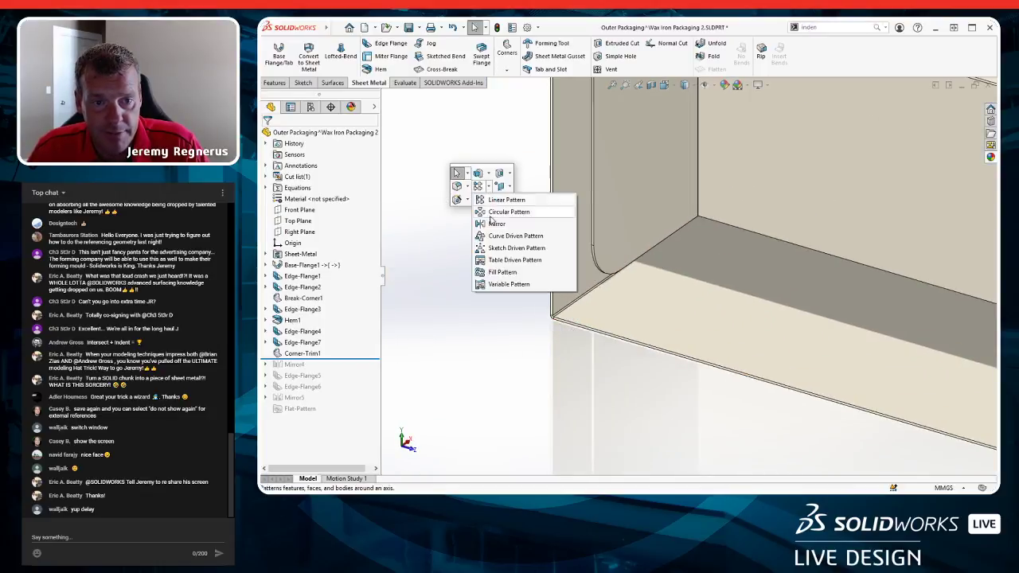
pyautogui.click(497, 224)
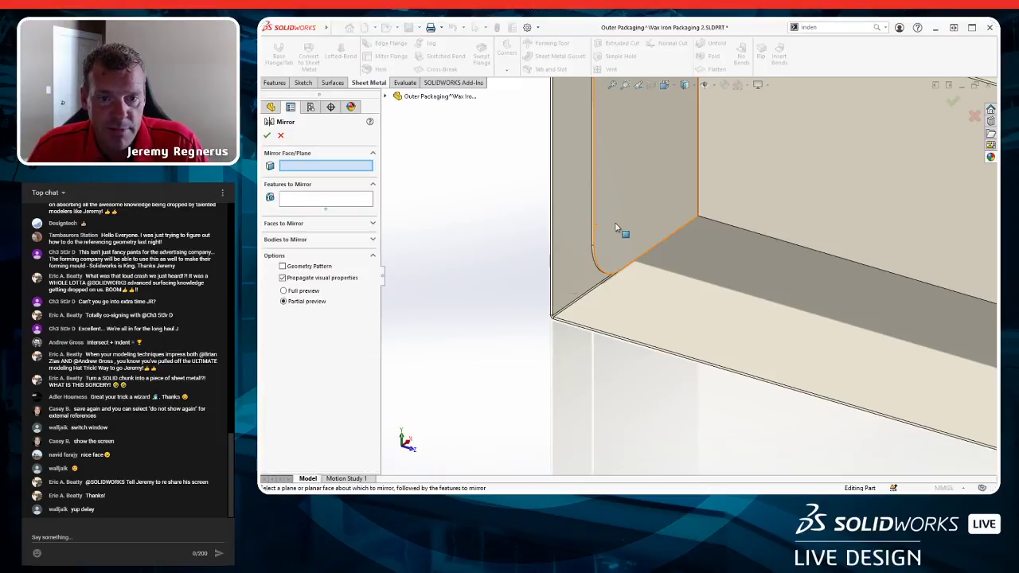
pyautogui.press('f')
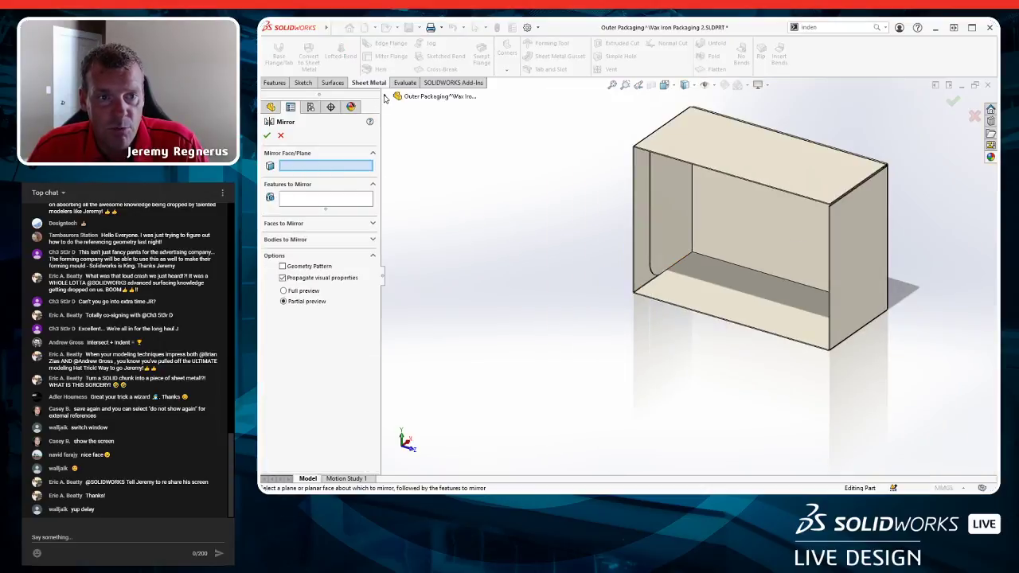
pyautogui.click(385, 95)
pyautogui.scroll(-10, 593, 281)
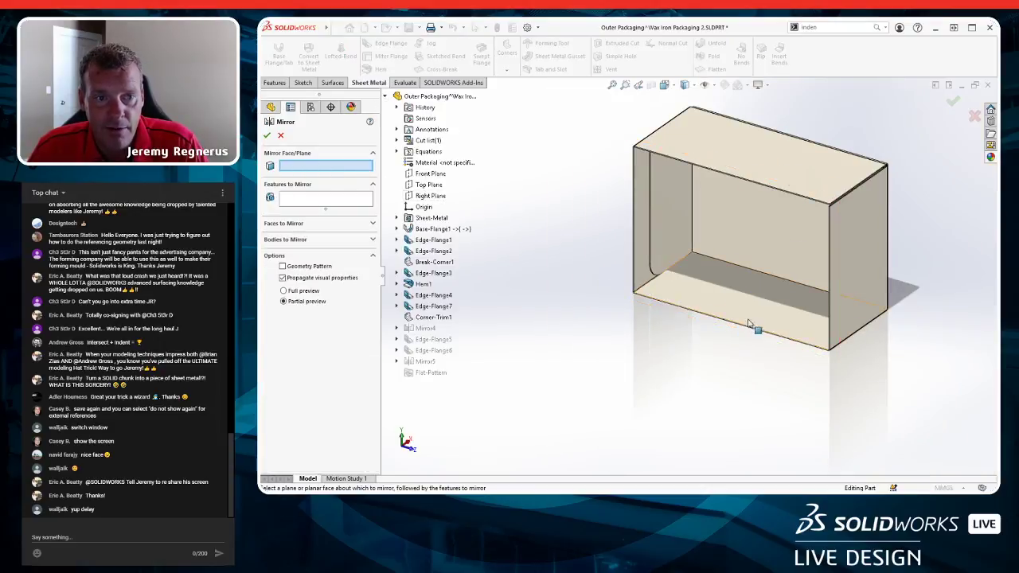
pyautogui.click(593, 282)
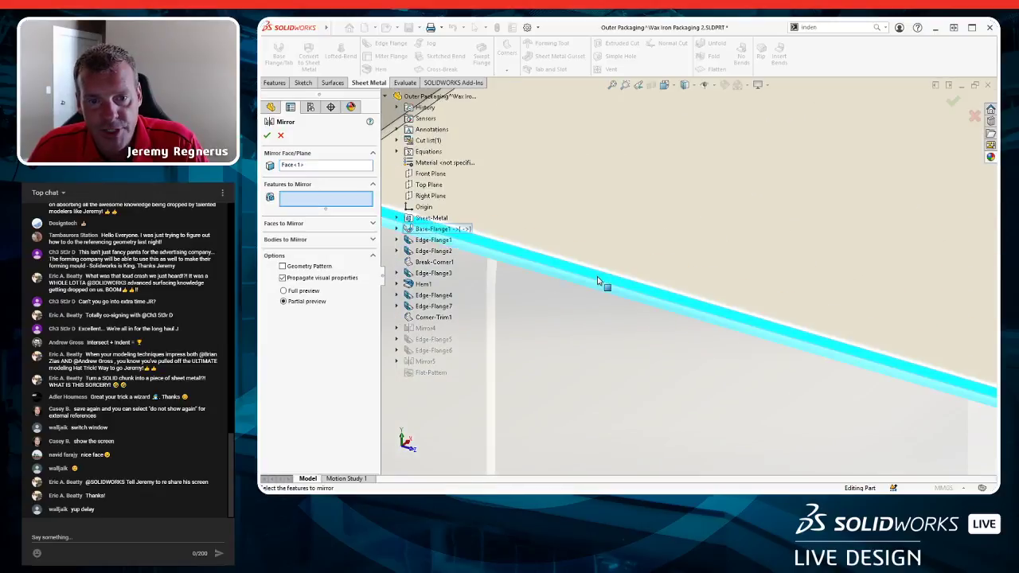
pyautogui.scroll(5, 634, 355)
pyautogui.keyDown('ctrl'); pyautogui.moveTo(763, 336); pyautogui.dragTo(719, 356, button='middle'); pyautogui.keyUp('ctrl')
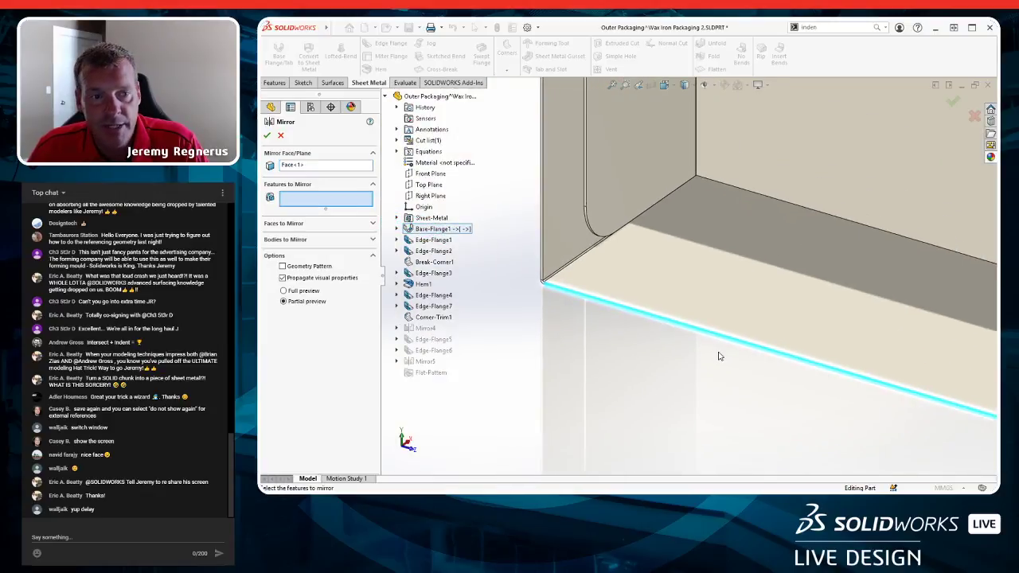
pyautogui.click(805, 262)
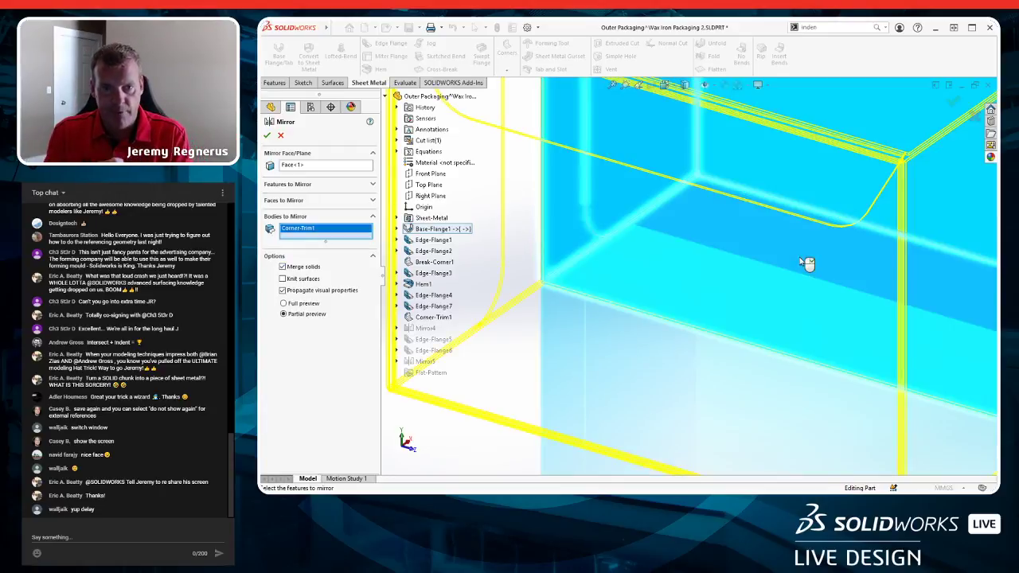
pyautogui.scroll(3, 805, 261)
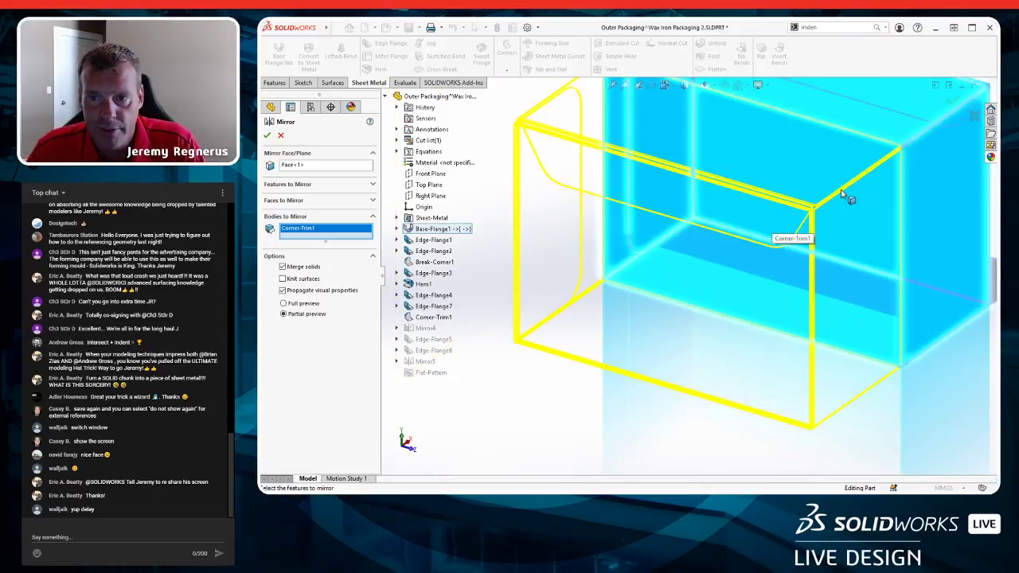
pyautogui.press('Escape')
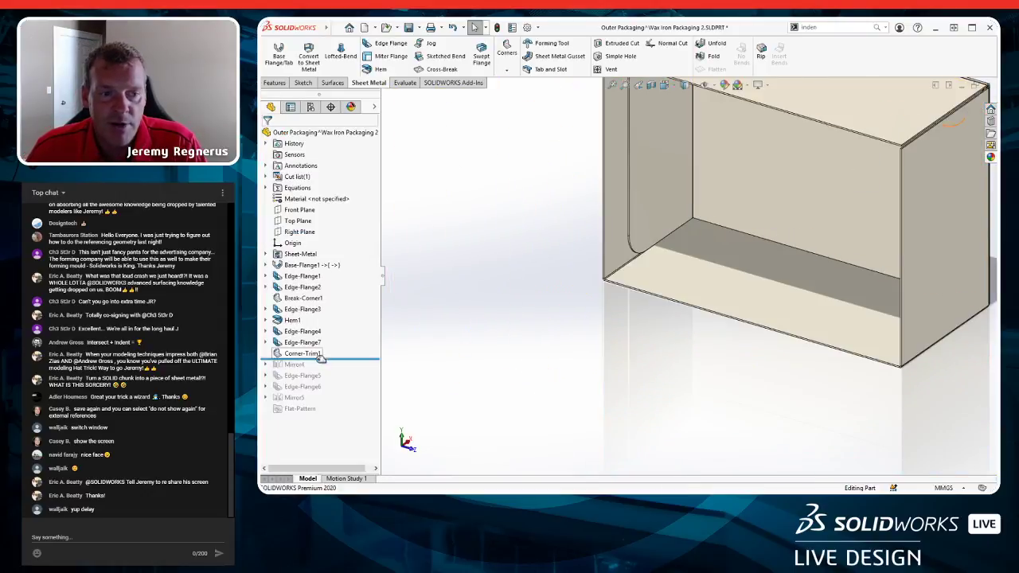
# Roll the feature history forward to just after Edge-Flange5 and suppress Mirror4.
pyautogui.moveTo(330, 359); pyautogui.dragTo(332, 379)
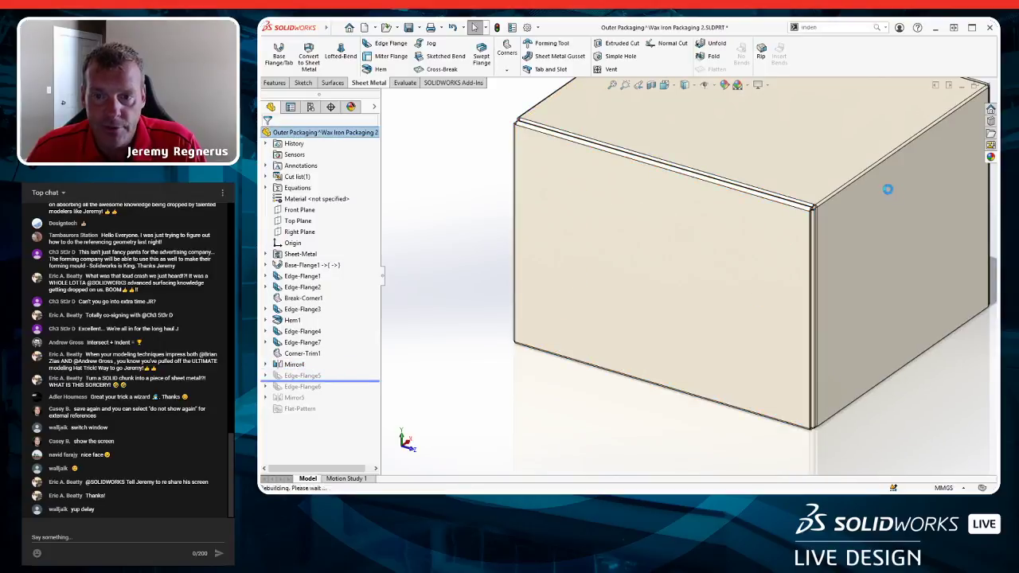
pyautogui.click(293, 365)
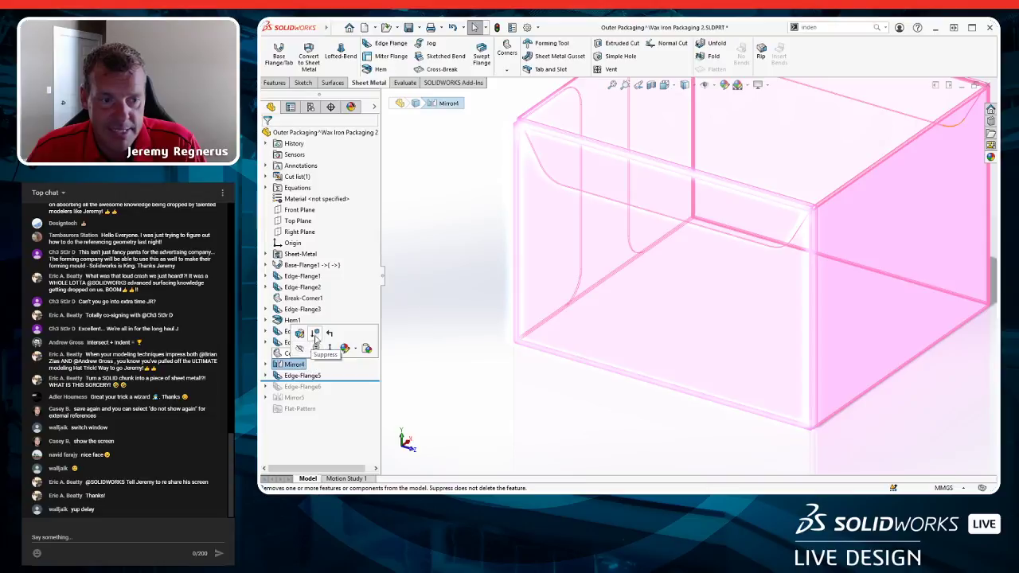
pyautogui.click(315, 334)
pyautogui.scroll(3, 828, 287)
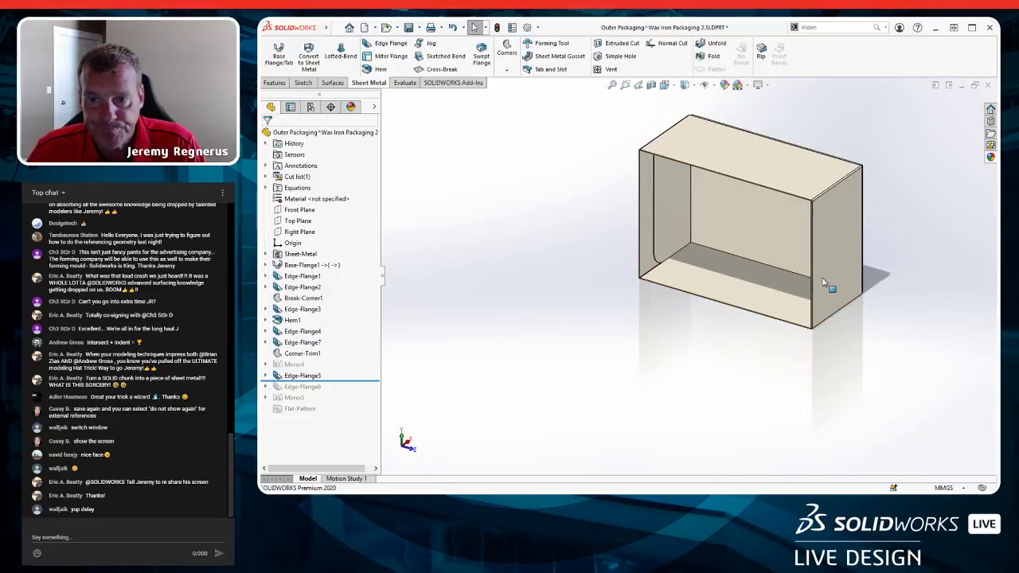
pyautogui.scroll(-7, 826, 246)
pyautogui.scroll(4, 774, 158)
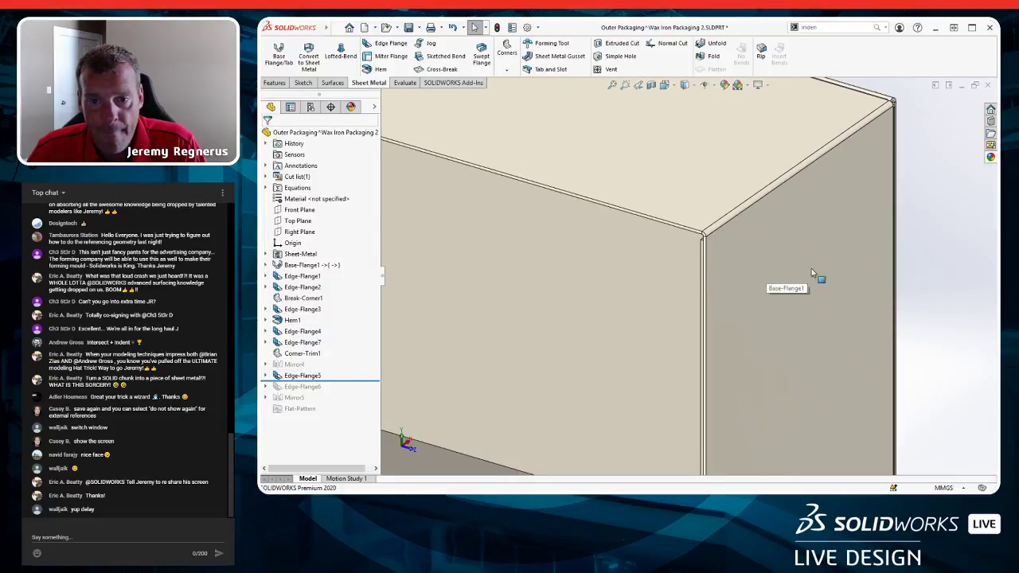
# Try to mirror the body ending in Edge-Flange5 about the thin front face of its floor with Merge solids on.
pyautogui.press('f')
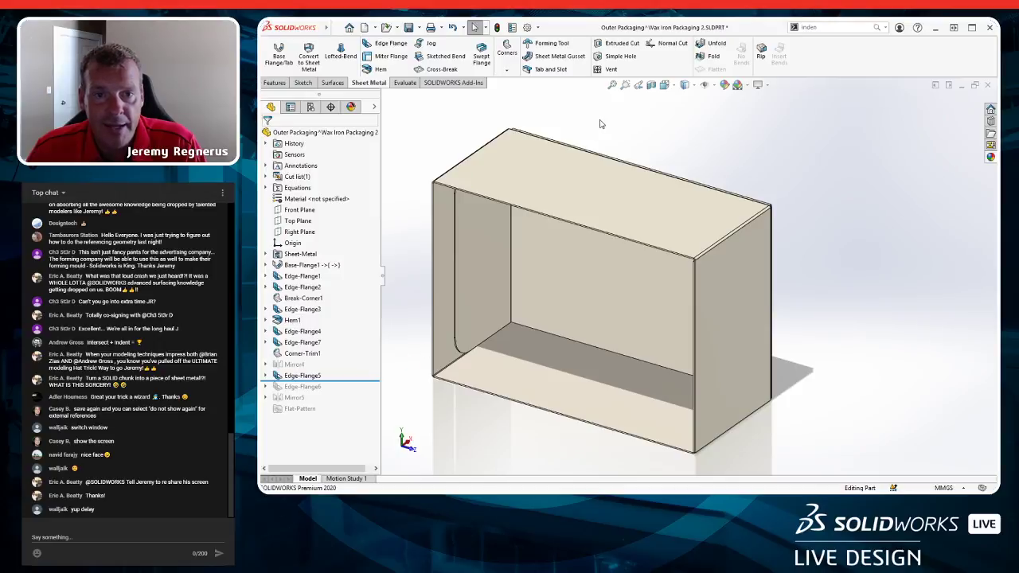
pyautogui.click(634, 161)
pyautogui.click(641, 143)
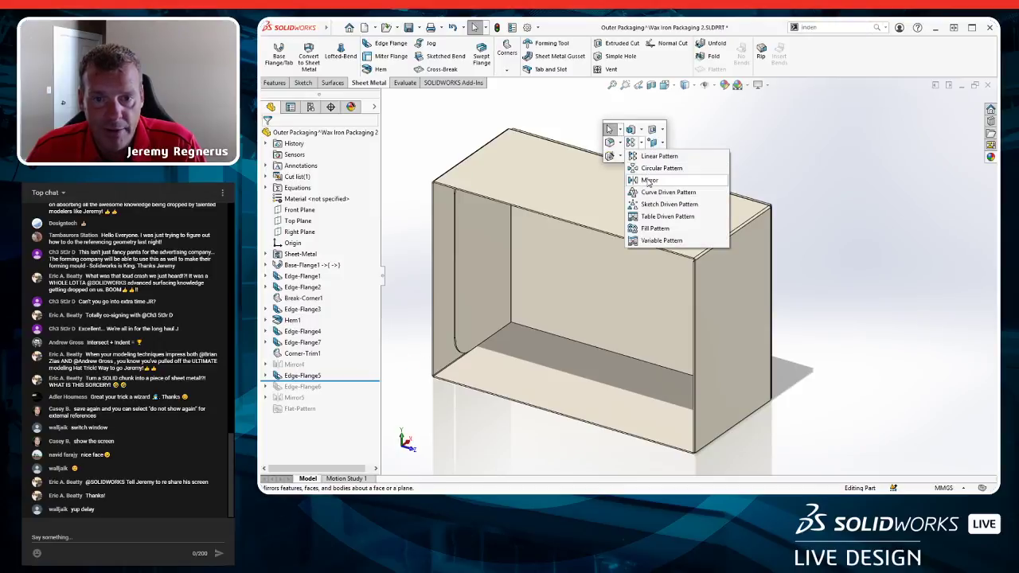
pyautogui.click(665, 179)
pyautogui.scroll(-5, 433, 405)
pyautogui.click(543, 325)
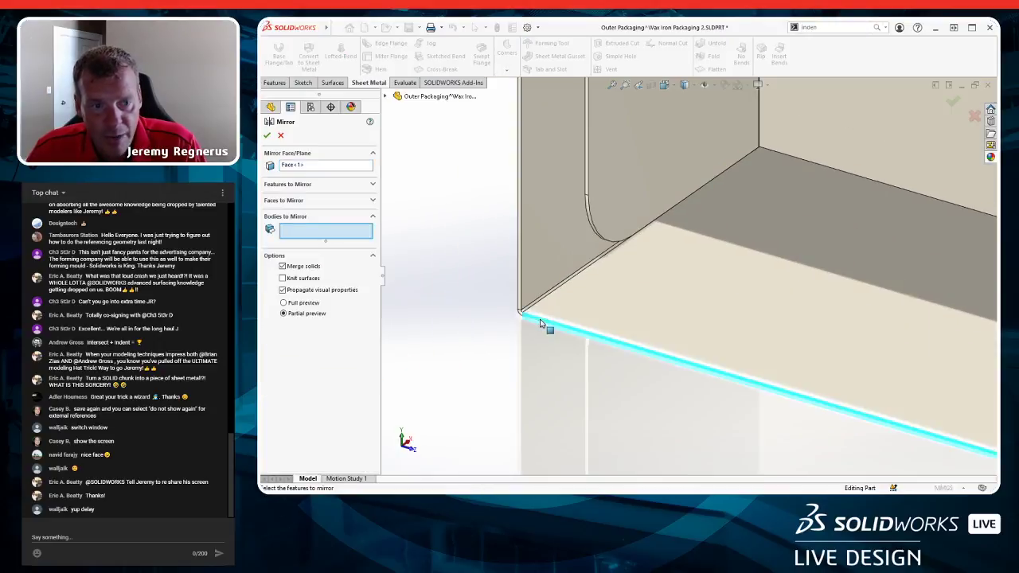
pyautogui.click(614, 302)
pyautogui.scroll(5, 693, 324)
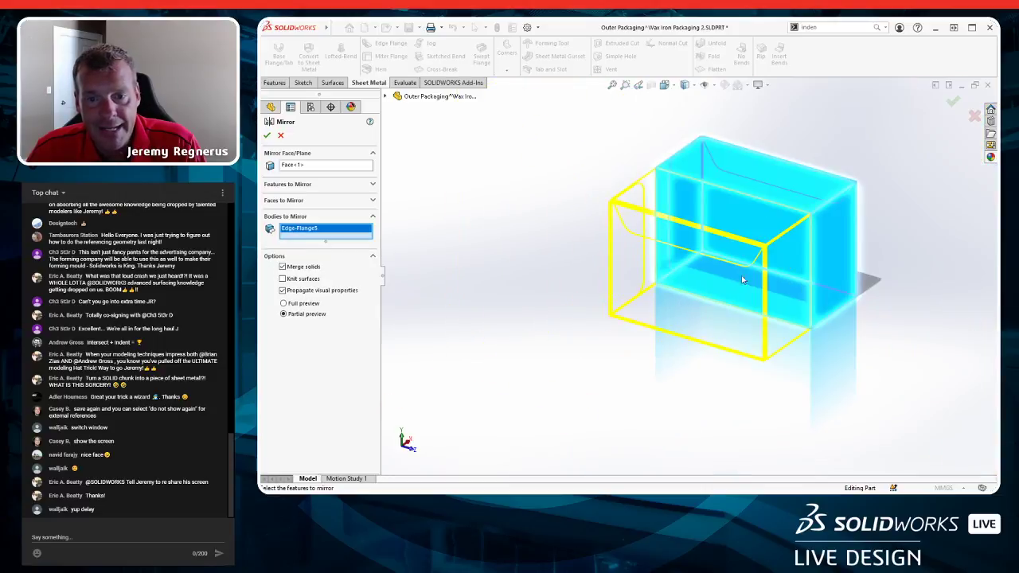
pyautogui.click(952, 102)
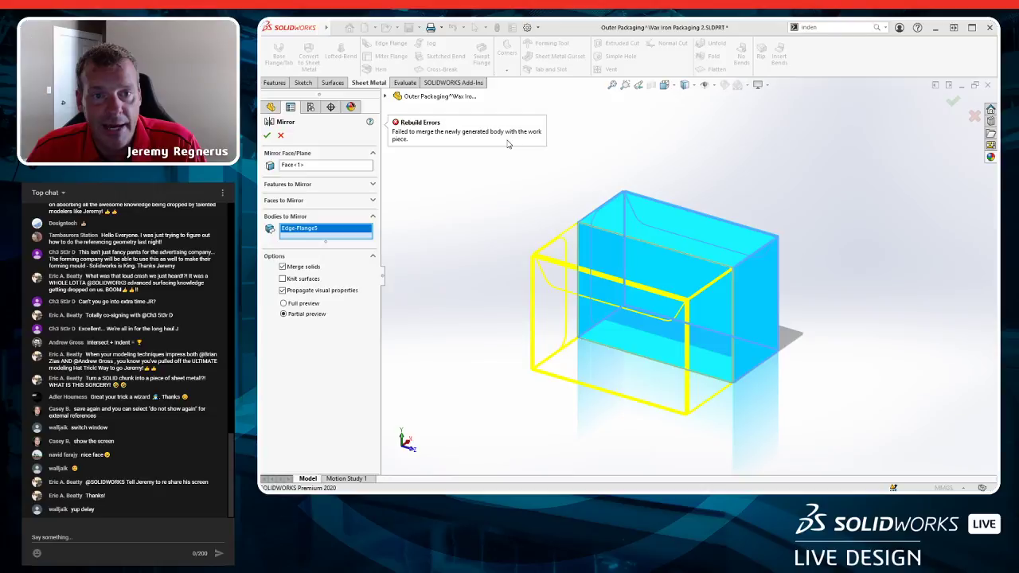
# Examine the upper corner from the open side, checking the edge shared by Edge-Flange5 and the adjoining wall.
pyautogui.hotkey('ctrl', '3')
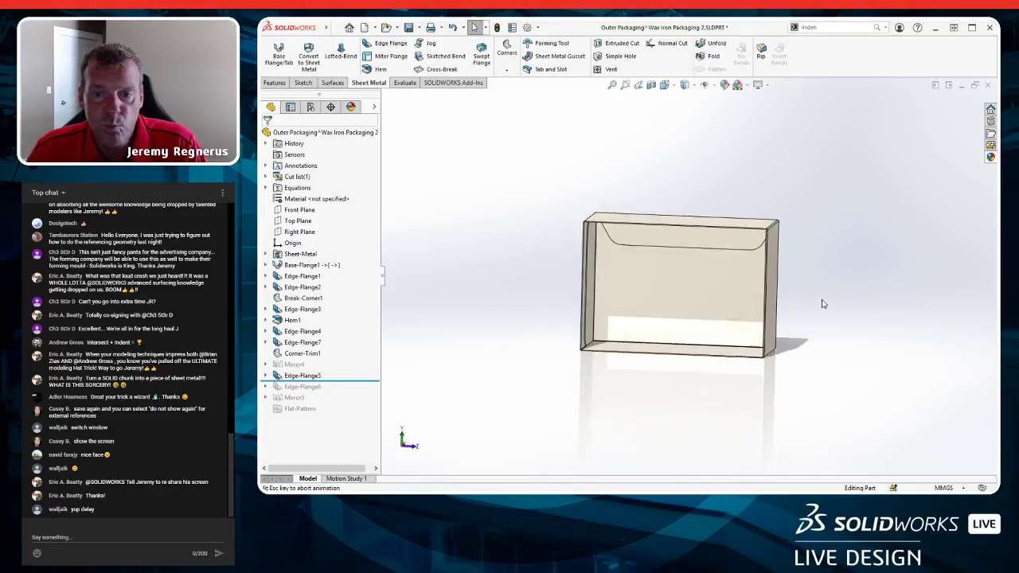
pyautogui.scroll(-14, 769, 241)
pyautogui.scroll(-3, 711, 289)
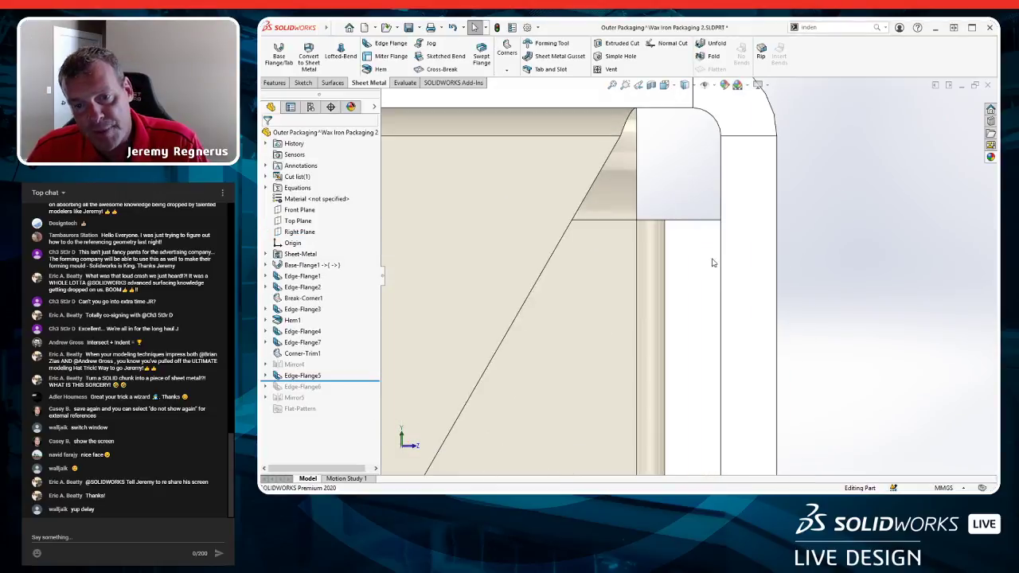
pyautogui.click(699, 266)
pyautogui.click(722, 270)
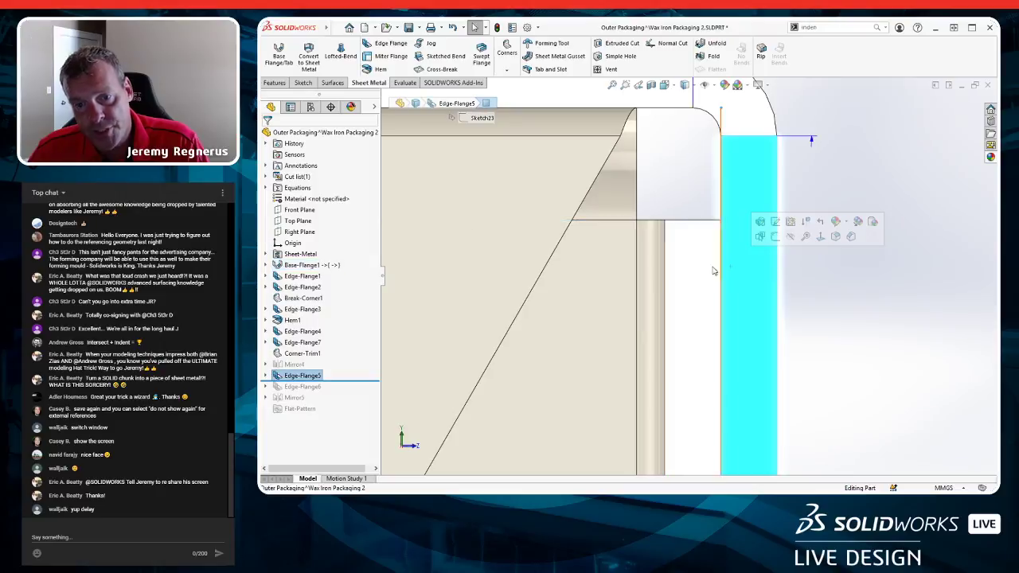
pyautogui.click(721, 272)
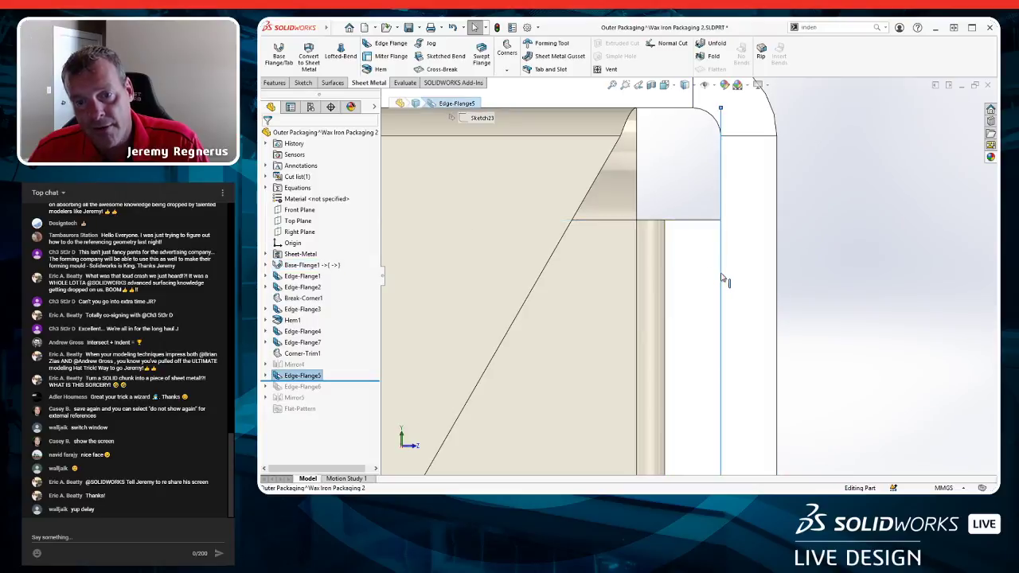
pyautogui.click(837, 322)
pyautogui.scroll(6, 827, 303)
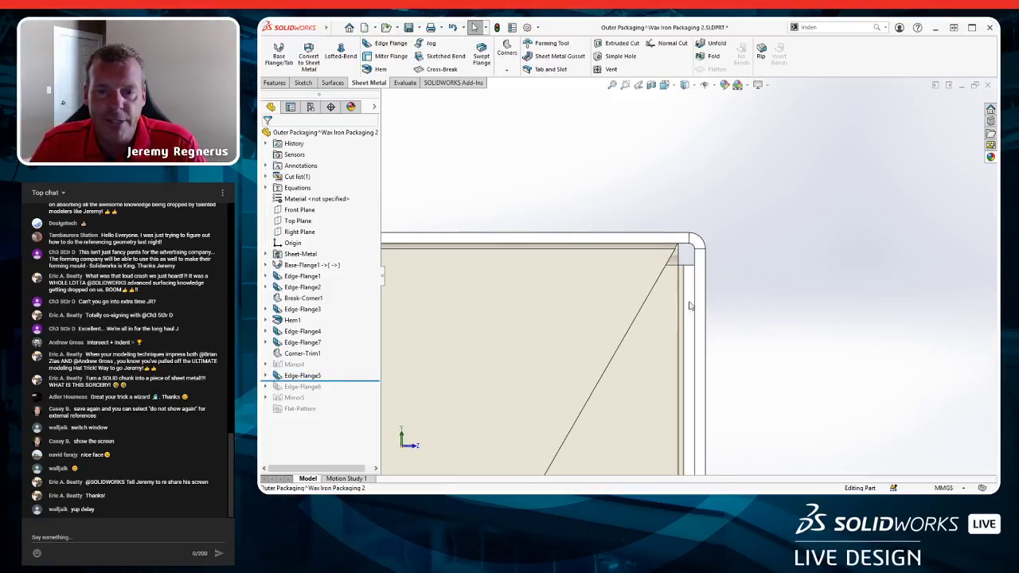
pyautogui.scroll(-6, 700, 244)
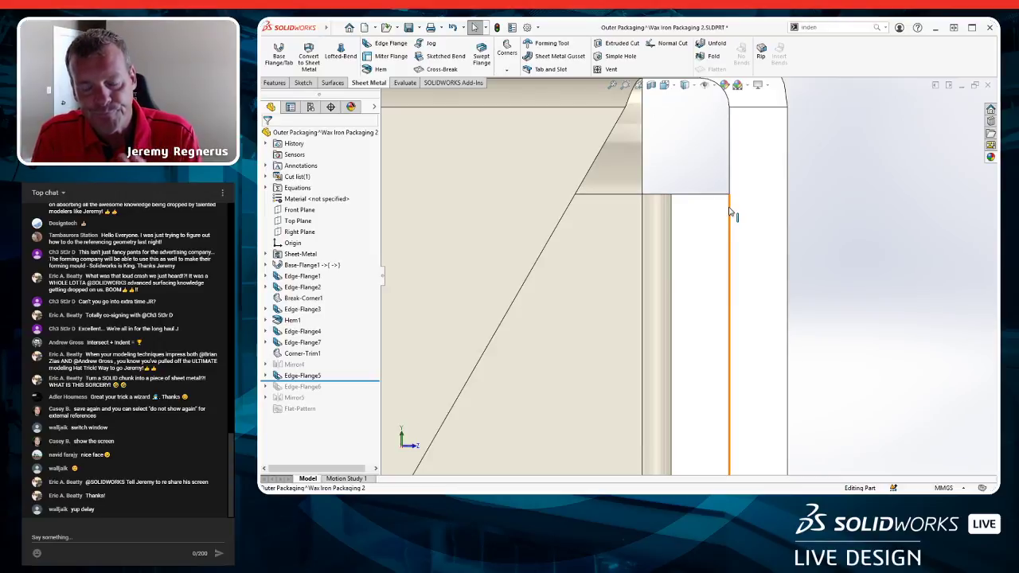
pyautogui.scroll(3, 720, 247)
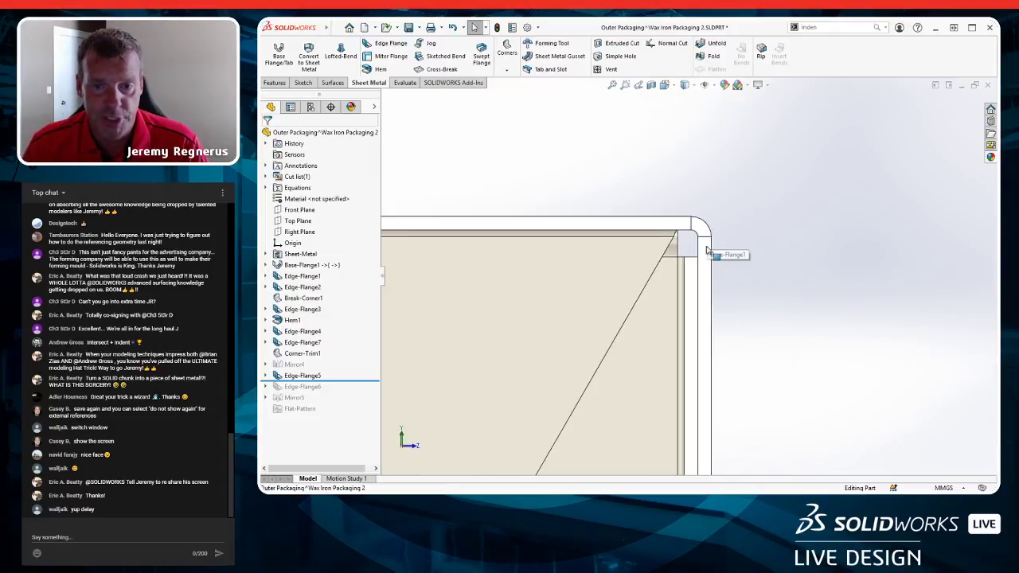
# Unsuppress Mirror4 to restore the mirrored half of the box.
pyautogui.scroll(3, 600, 332)
pyautogui.moveTo(601, 332); pyautogui.dragTo(582, 368, button='middle')
pyautogui.scroll(-2, 569, 351)
pyautogui.click(294, 364)
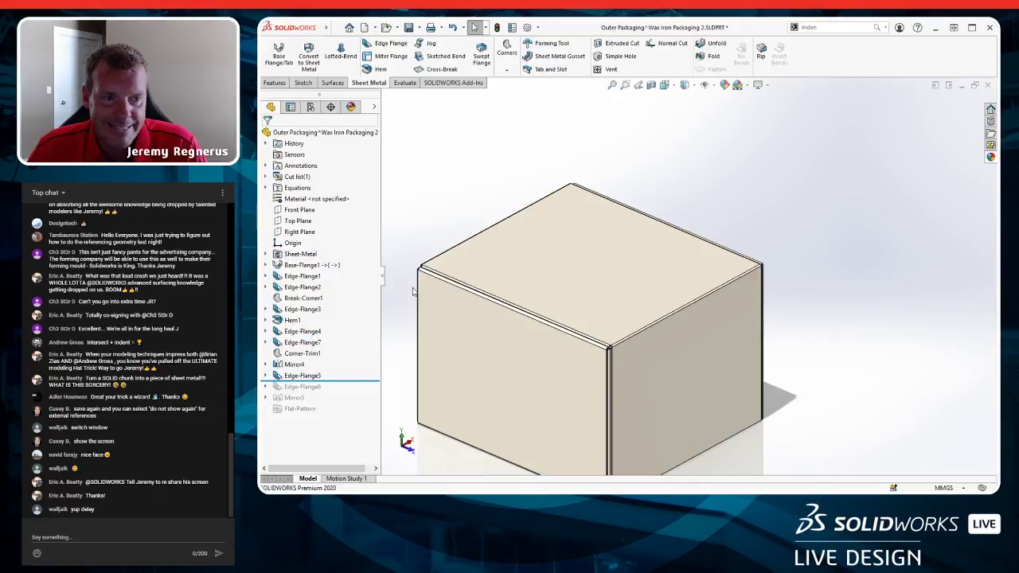
# Roll the history forward past Edge-Flange6 and Mirror5, highlighting Edge-Flange6 on the box along the way.
pyautogui.moveTo(335, 382); pyautogui.dragTo(335, 392)
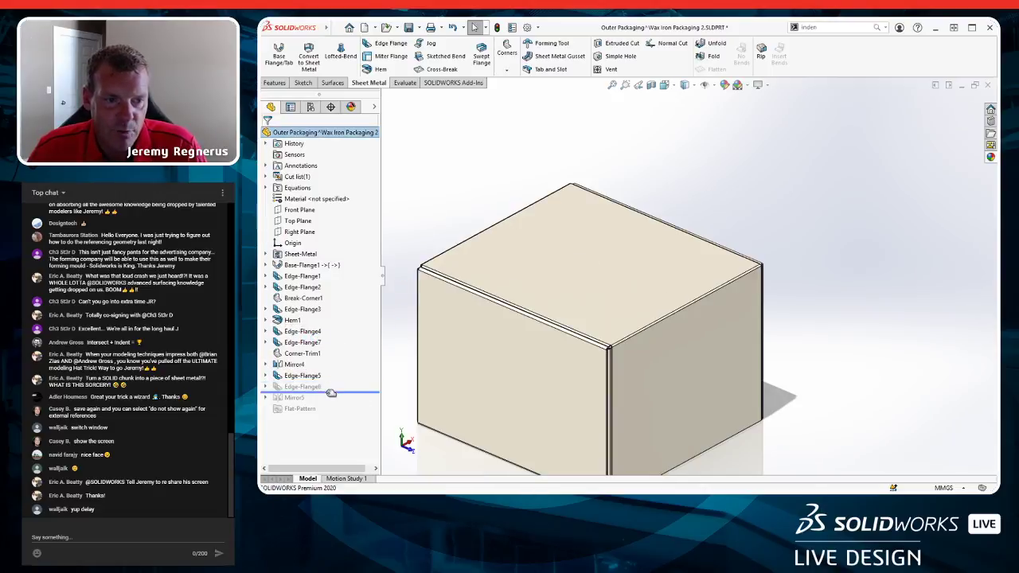
pyautogui.click(299, 387)
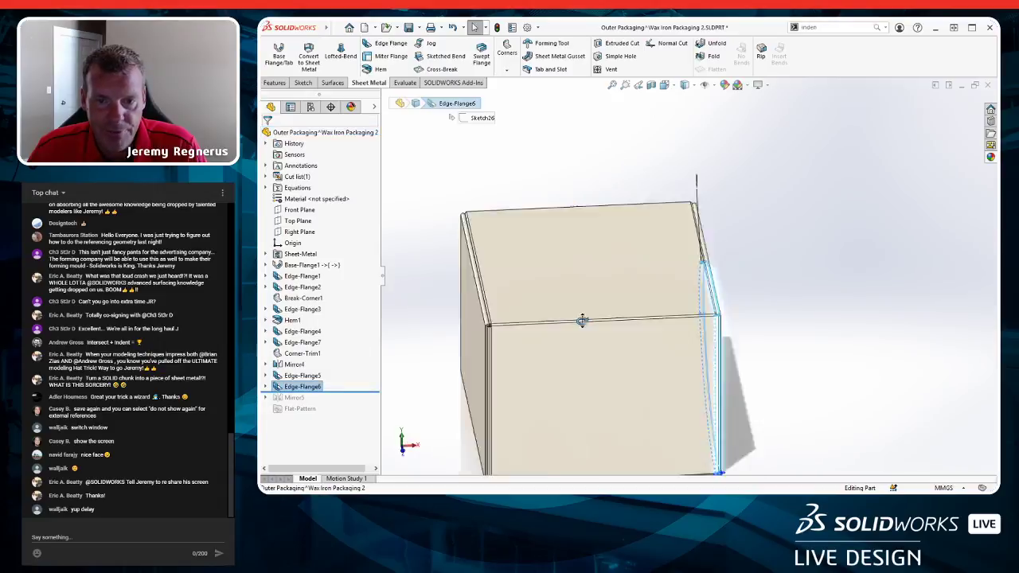
pyautogui.moveTo(334, 392); pyautogui.dragTo(334, 402)
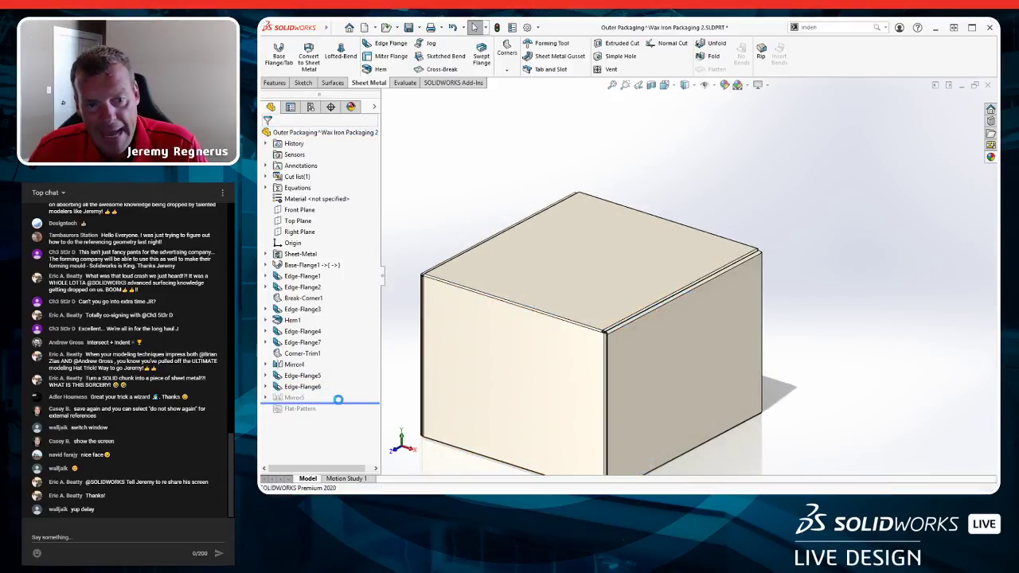
# Open Mirror5's definition to review its mirror plane and mirrored feature, and close it without changes.
pyautogui.click(293, 398)
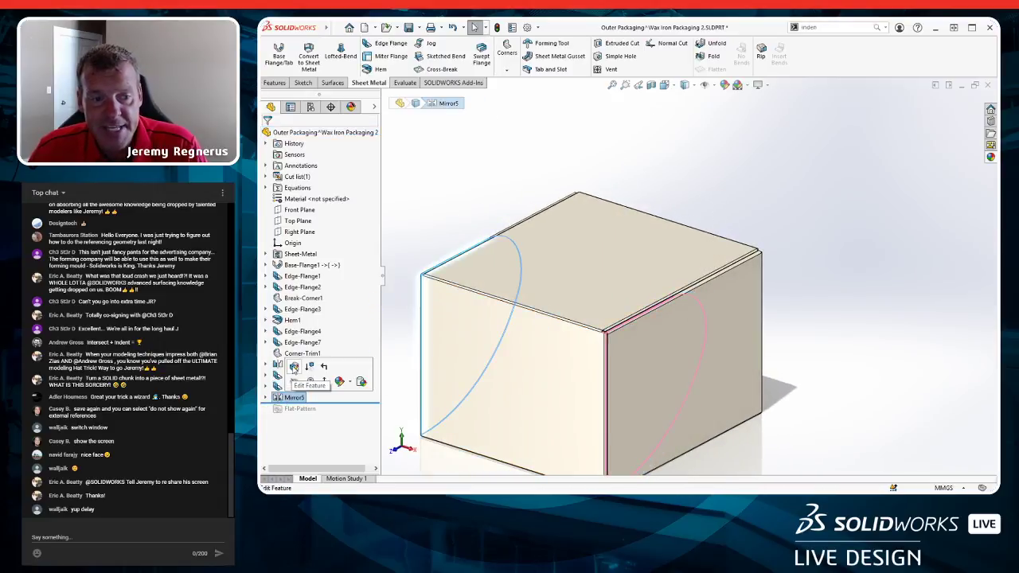
pyautogui.click(292, 366)
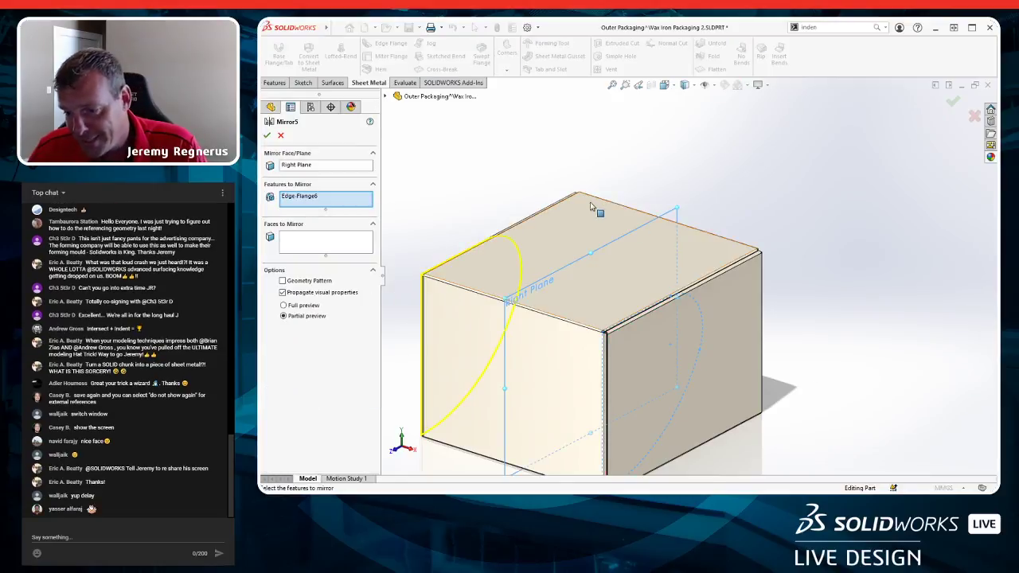
pyautogui.click(281, 135)
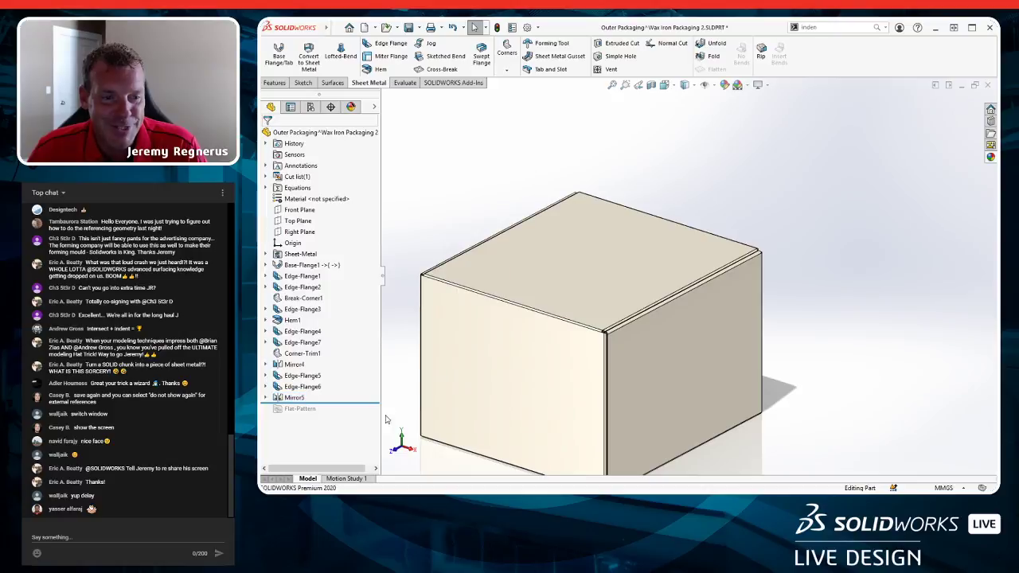
# Roll the outer packaging's feature history forward to the end and view the complete folded box.
pyautogui.rightClick(361, 350)
pyautogui.click(410, 366)
pyautogui.scroll(3, 576, 325)
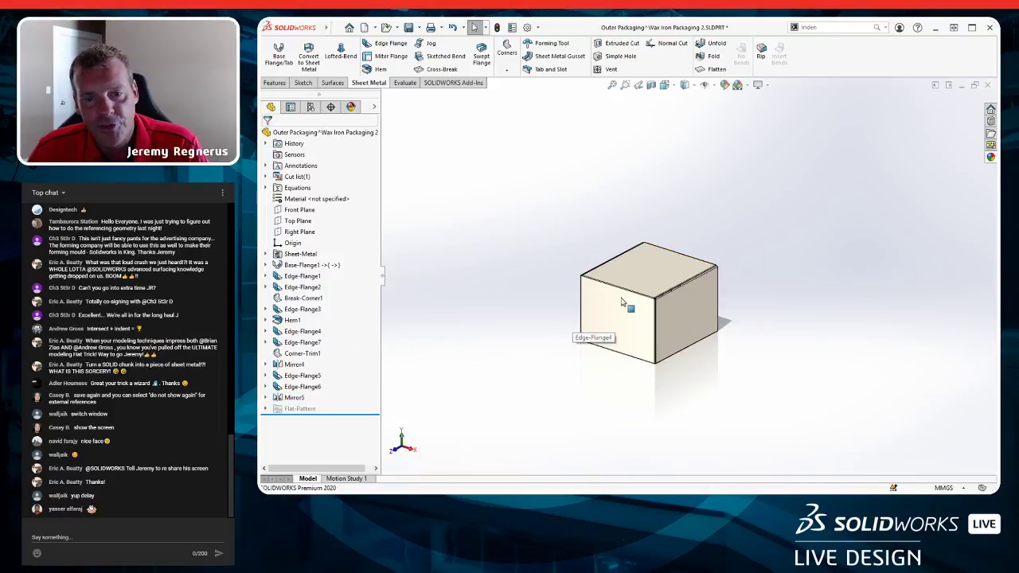
# Inspect the folded box's front top corner up close, and view the box's flat pattern before folding it back.
pyautogui.scroll(-6, 643, 323)
pyautogui.scroll(-8, 700, 295)
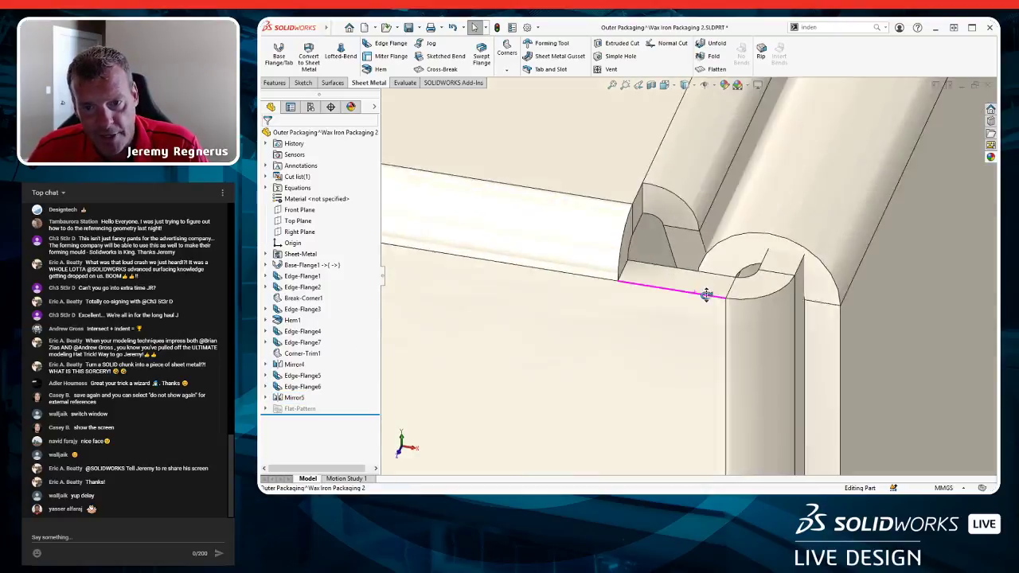
pyautogui.scroll(10, 767, 250)
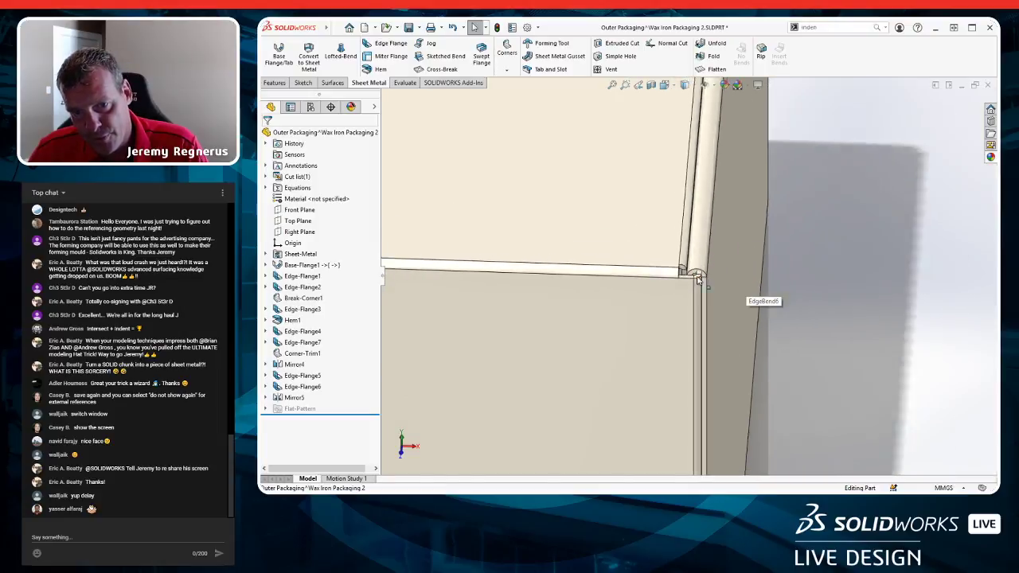
pyautogui.hotkey('ctrl', '7')
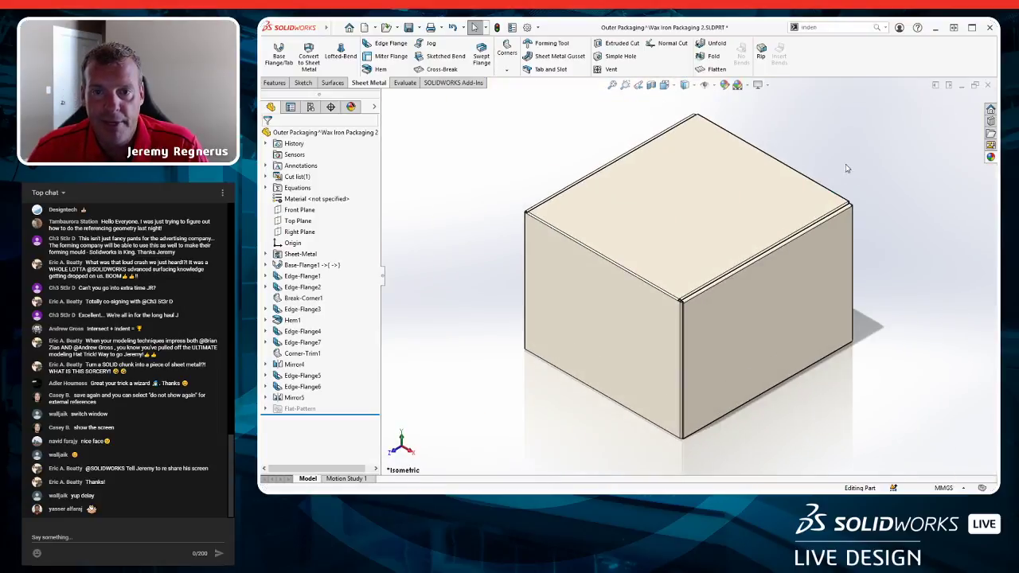
pyautogui.click(716, 70)
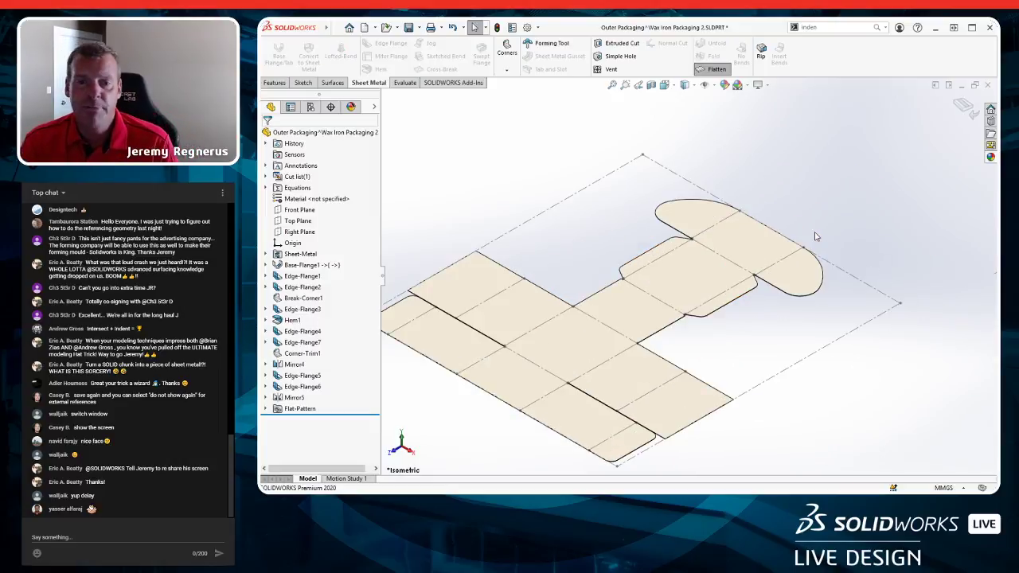
pyautogui.click(963, 106)
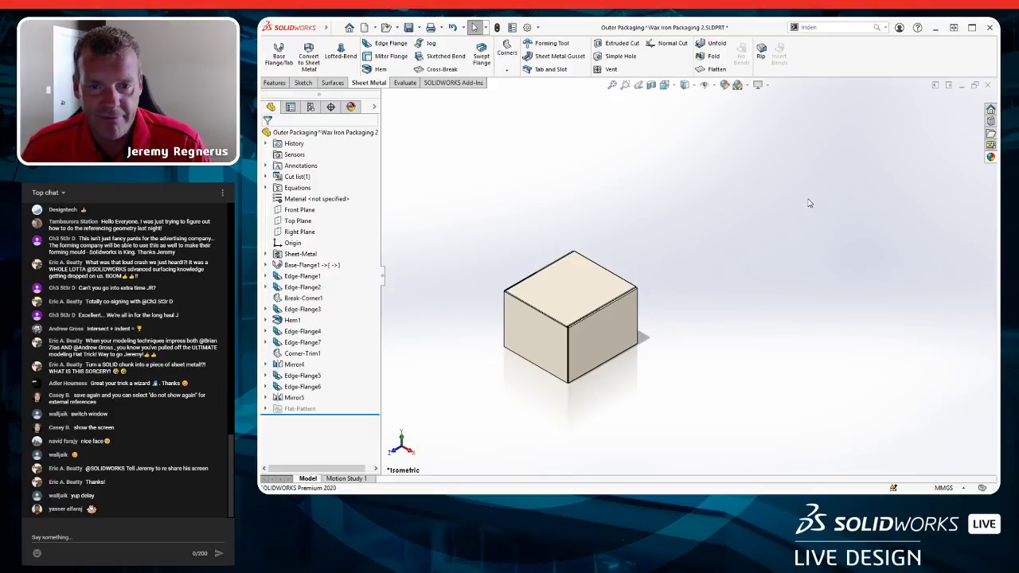
# Return to the Wax Iron Packaging 2 assembly and hide the outer packaging to inspect the wax iron, blister and internal support.
pyautogui.hotkey('ctrl', 'w')
pyautogui.click(620, 356)
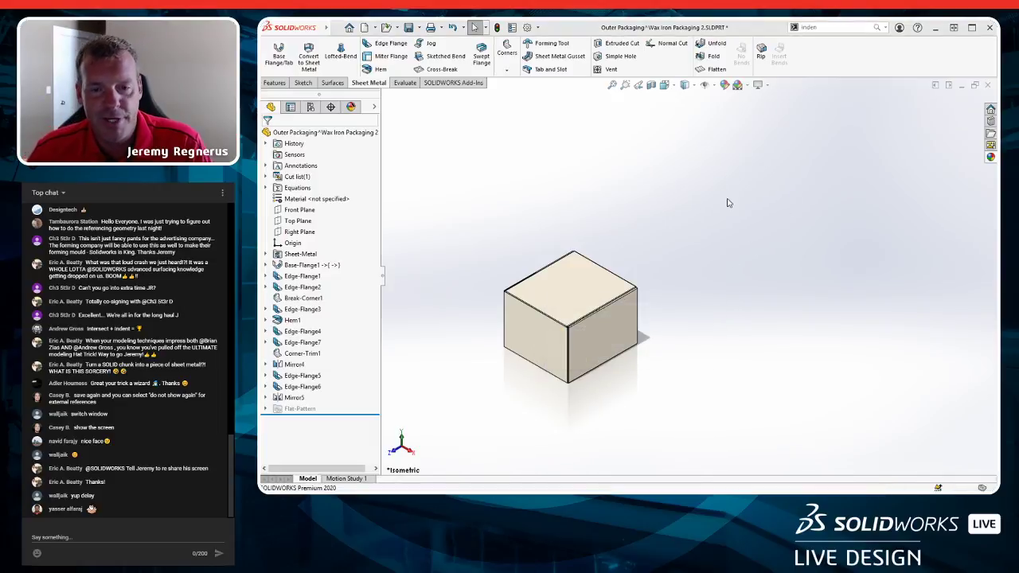
pyautogui.hotkey('ctrl', 'Tab')
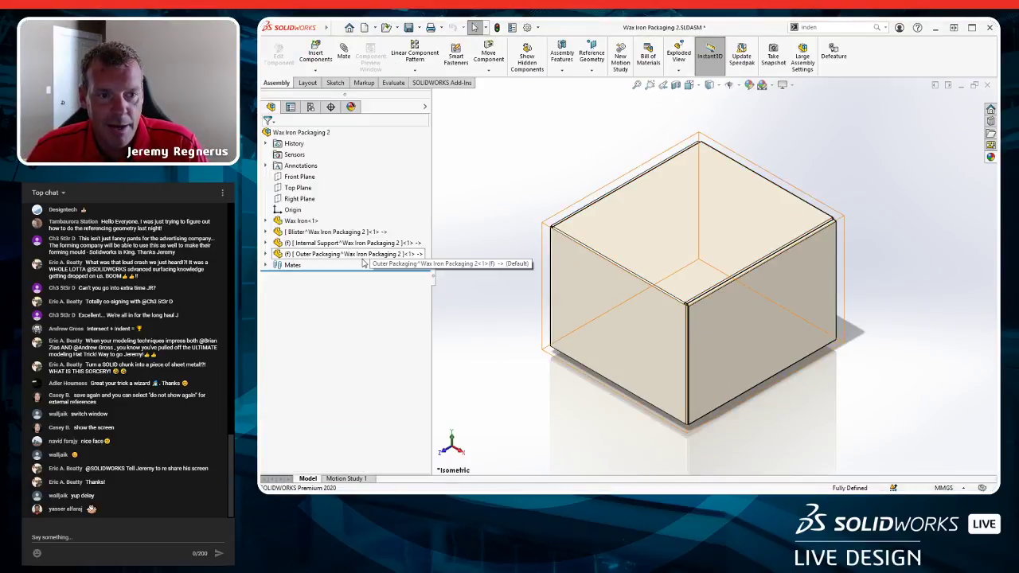
pyautogui.click(350, 254)
pyautogui.click(433, 228)
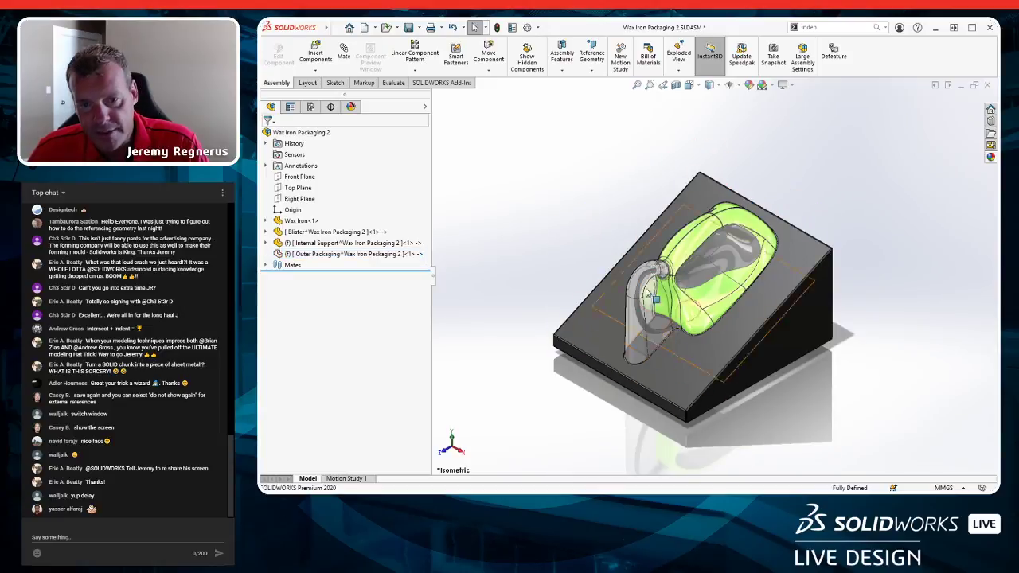
pyautogui.moveTo(793, 252); pyautogui.dragTo(755, 296, button='middle')
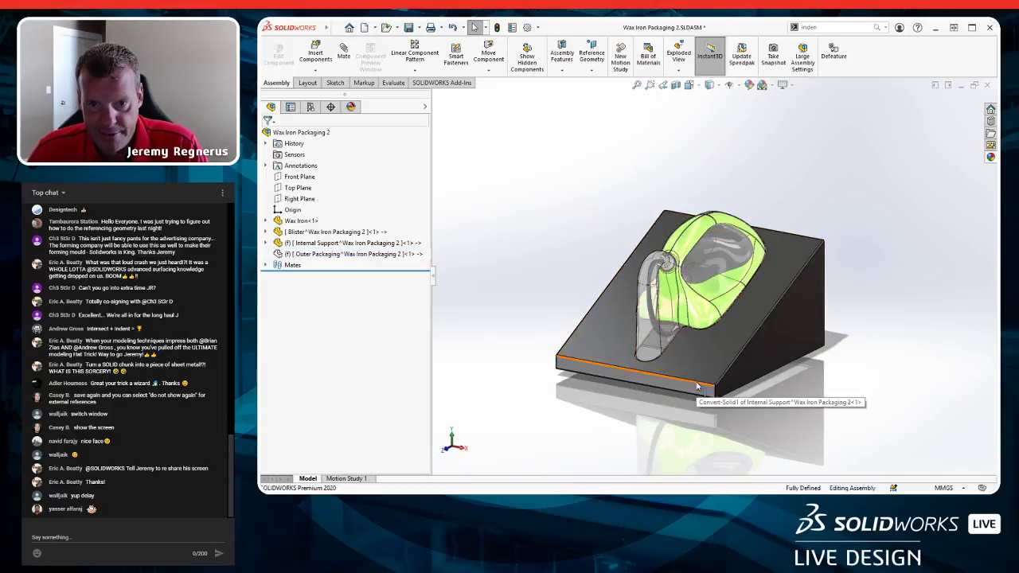
pyautogui.moveTo(803, 266); pyautogui.dragTo(749, 294, button='middle')
pyautogui.scroll(-4, 748, 294)
pyautogui.scroll(3, 744, 294)
pyautogui.scroll(1, 734, 310)
pyautogui.scroll(-2, 738, 315)
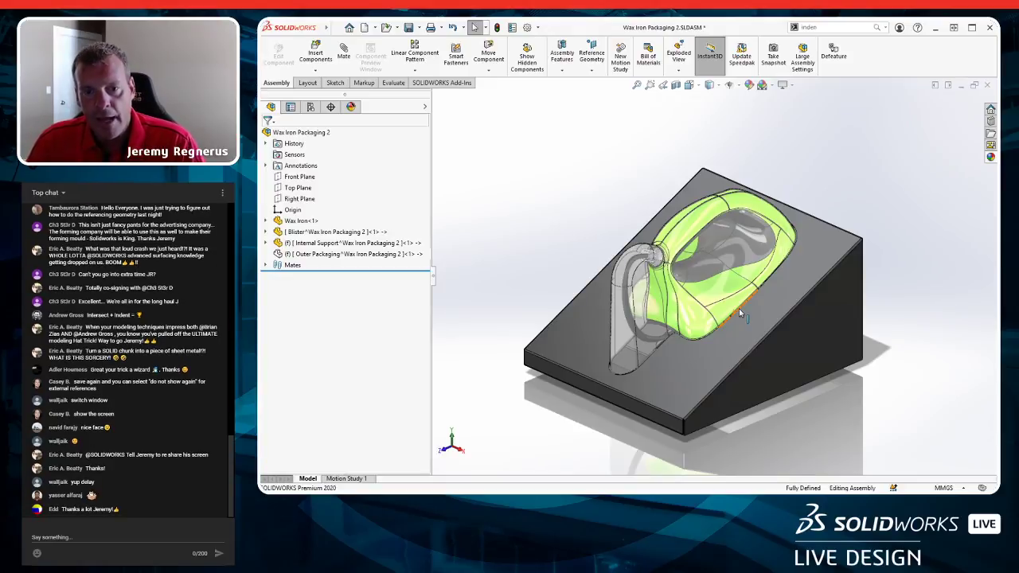
# Make the Wax Iron component virtual, accepting the broken link to its external file.
pyautogui.click(300, 226)
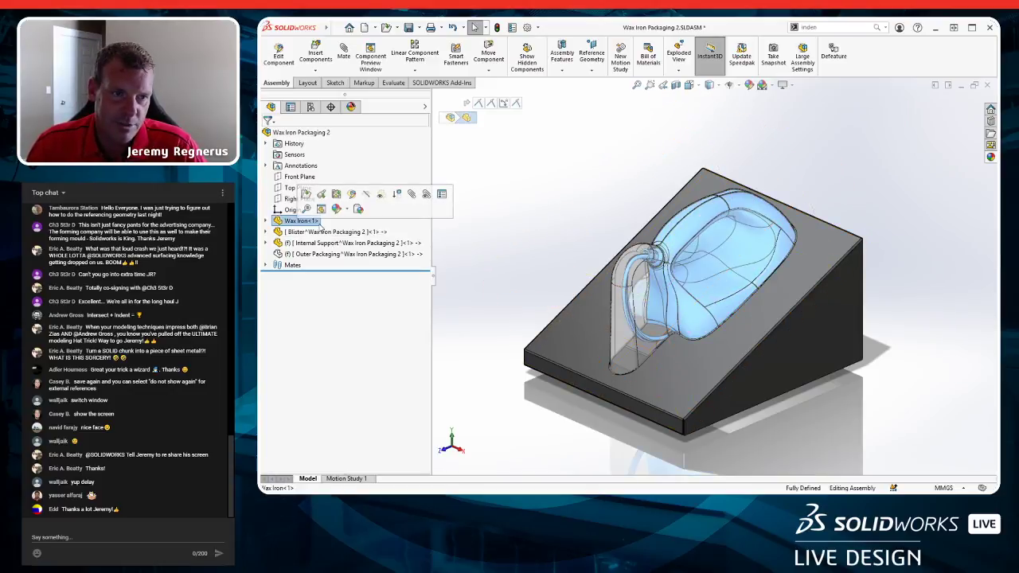
pyautogui.rightClick(305, 228)
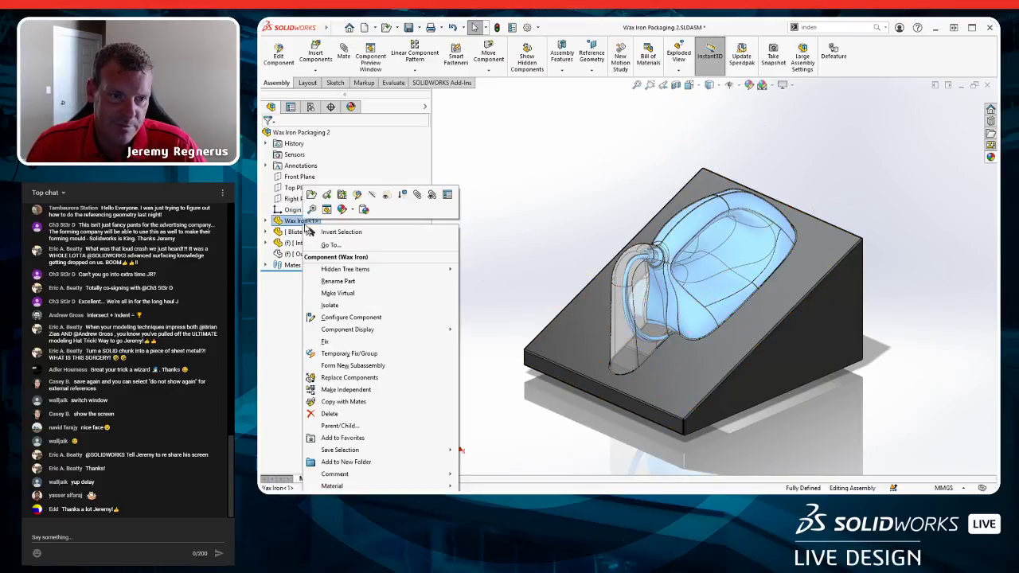
pyautogui.click(339, 295)
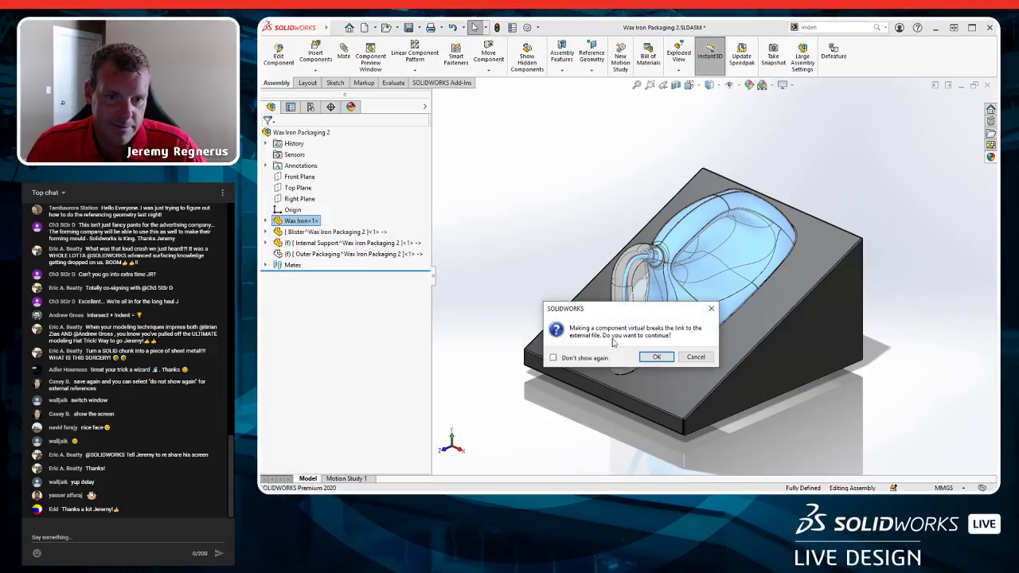
pyautogui.click(651, 355)
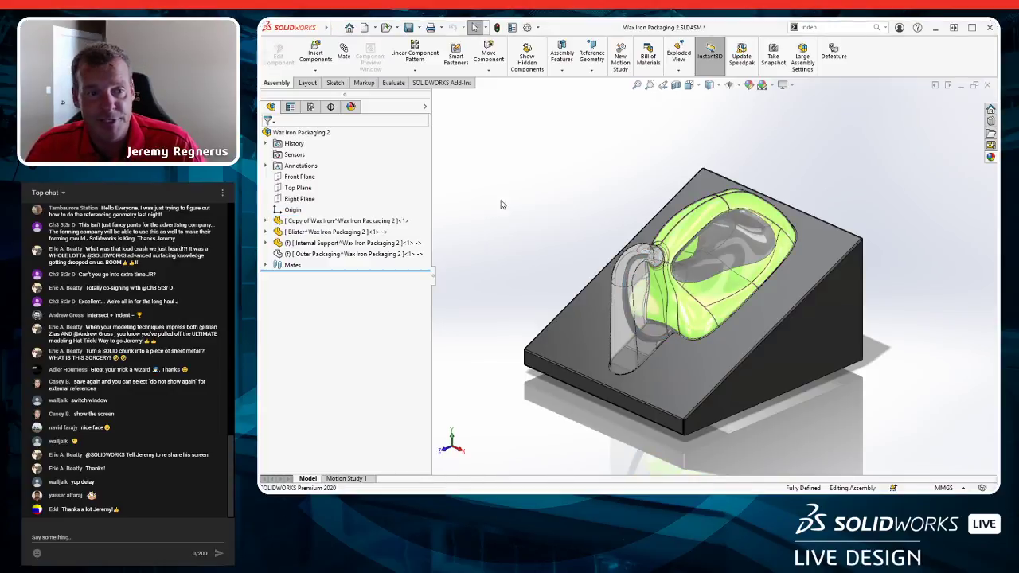
# Rename the virtual copy of the wax iron as Wax Iron.
pyautogui.click(317, 223)
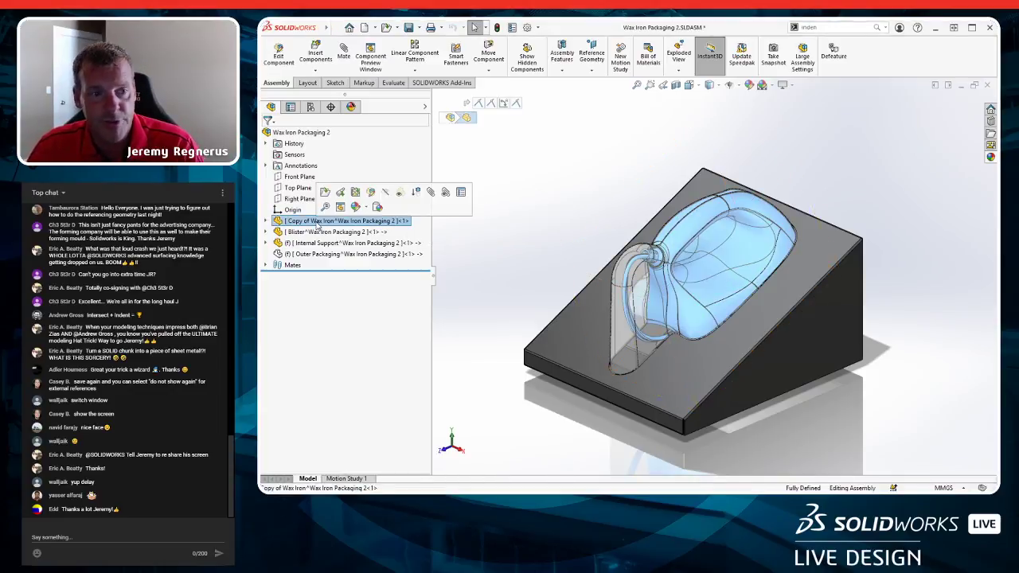
pyautogui.click(311, 221)
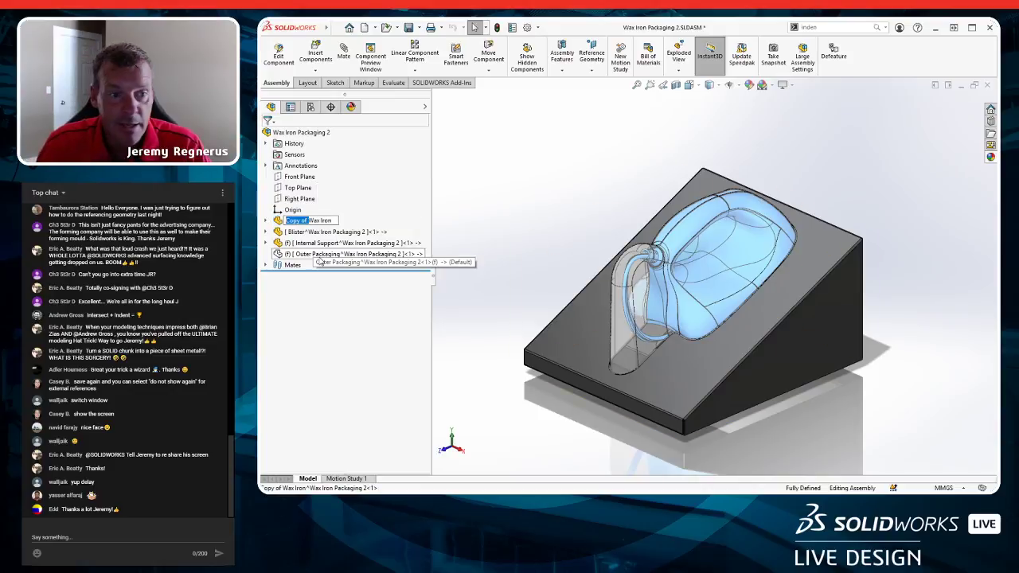
pyautogui.write('Wax Iron')
pyautogui.click(535, 232)
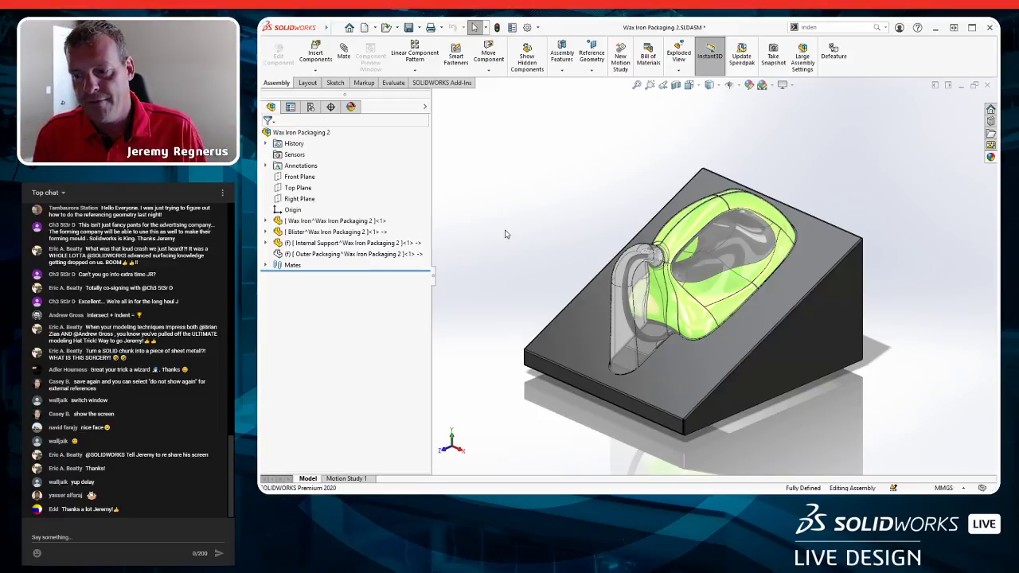
# Bring up the virtual Wax Iron component's commands to show the option for saving it to an external file.
pyautogui.rightClick(351, 221)
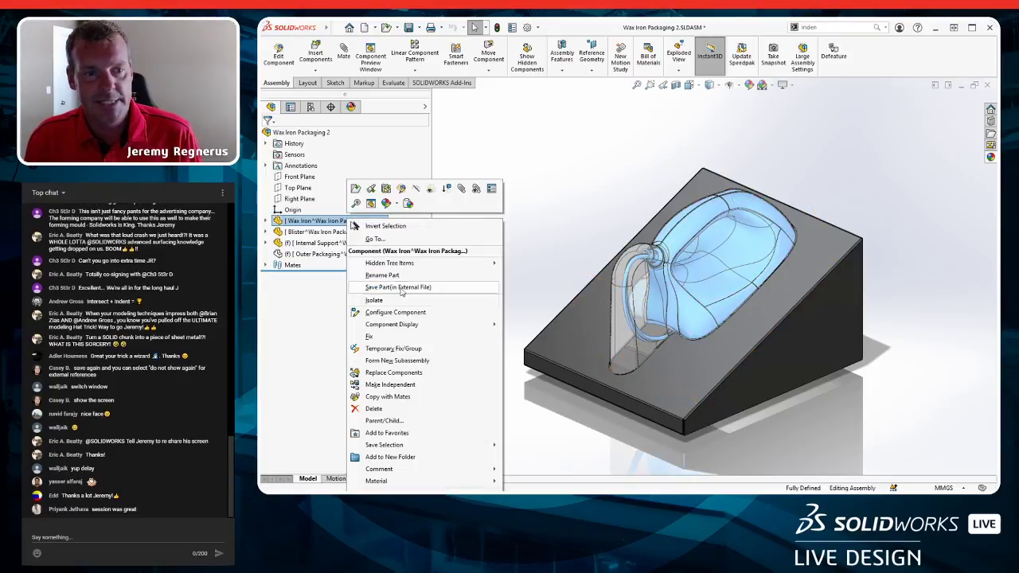